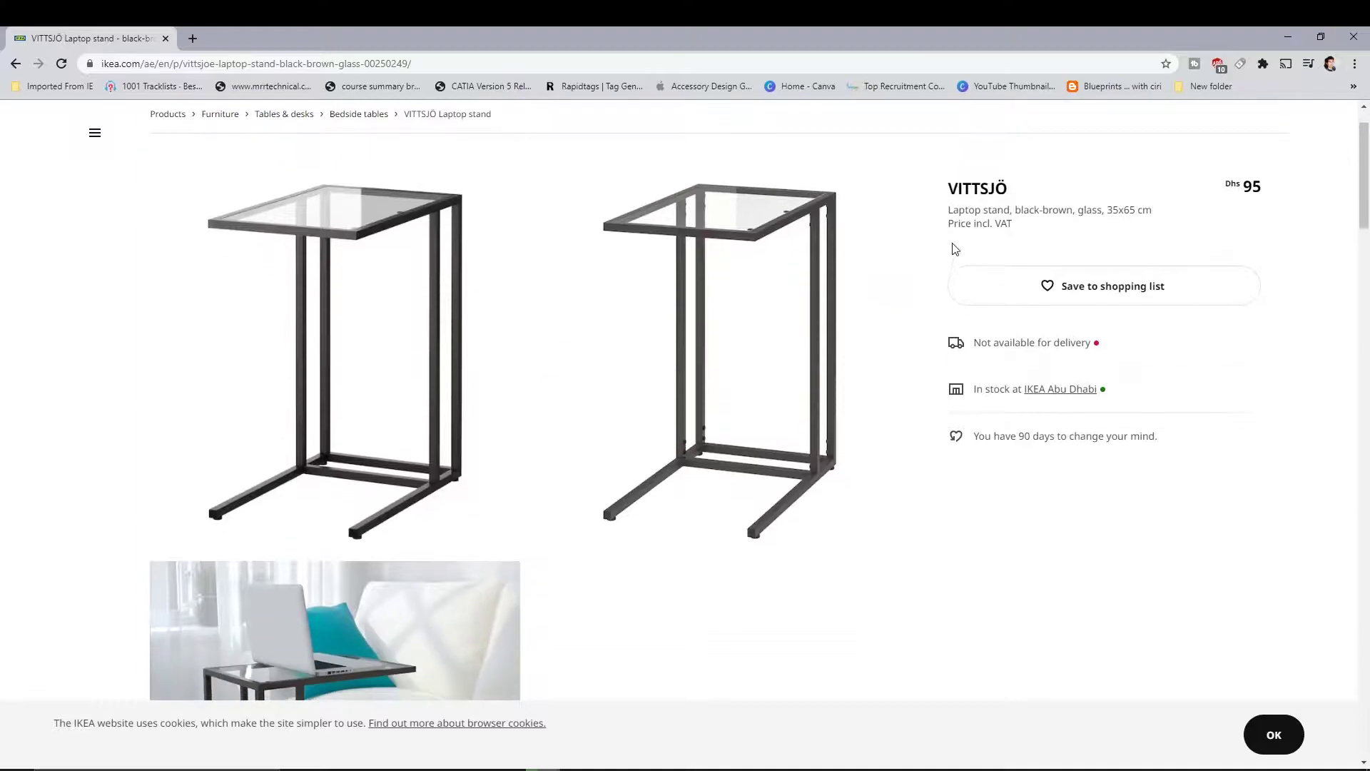
# - Examine the VITTSJÖ laptop stand on its IKEA product page, switch to CATIA and inspect the finished stand model from several angles
pyautogui.scroll(1, 529, 342)
pyautogui.scroll(-1, 529, 342)
pyautogui.click(1289, 36)
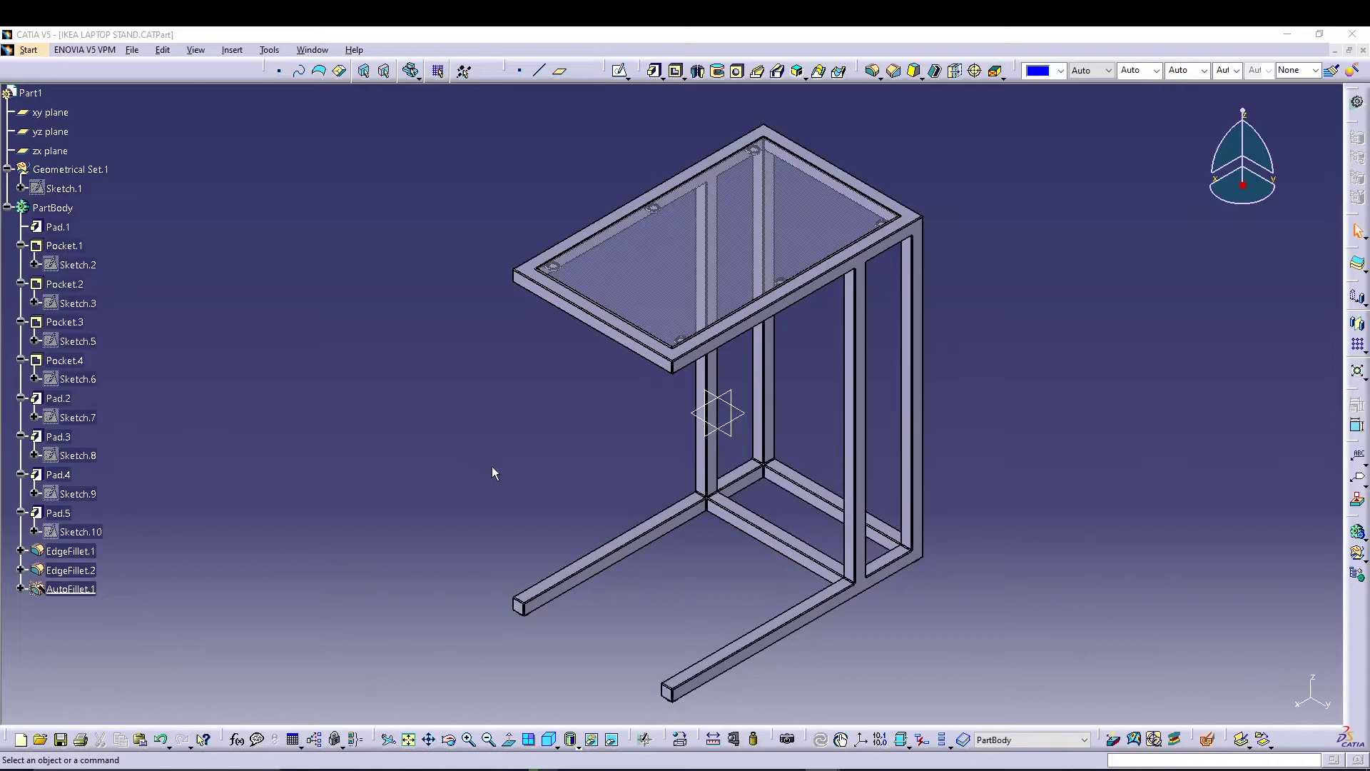
pyautogui.moveTo(489, 439); pyautogui.dragTo(656, 344, button='middle')
pyautogui.moveTo(579, 435); pyautogui.dragTo(537, 405, button='middle')
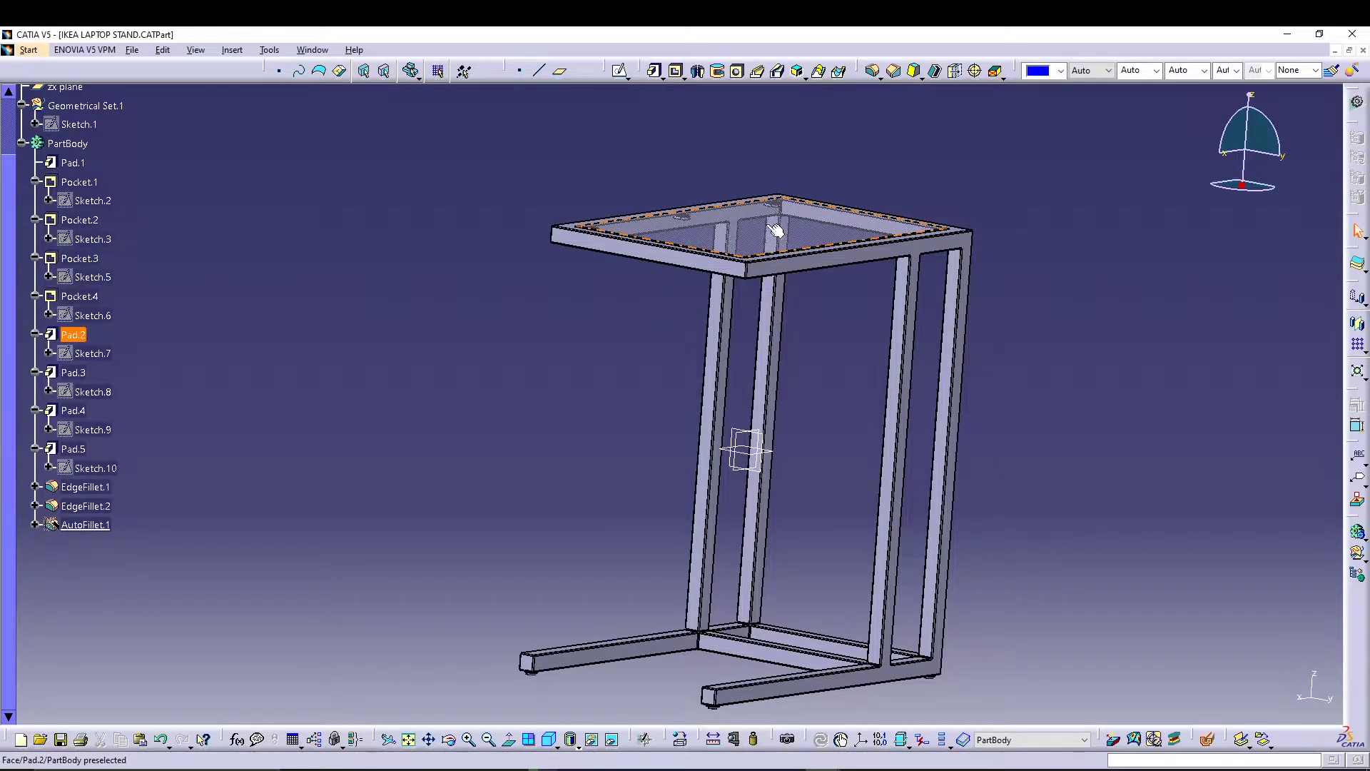
pyautogui.moveTo(667, 392); pyautogui.dragTo(595, 429, button='middle')
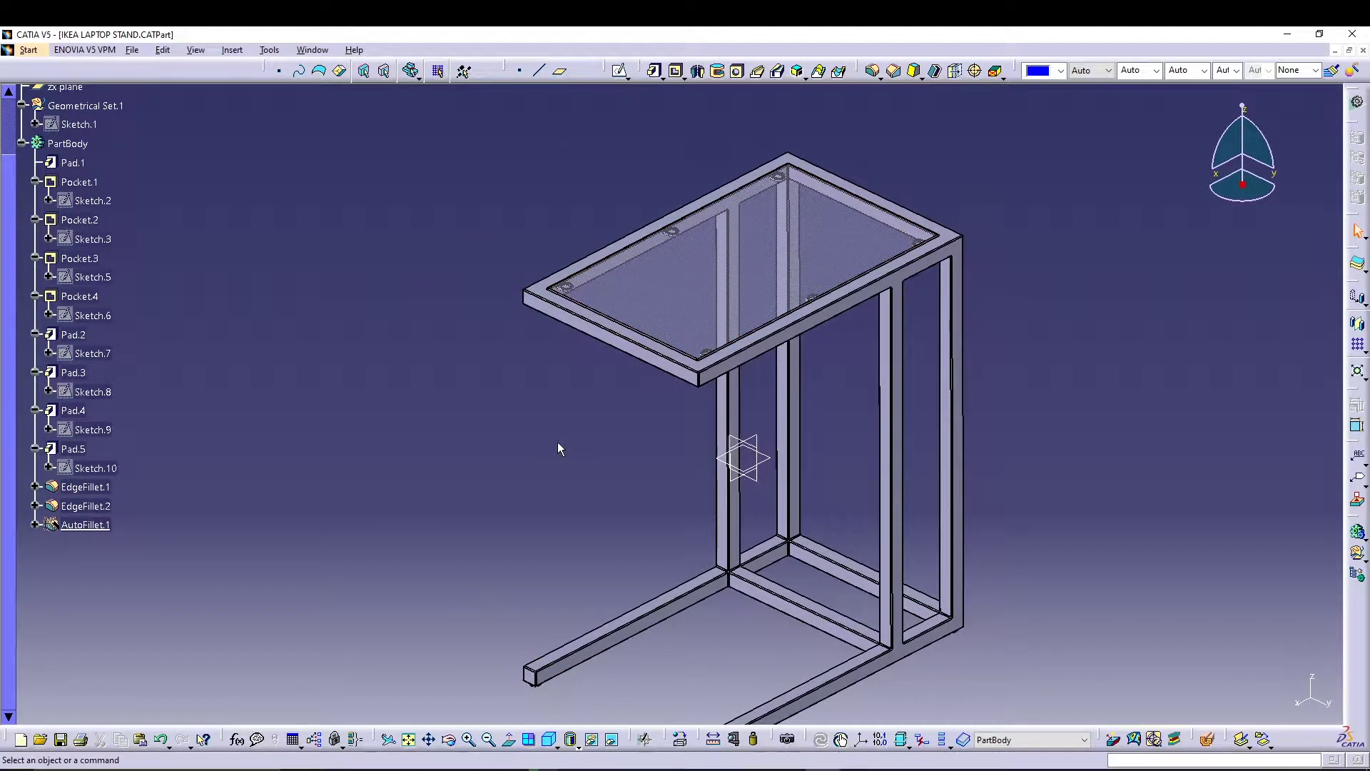
pyautogui.moveTo(444, 411); pyautogui.dragTo(440, 342, button='middle')
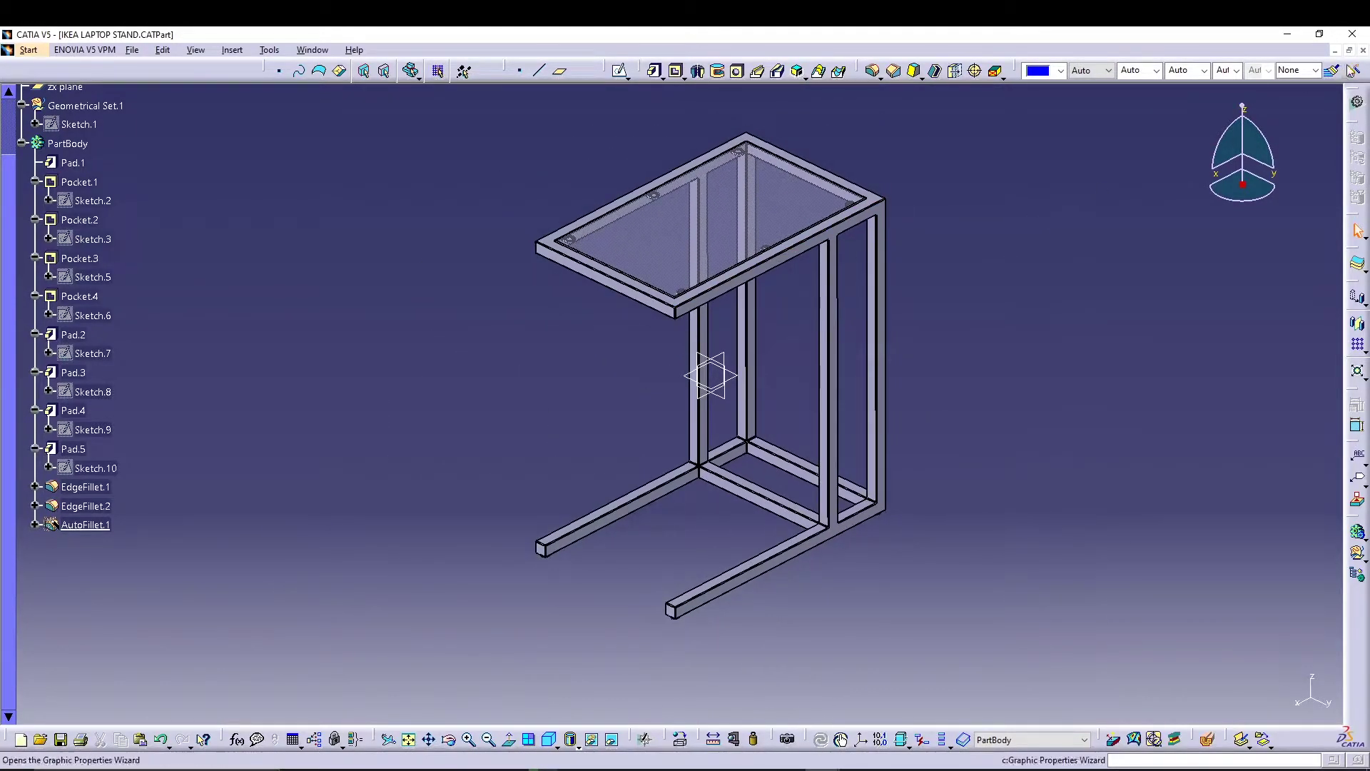
# - Close the finished laptop stand model without saving and create a new part with the default name and hybrid design enabled
pyautogui.click(1362, 50)
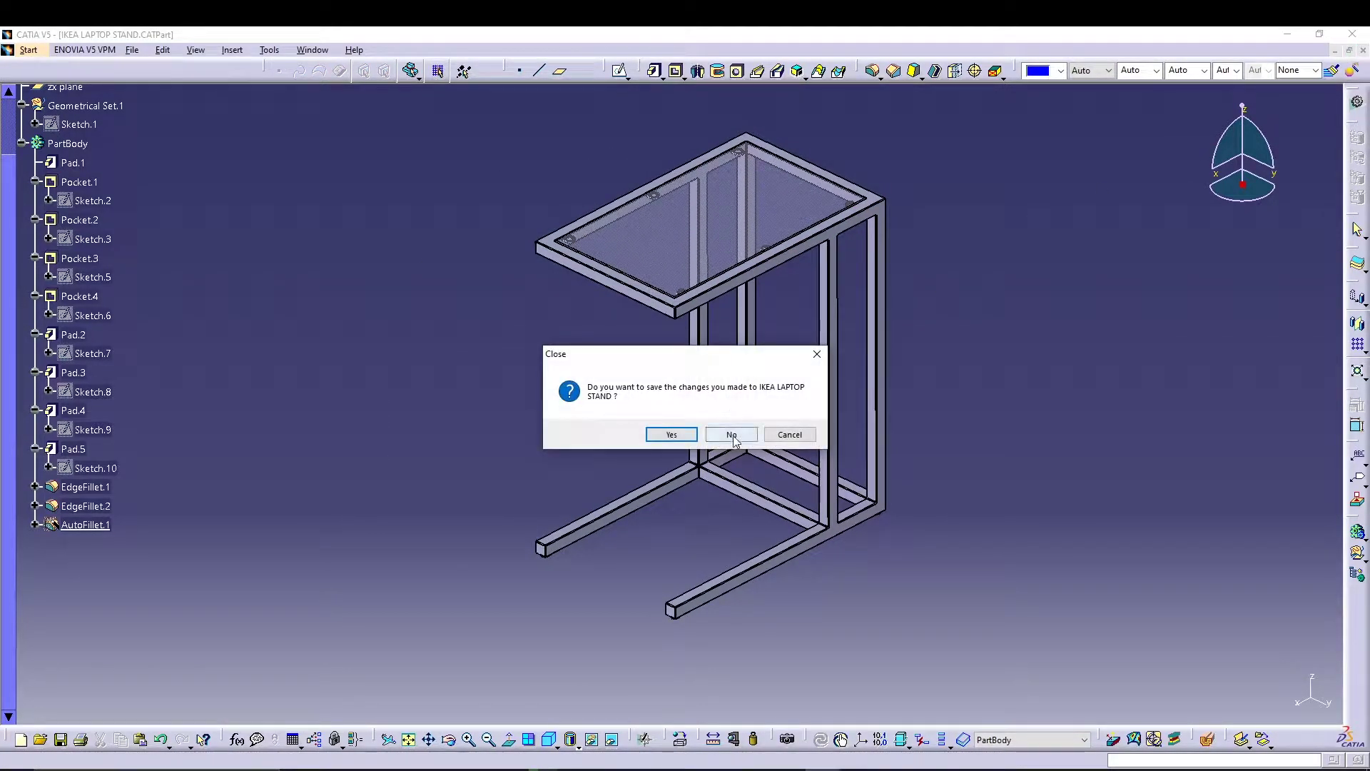
pyautogui.click(731, 434)
pyautogui.click(14, 50)
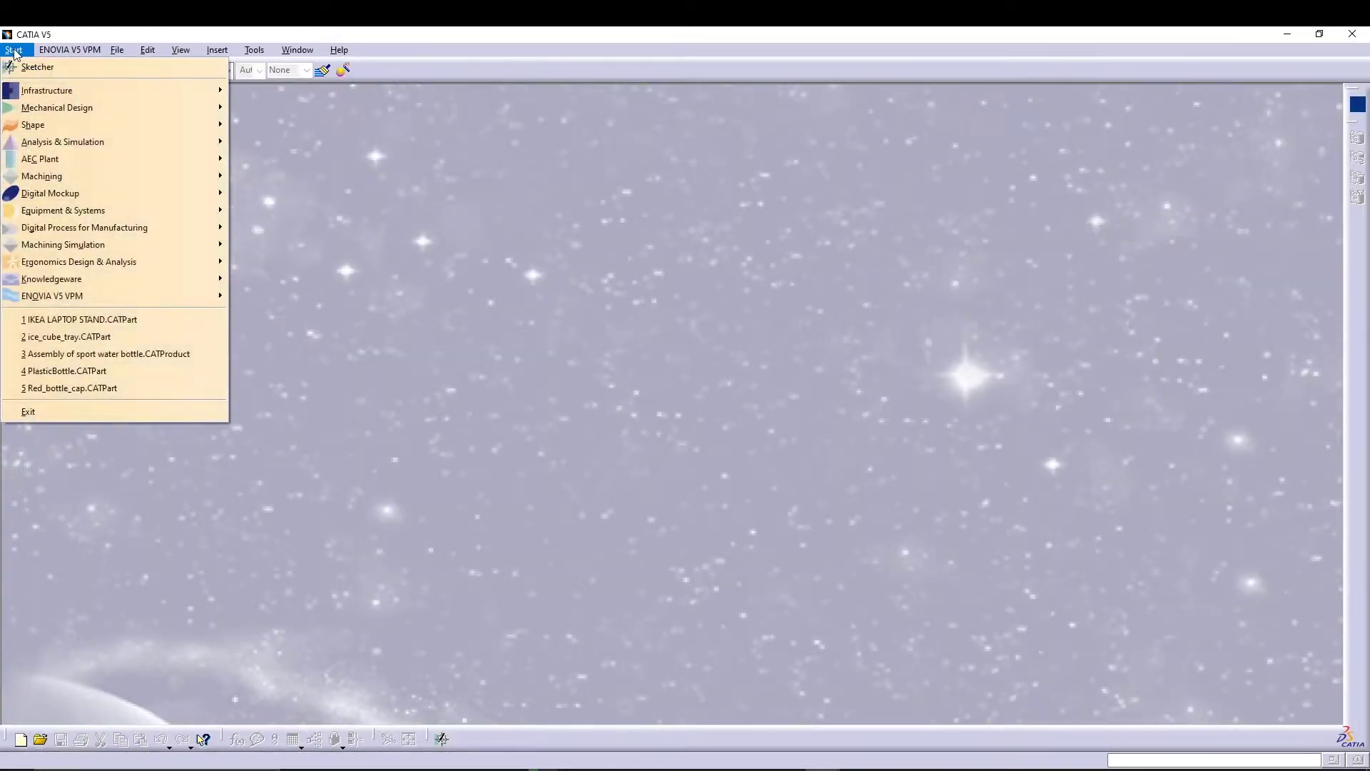
pyautogui.moveTo(88, 109)
pyautogui.click(276, 113)
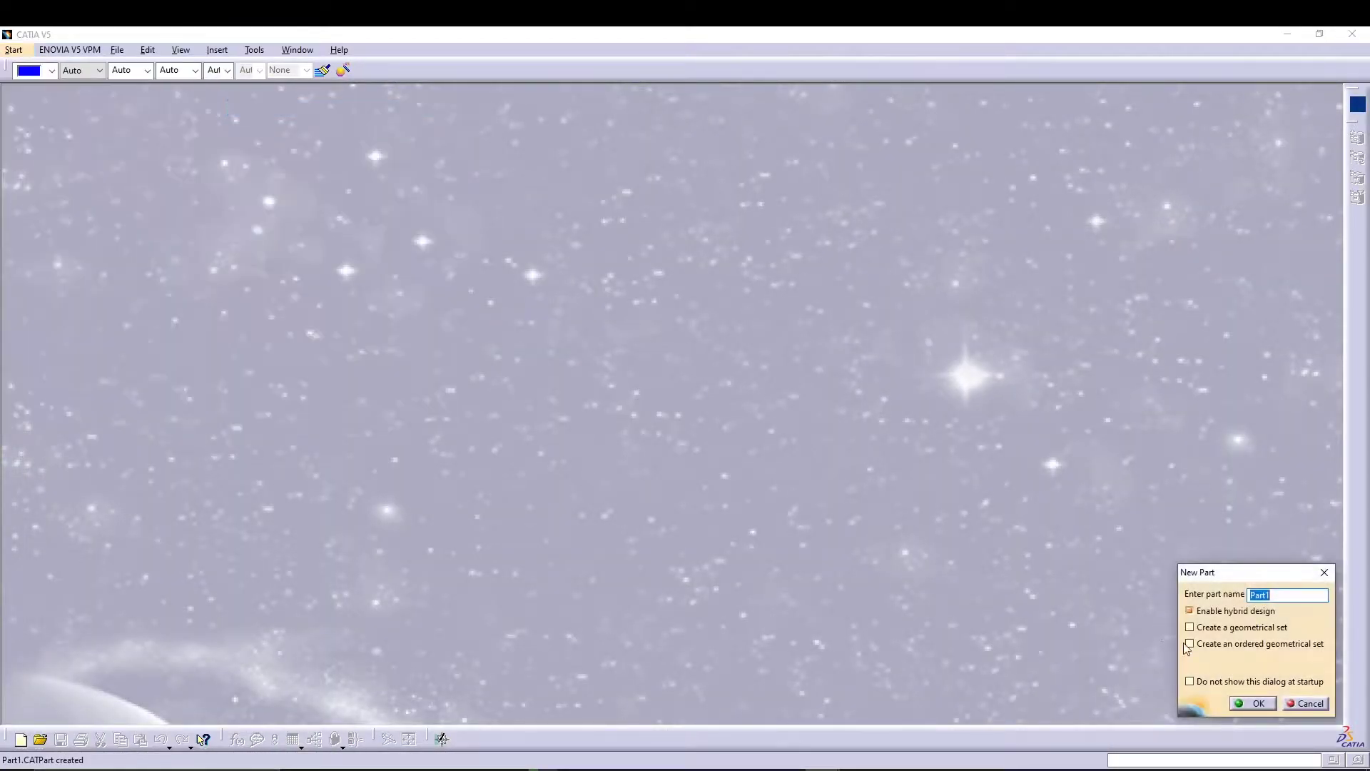
pyautogui.click(1256, 703)
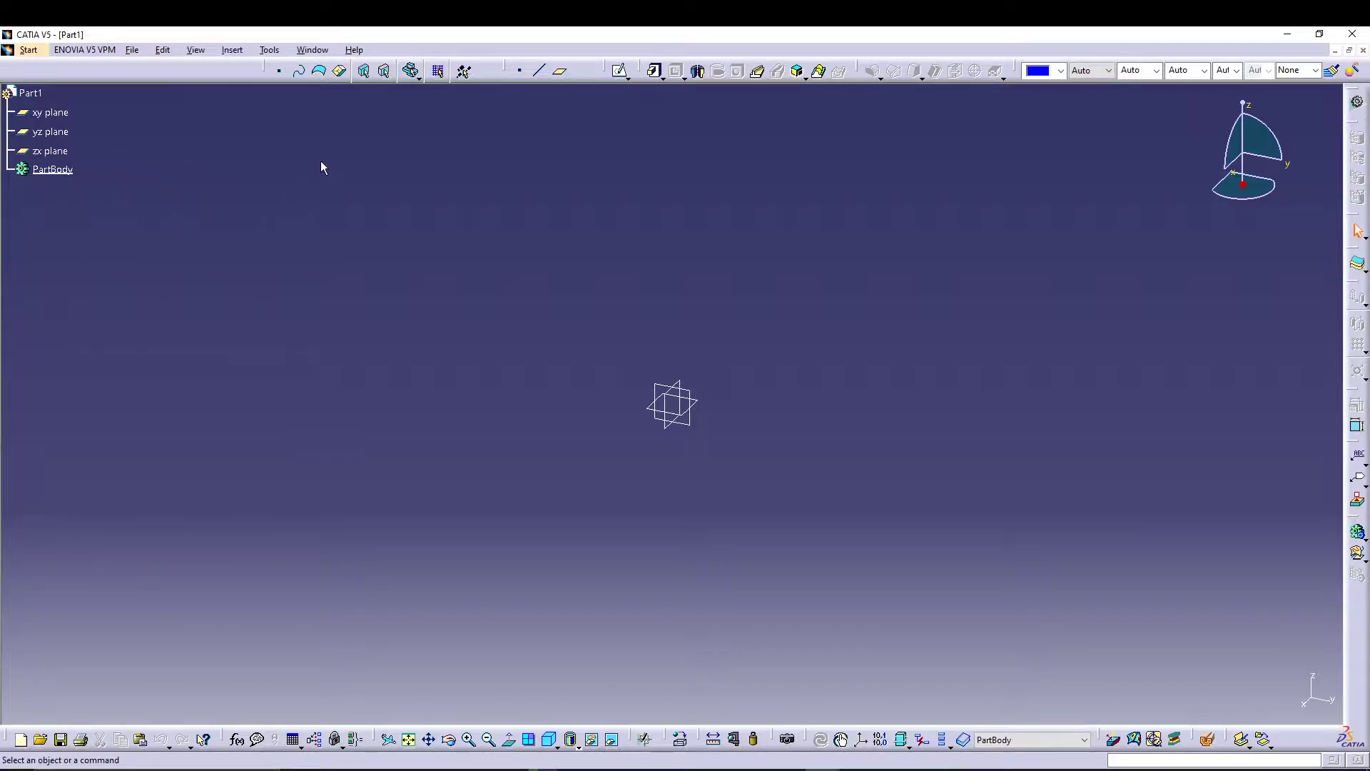
# - Sketch a centred rectangle about 119 mm wide and 197 mm high on the yz plane, centred on the origin
pyautogui.click(50, 132)
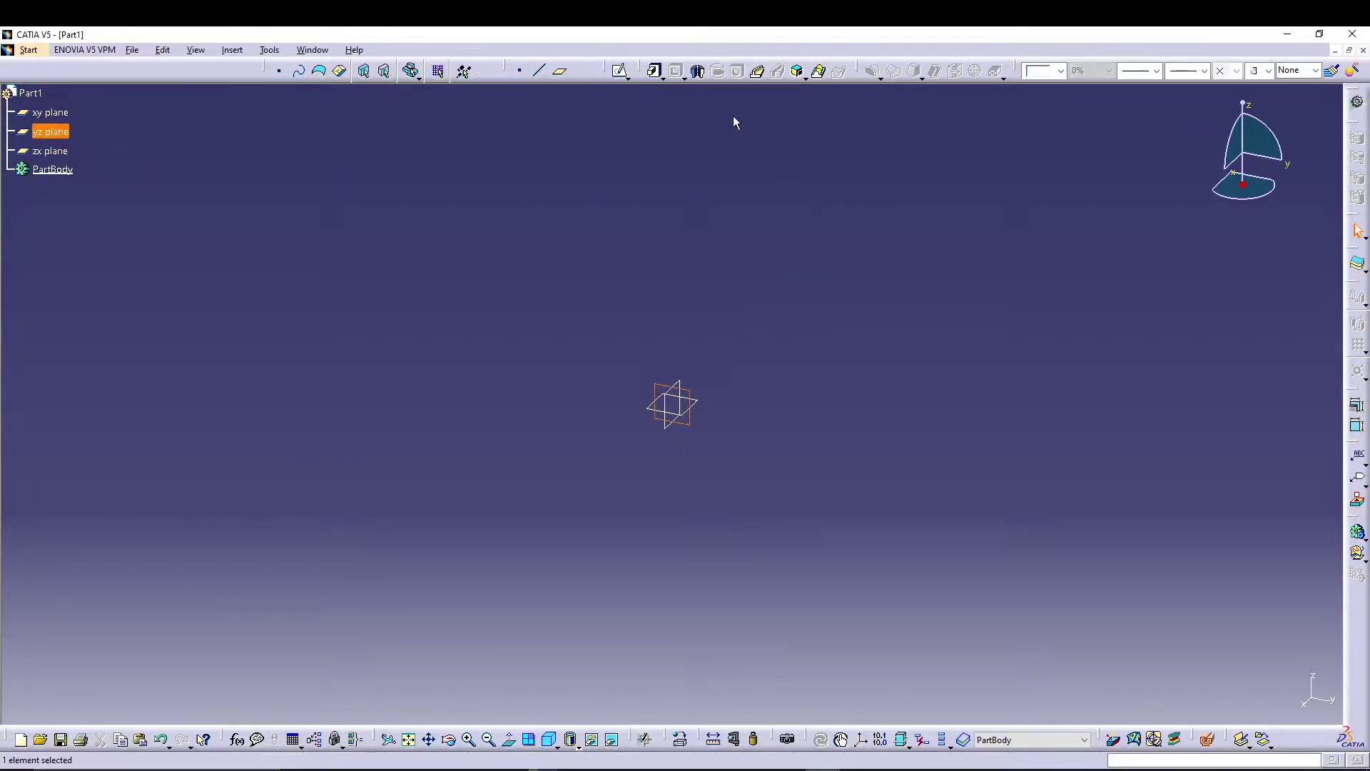
pyautogui.click(616, 72)
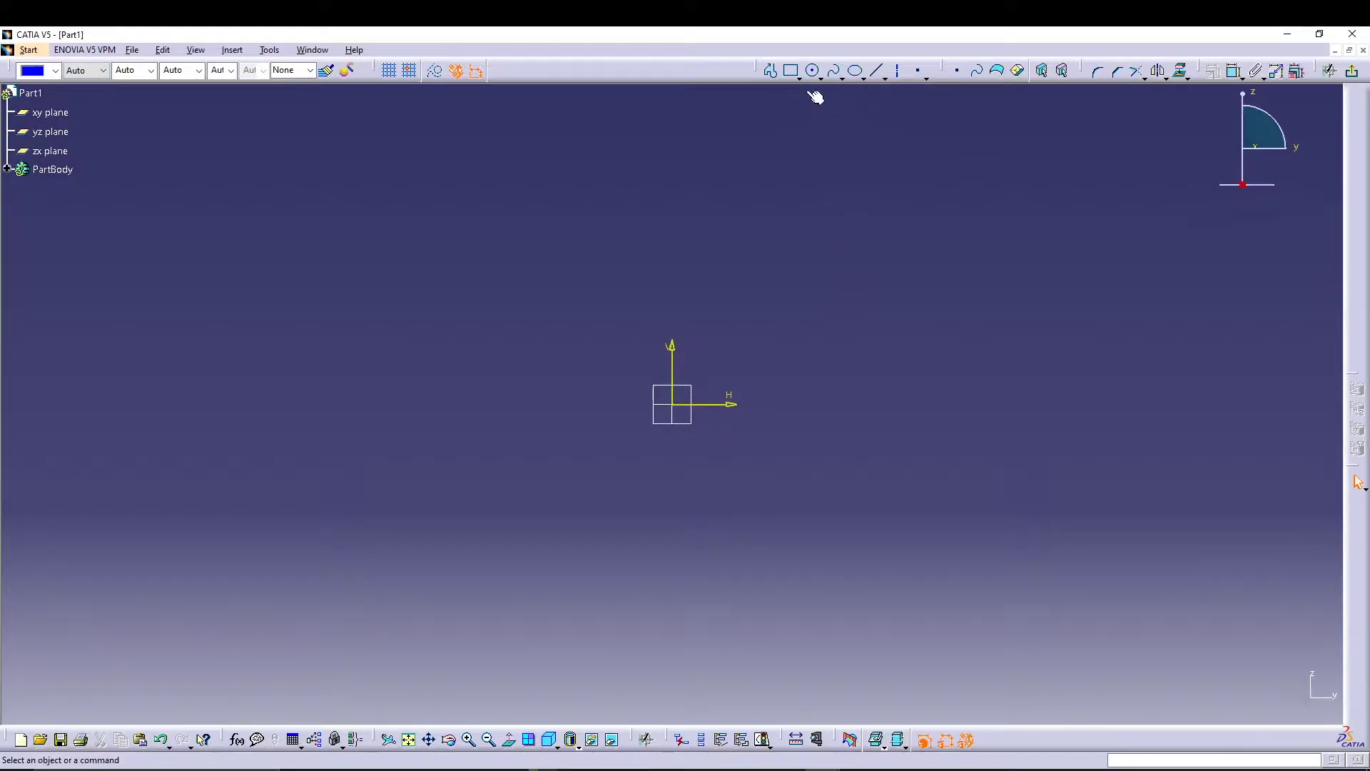
pyautogui.click(802, 79)
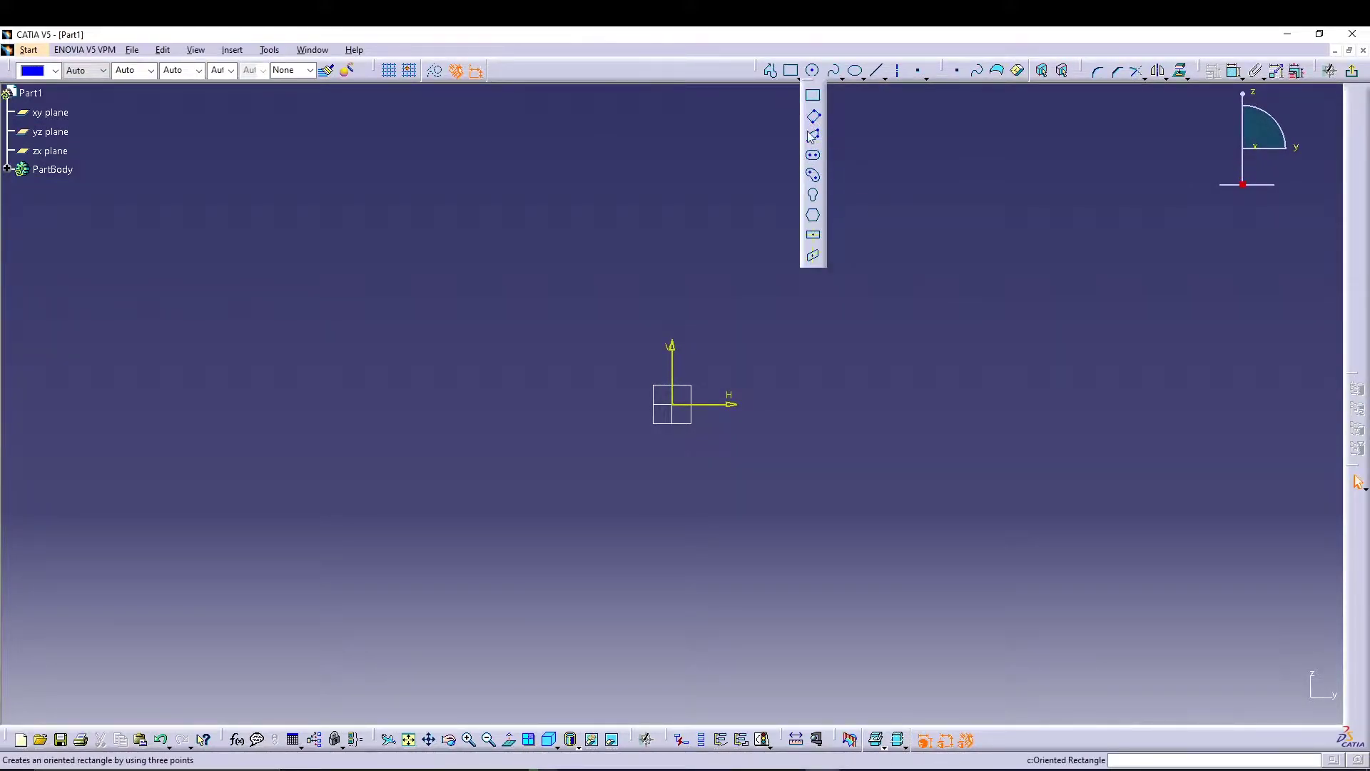
pyautogui.click(813, 235)
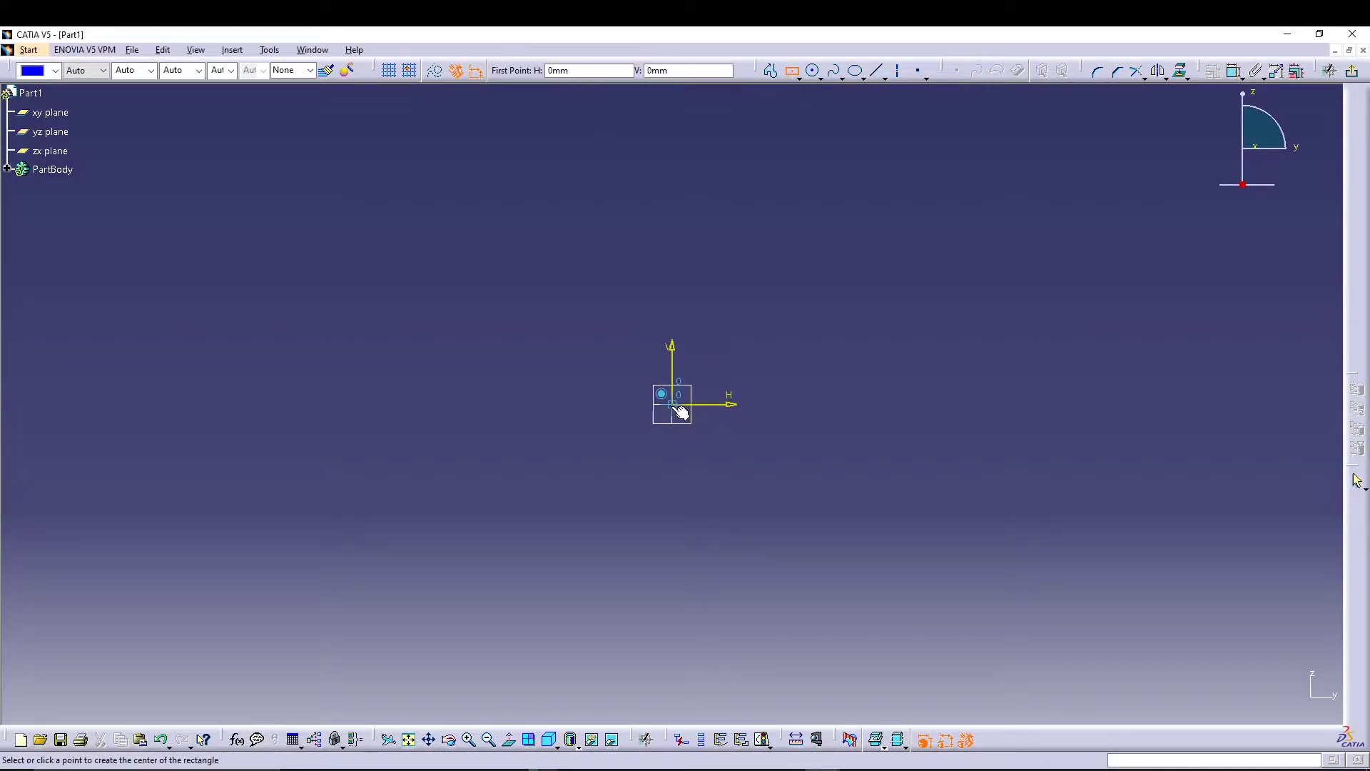
pyautogui.click(671, 404)
pyautogui.click(831, 142)
# - Dimension the rectangle's height and set it to 645 mm
pyautogui.click(1233, 73)
pyautogui.click(829, 168)
pyautogui.click(871, 208)
pyautogui.doubleClick(875, 214)
pyautogui.write('645')
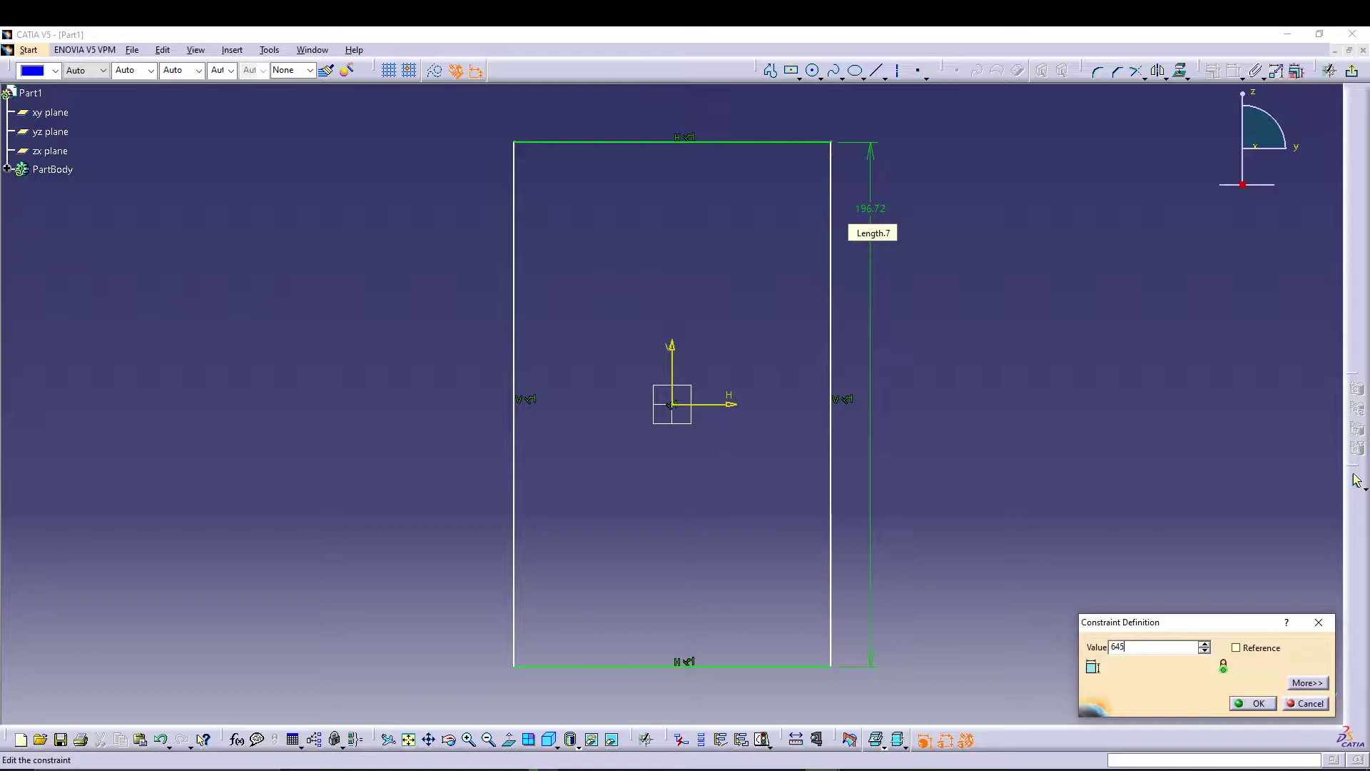
pyautogui.press('Return')
# - Dimension the rectangle's width, set it to 350 mm and exit the sketch
pyautogui.click(408, 739)
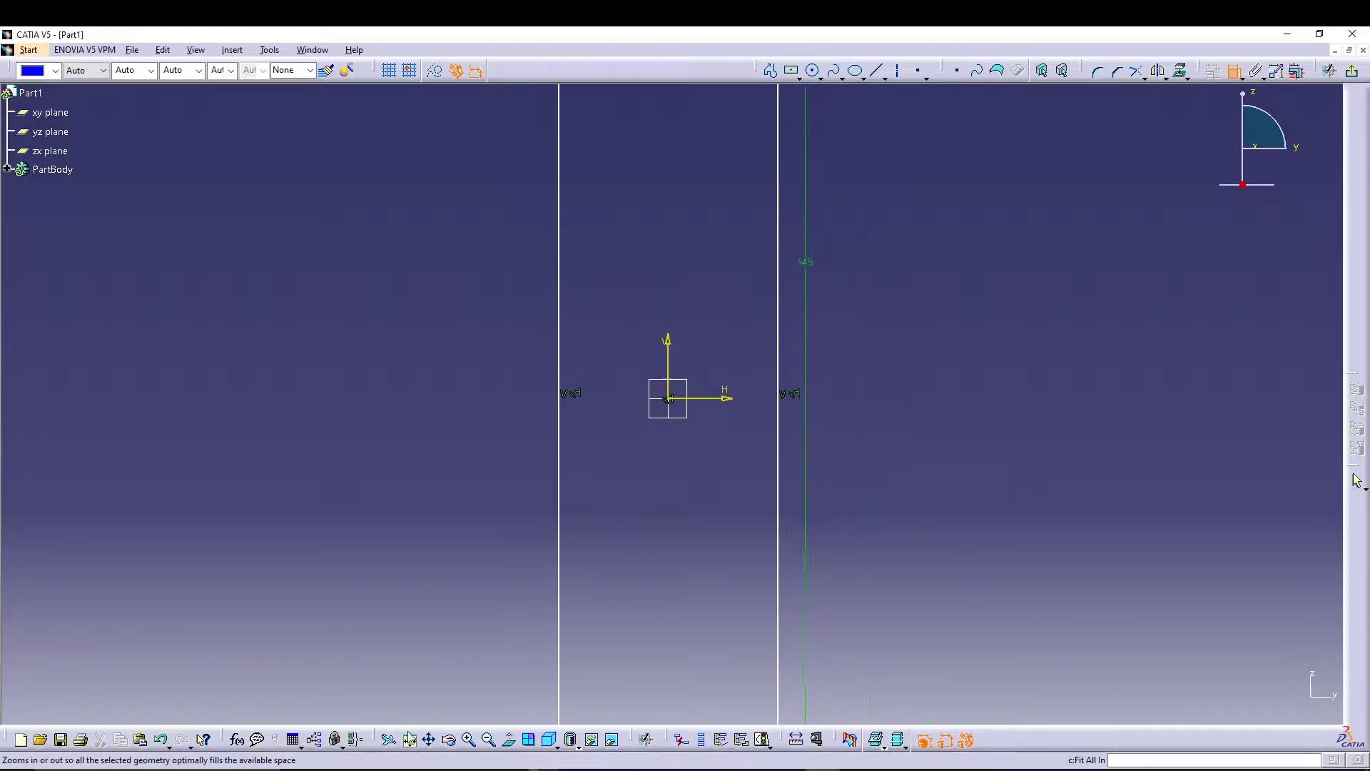
pyautogui.click(687, 145)
pyautogui.click(689, 127)
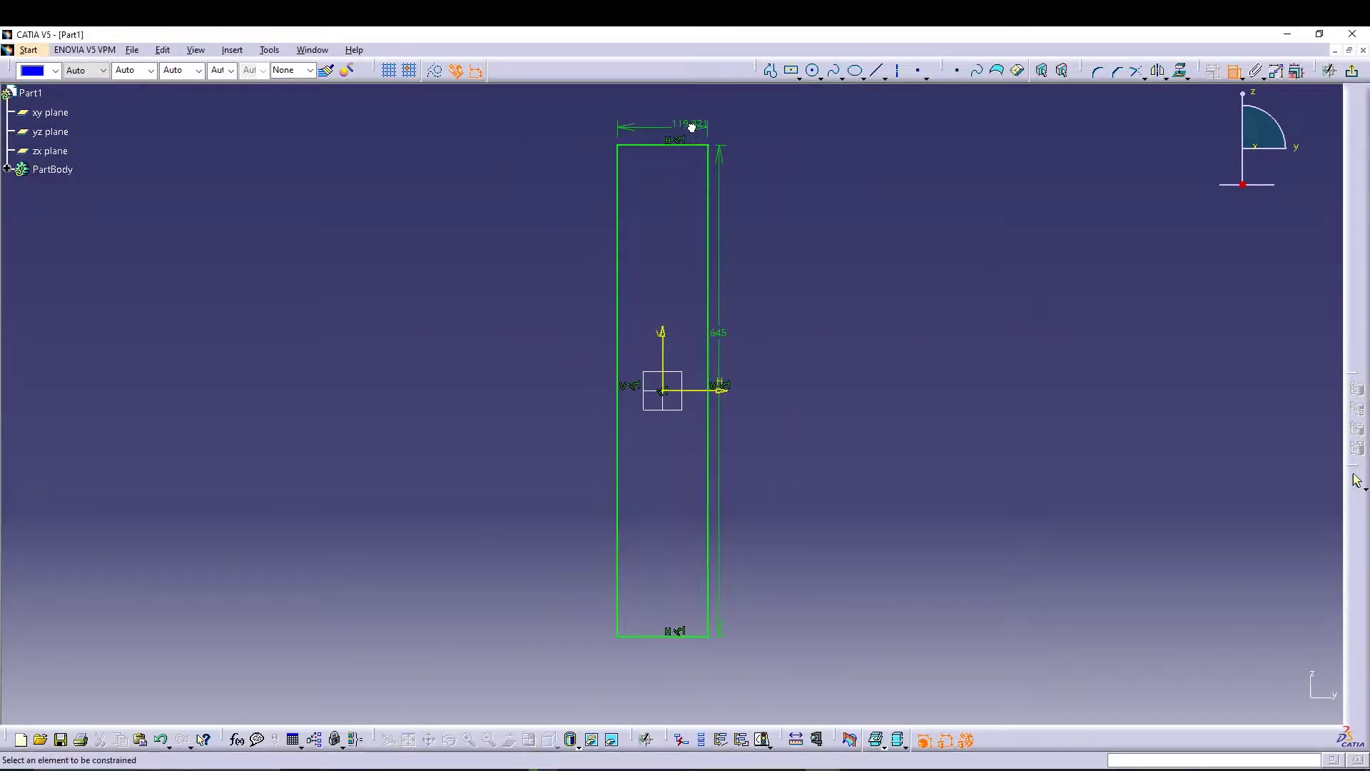
pyautogui.doubleClick(691, 125)
pyautogui.write('3')
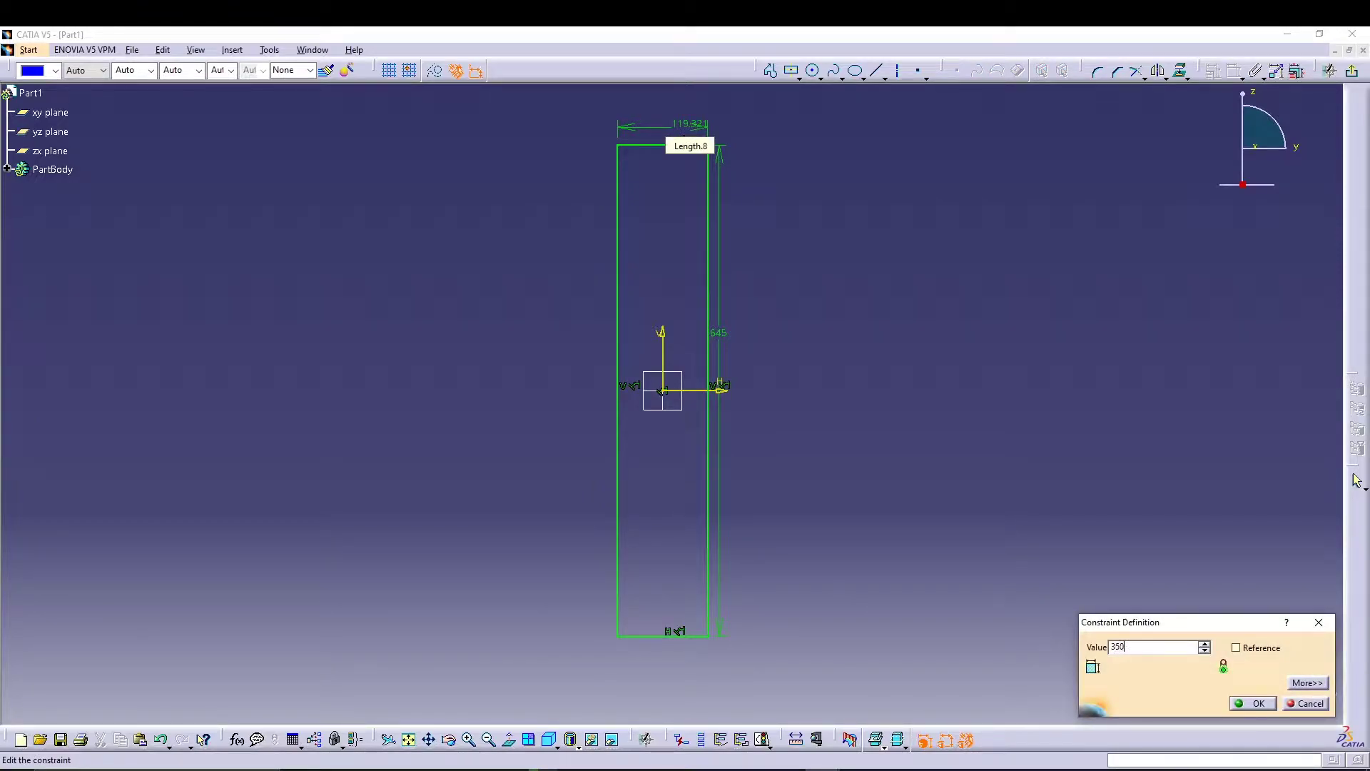
pyautogui.write('50')
pyautogui.press('Return')
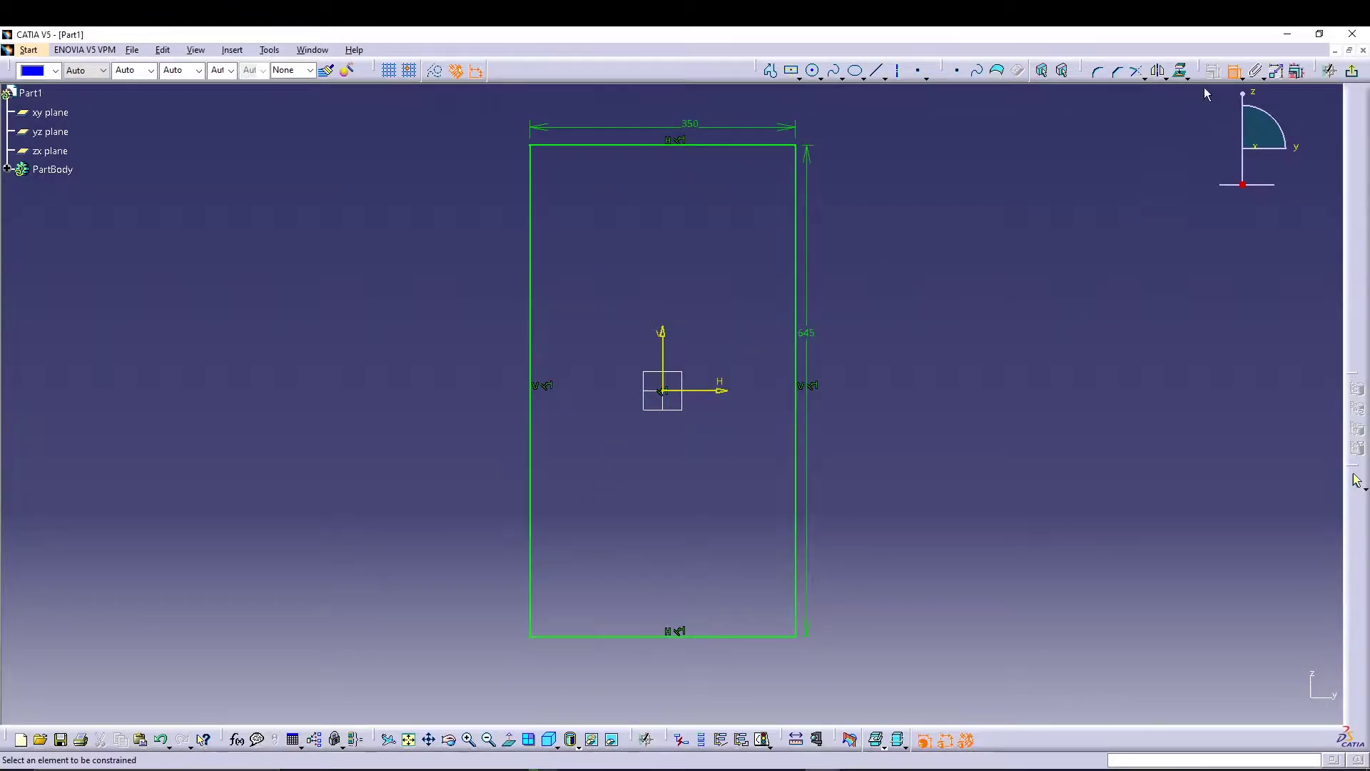
pyautogui.click(1352, 70)
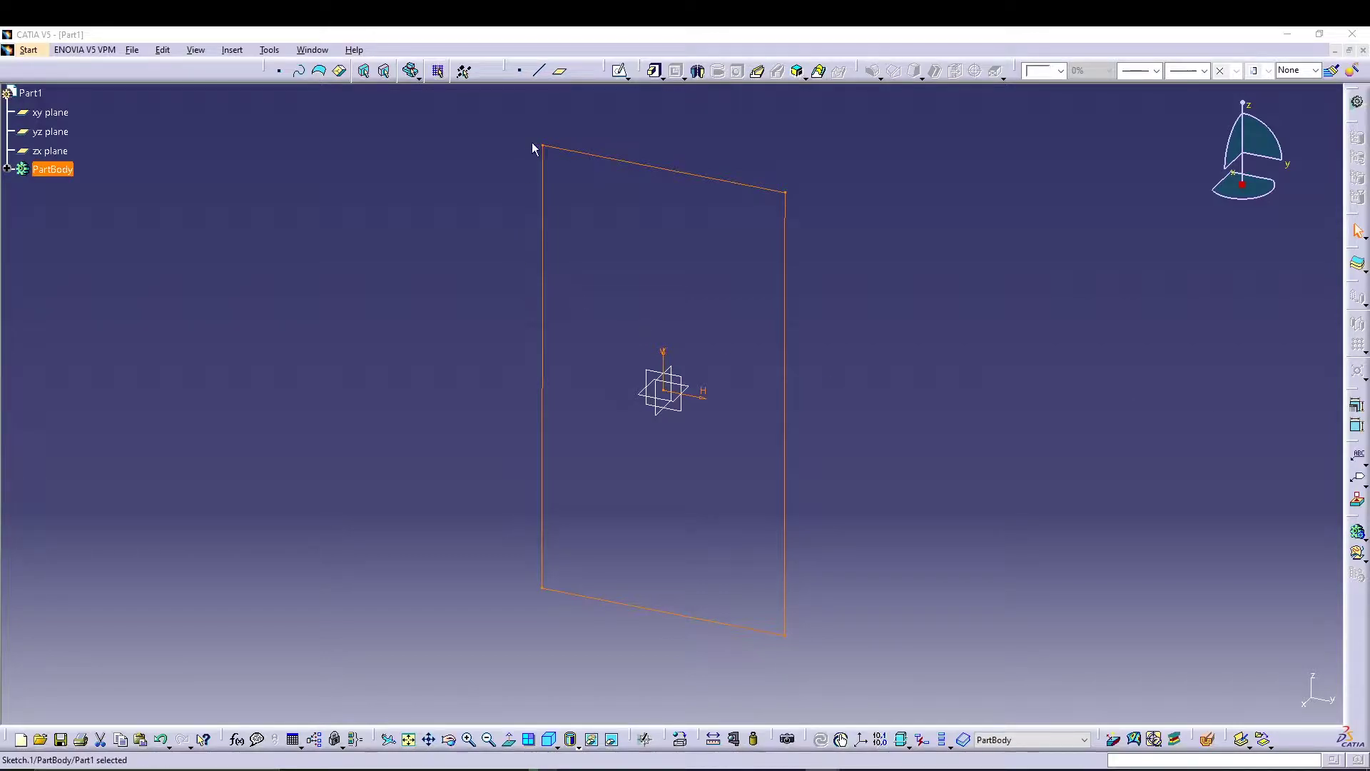
# - Pad the rectangle with a length of 275 mm and mirrored extent to form a solid block
pyautogui.click(655, 70)
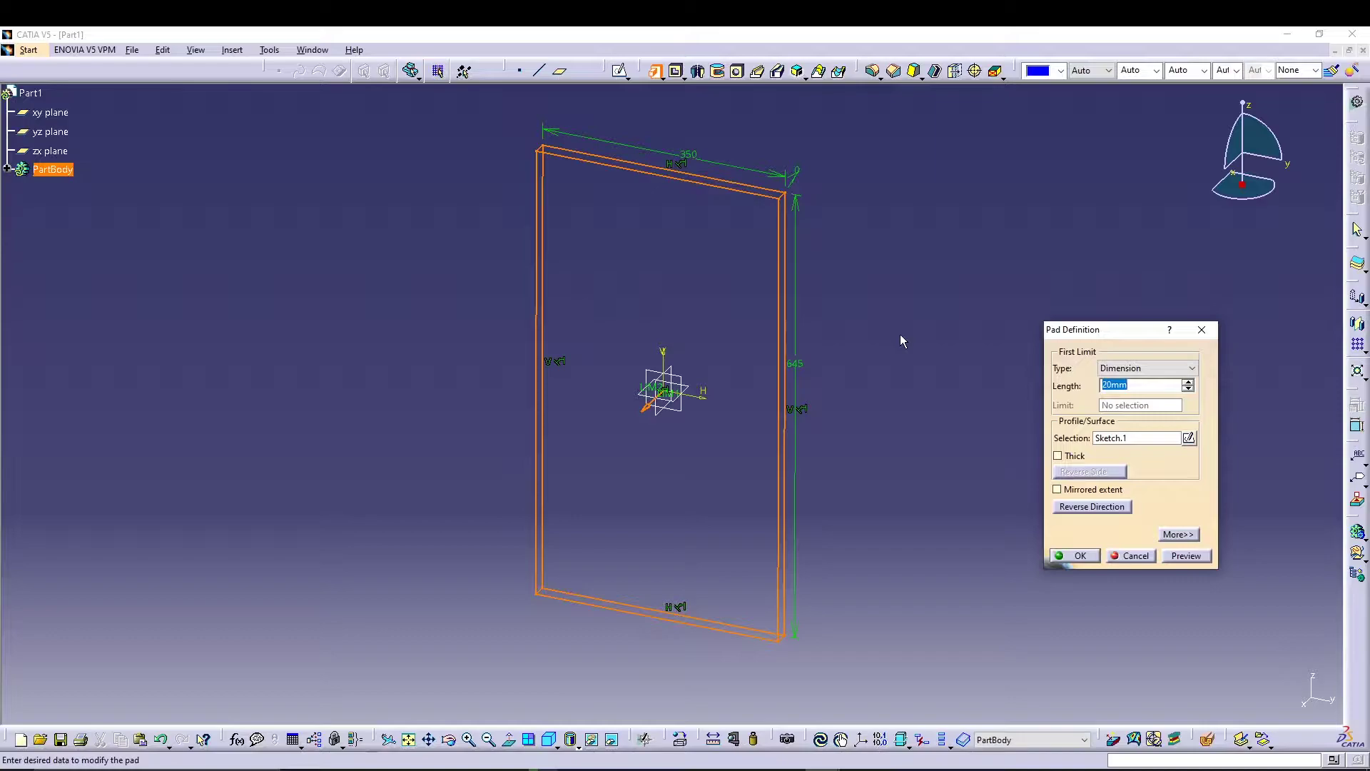
pyautogui.click(1057, 489)
pyautogui.doubleClick(1140, 385)
pyautogui.write('275')
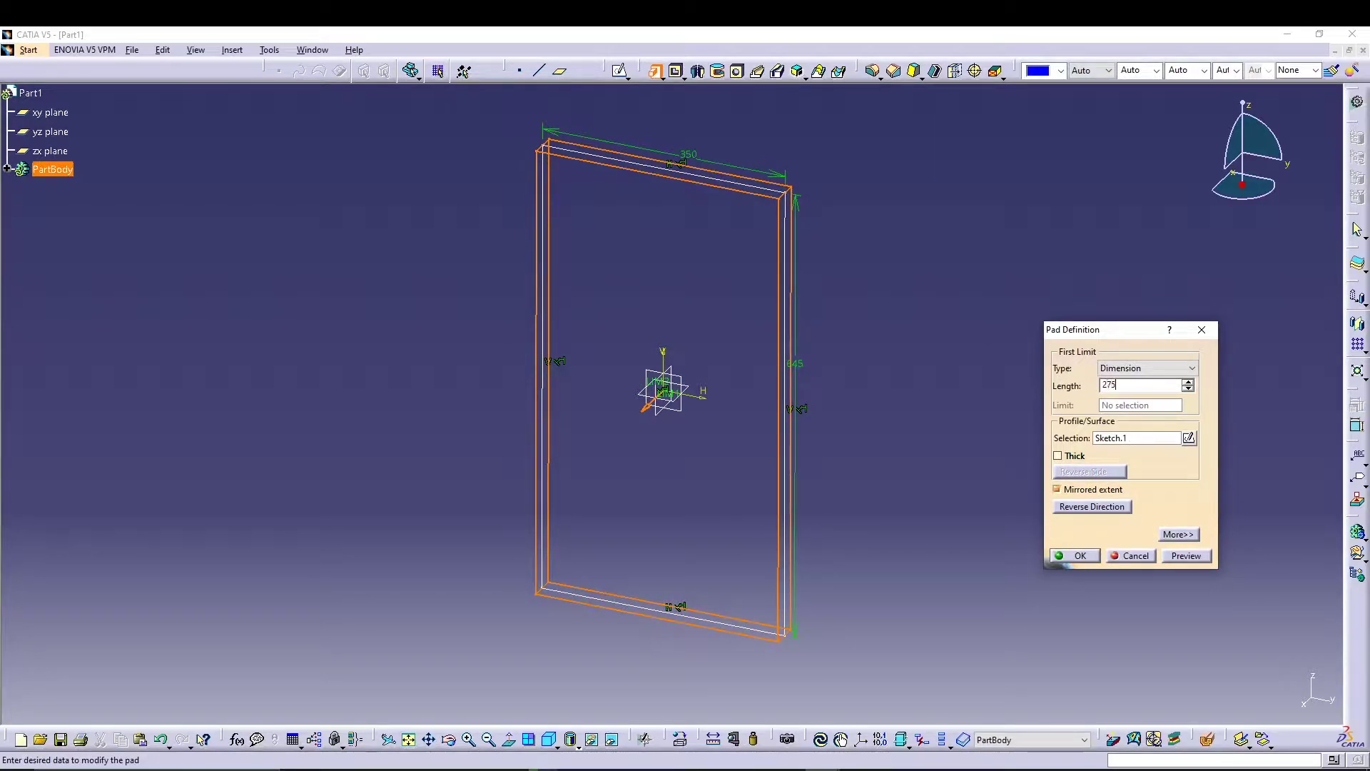
pyautogui.press('Return')
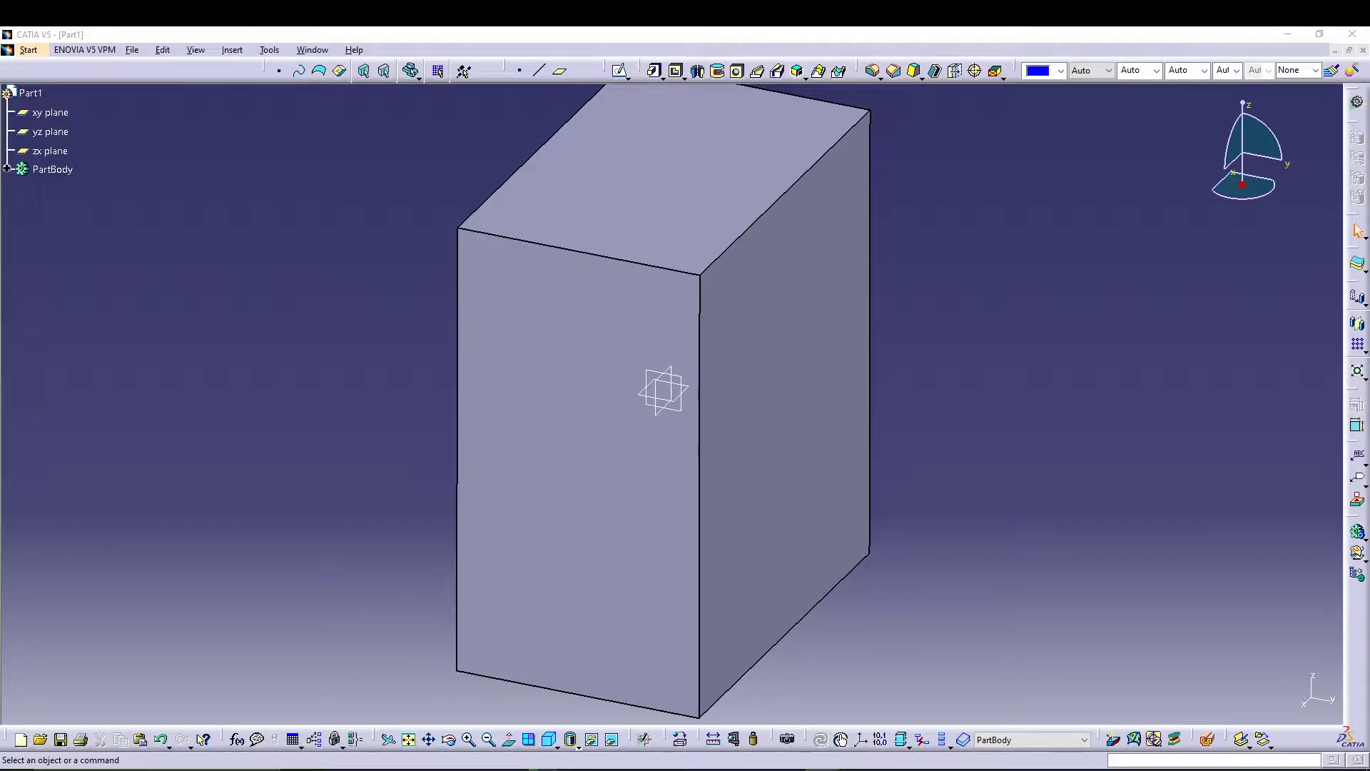
# - Start a sketch on the block's front face and offset the face outline inward by 25 mm
pyautogui.click(614, 452)
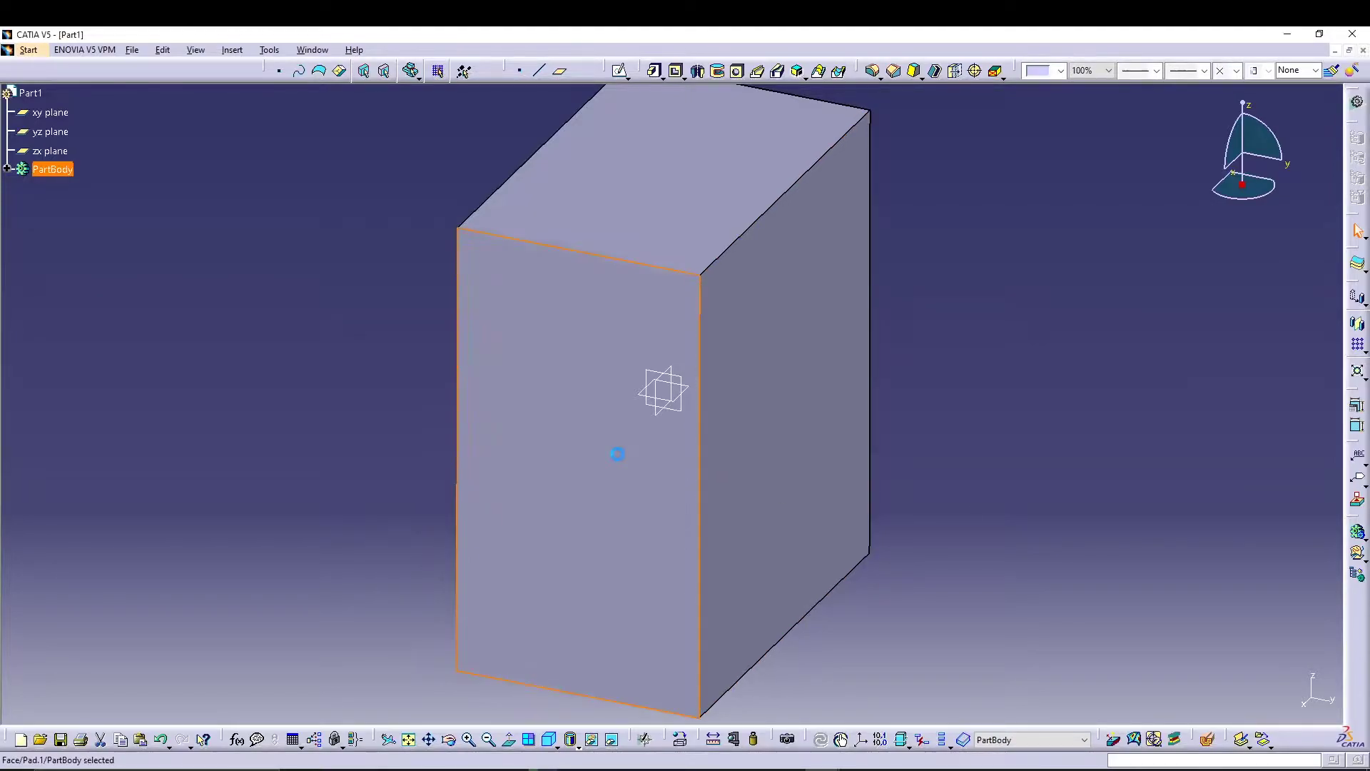
pyautogui.click(620, 71)
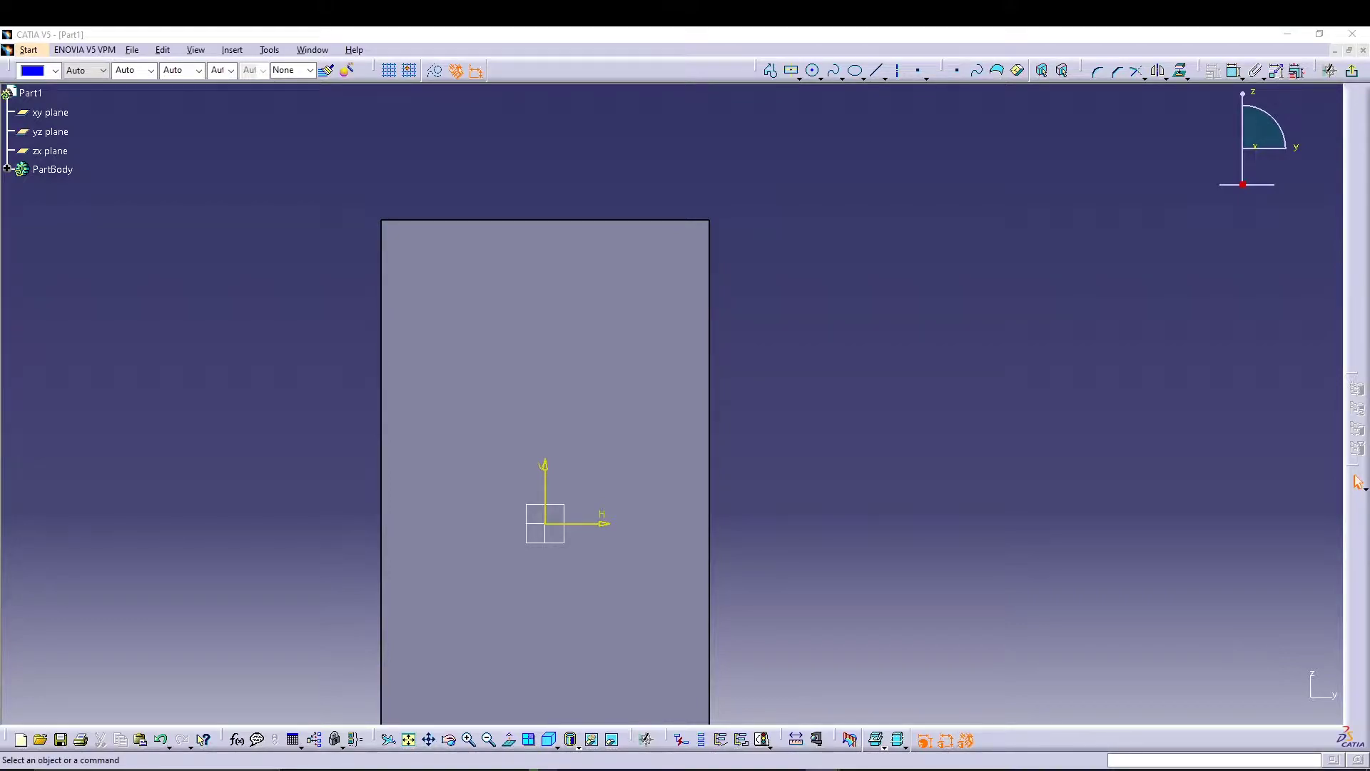
pyautogui.click(705, 352)
pyautogui.moveTo(771, 434); pyautogui.dragTo(828, 264, button='middle')
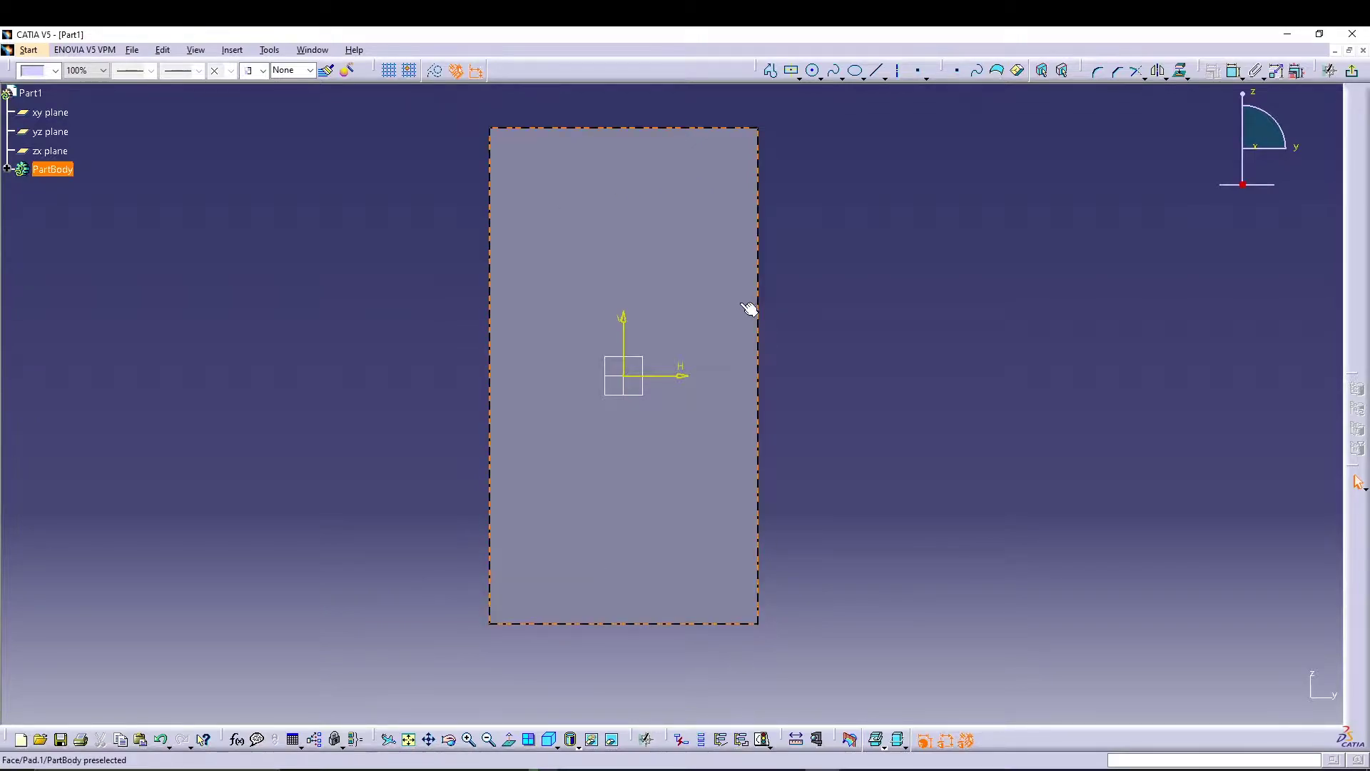
pyautogui.click(1164, 76)
pyautogui.click(1178, 192)
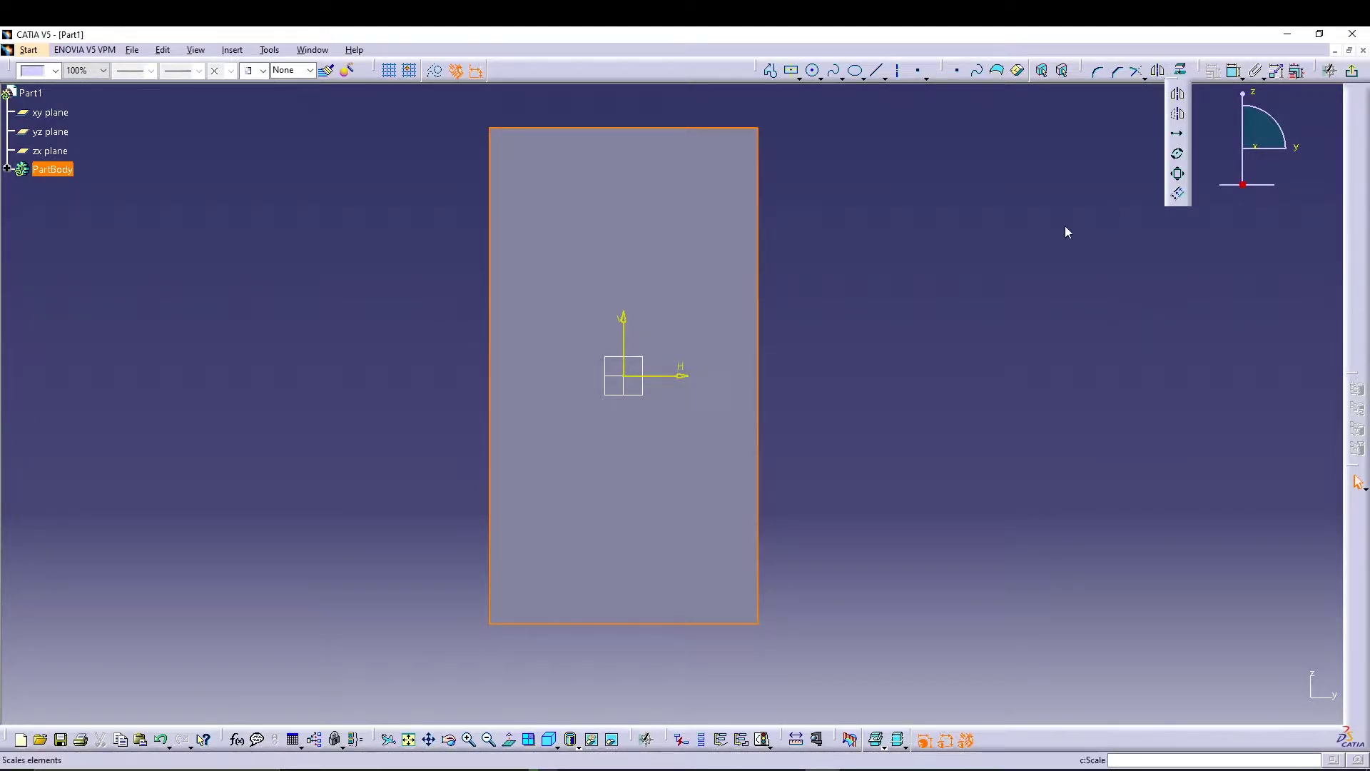
pyautogui.click(741, 279)
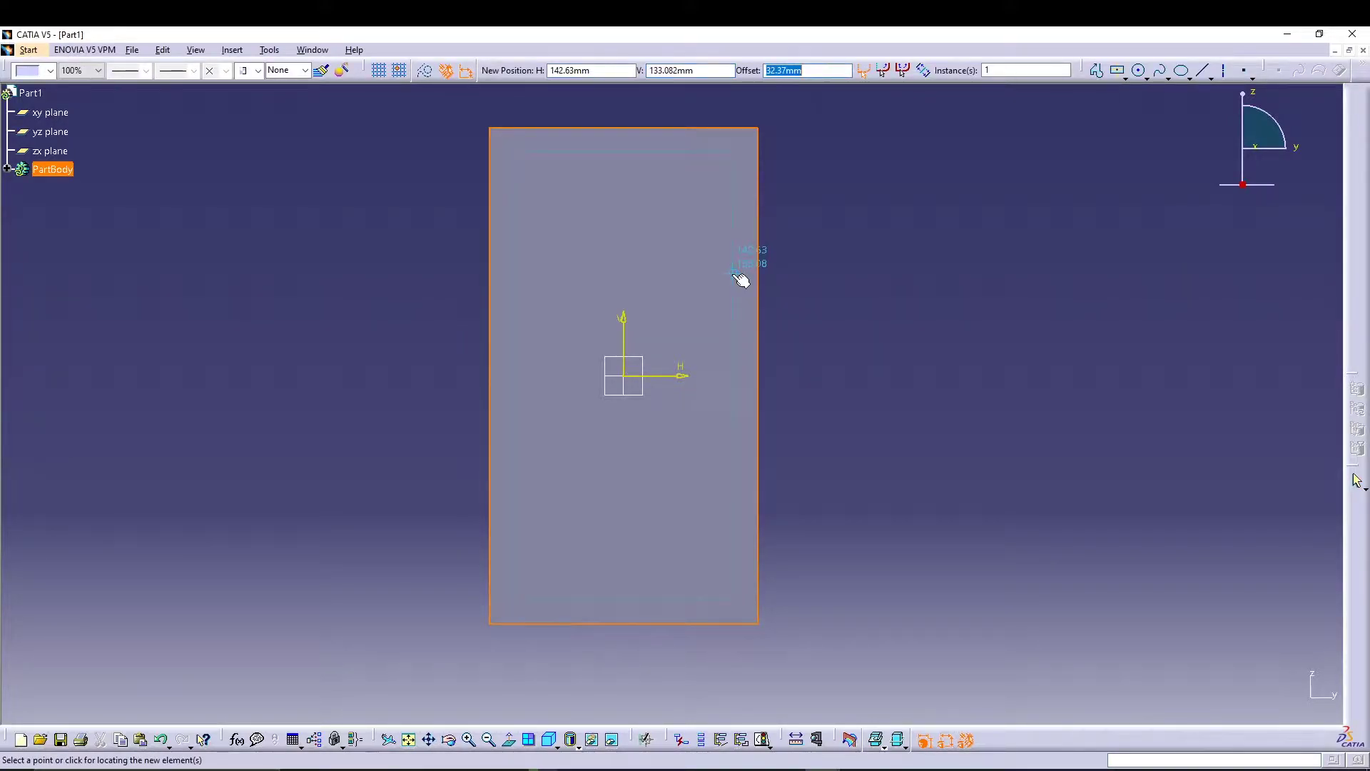
pyautogui.click(741, 279)
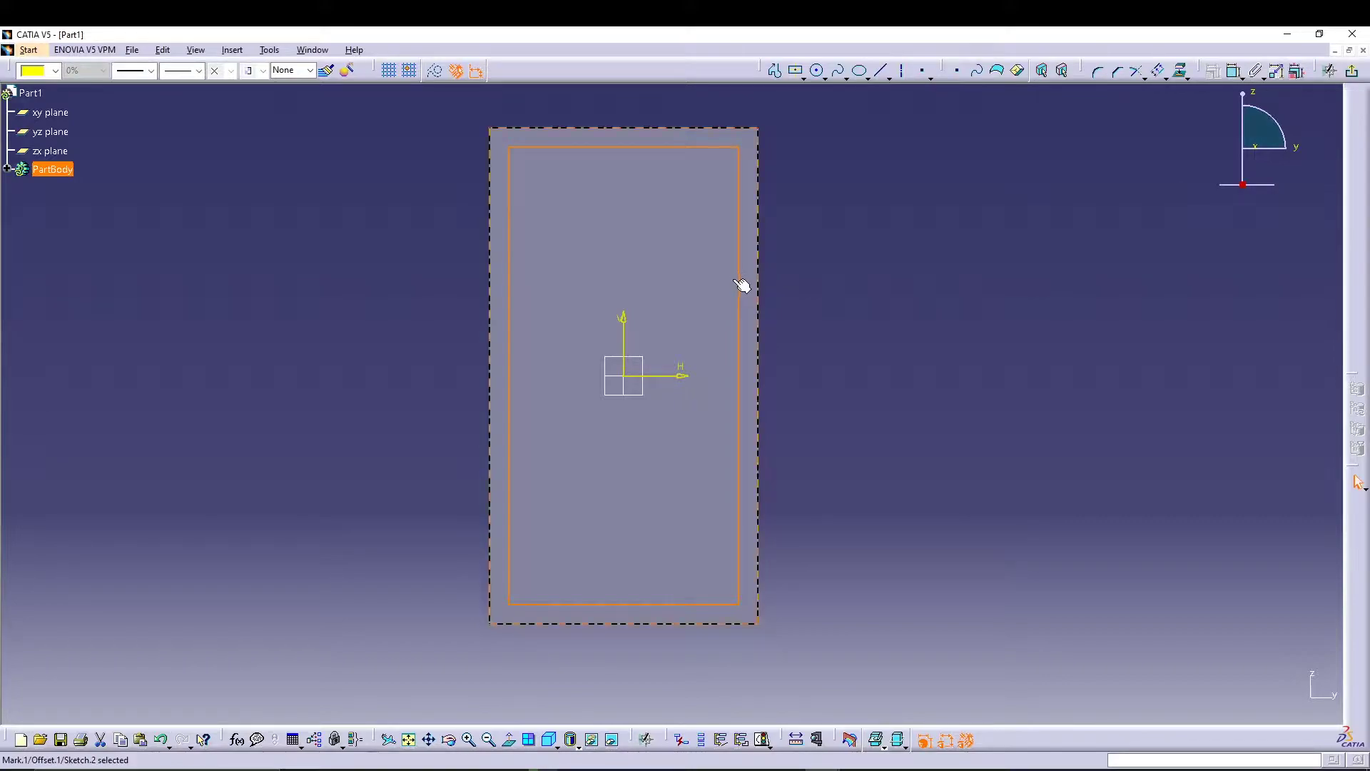
pyautogui.click(872, 327)
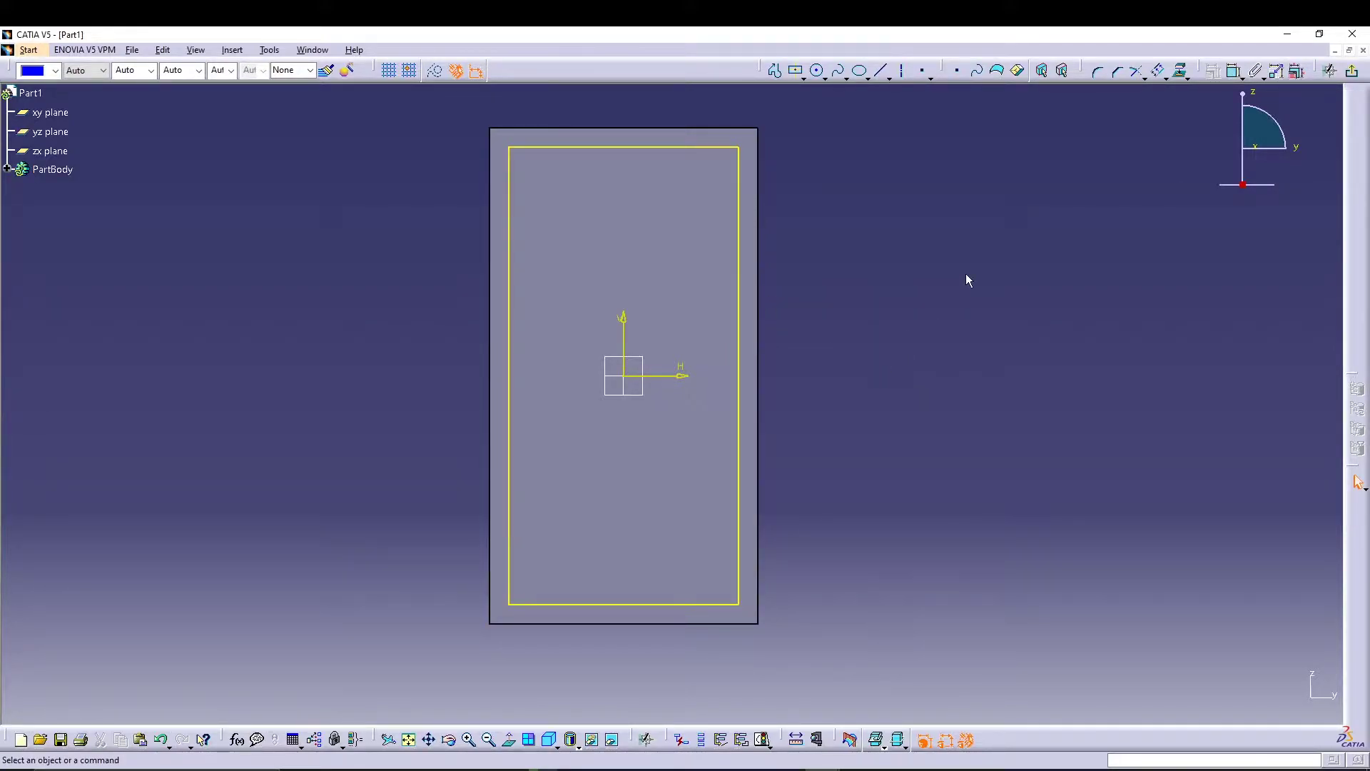
# - Check the distance between the offset outline and the block's outer edge without keeping the dimension
pyautogui.click(1235, 70)
pyautogui.click(744, 219)
pyautogui.click(762, 210)
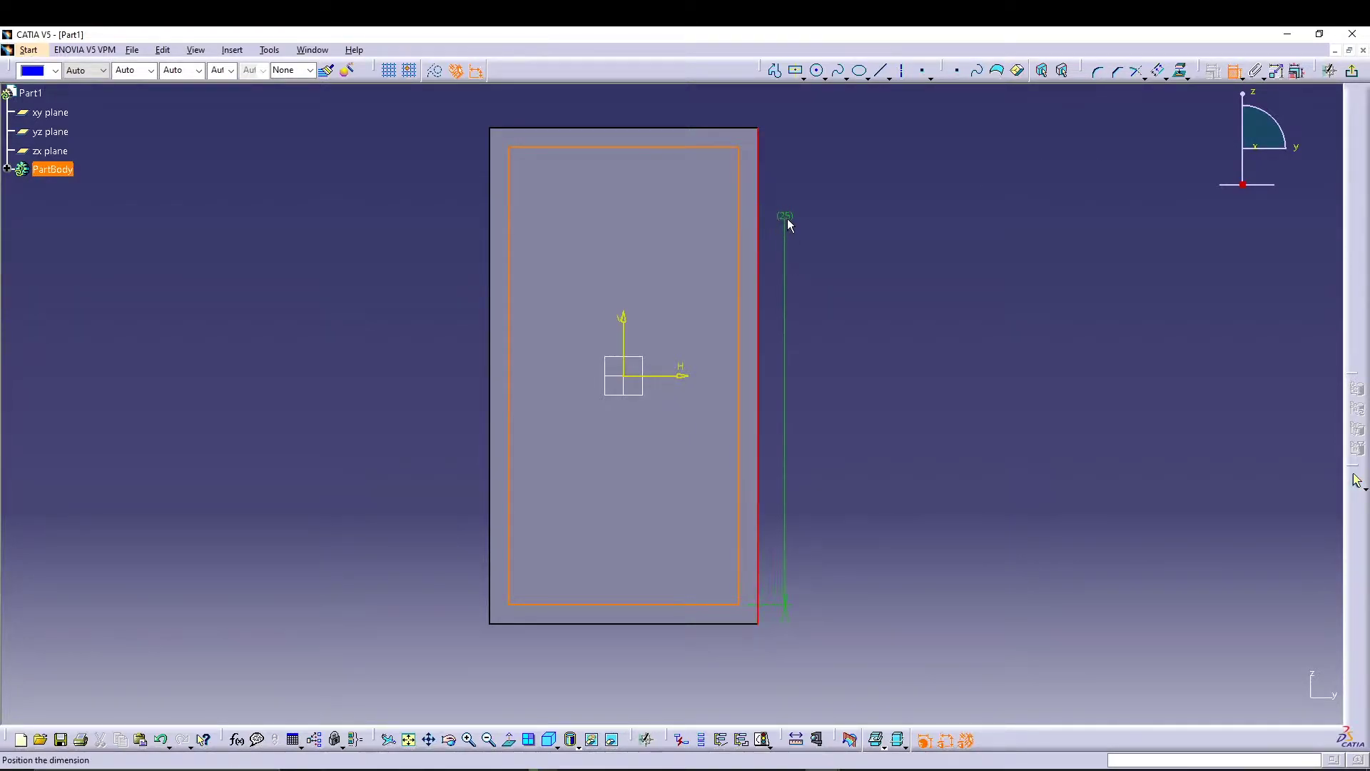
pyautogui.press('Escape')
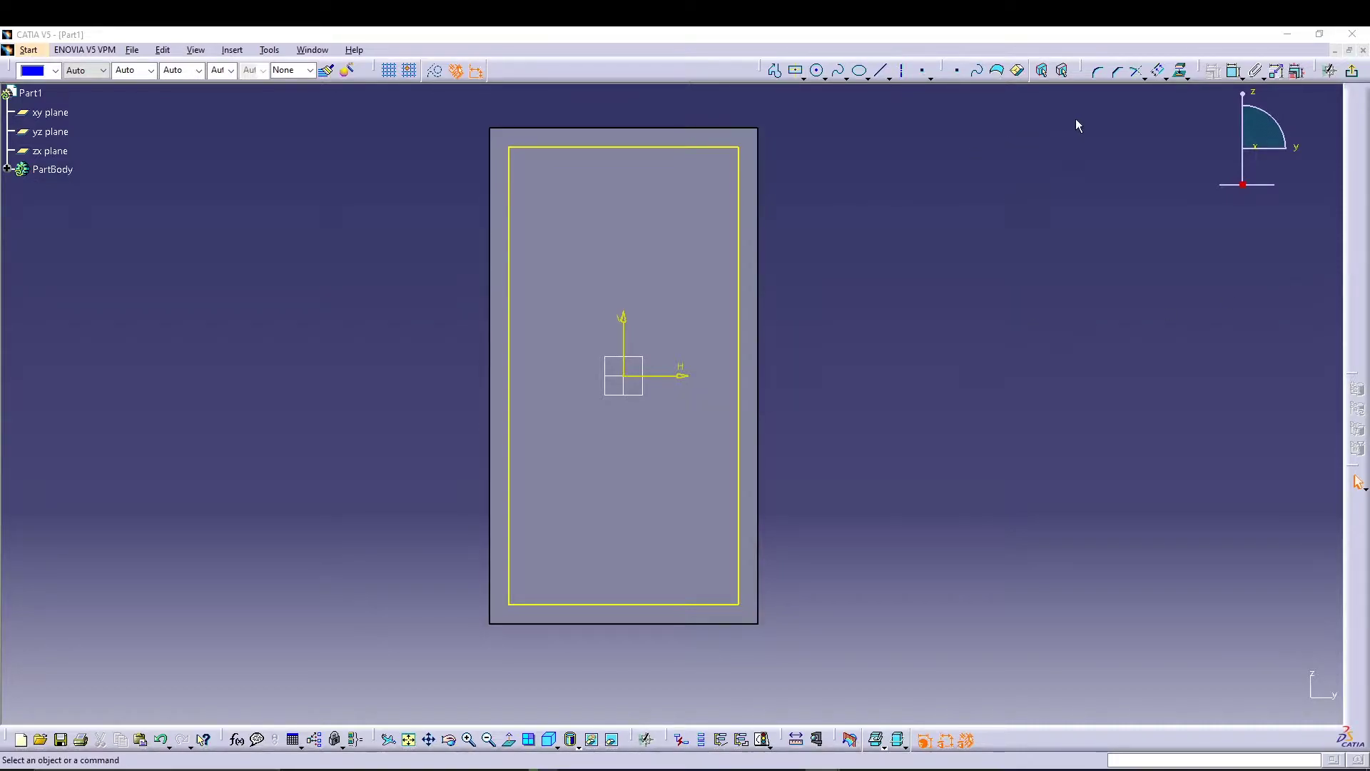
# - Exit the sketch and cut the offset profile through the block as a pocket of type Up to last
pyautogui.click(1330, 70)
pyautogui.click(675, 70)
pyautogui.moveTo(933, 302); pyautogui.dragTo(841, 426, button='middle')
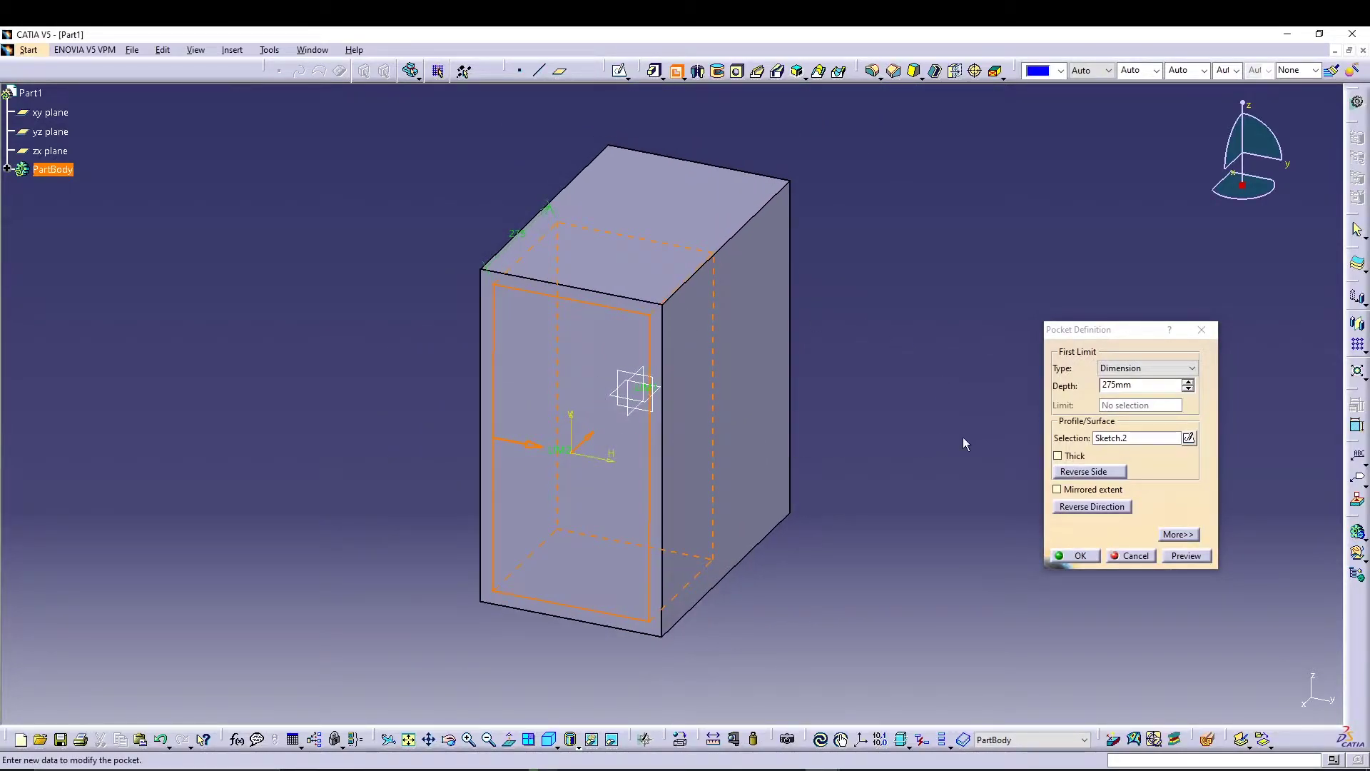
pyautogui.click(1148, 373)
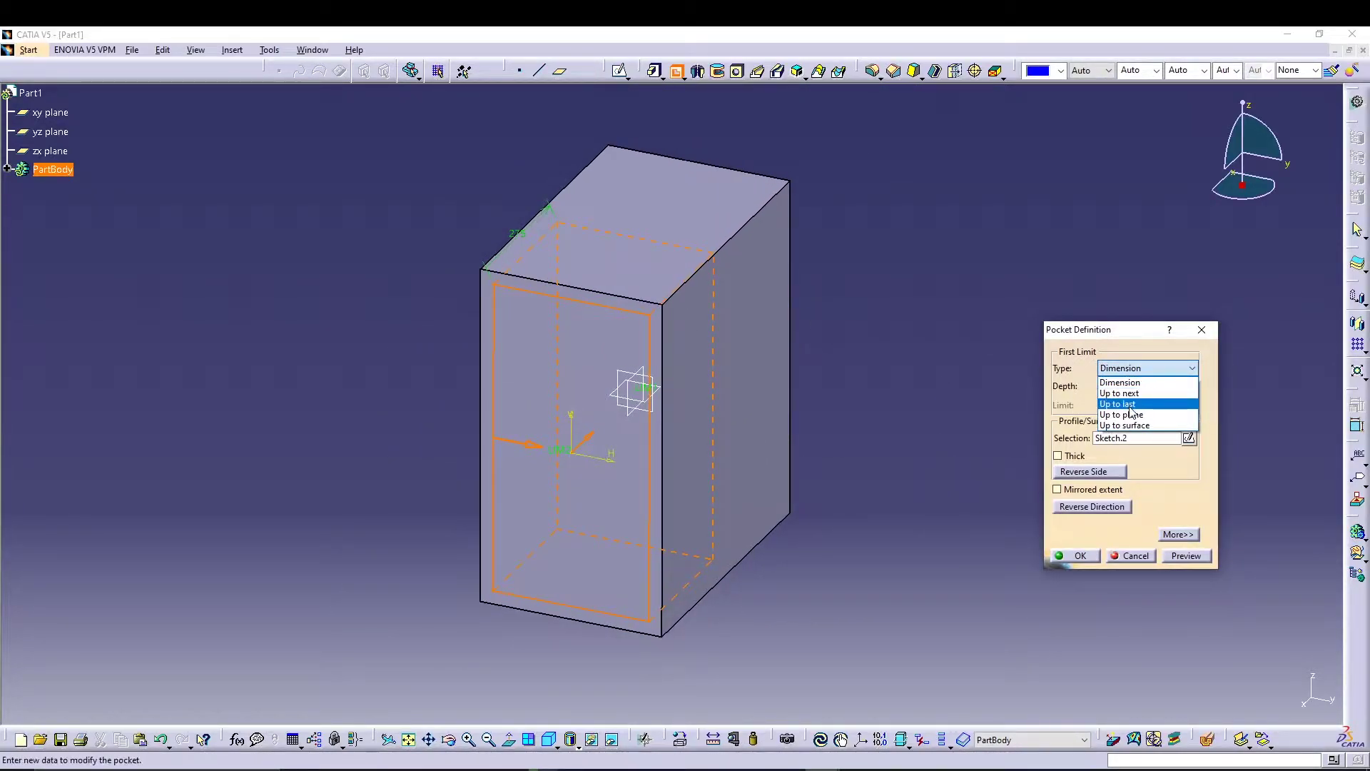
pyautogui.click(1130, 405)
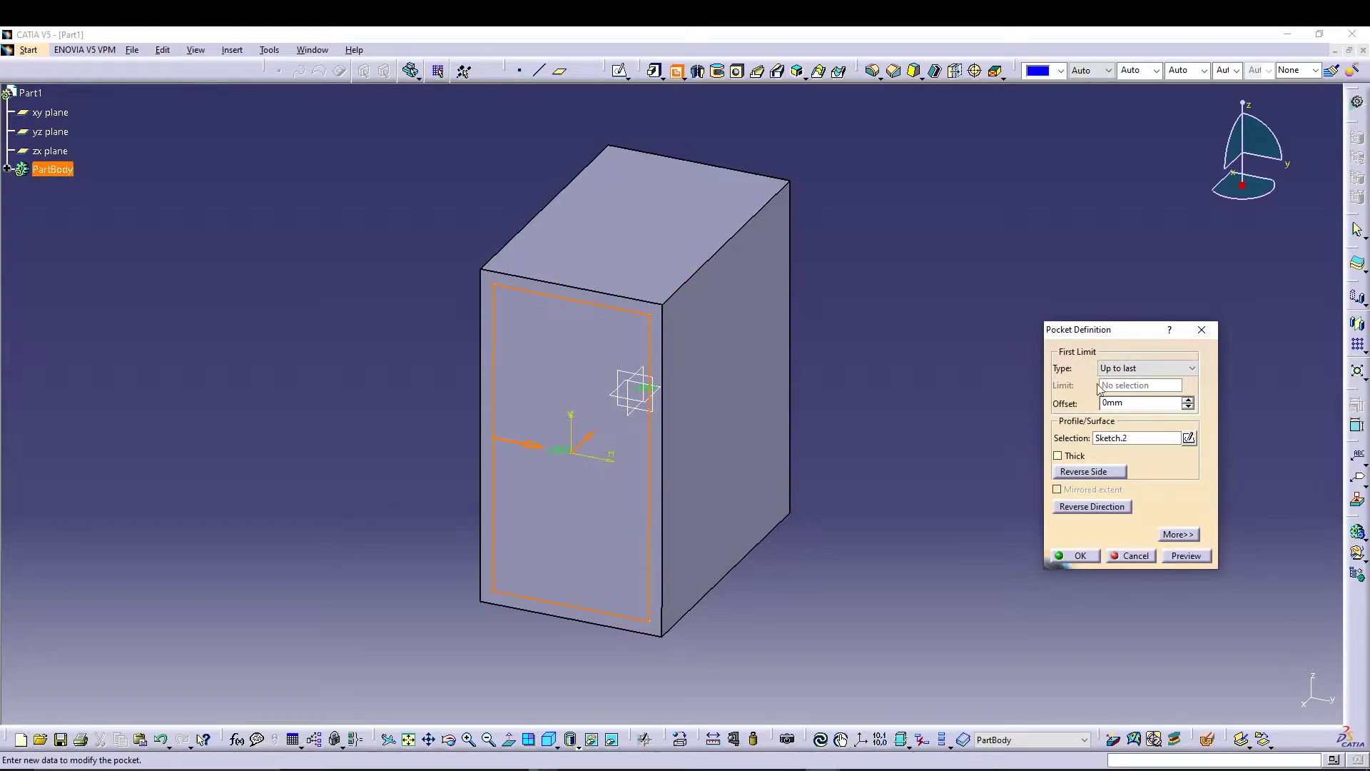
pyautogui.click(1175, 561)
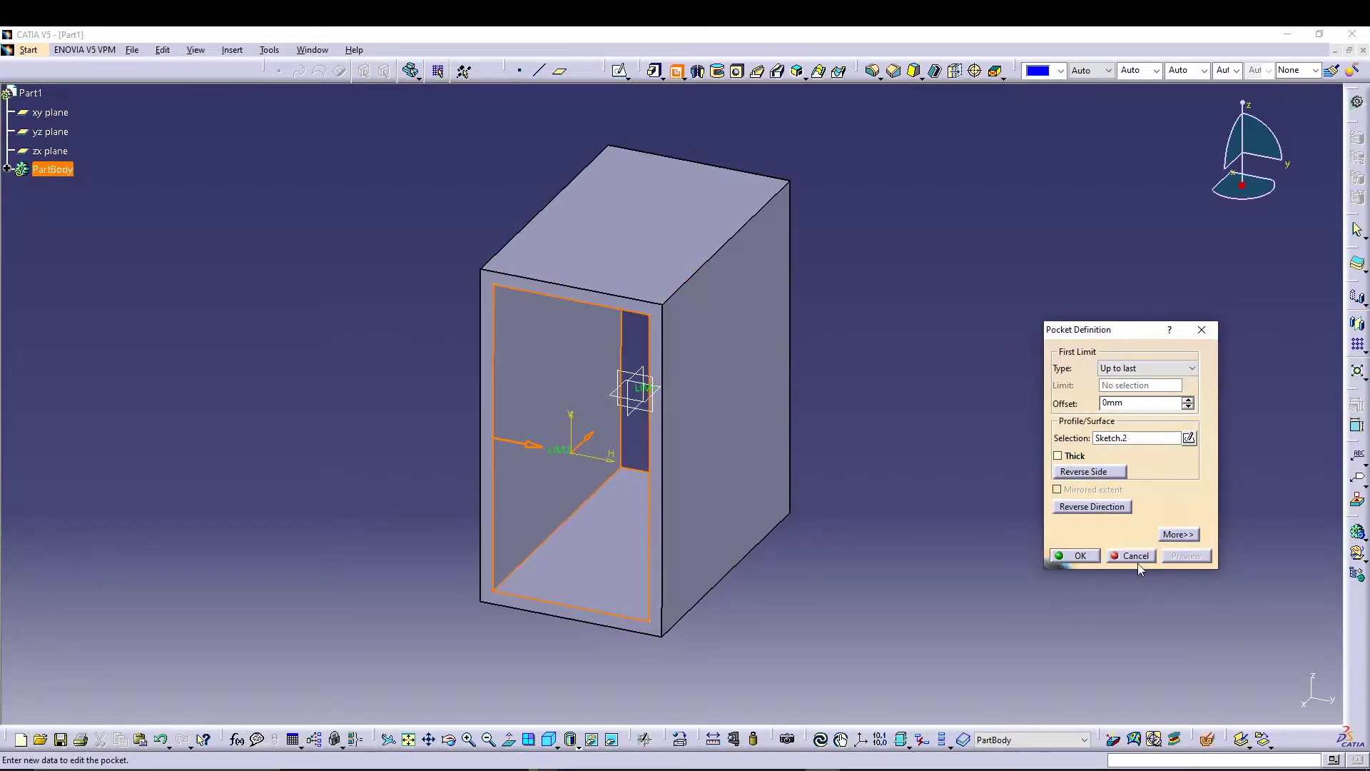
pyautogui.click(1082, 563)
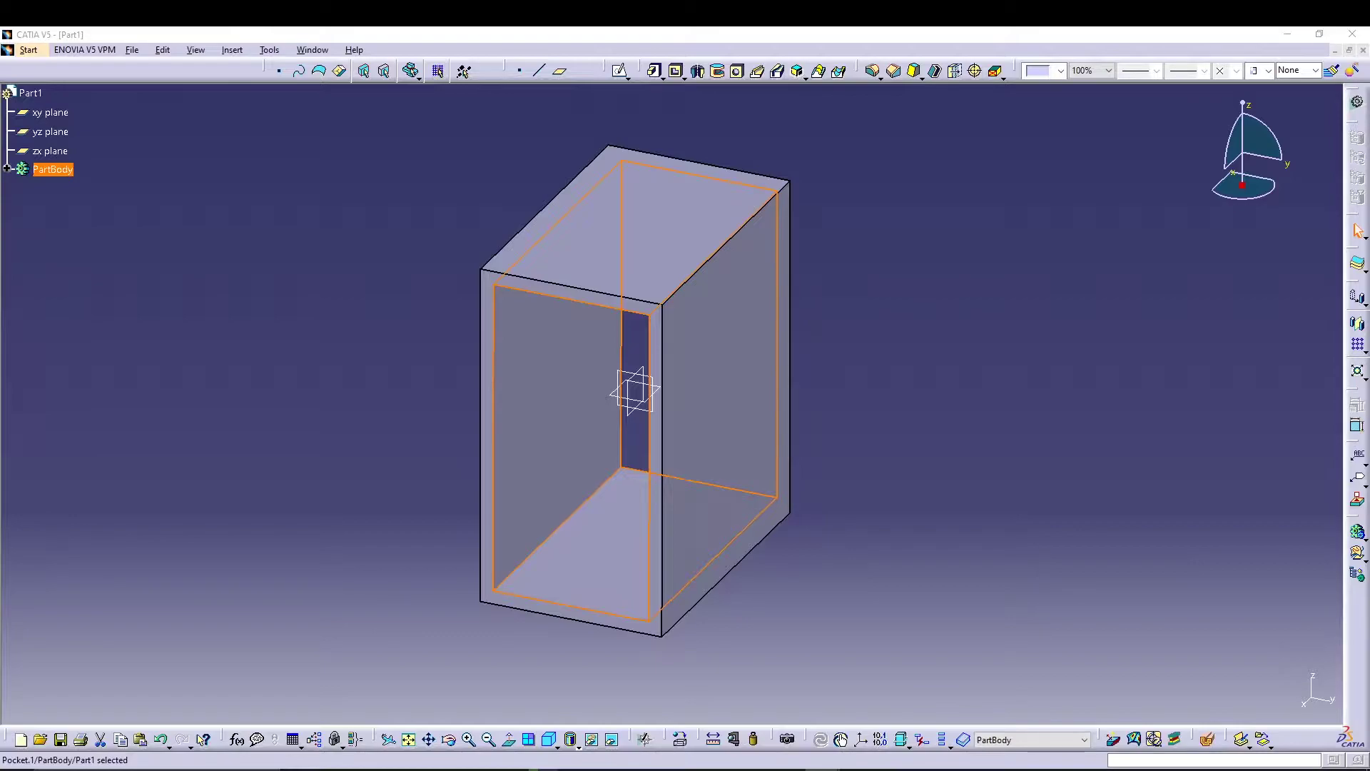
pyautogui.click(297, 379)
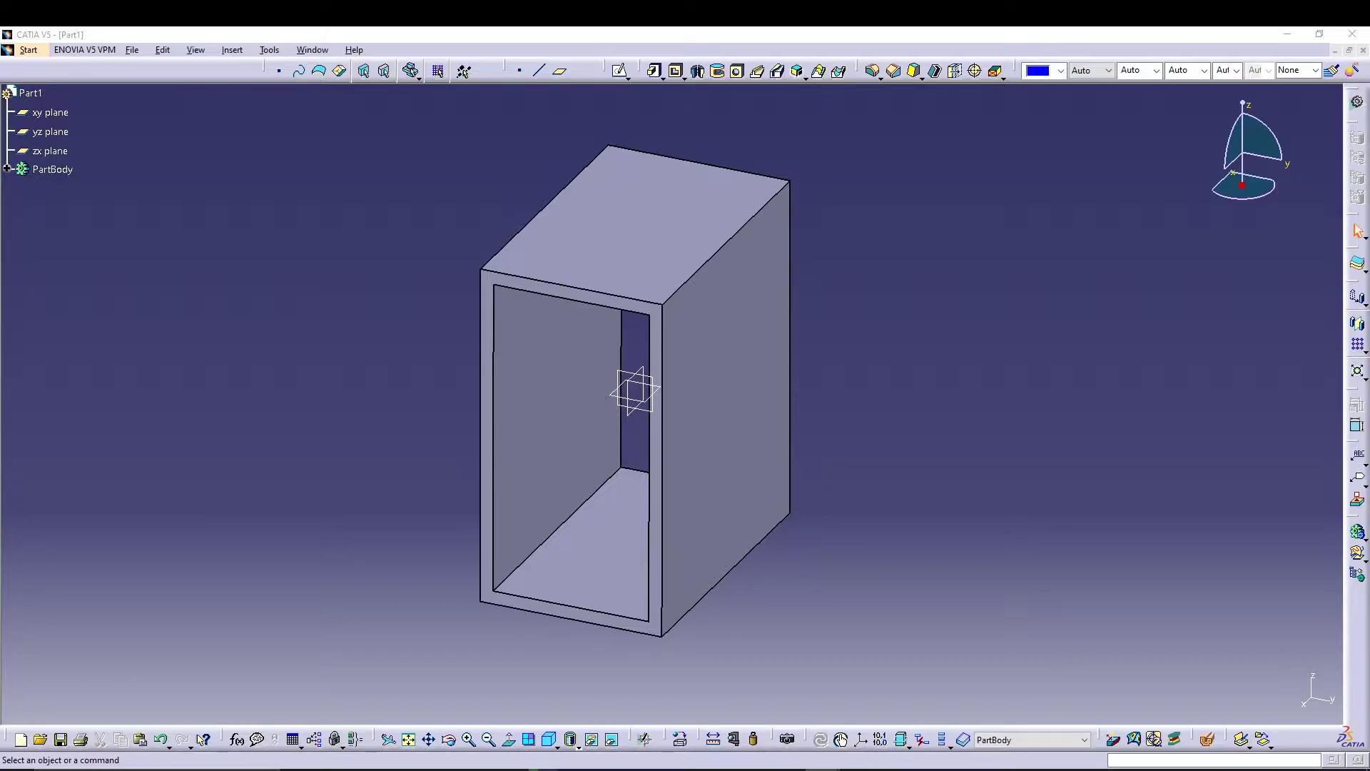
# - Start a sketch on the block's solid side face and draw a tall centered rectangle over its front half, leaving margins above and below
pyautogui.click(735, 447)
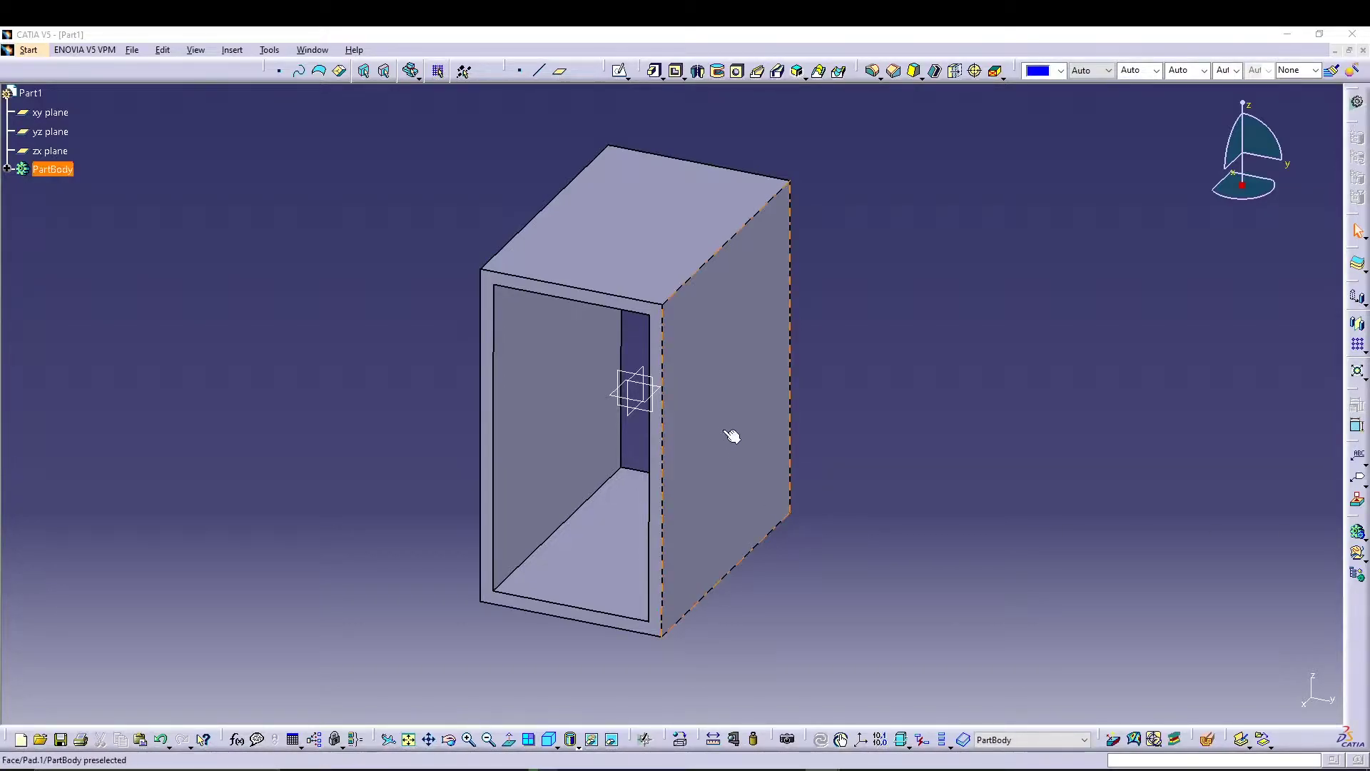
pyautogui.click(621, 71)
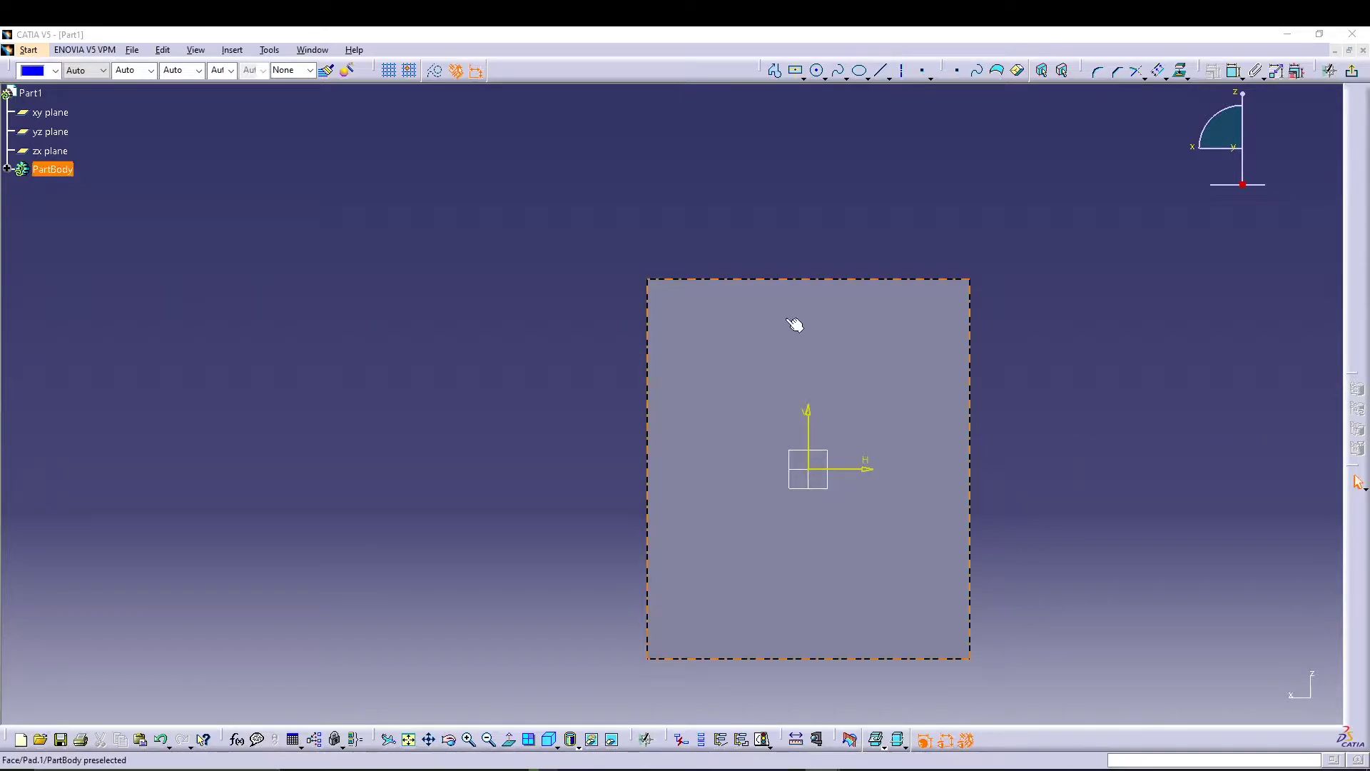
pyautogui.moveTo(764, 214)
pyautogui.mouseDown(button='middle')
pyautogui.moveTo(648, 207)
pyautogui.moveTo(651, 185)
pyautogui.moveTo(667, 221)
pyautogui.moveTo(692, 147)
pyautogui.mouseUp(button='middle')
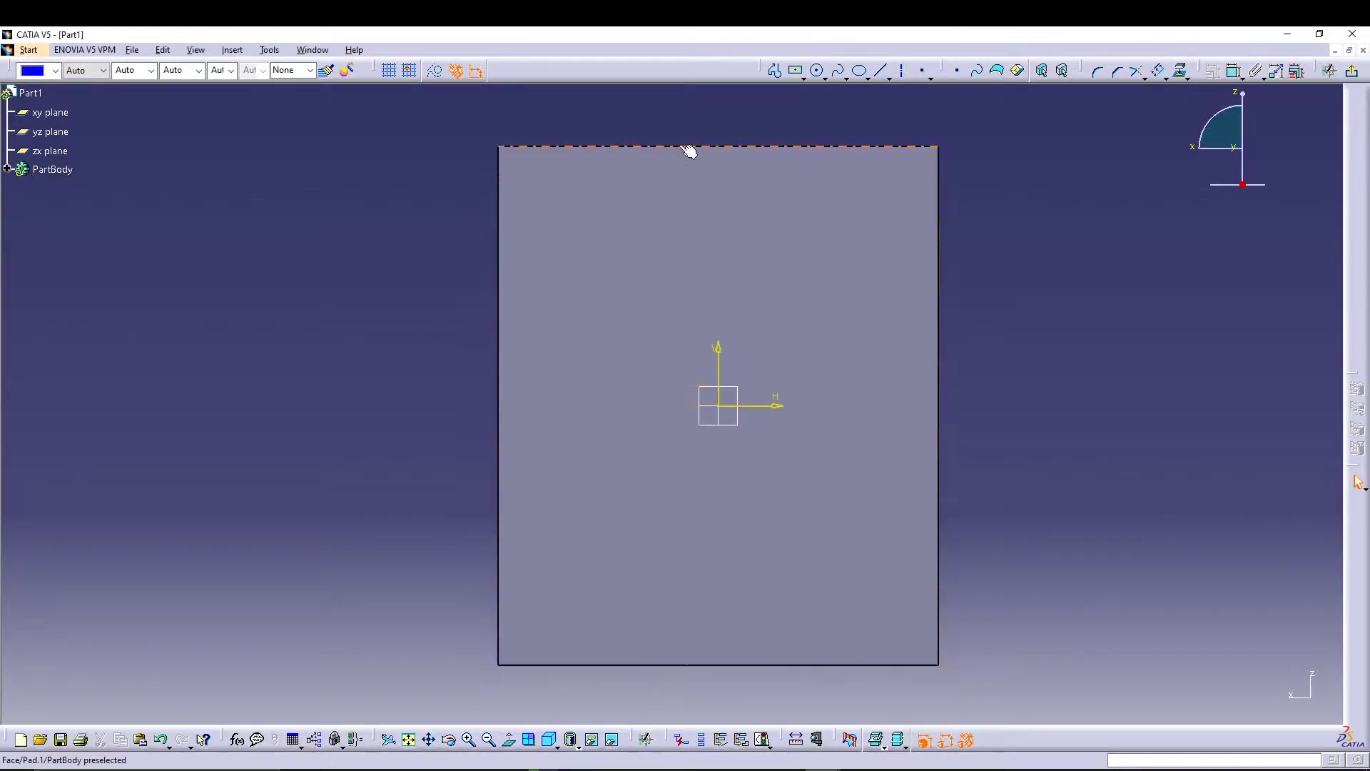
pyautogui.click(797, 72)
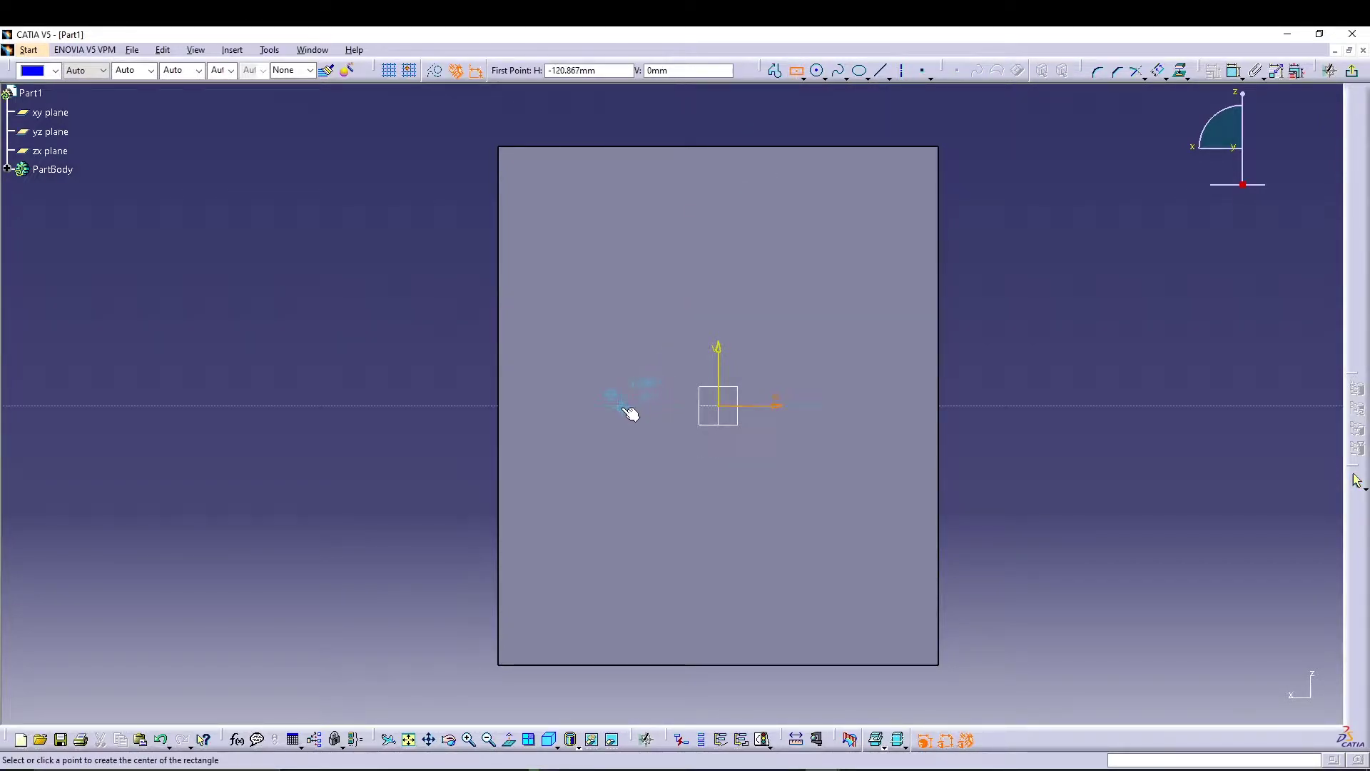
pyautogui.click(626, 401)
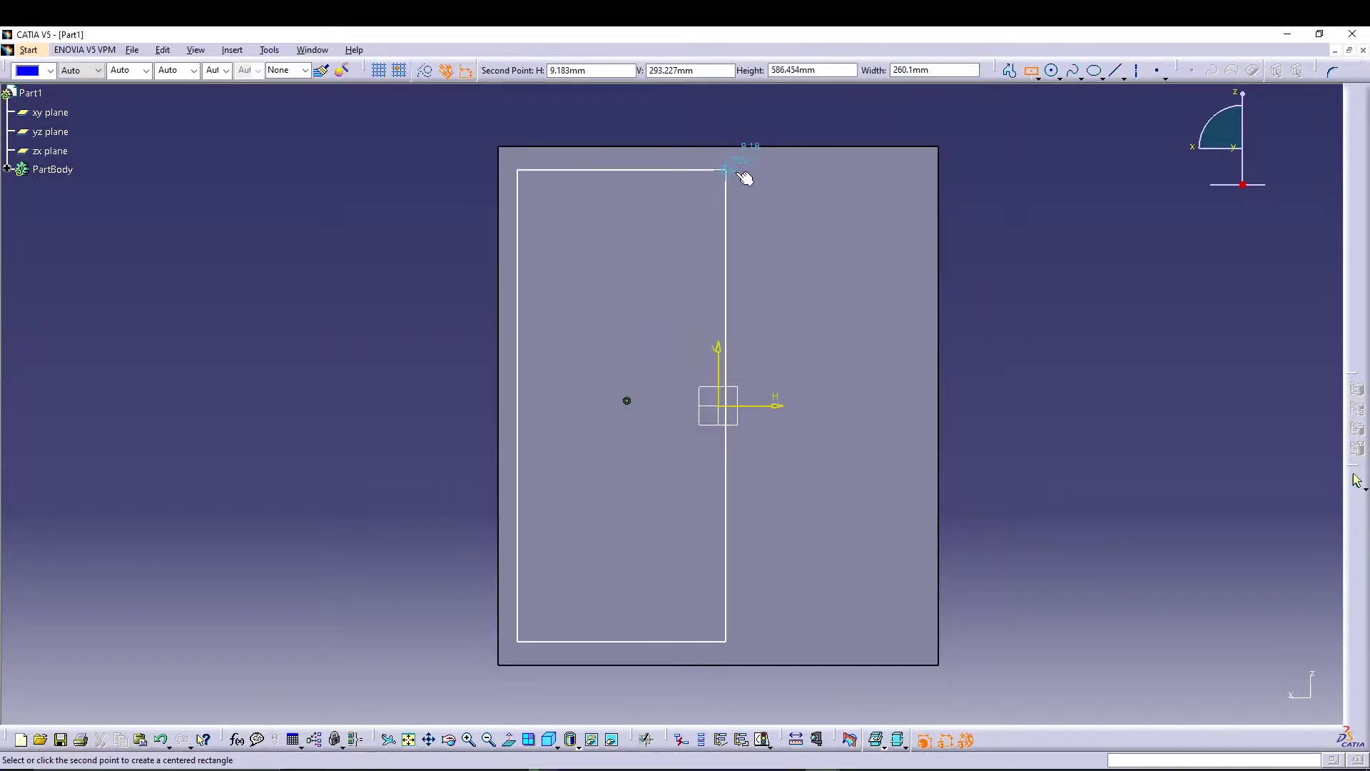
pyautogui.click(743, 178)
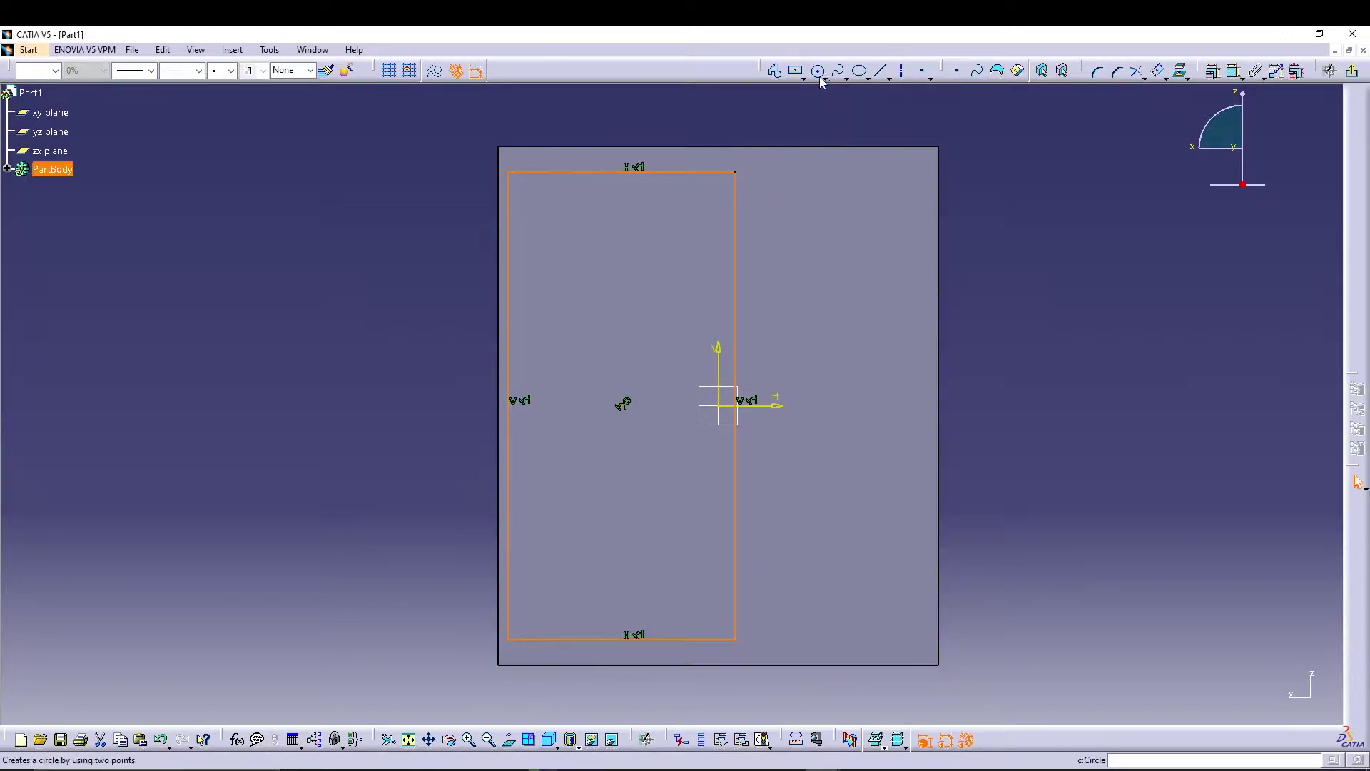
# - Draw a second, narrower centered rectangle about 580 mm tall near the rear edge, level with the top of the first
pyautogui.click(798, 72)
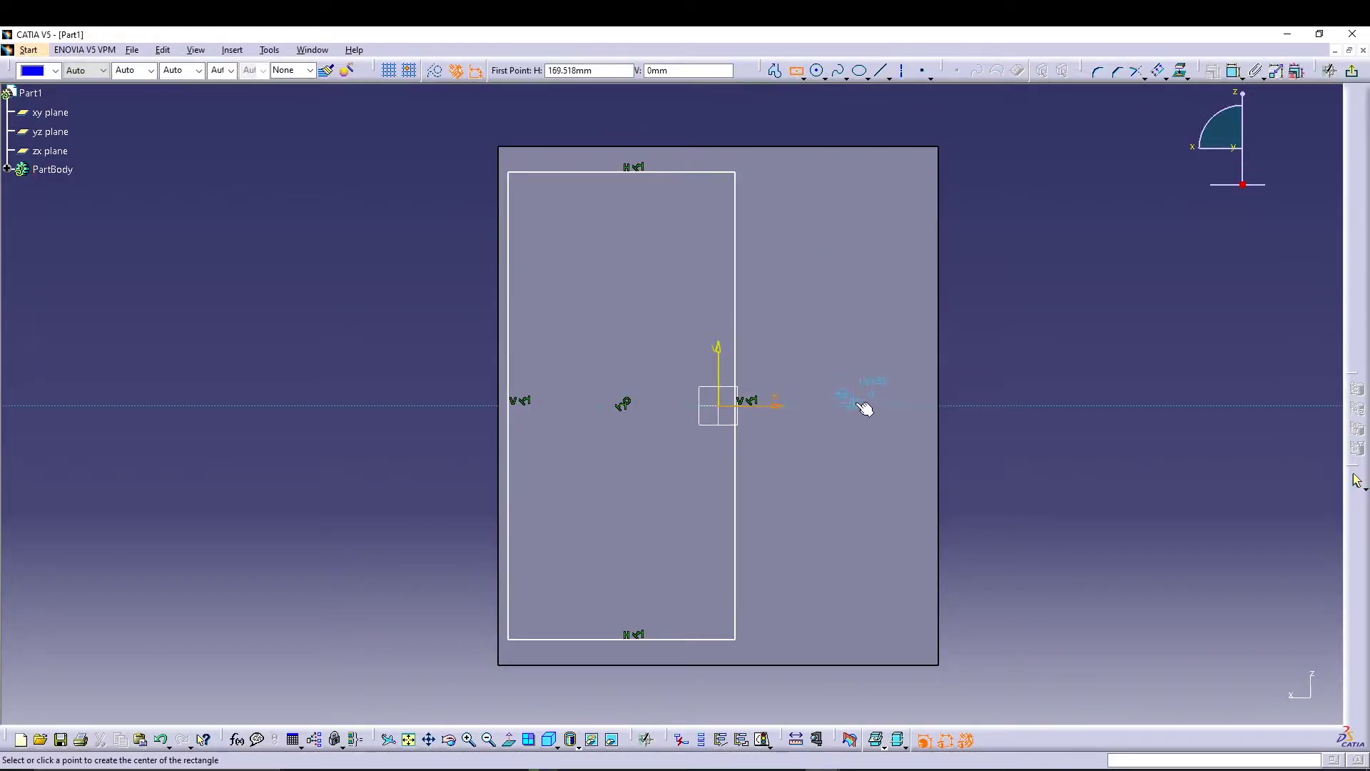
pyautogui.click(860, 402)
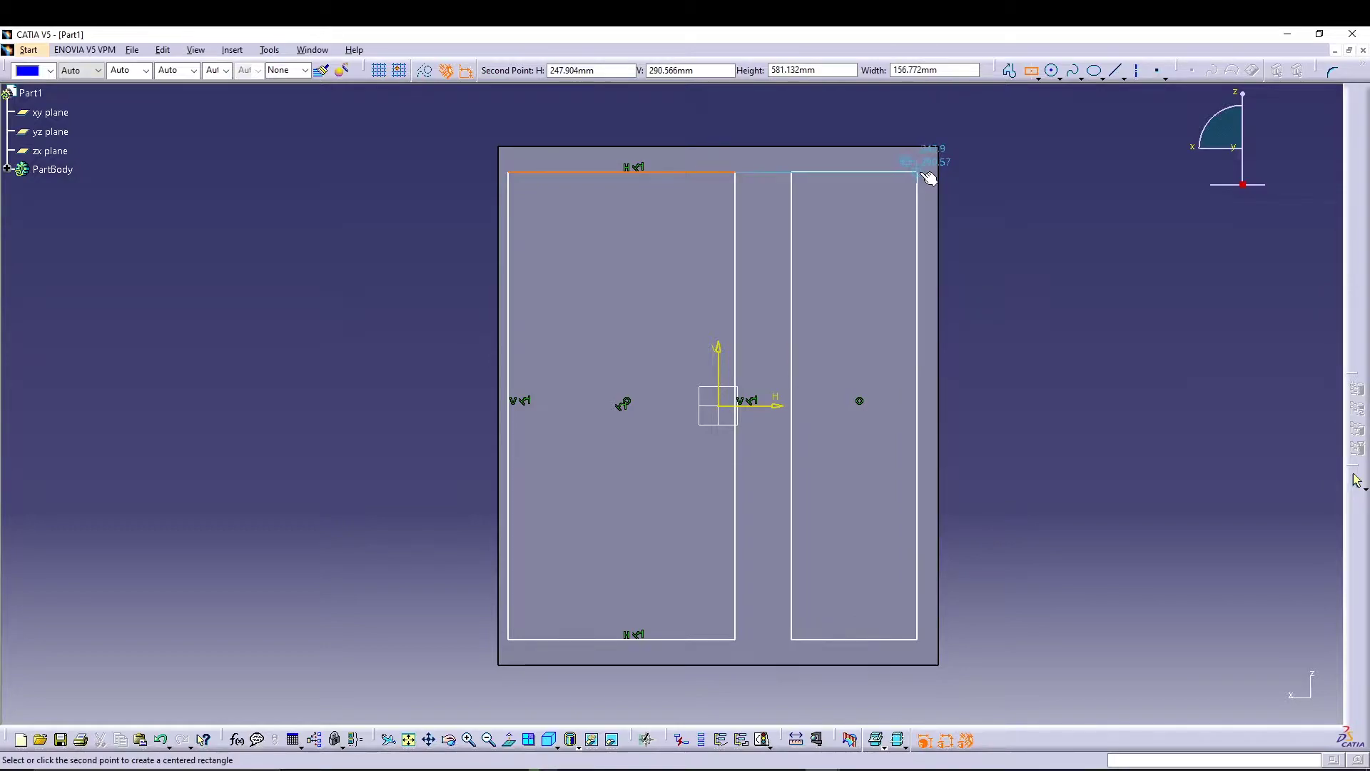
pyautogui.click(925, 172)
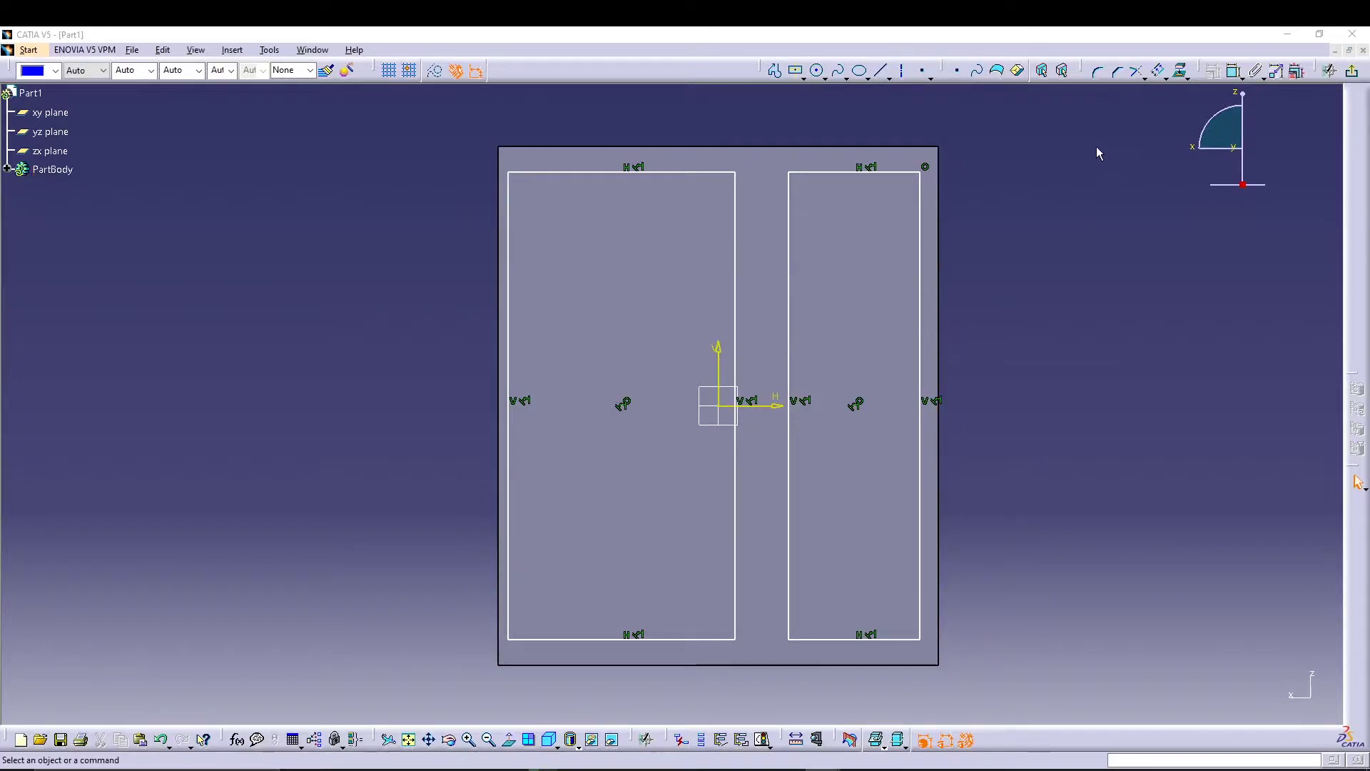
# - Constrain the large rectangle's outer vertical side to be coincident with the block's front edge
pyautogui.click(1213, 79)
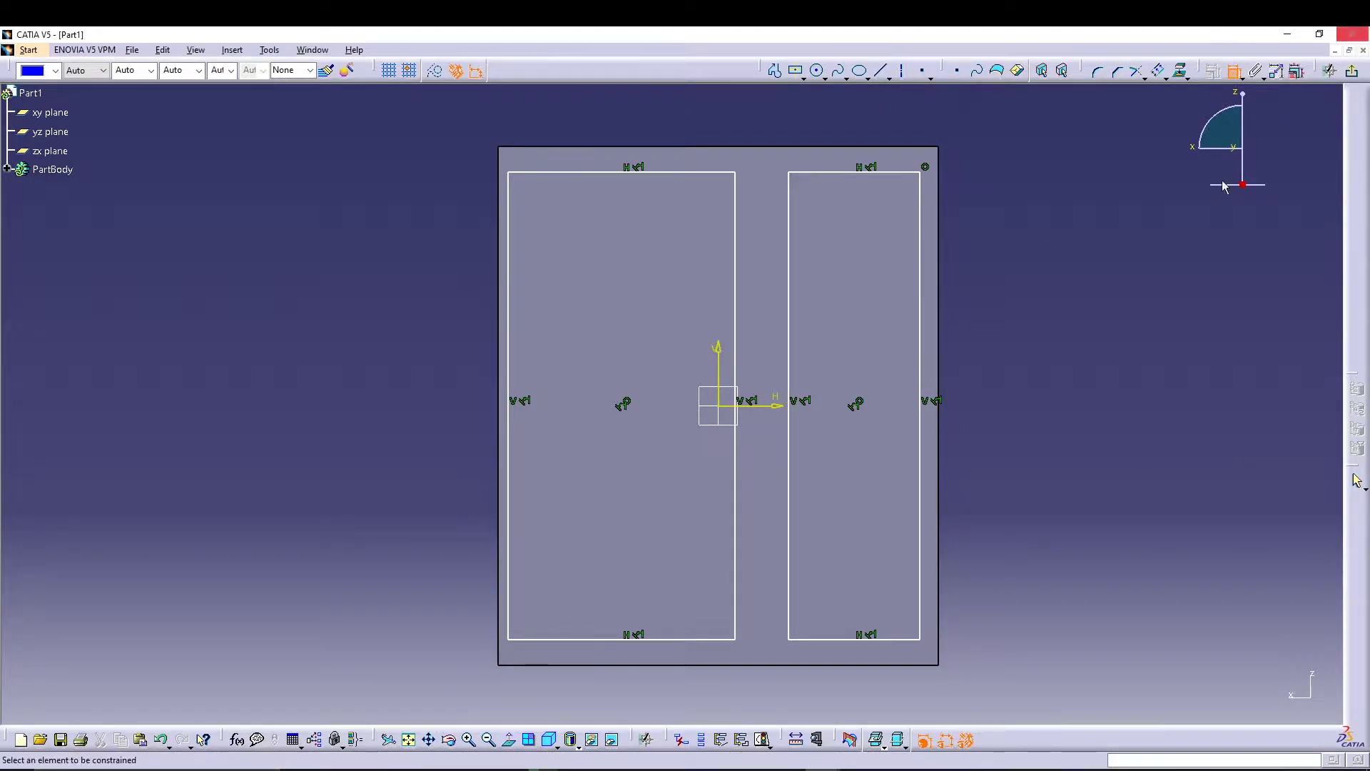
pyautogui.click(509, 197)
pyautogui.rightClick(422, 202)
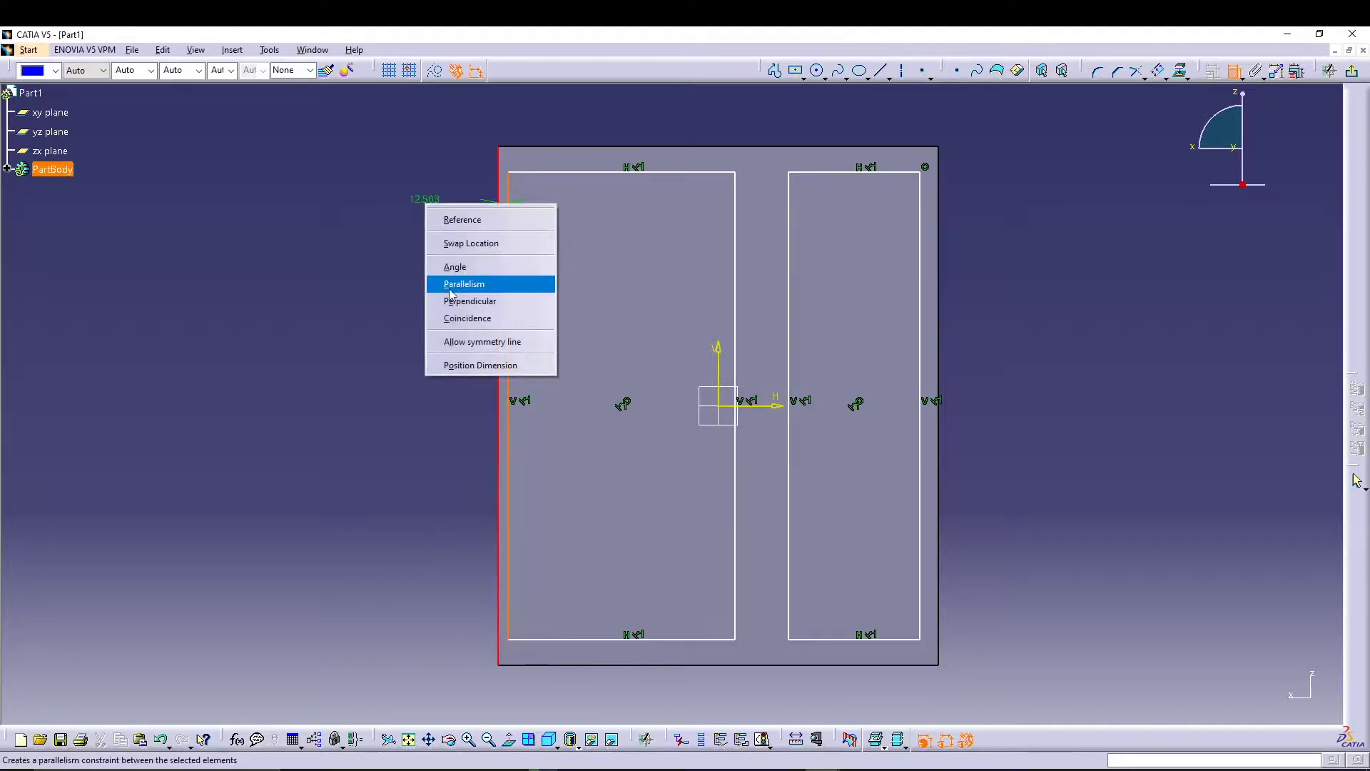
pyautogui.click(453, 317)
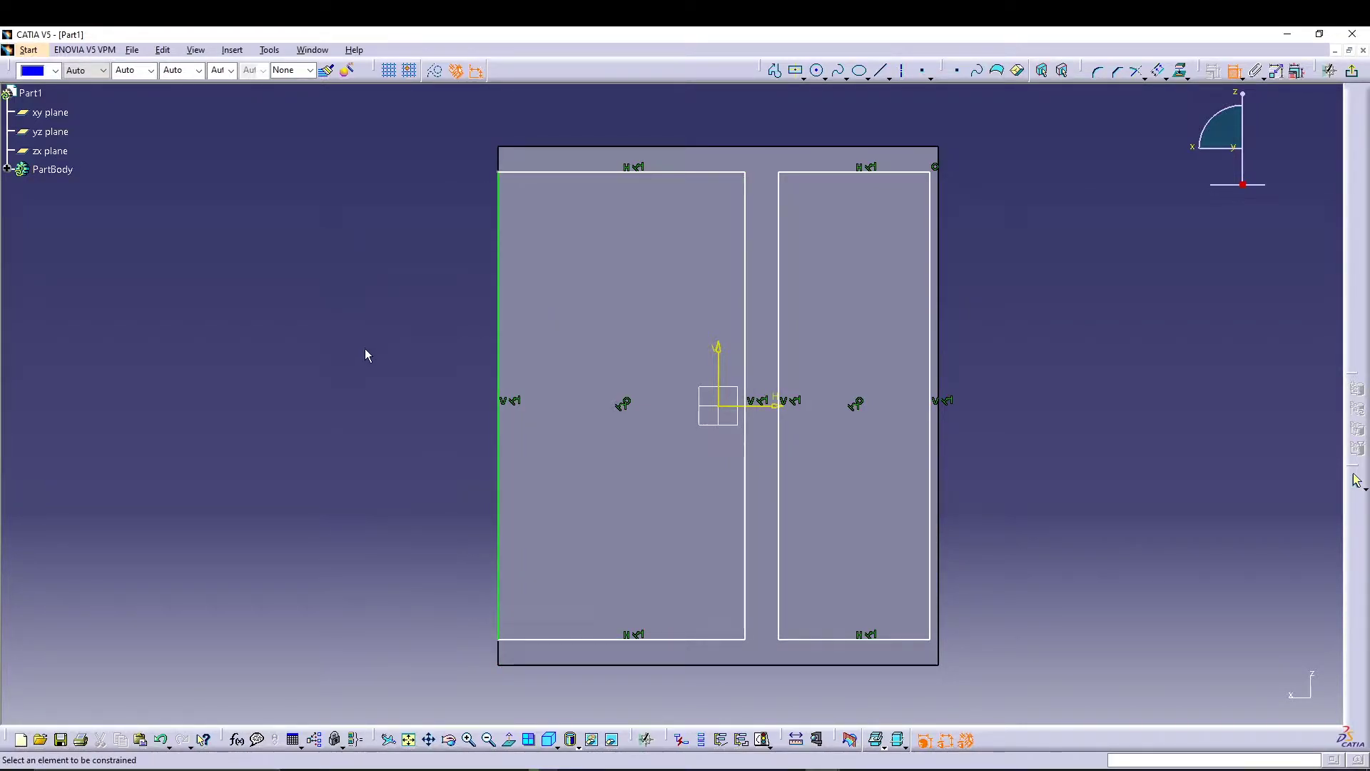
# - Dimension the large rectangle's top side from the block's upper edge and set the distance to 25 mm
pyautogui.click(626, 180)
pyautogui.click(621, 147)
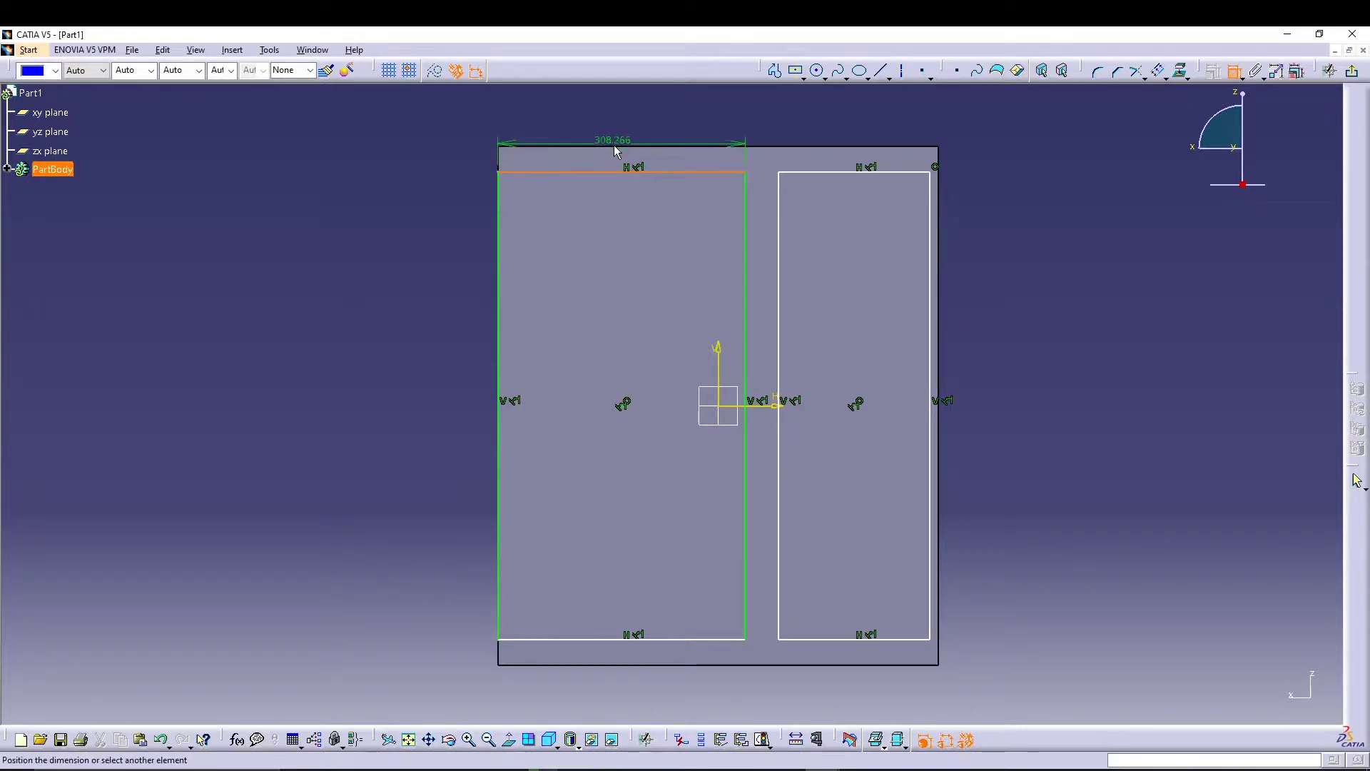
pyautogui.click(614, 126)
pyautogui.doubleClick(612, 120)
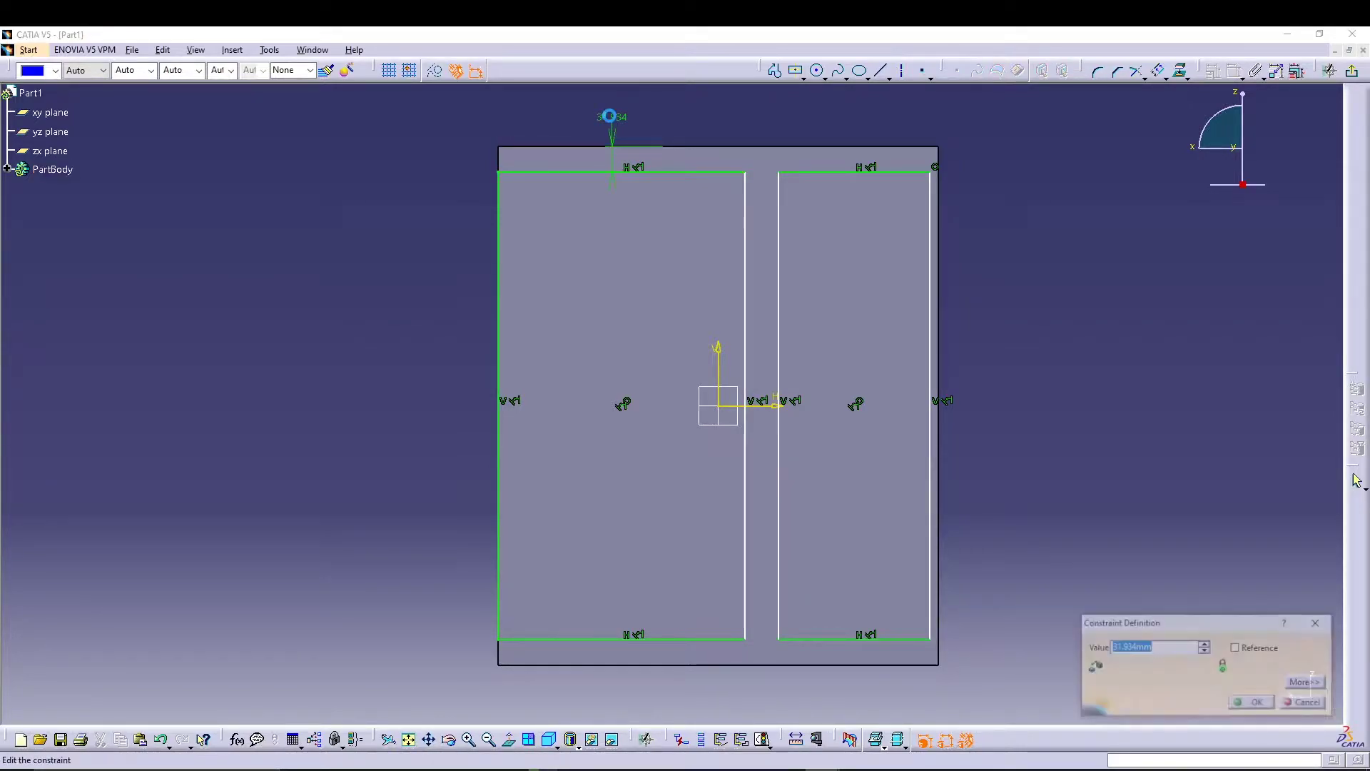
pyautogui.write('25')
pyautogui.press('Return')
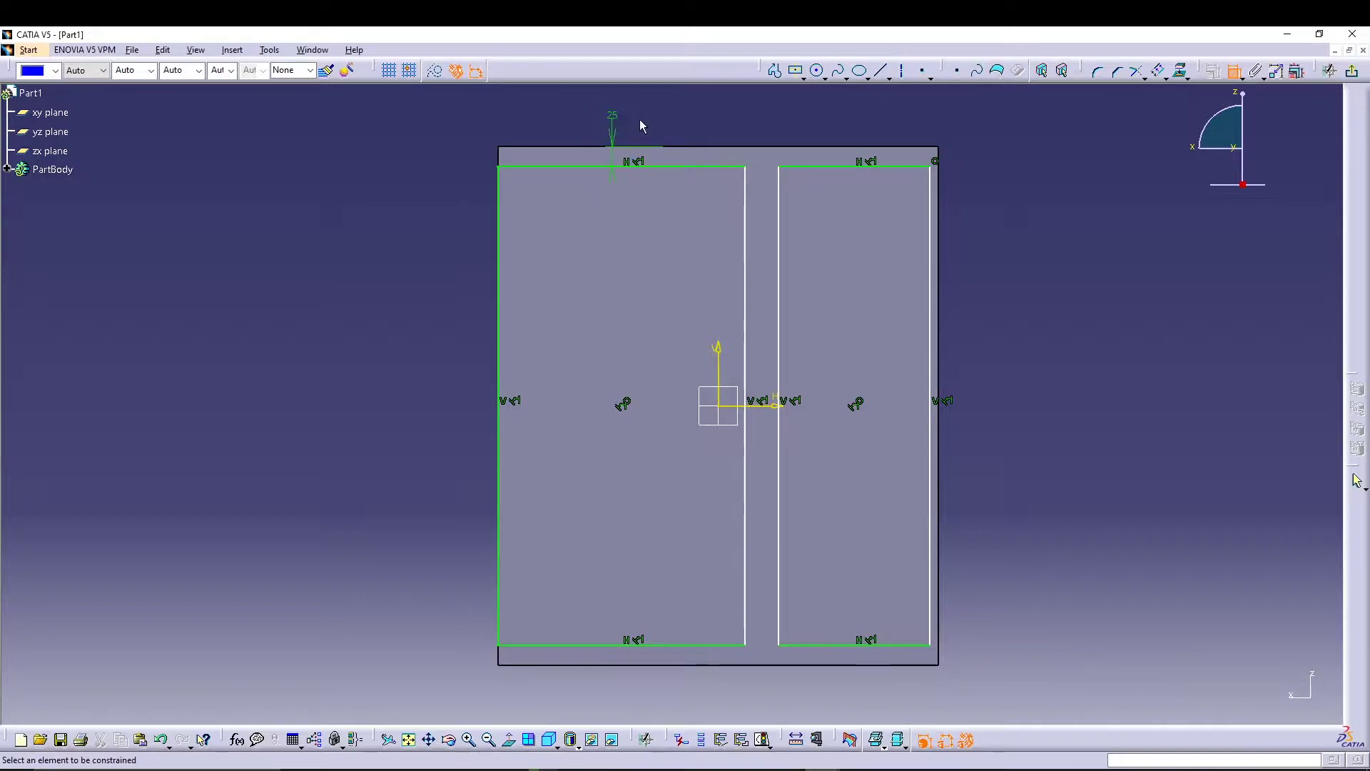
# - Dimension the gap between the two rectangles' facing vertical sides and set it to 25 mm
pyautogui.click(745, 194)
pyautogui.click(780, 191)
pyautogui.click(763, 106)
pyautogui.doubleClick(763, 100)
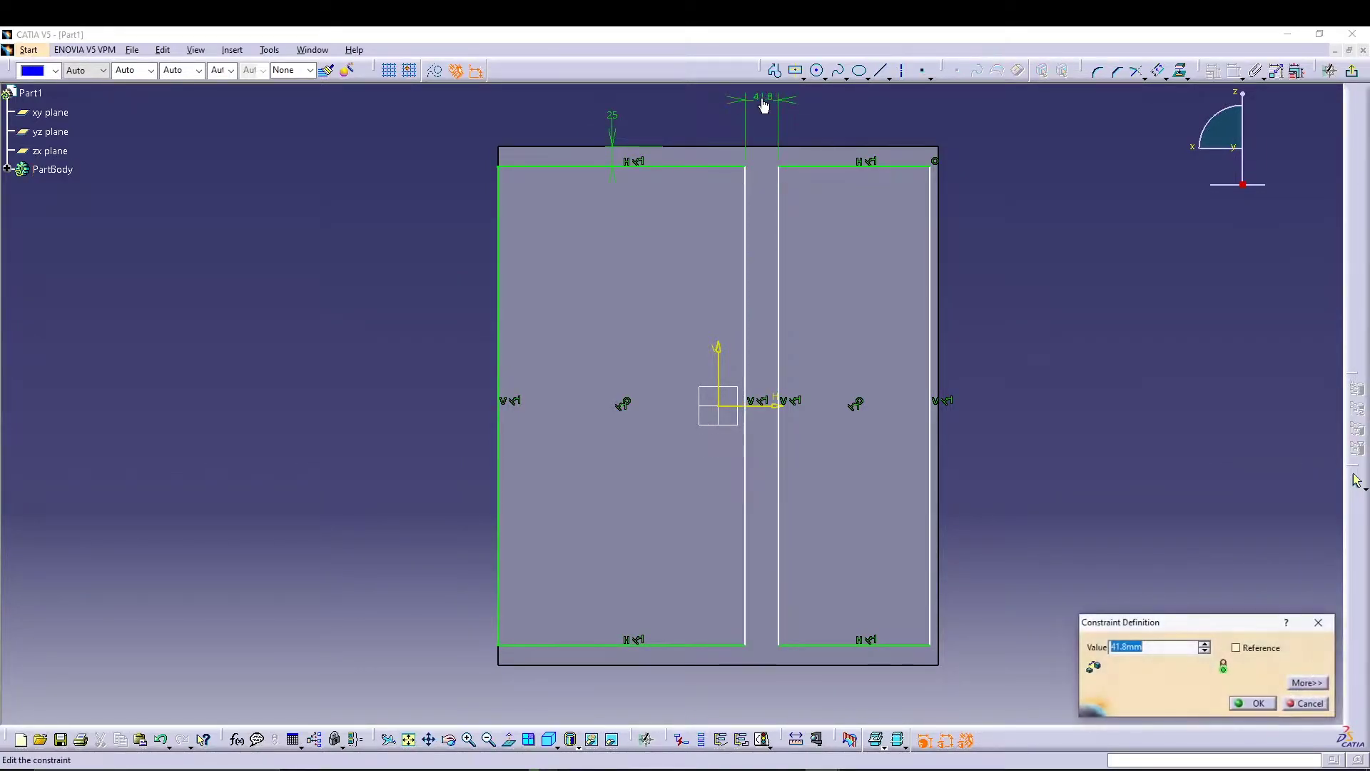
pyautogui.write('25')
pyautogui.press('Return')
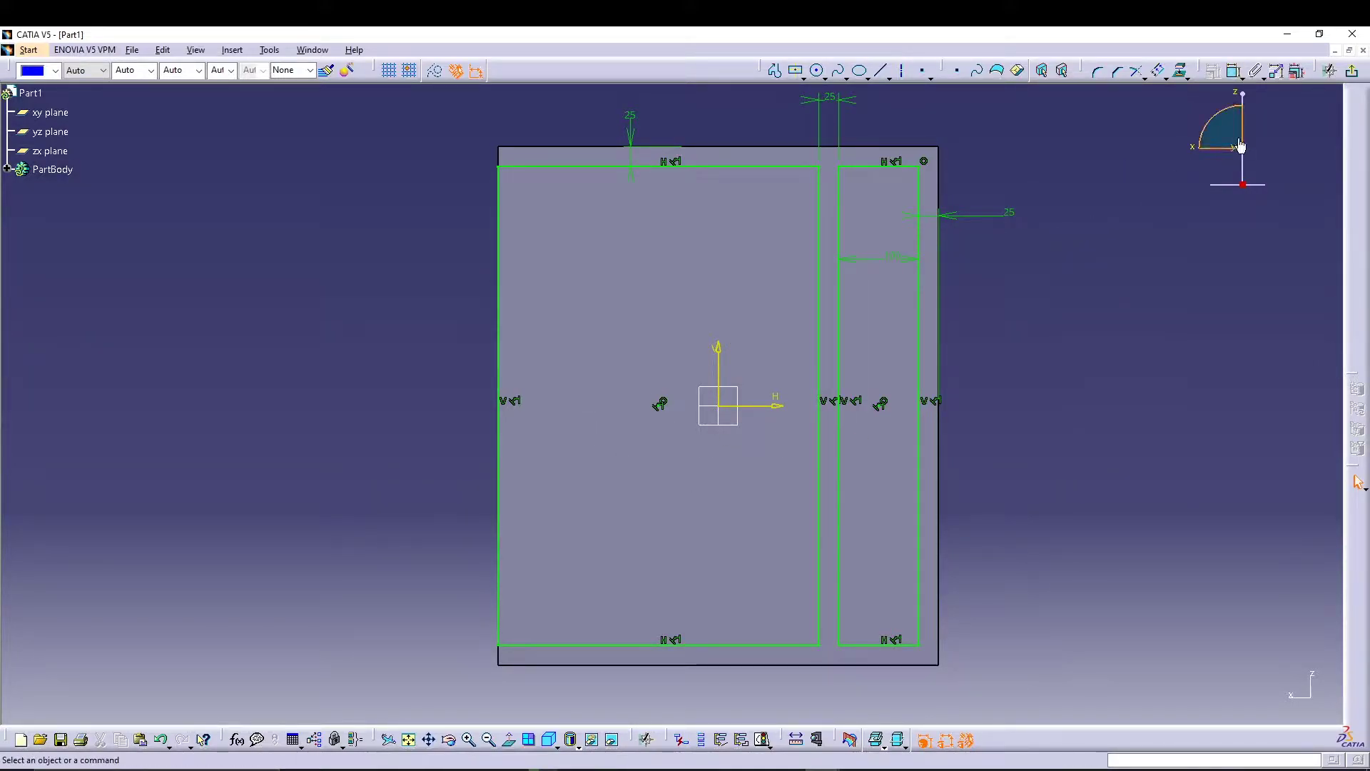
# - Exit the sketch and cut both rectangles through the block as a pocket of type Up to last
pyautogui.click(1353, 72)
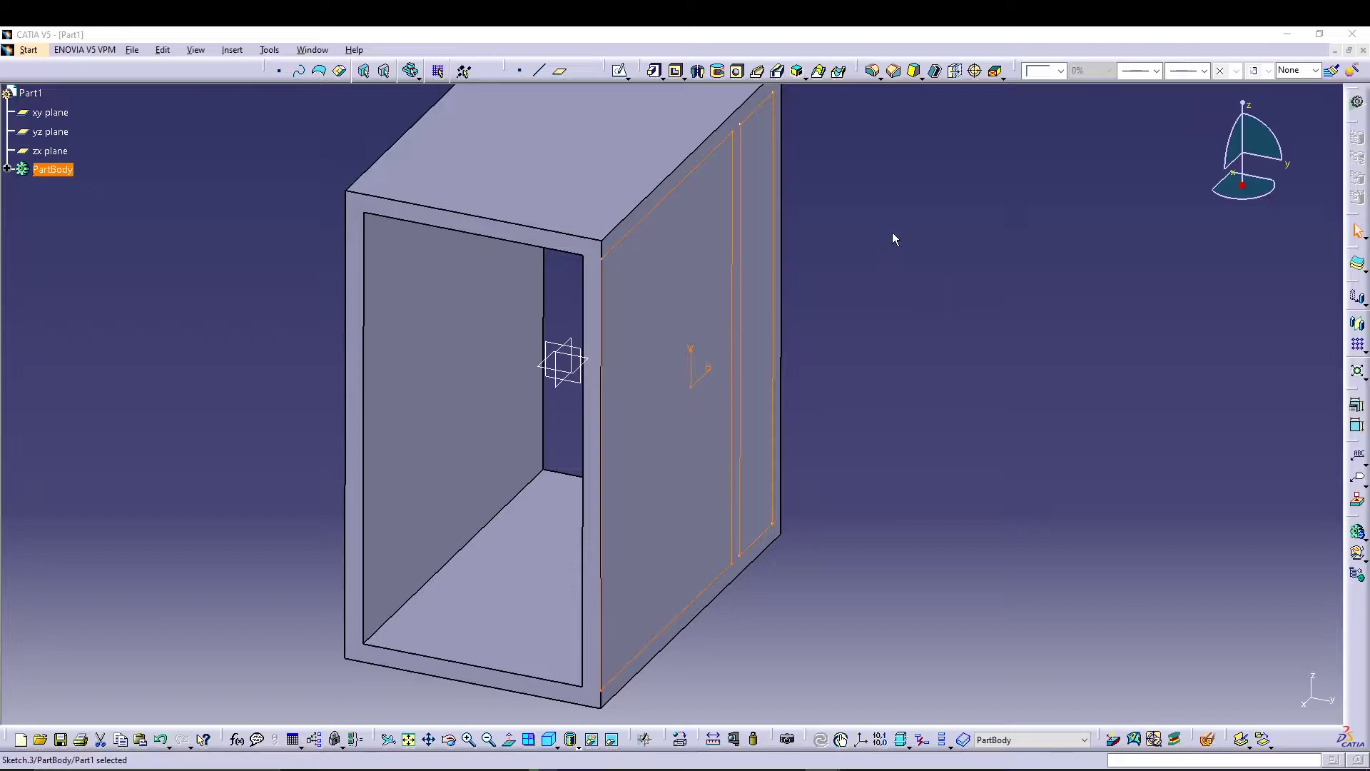
pyautogui.click(676, 70)
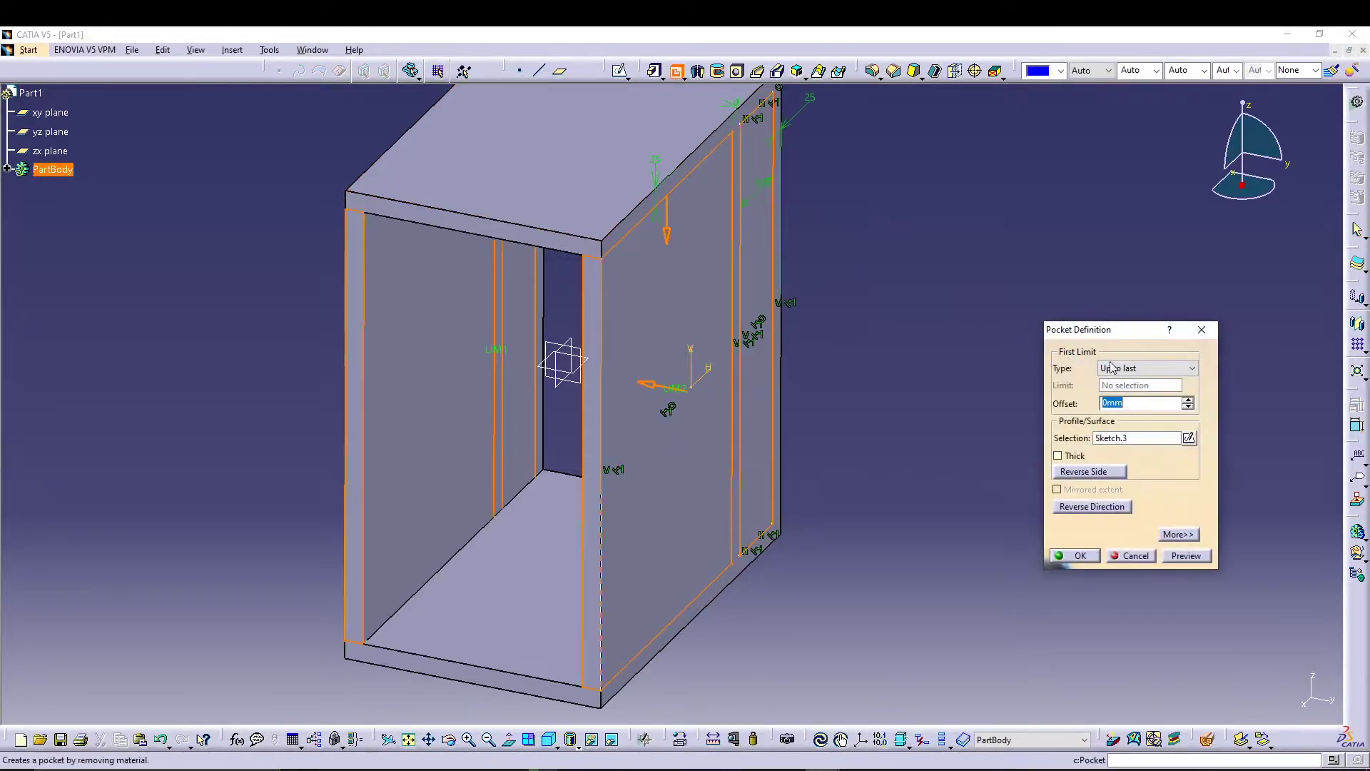
pyautogui.click(1185, 556)
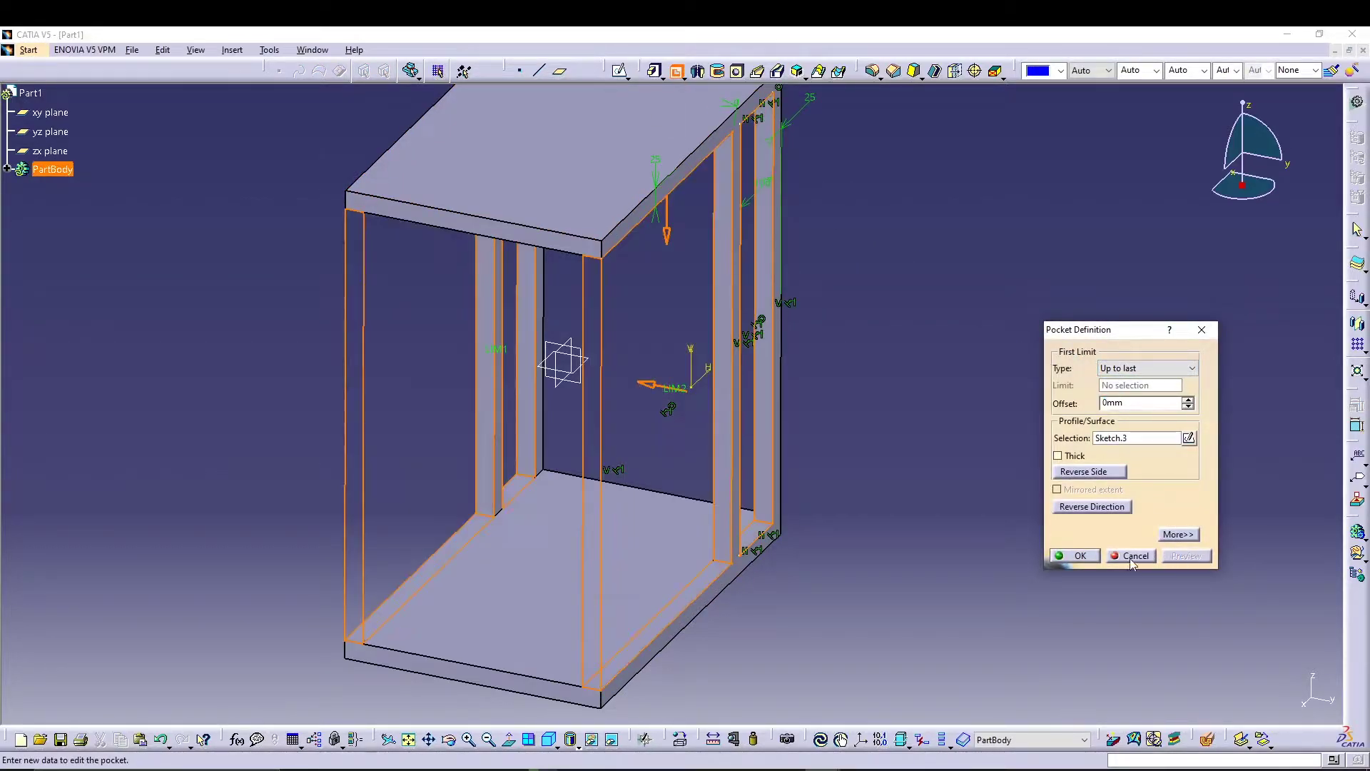
pyautogui.click(1079, 557)
pyautogui.moveTo(911, 287); pyautogui.dragTo(821, 282, button='middle')
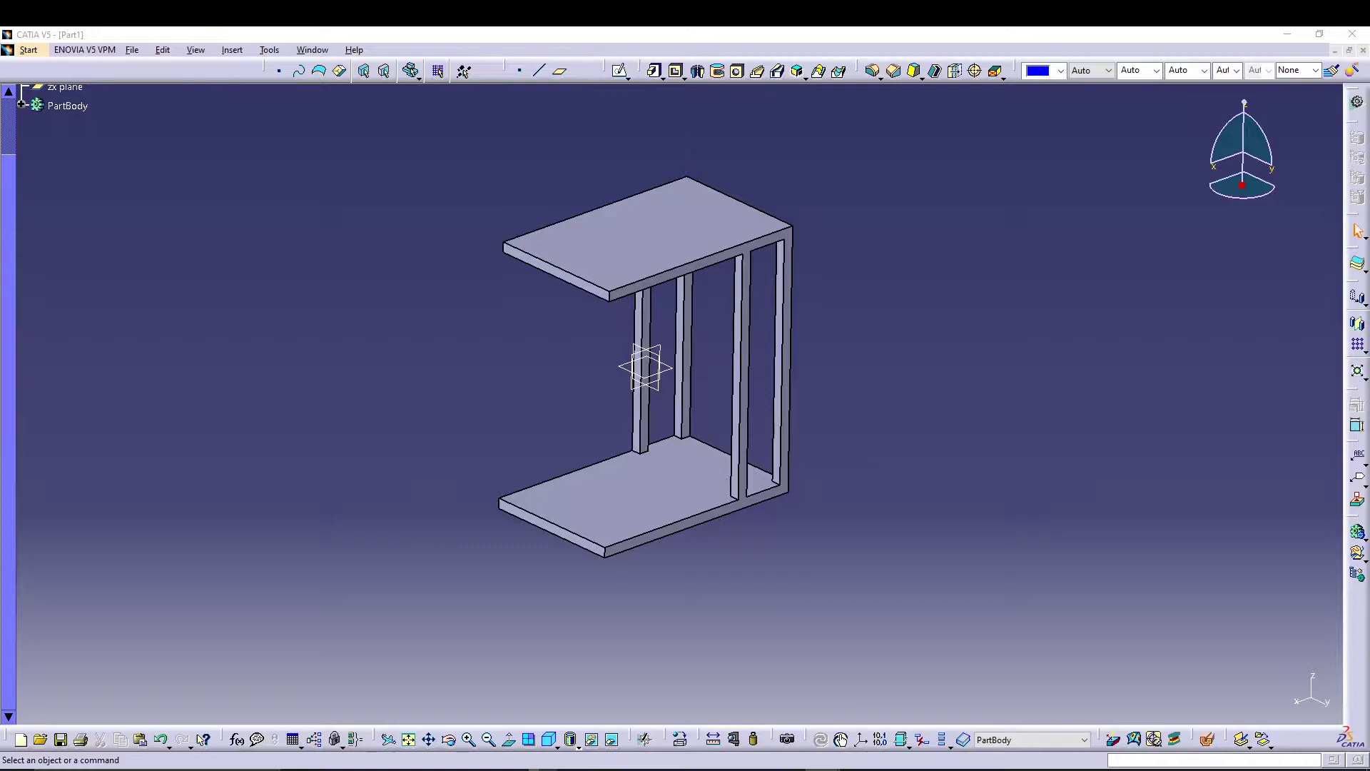
# - Start a sketch on the bottom plate's upper face and draw a narrow centered rectangle across its width near the rear end with the posts
pyautogui.click(642, 496)
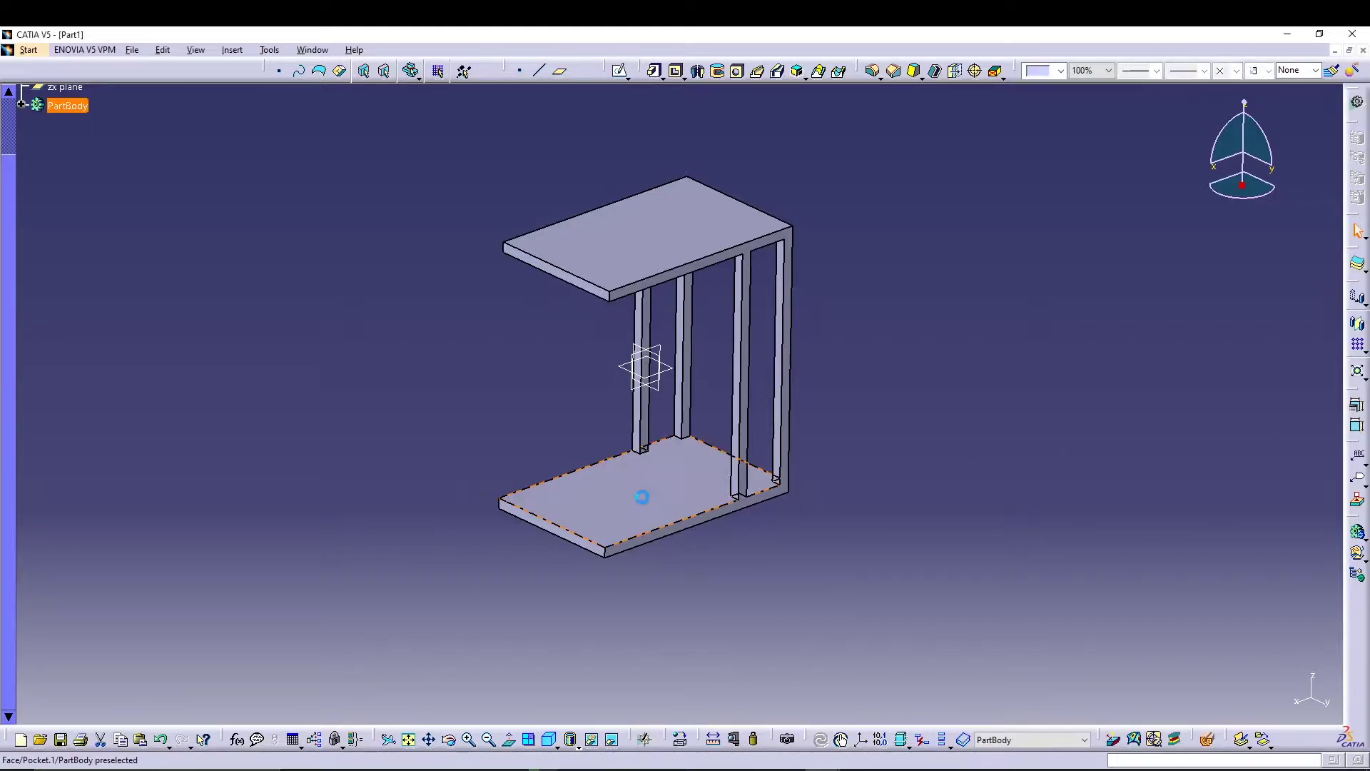
pyautogui.click(620, 71)
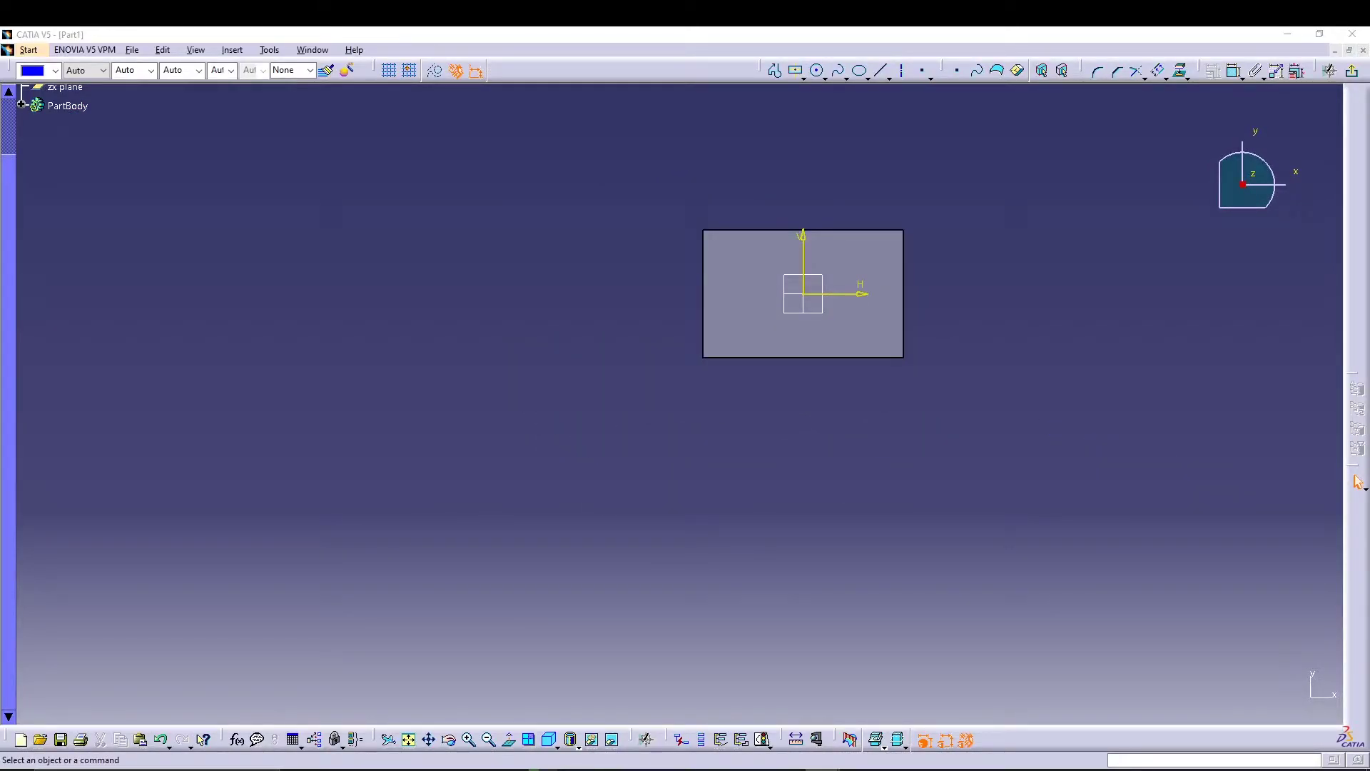
pyautogui.moveTo(986, 306)
pyautogui.mouseDown(button='middle')
pyautogui.moveTo(961, 352)
pyautogui.moveTo(1112, 304)
pyautogui.moveTo(906, 387)
pyautogui.moveTo(921, 366)
pyautogui.mouseUp(button='middle')
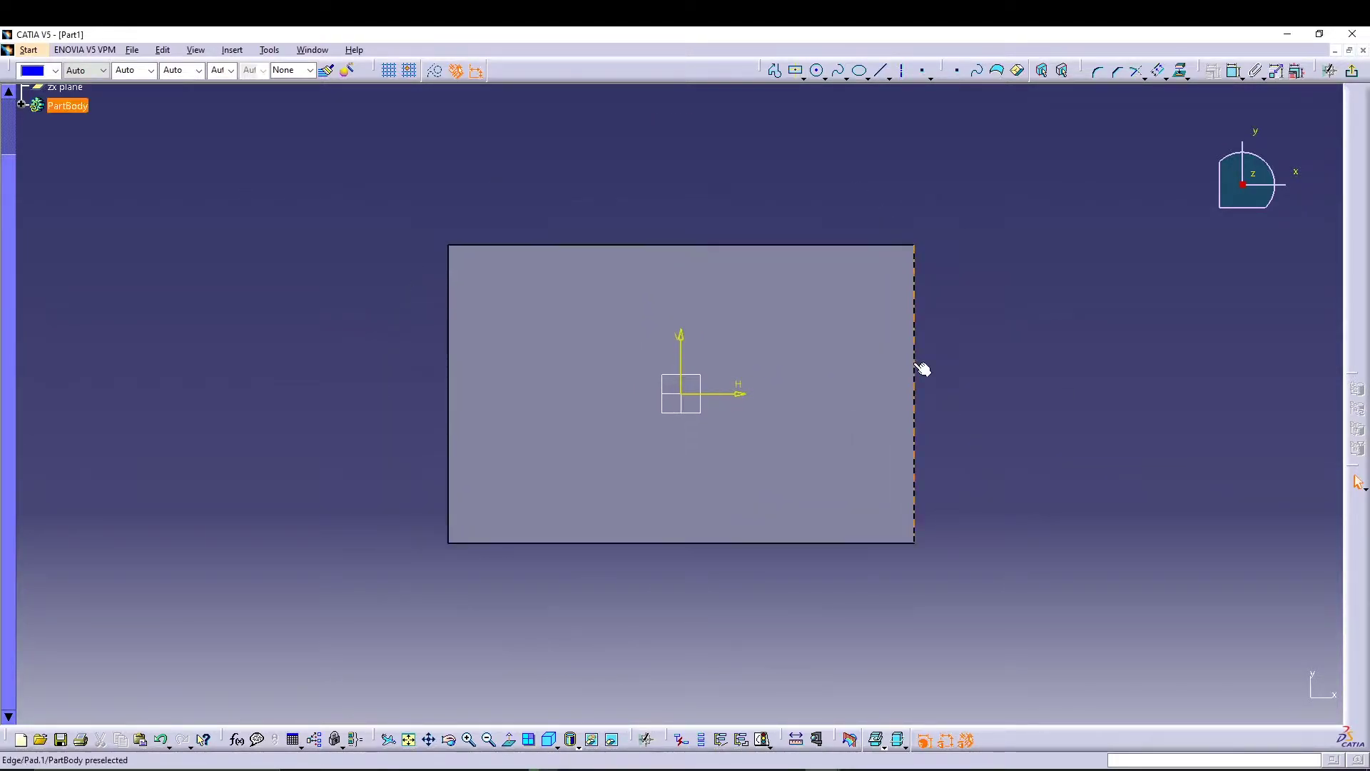
pyautogui.click(795, 70)
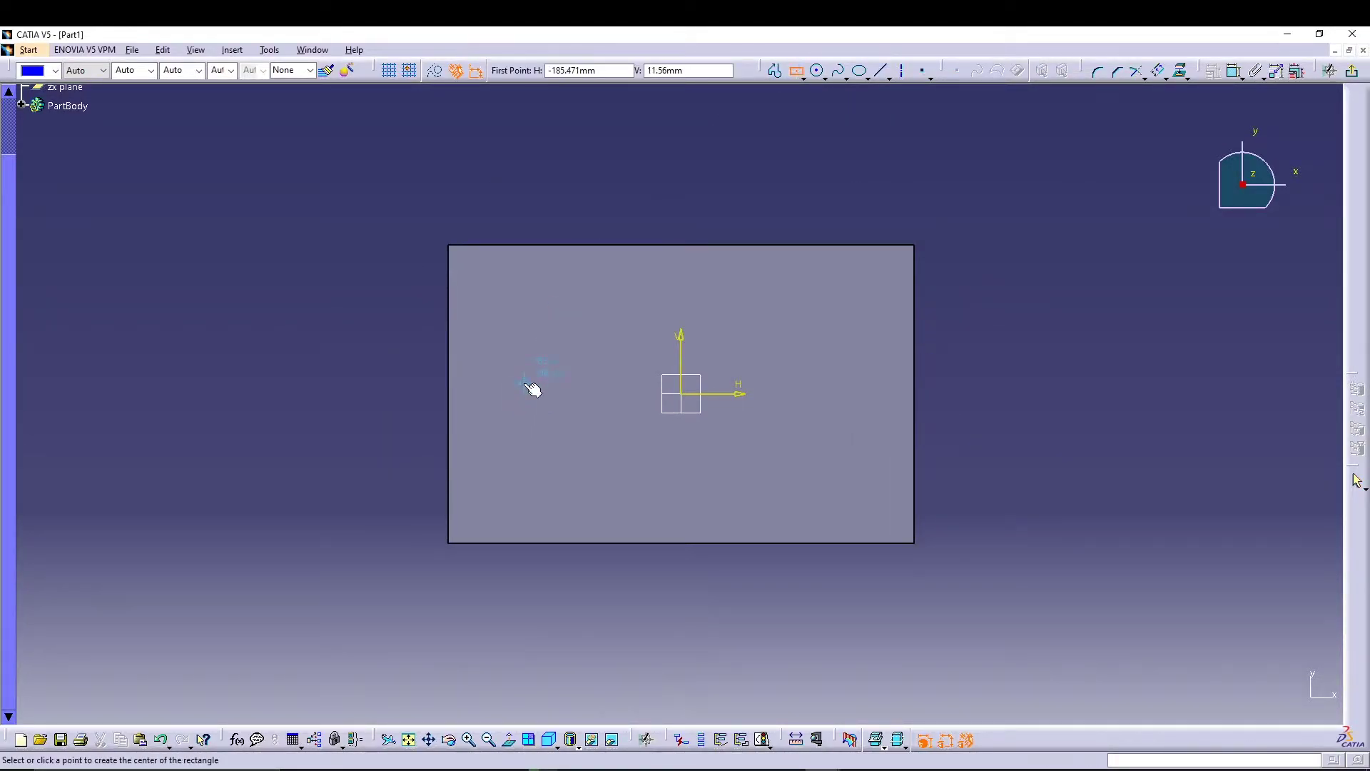
pyautogui.click(530, 392)
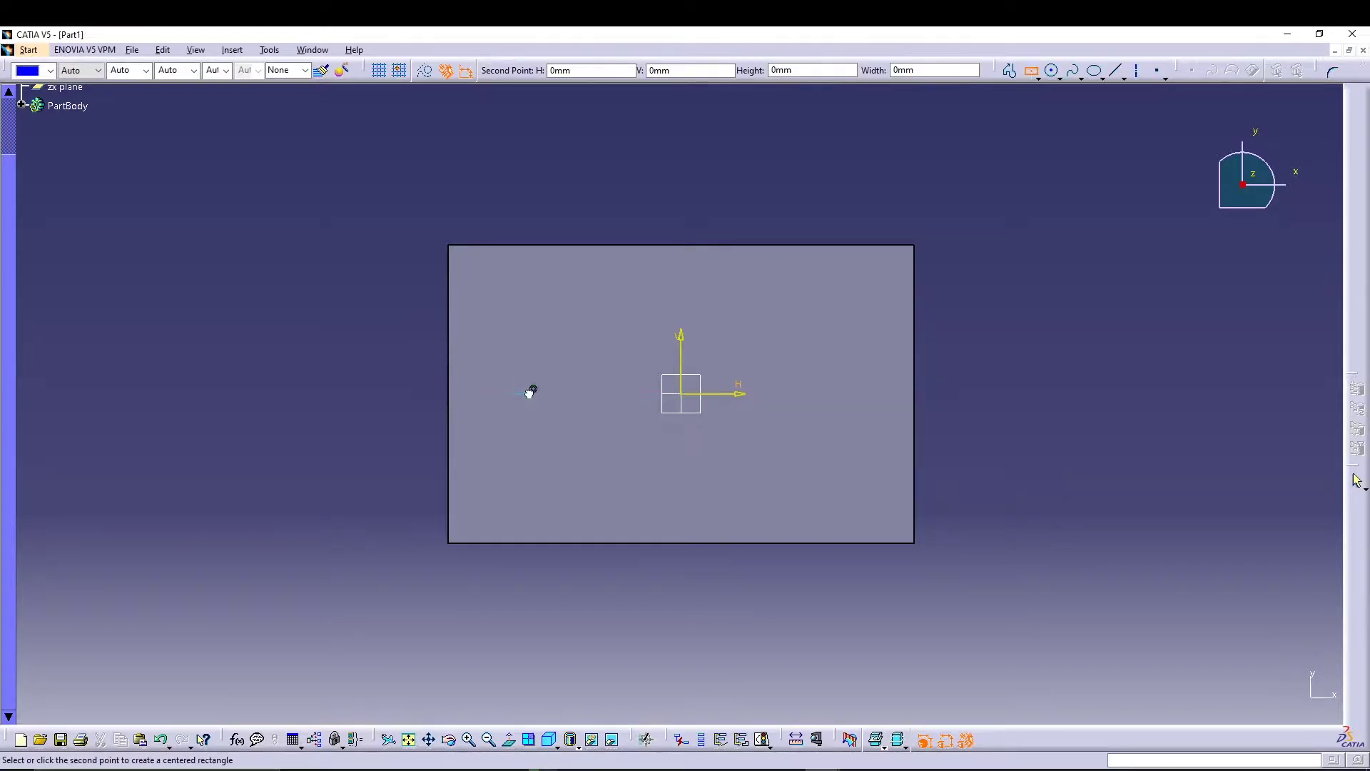
pyautogui.click(569, 264)
# - Draw a second, larger centered rectangle about 280 mm wide on the front half of the bottom plate
pyautogui.click(796, 70)
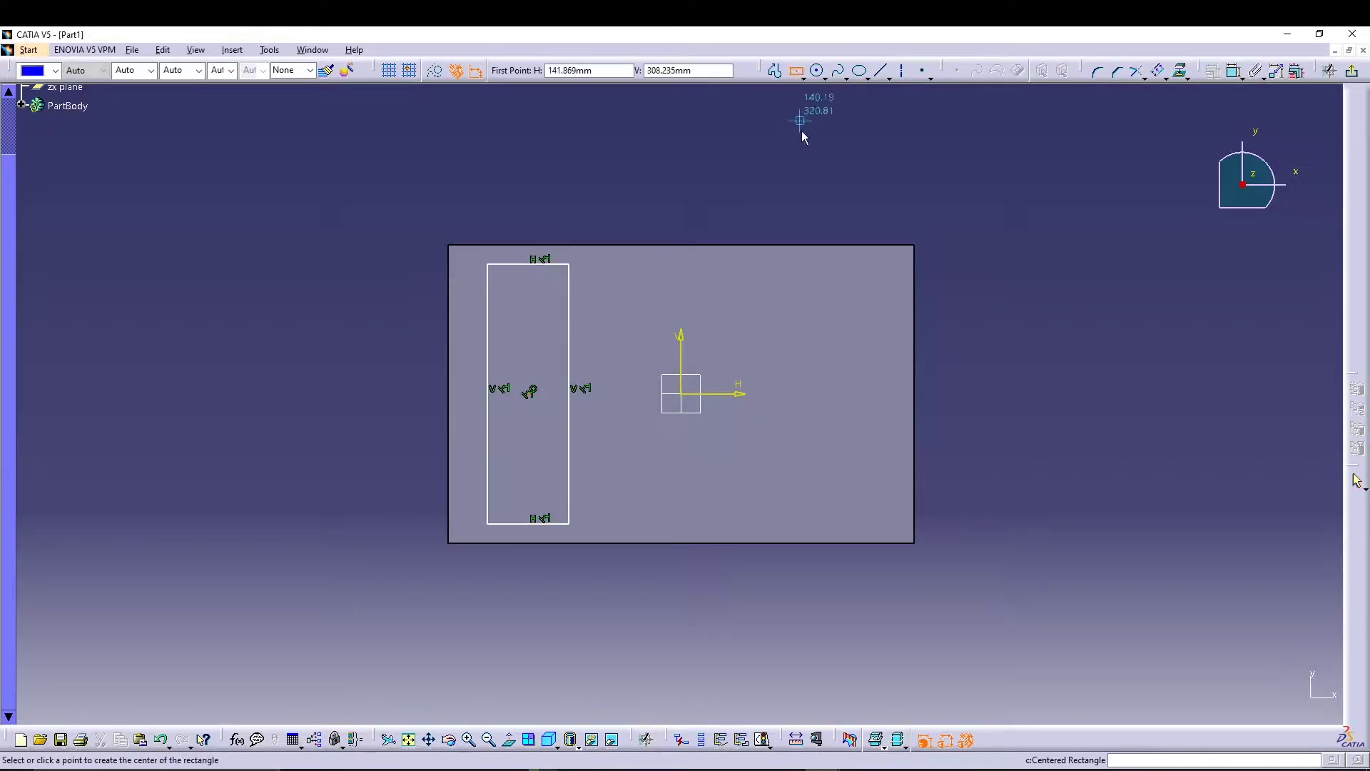
pyautogui.click(786, 393)
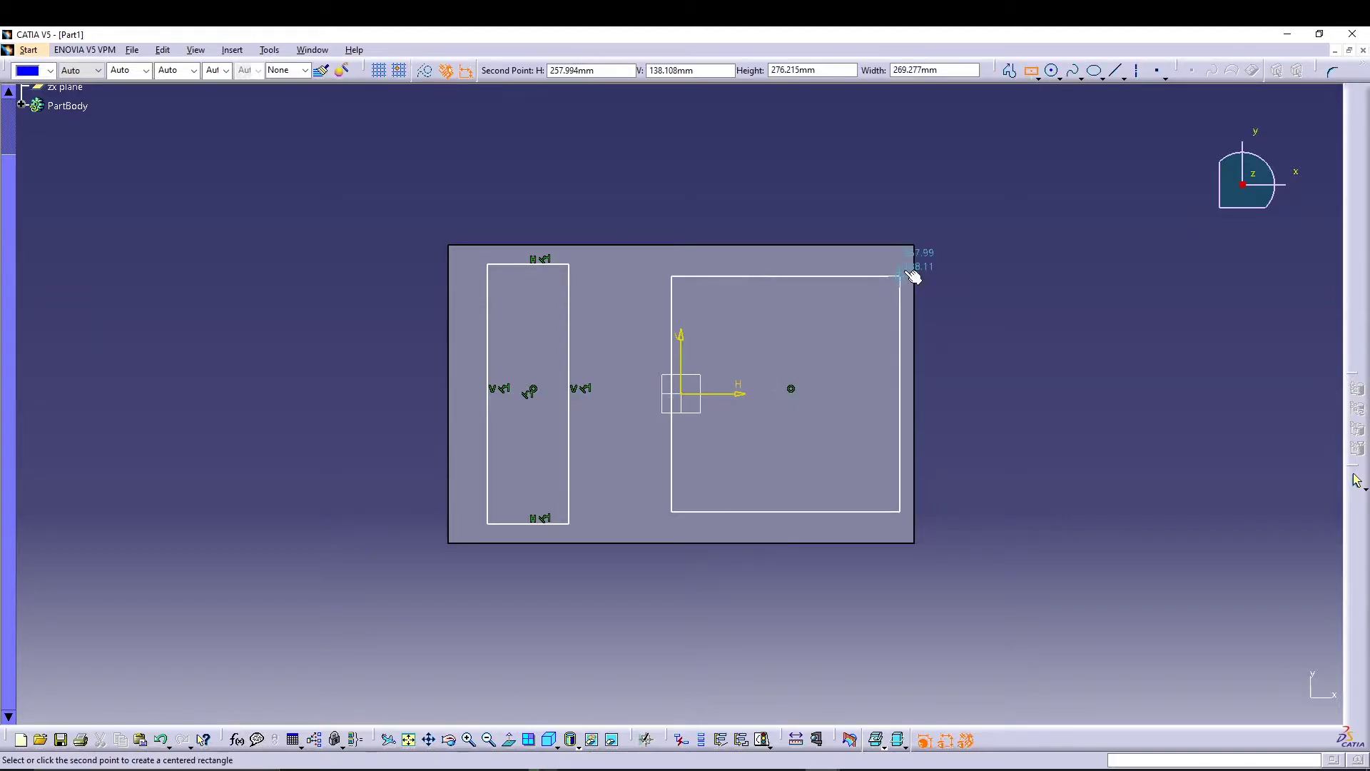
pyautogui.click(905, 269)
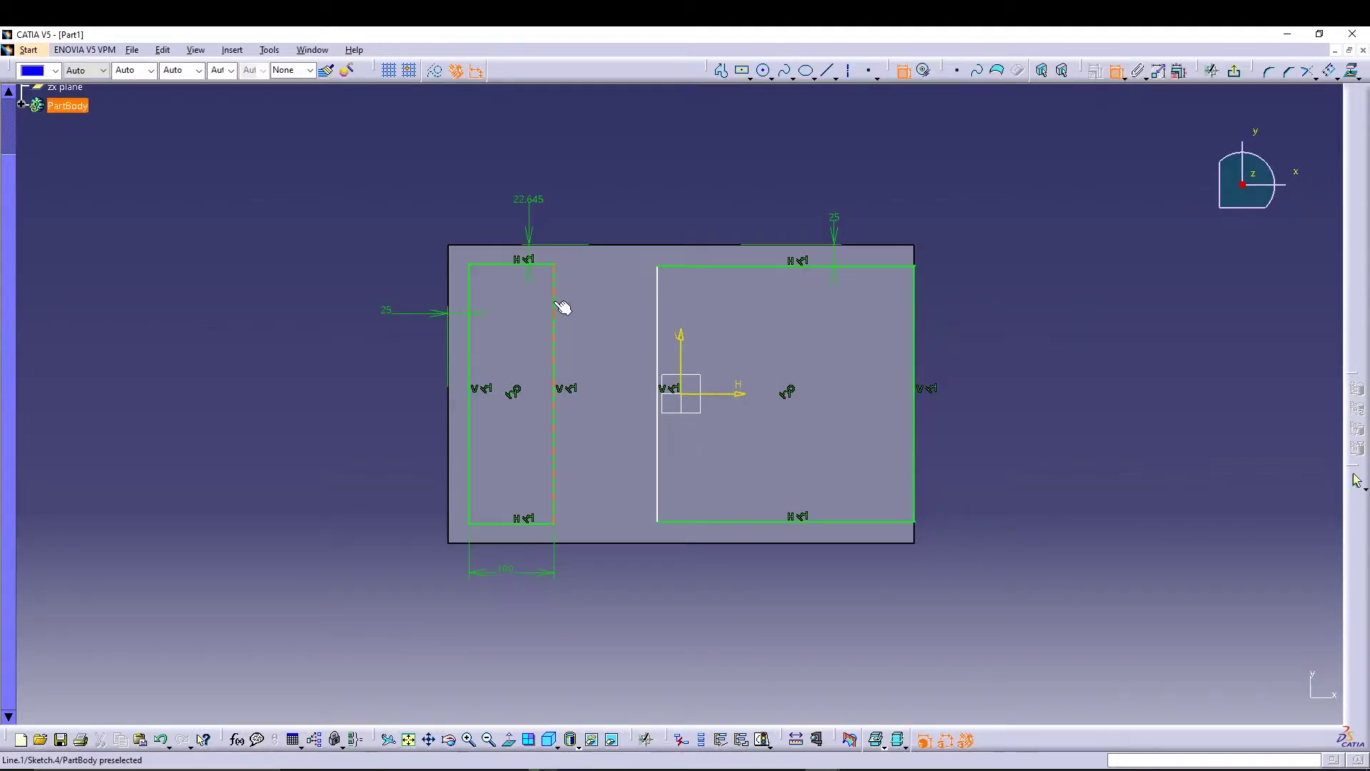
# - Dimension the gap between the narrow and large rectangles on the bottom plate and set it to 25 mm
pyautogui.click(556, 306)
pyautogui.click(658, 294)
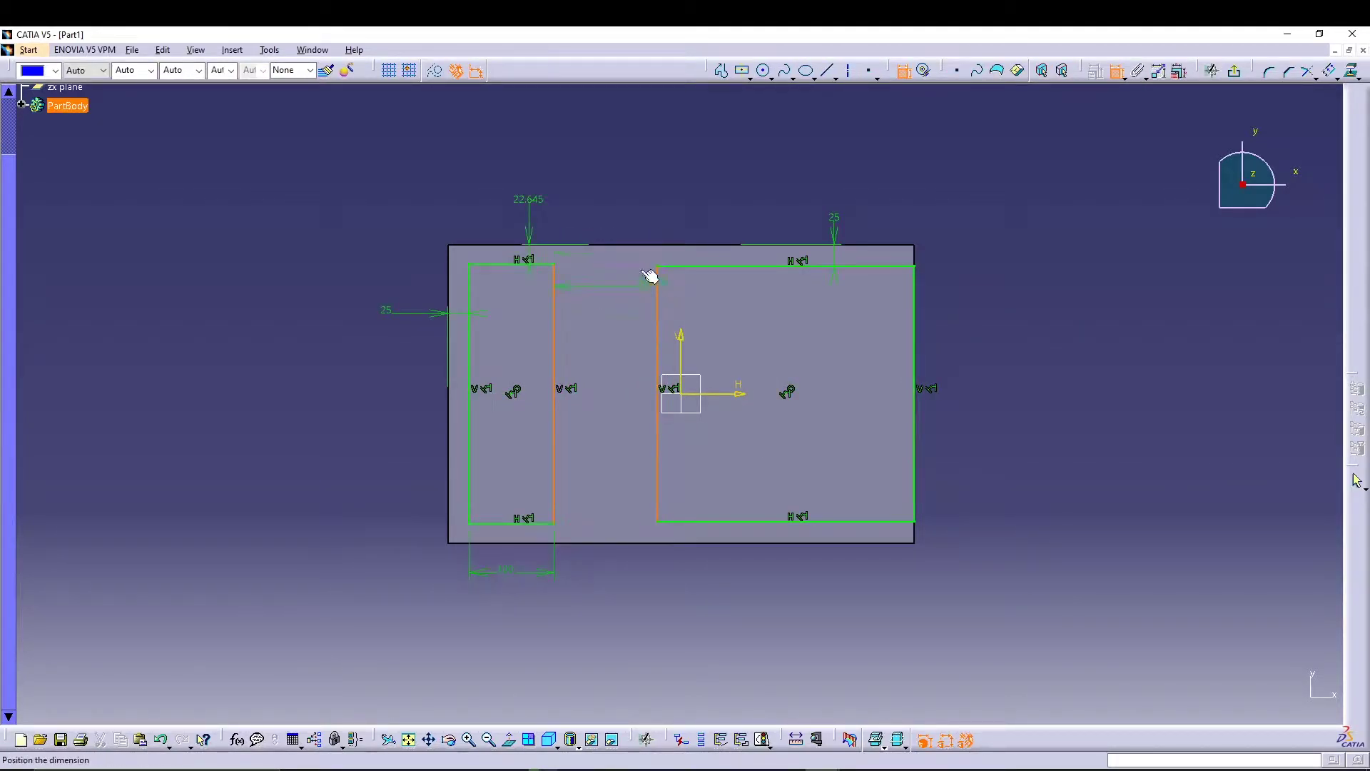
pyautogui.click(616, 207)
pyautogui.doubleClick(617, 209)
pyautogui.write('25')
pyautogui.press('Return')
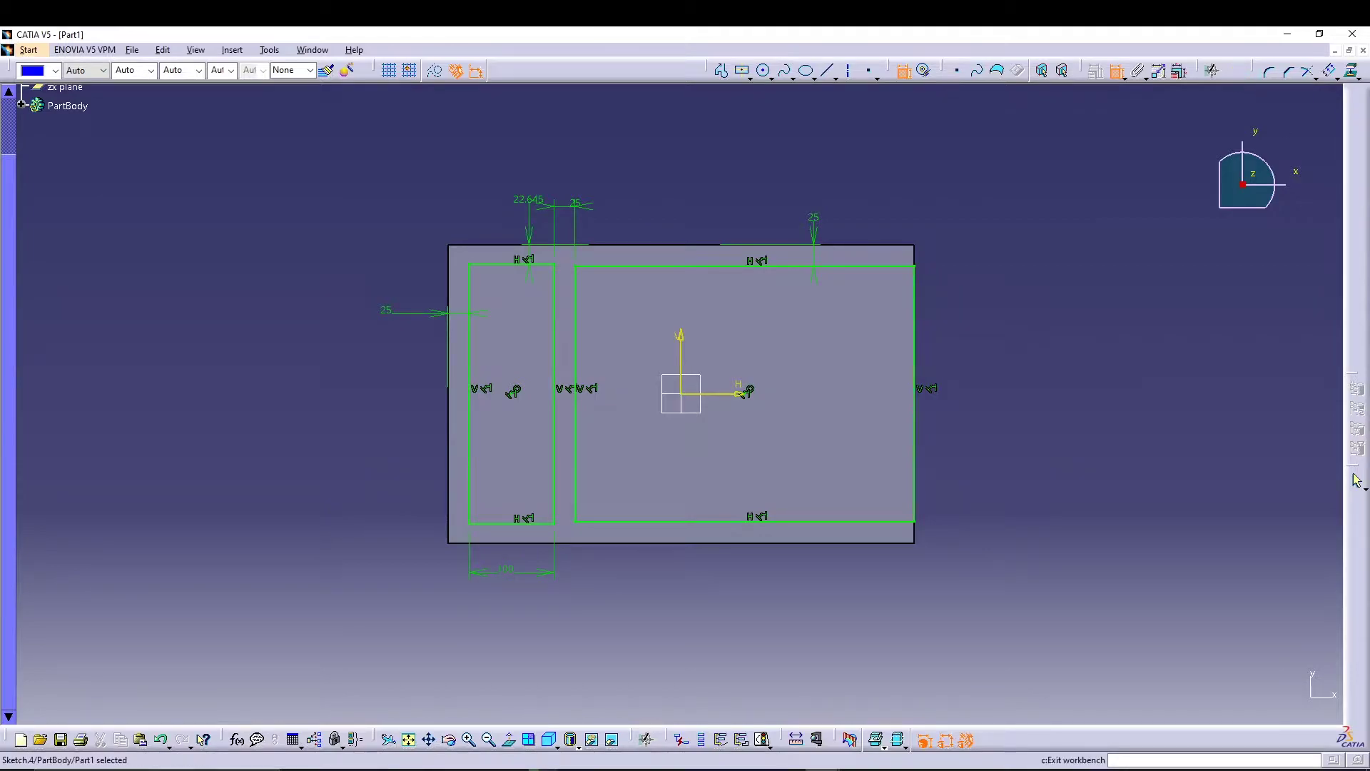
# - Exit the sketch and cut both profiles through the bottom plate as a pocket of type Up to last
pyautogui.click(1357, 479)
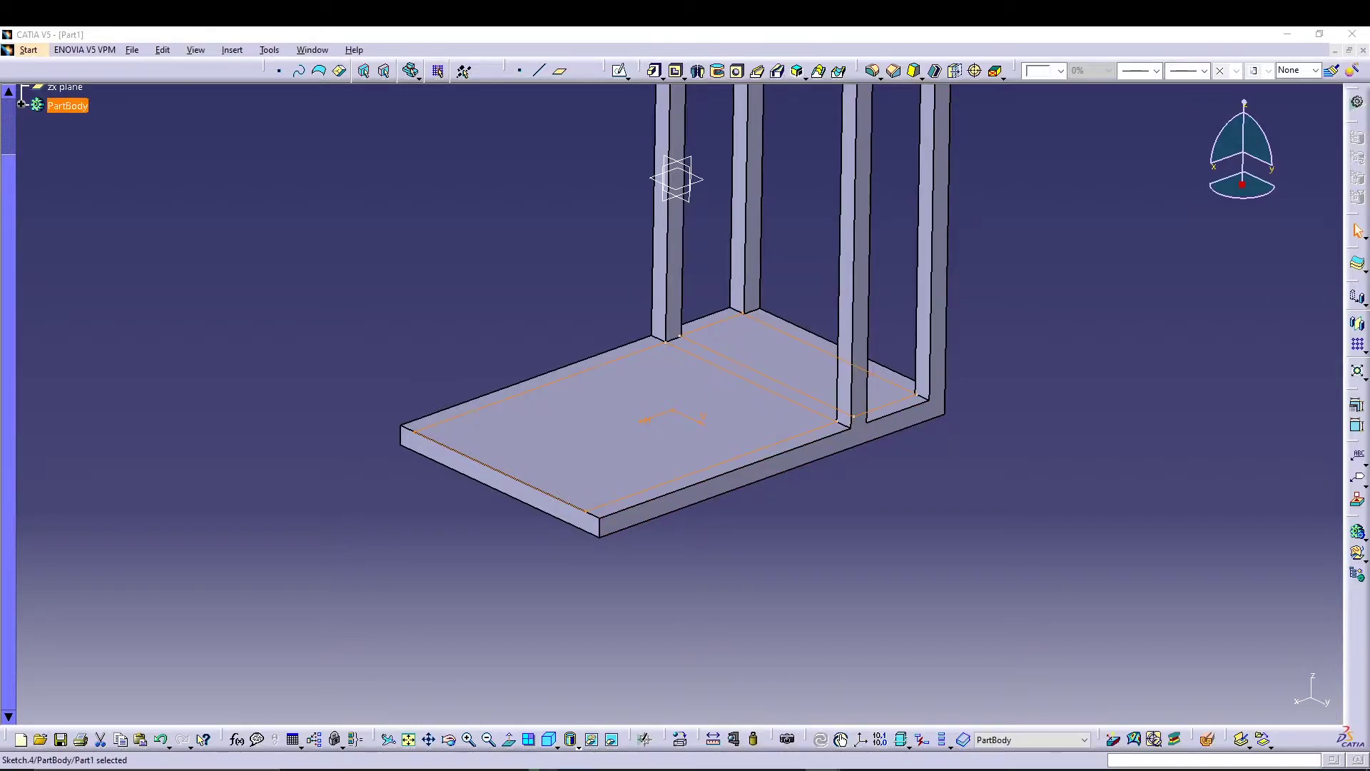
pyautogui.click(675, 71)
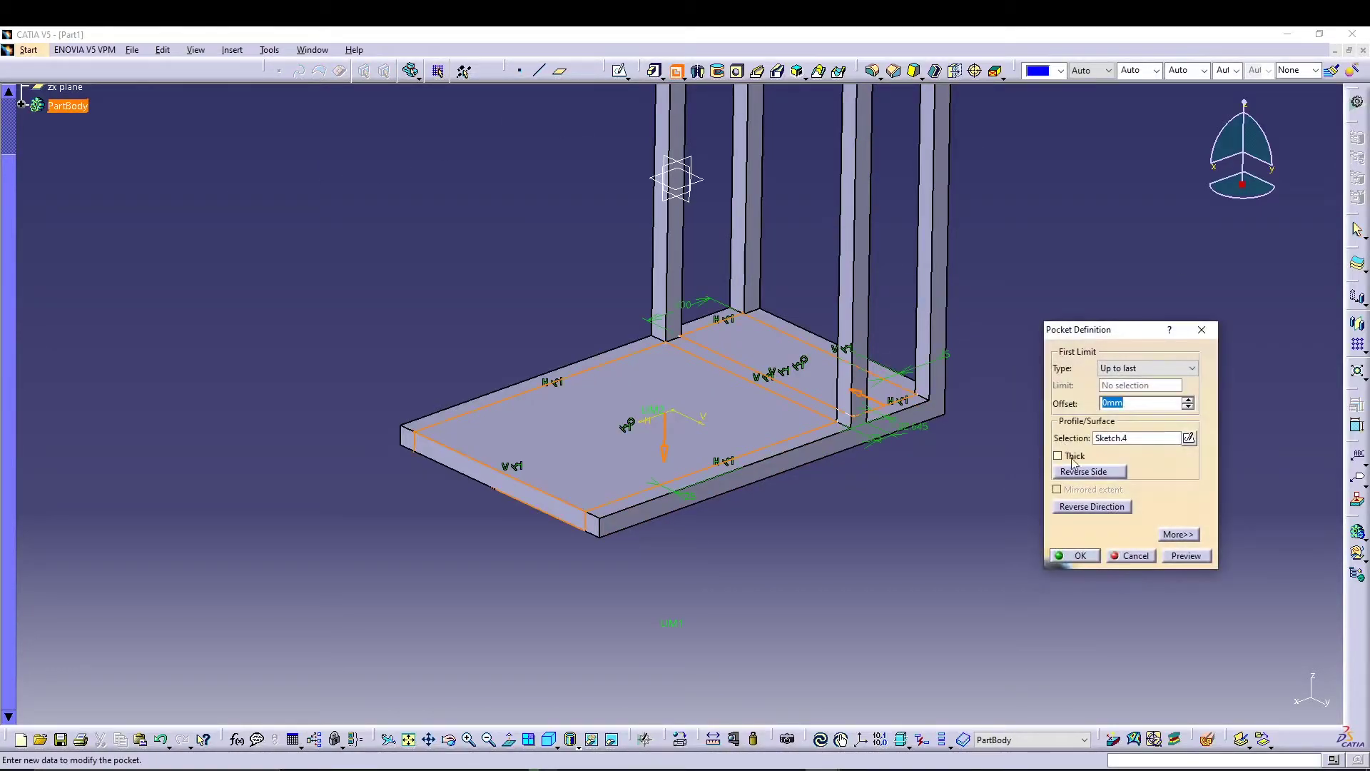
pyautogui.click(1176, 557)
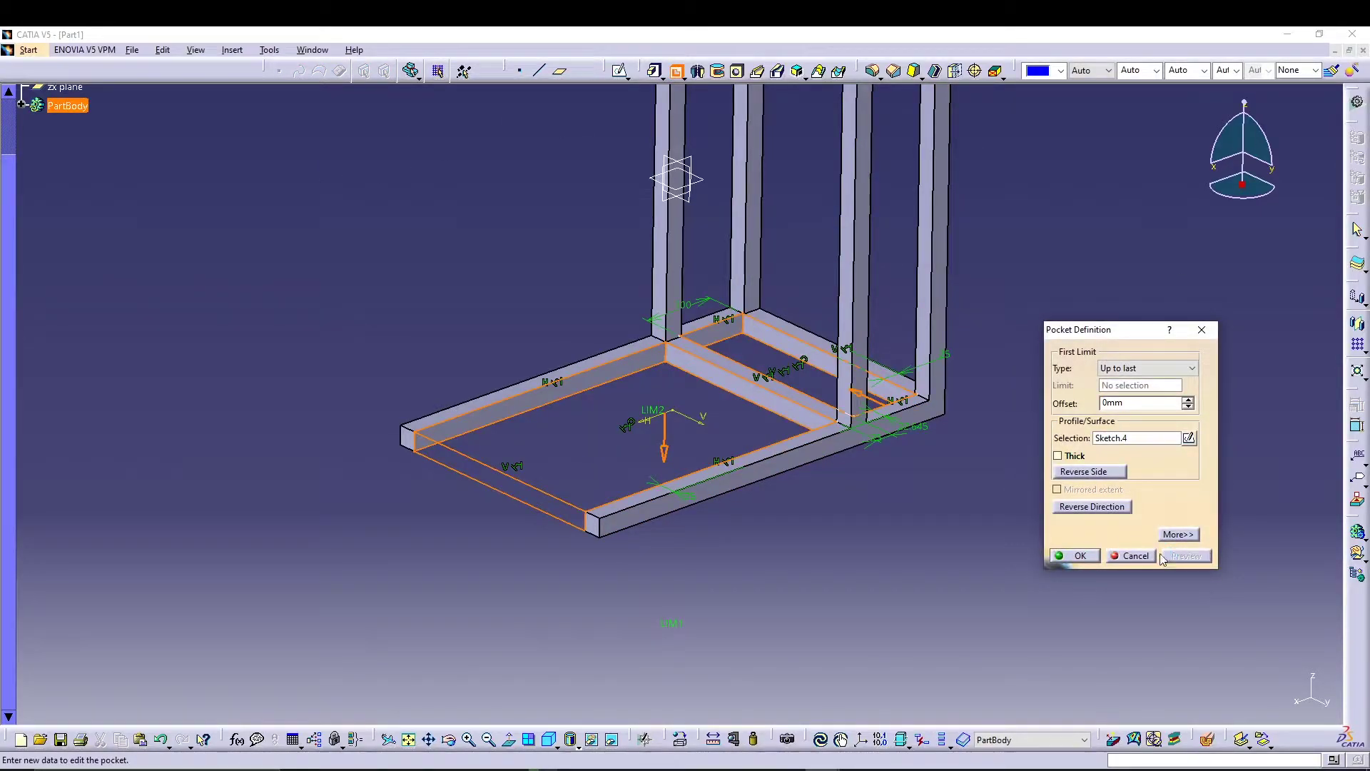
pyautogui.click(1089, 556)
pyautogui.moveTo(957, 541)
pyautogui.mouseDown(button='middle')
pyautogui.moveTo(932, 627)
pyautogui.moveTo(946, 653)
pyautogui.mouseUp(button='middle')
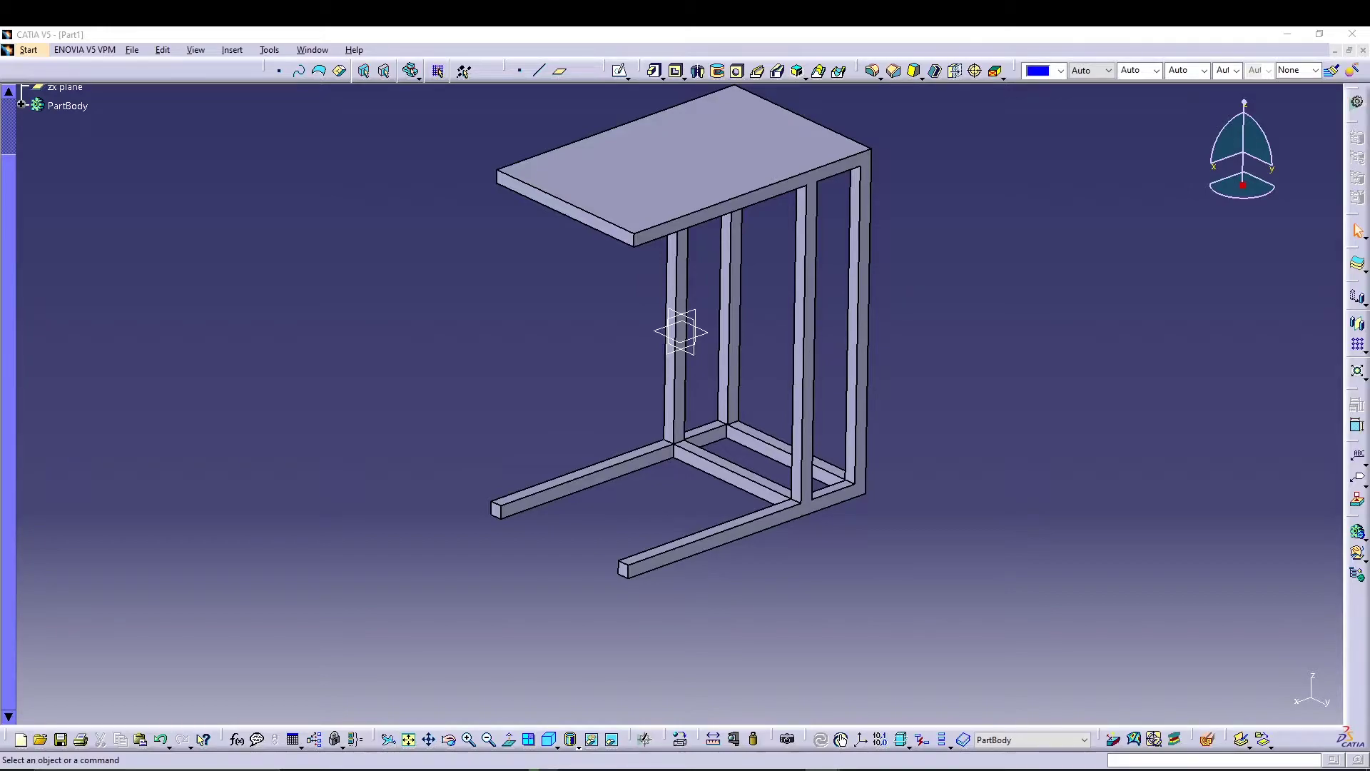
# - Start a sketch on the tabletop's upper face and offset the face outline 25 mm inward
pyautogui.click(761, 137)
pyautogui.click(620, 72)
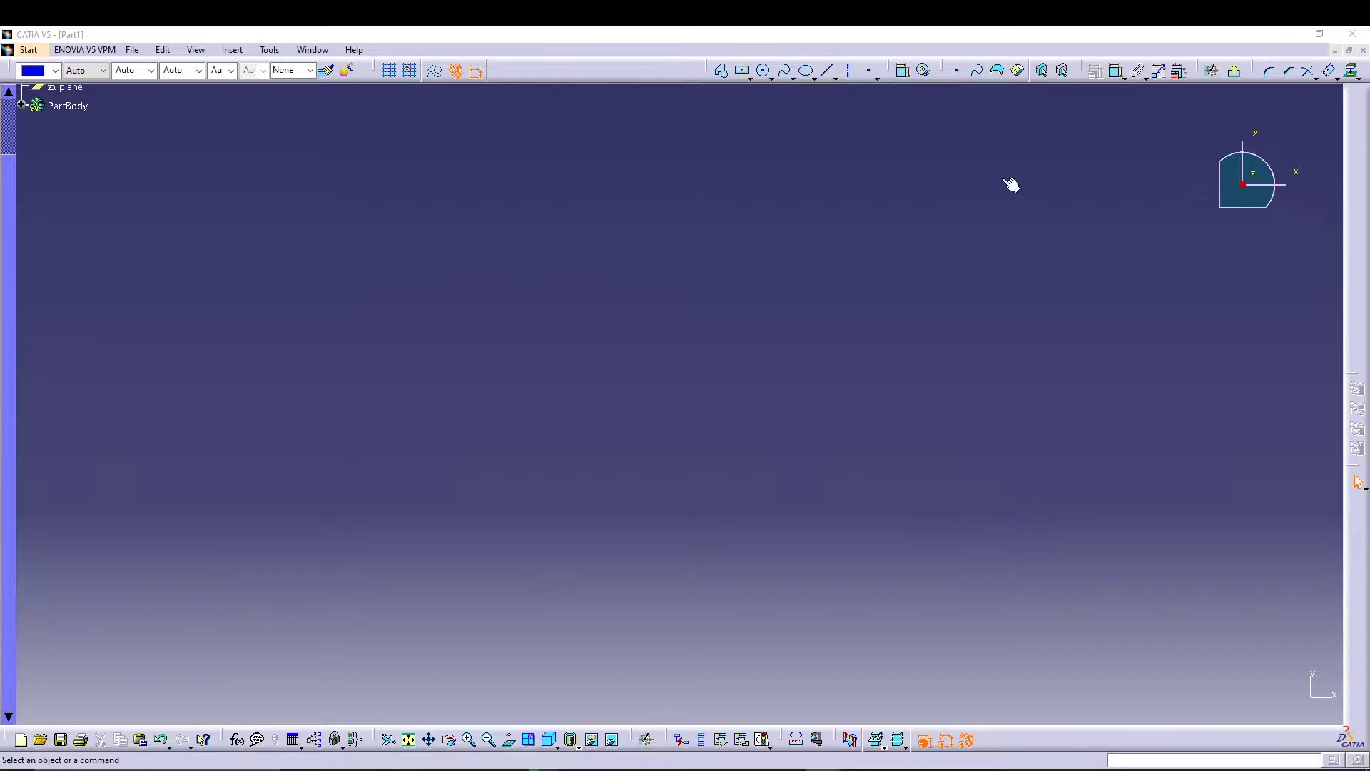
pyautogui.click(409, 741)
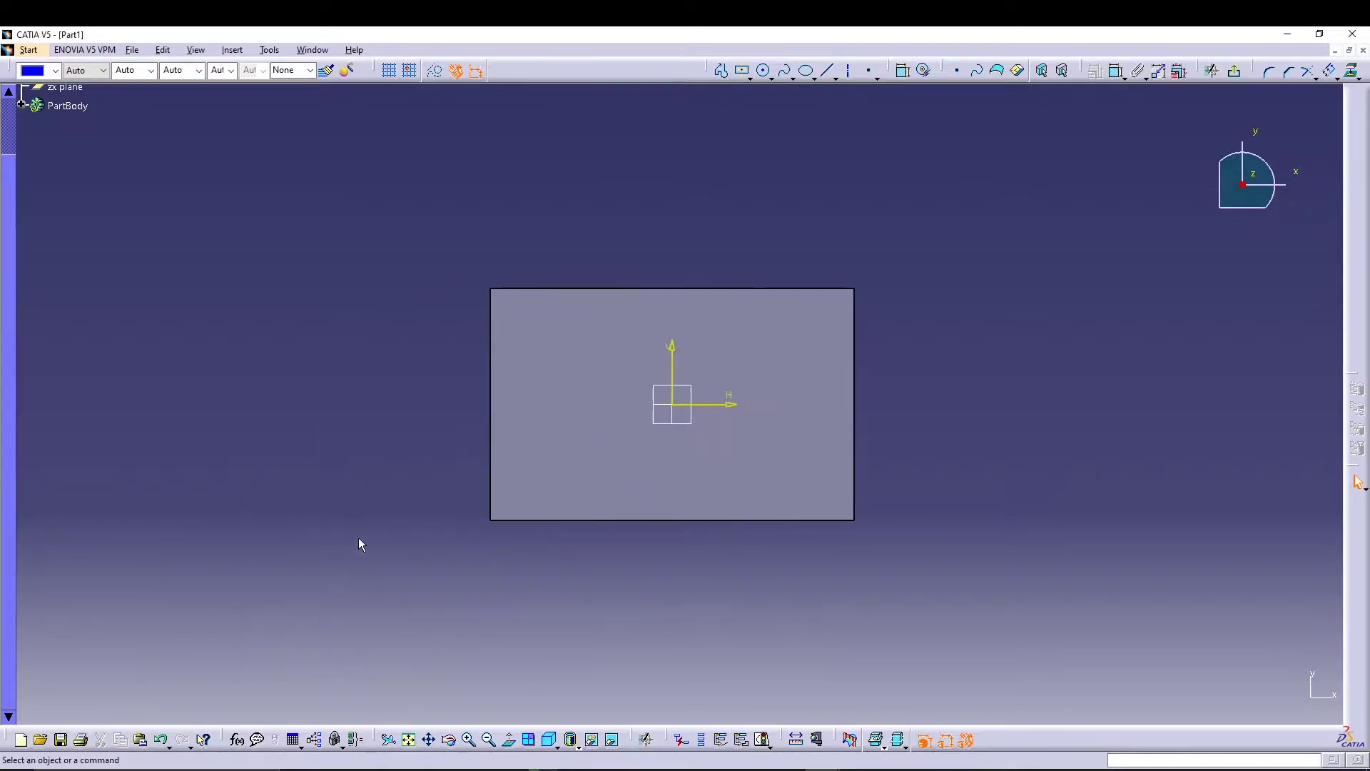
pyautogui.click(462, 412)
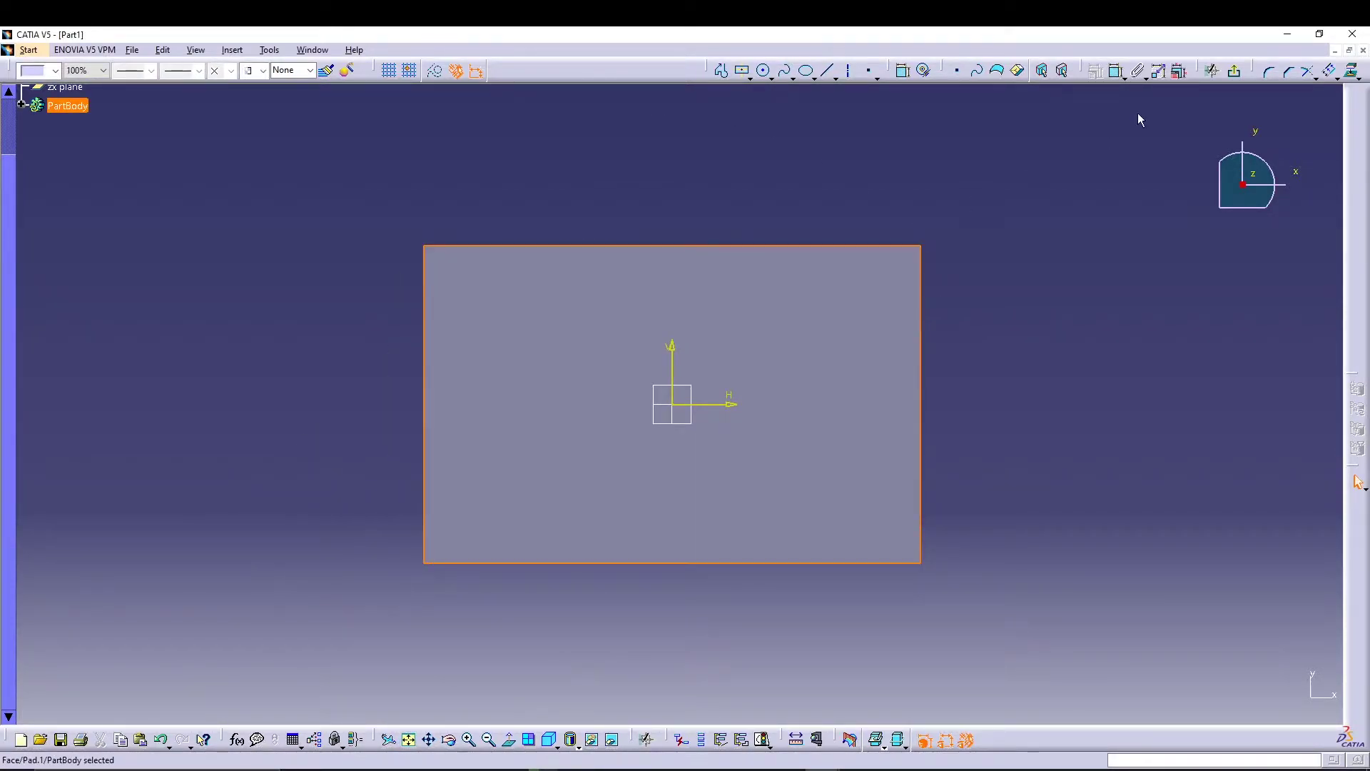
pyautogui.click(1329, 70)
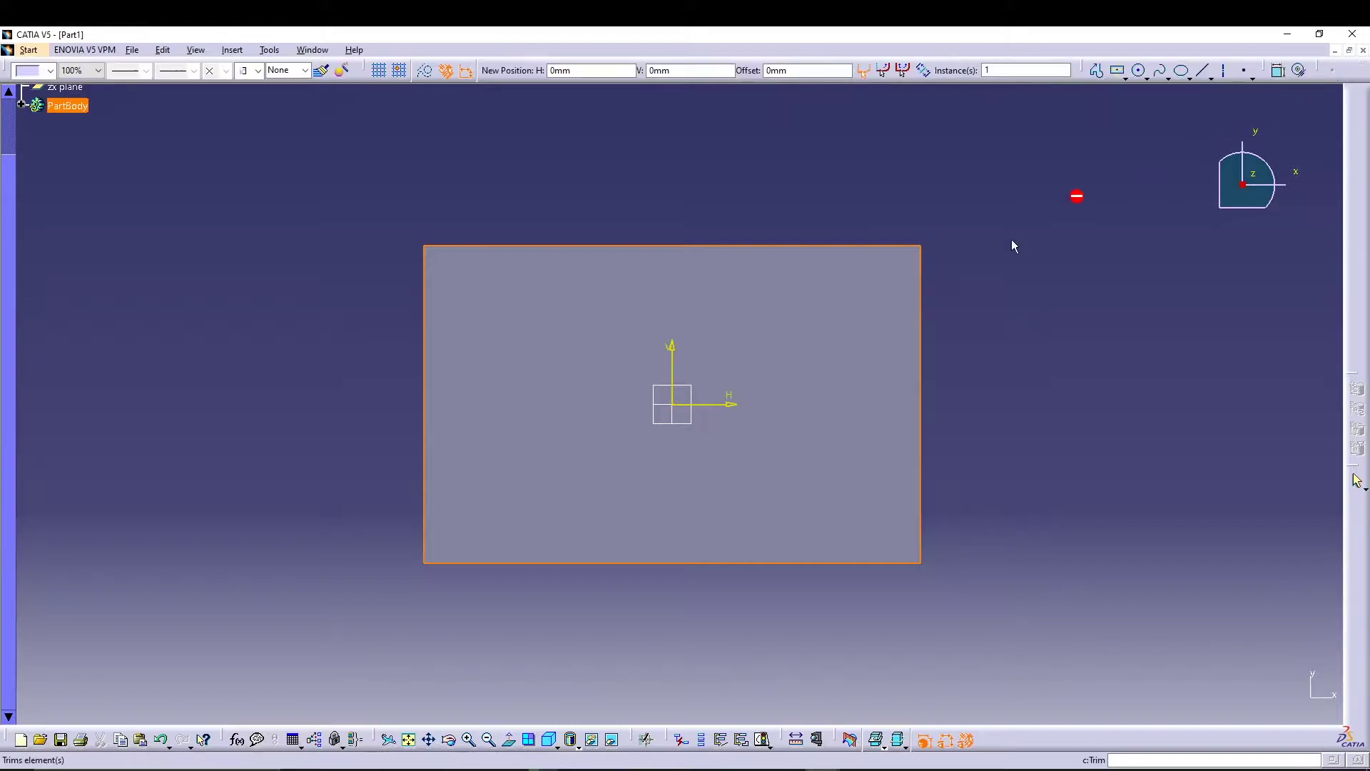
pyautogui.press('Tab')
pyautogui.press('Tab')
pyautogui.write('25')
pyautogui.press('Return')
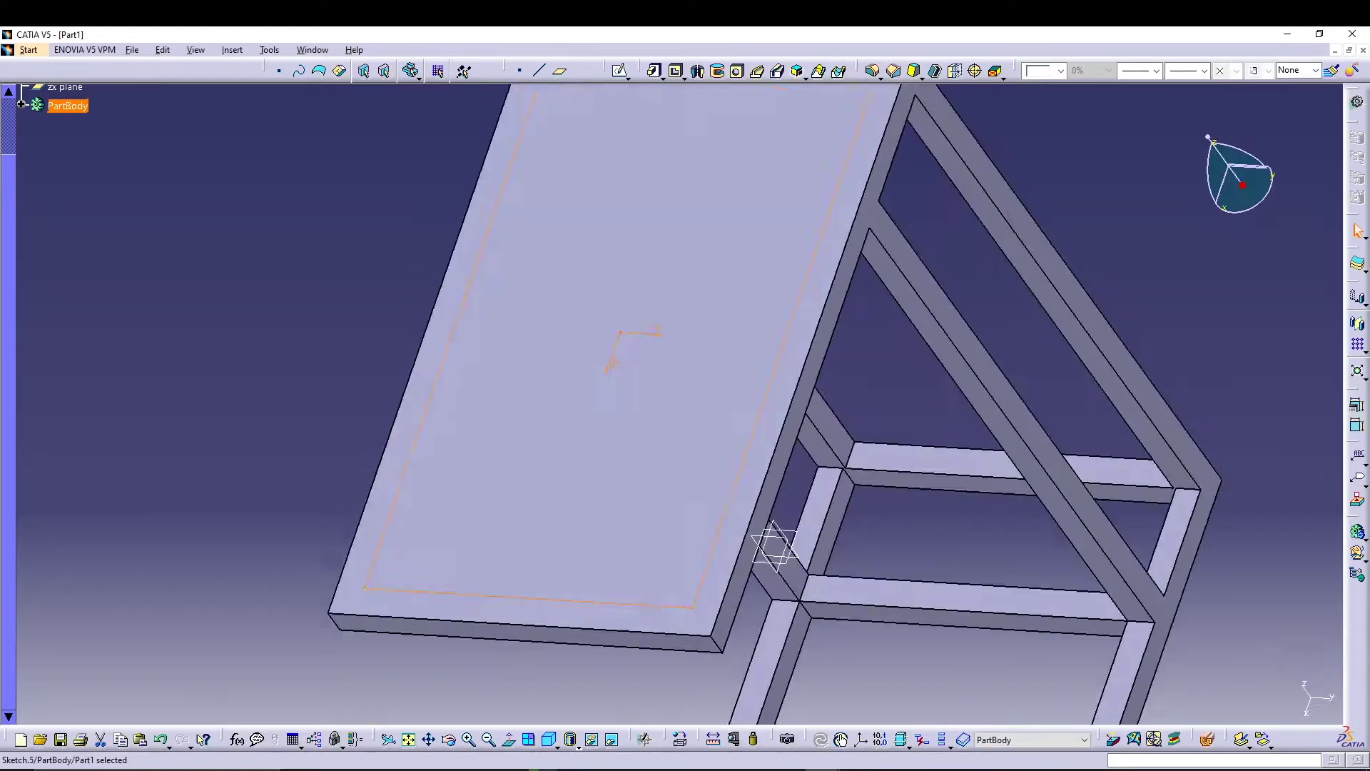
# - Exit the sketch and pocket the inset rectangle to a depth of 25 mm, opening the top into a frame
pyautogui.click(1234, 71)
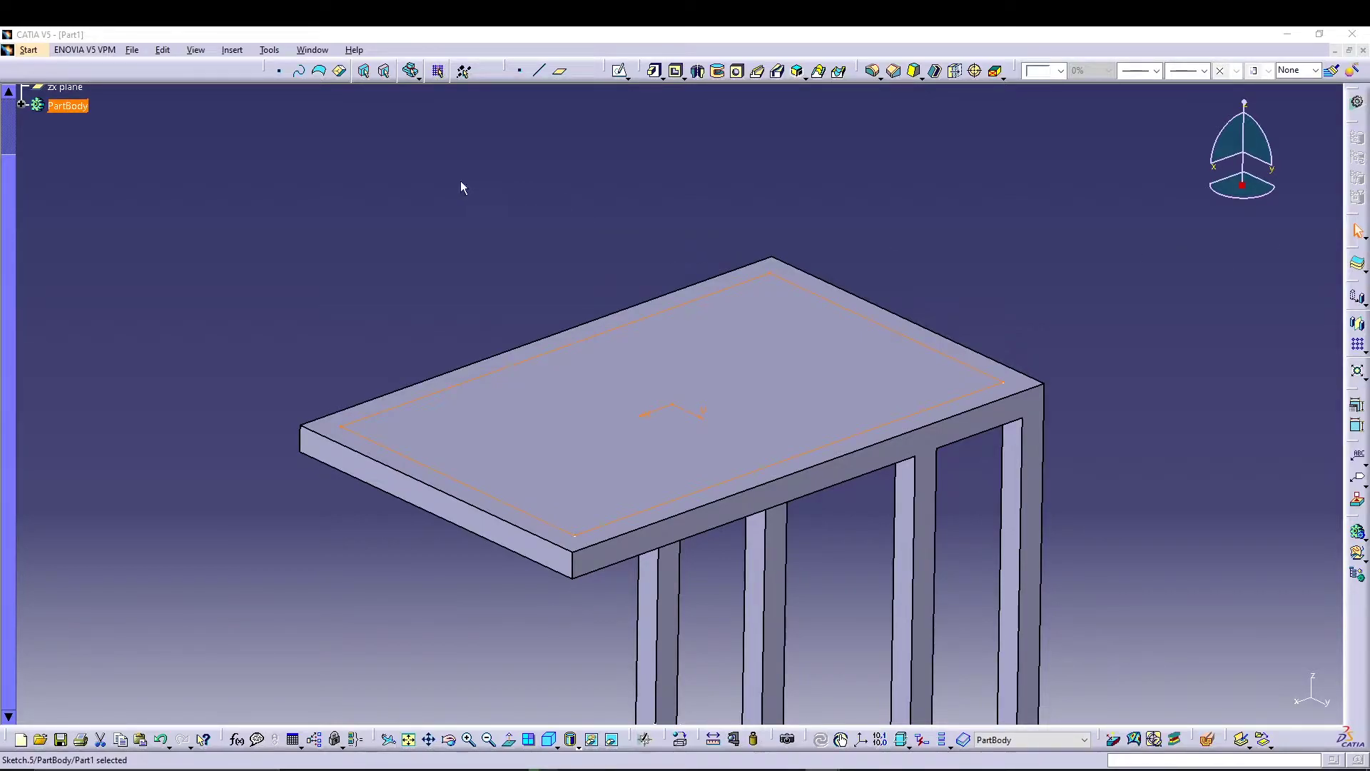
pyautogui.click(676, 71)
pyautogui.click(1142, 368)
pyautogui.click(1142, 375)
pyautogui.click(1143, 369)
pyautogui.click(1142, 379)
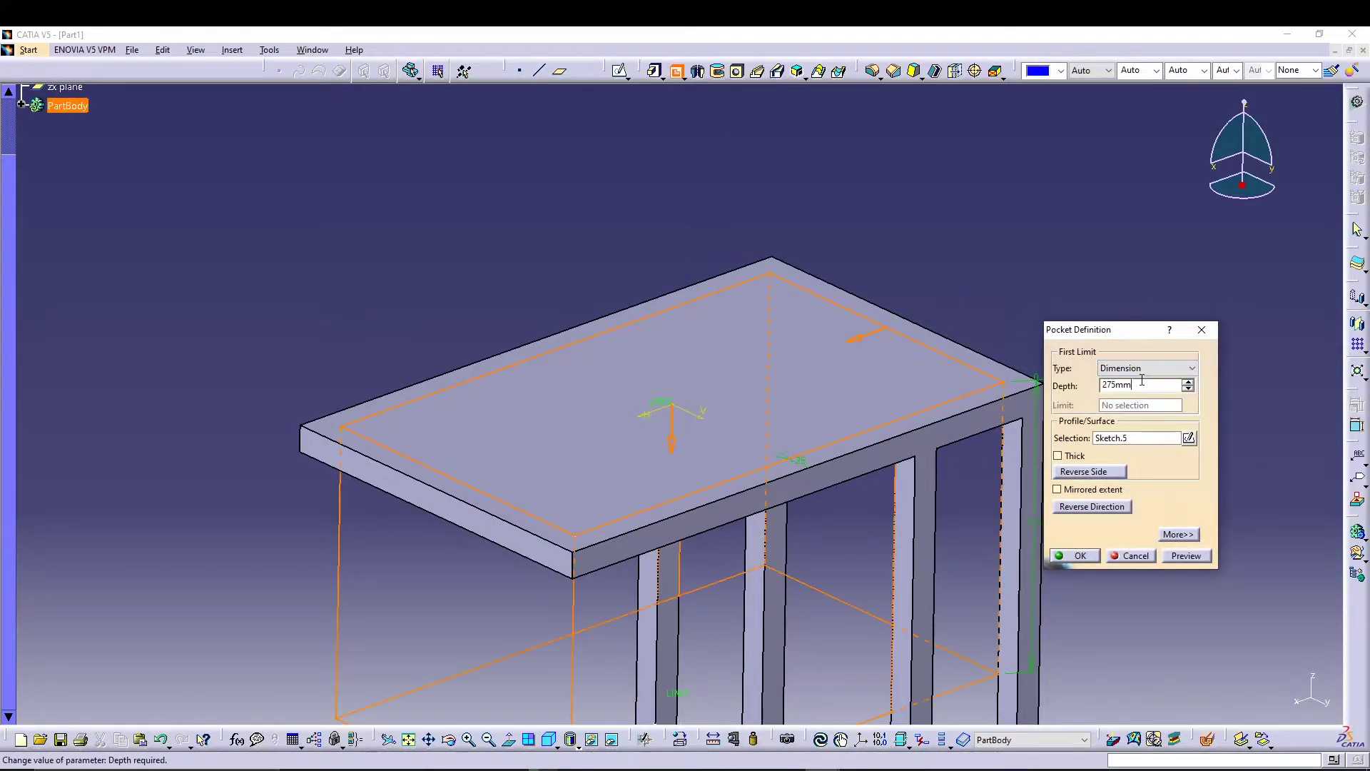
pyautogui.write('25')
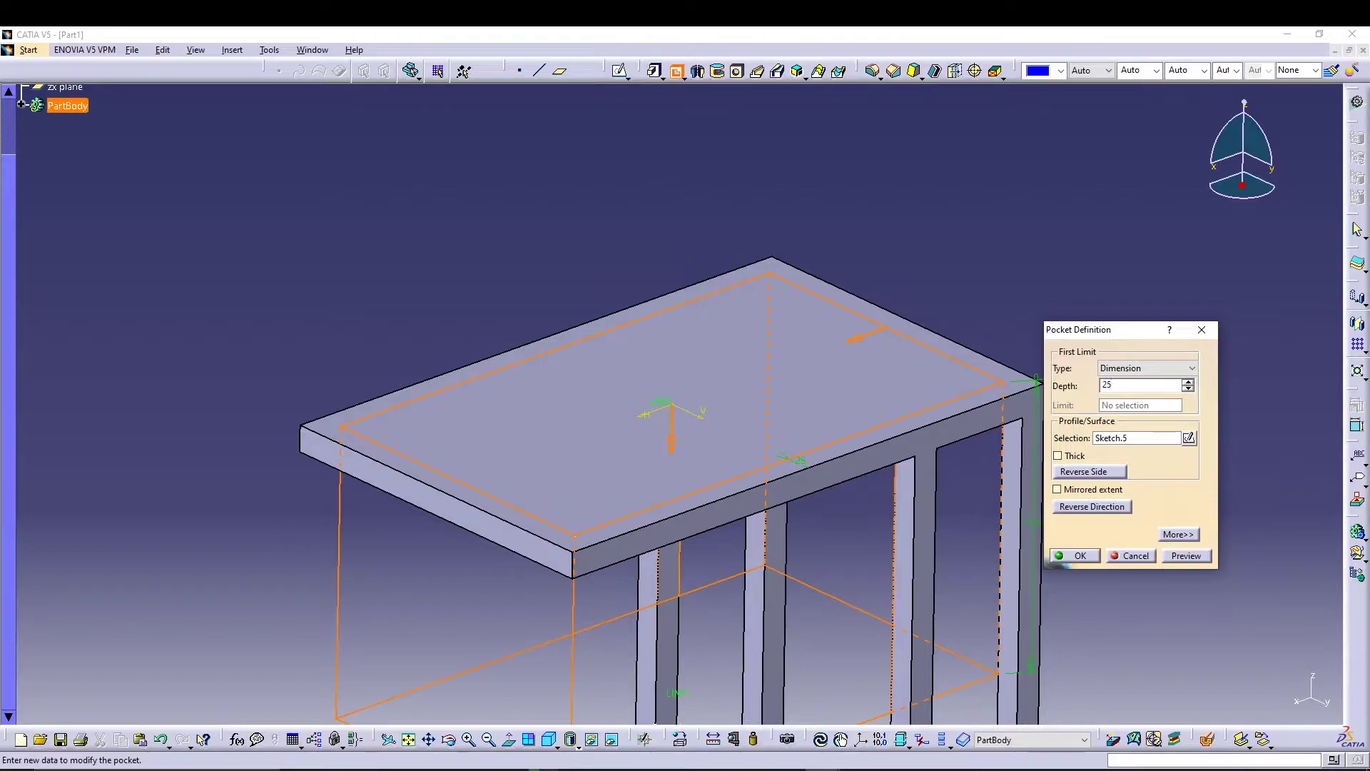
pyautogui.click(1182, 555)
pyautogui.click(1075, 556)
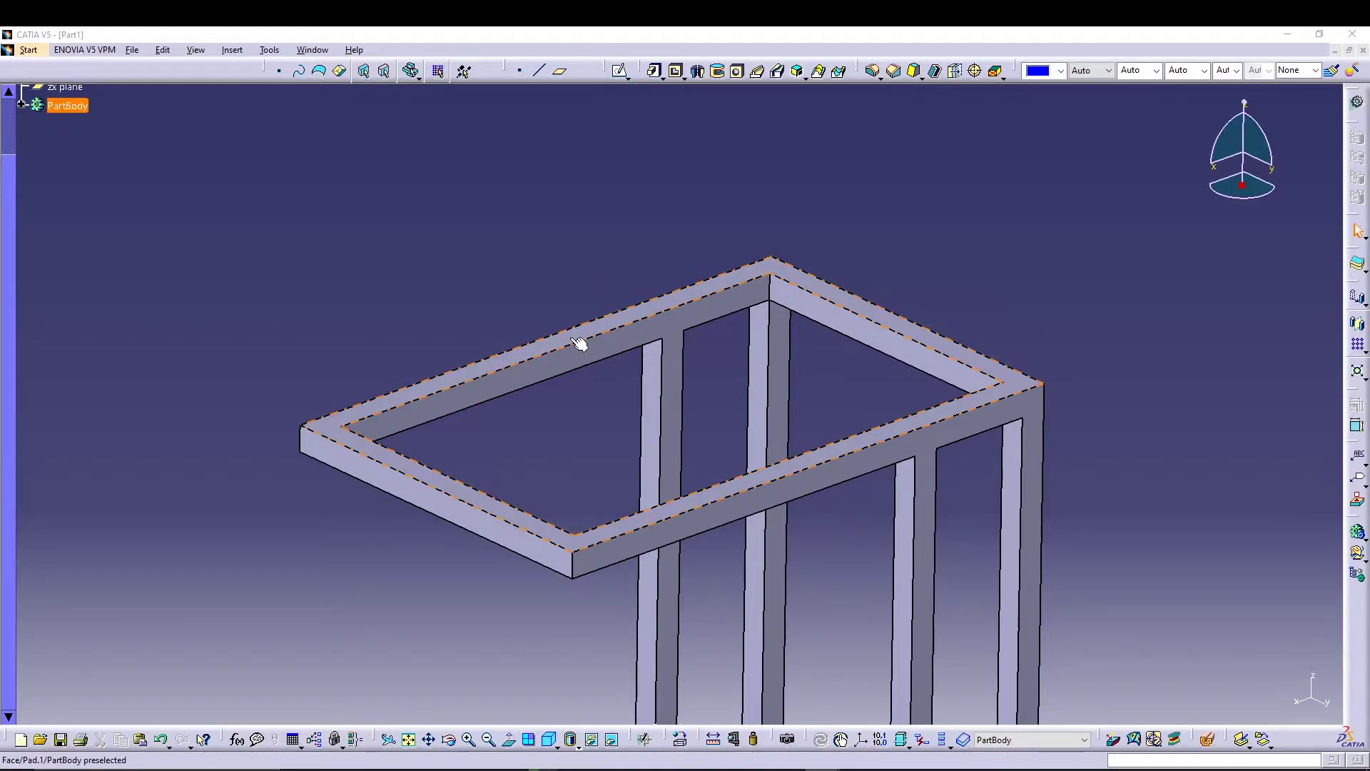
# - Sketch on the top frame's upper face, project the four inner edges of its opening, and exit the sketch
pyautogui.click(581, 340)
pyautogui.click(619, 70)
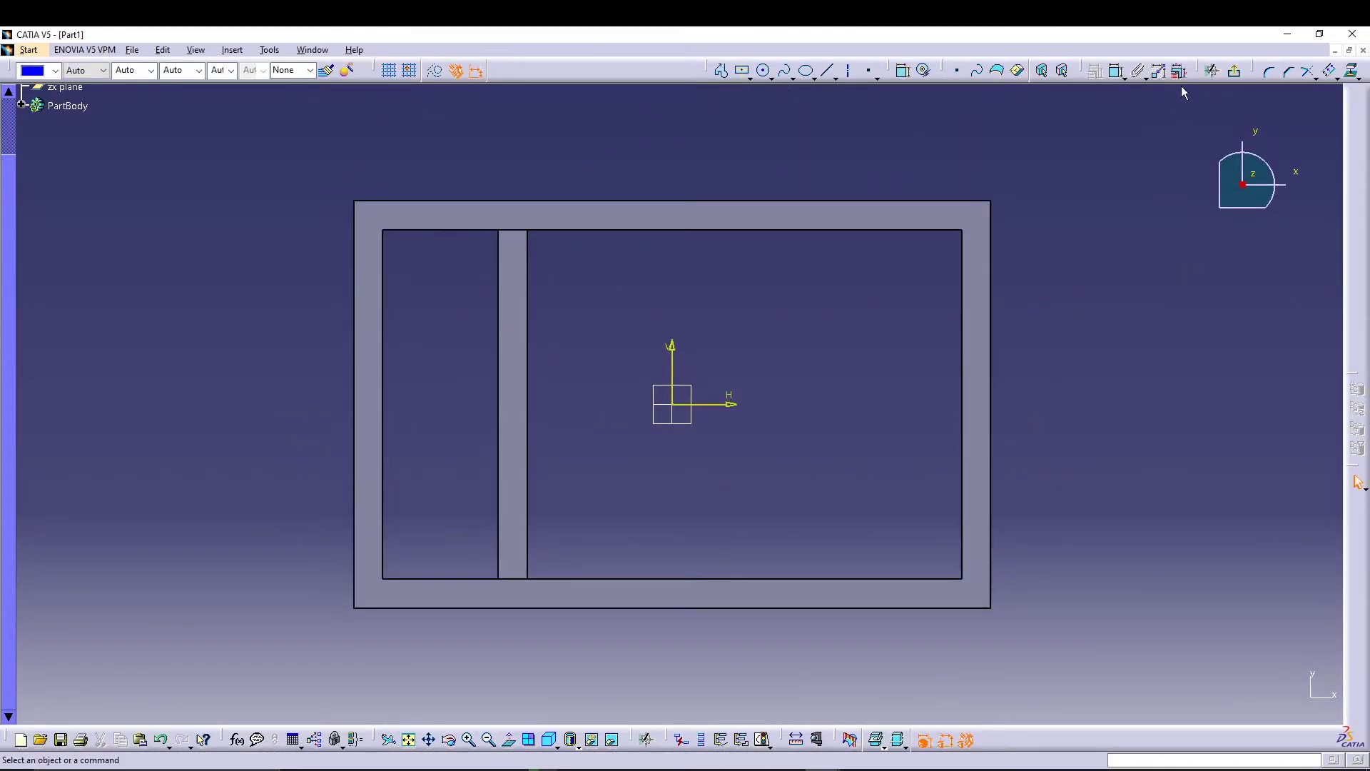
pyautogui.click(1352, 71)
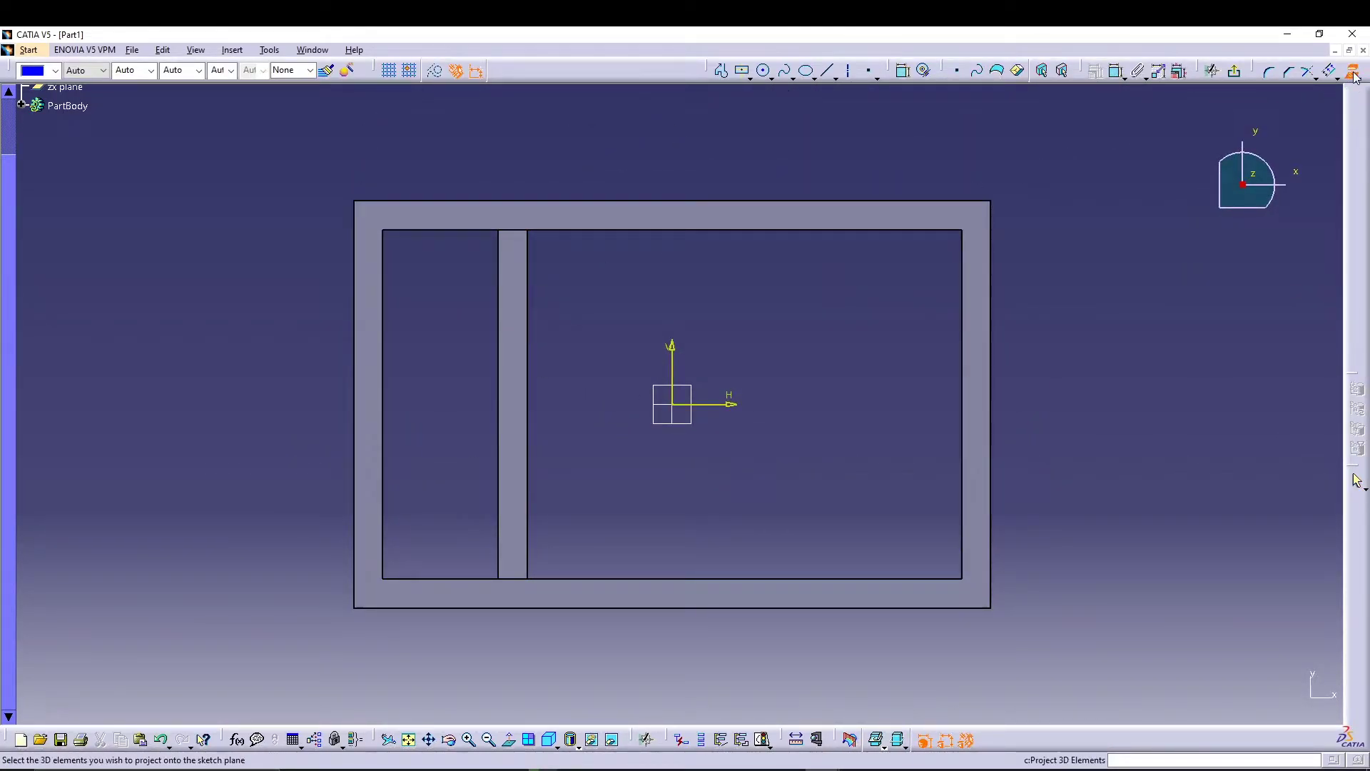
pyautogui.click(599, 237)
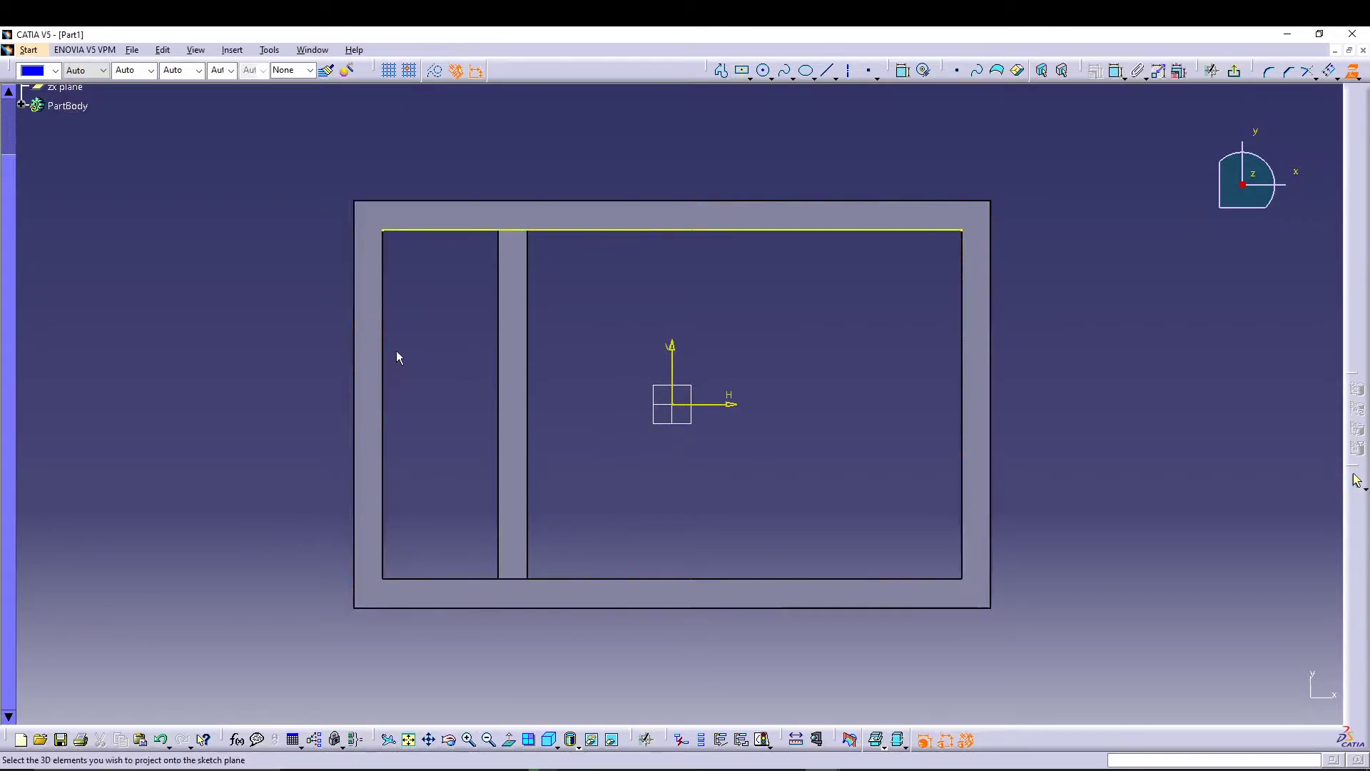
pyautogui.click(385, 323)
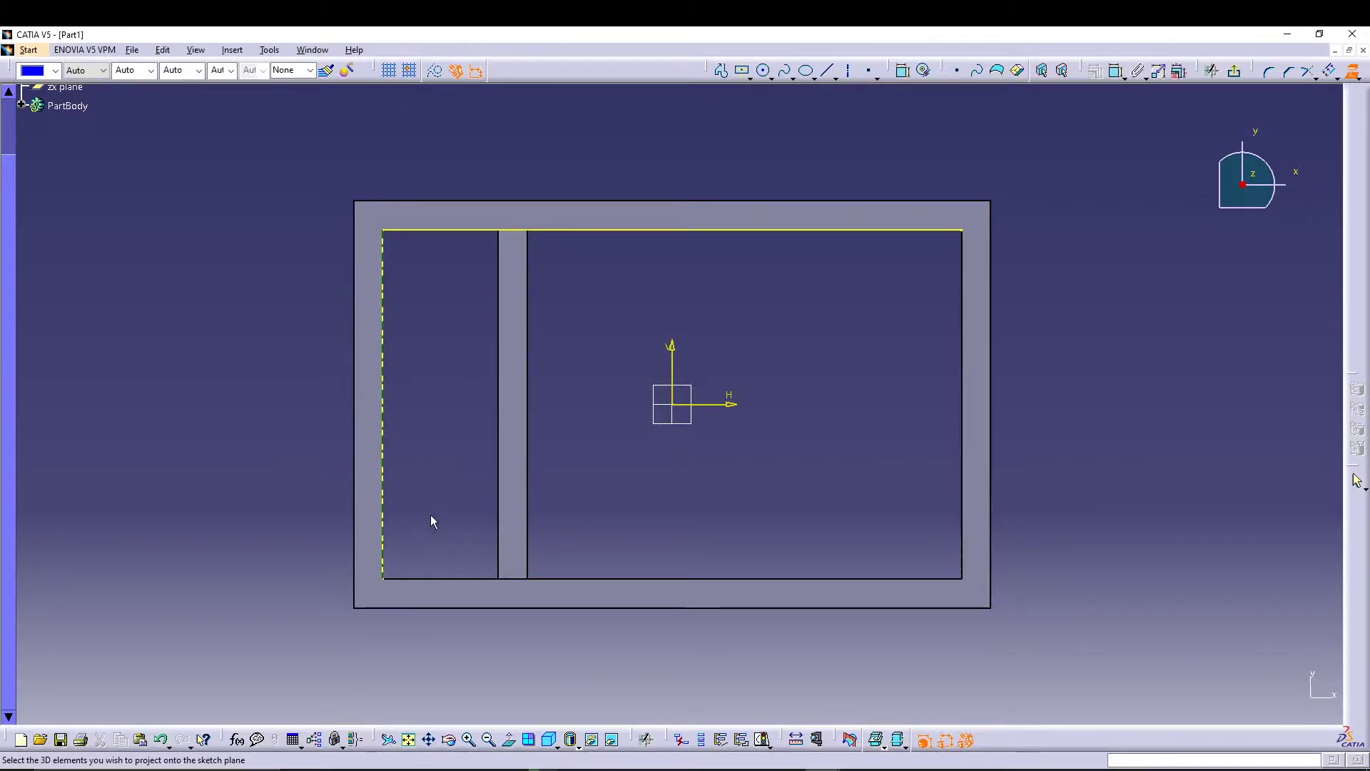
pyautogui.click(452, 579)
pyautogui.click(968, 432)
pyautogui.click(1234, 71)
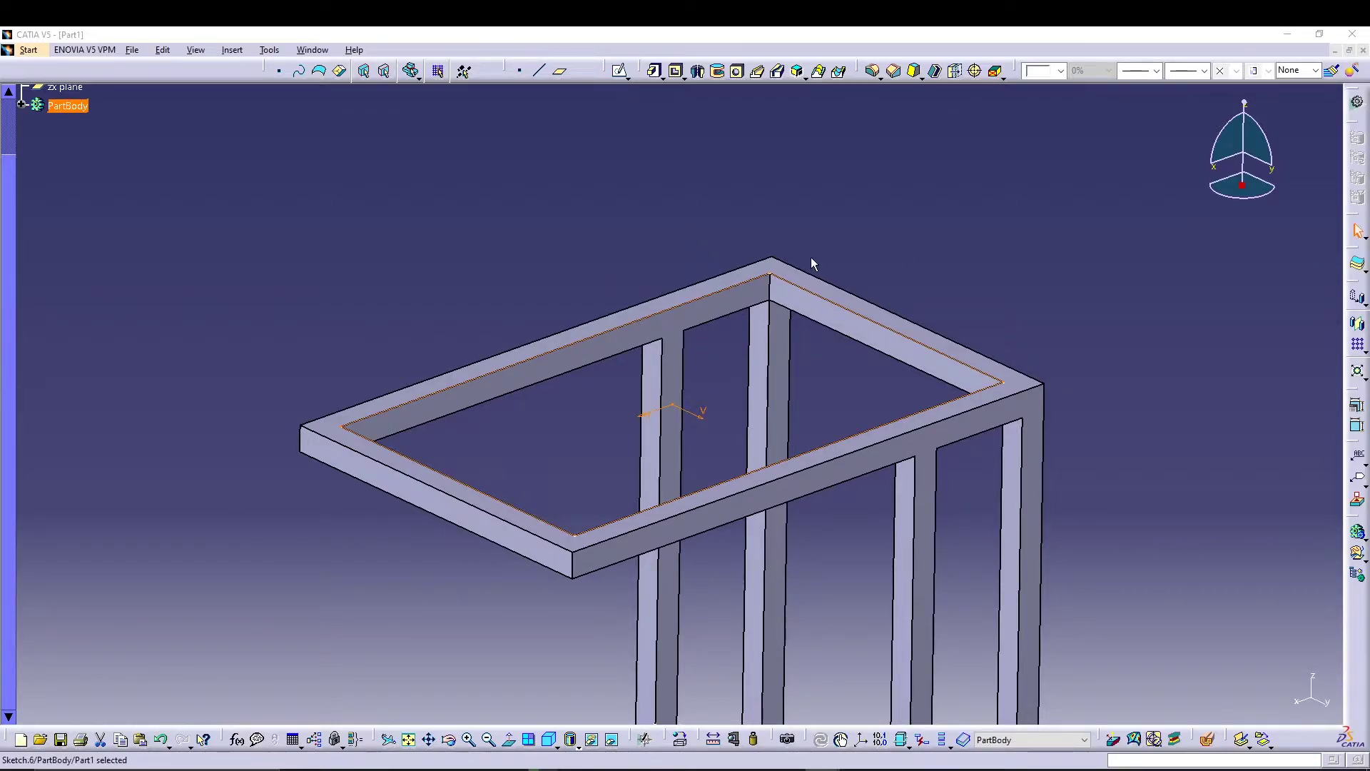
# - Pad the projected rectangle in the reversed direction with a first limit of 3 mm and a second limit of 1 mm
pyautogui.click(653, 71)
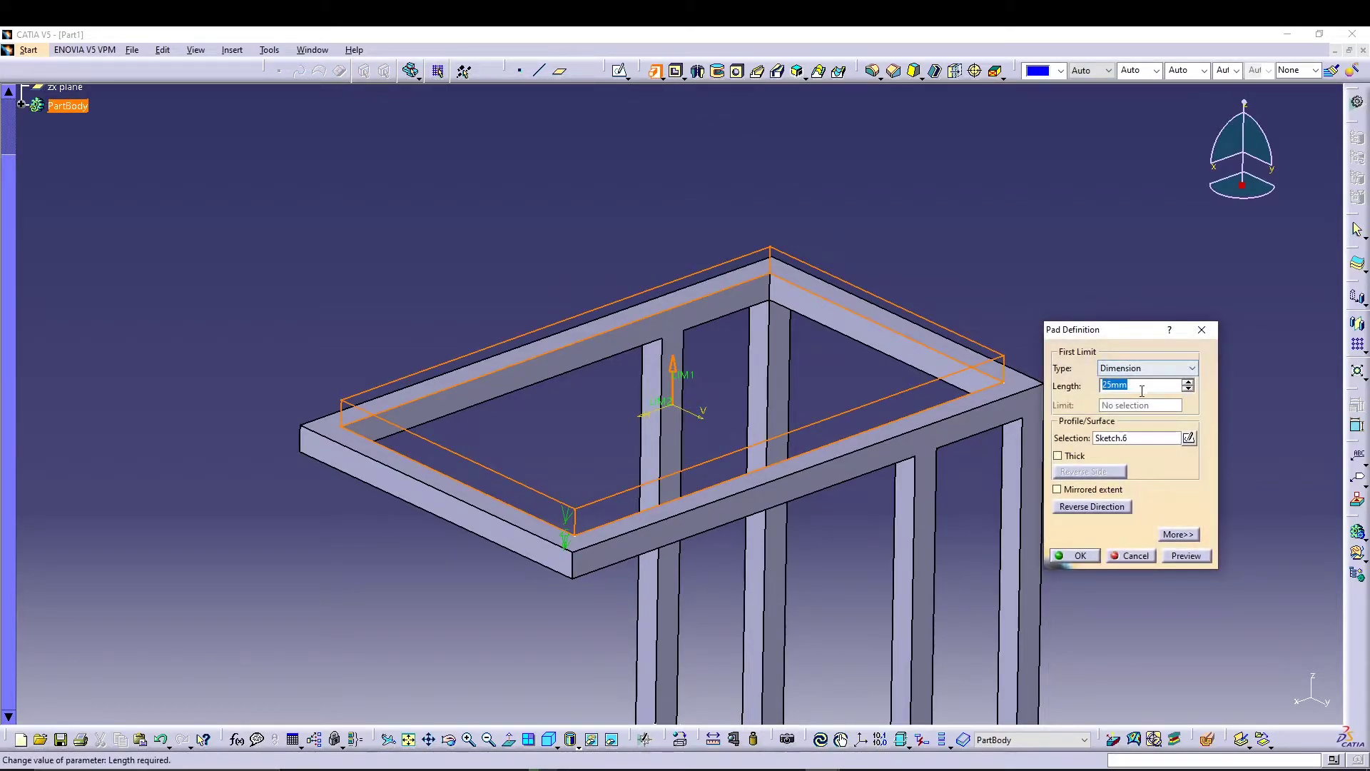
pyautogui.click(1098, 505)
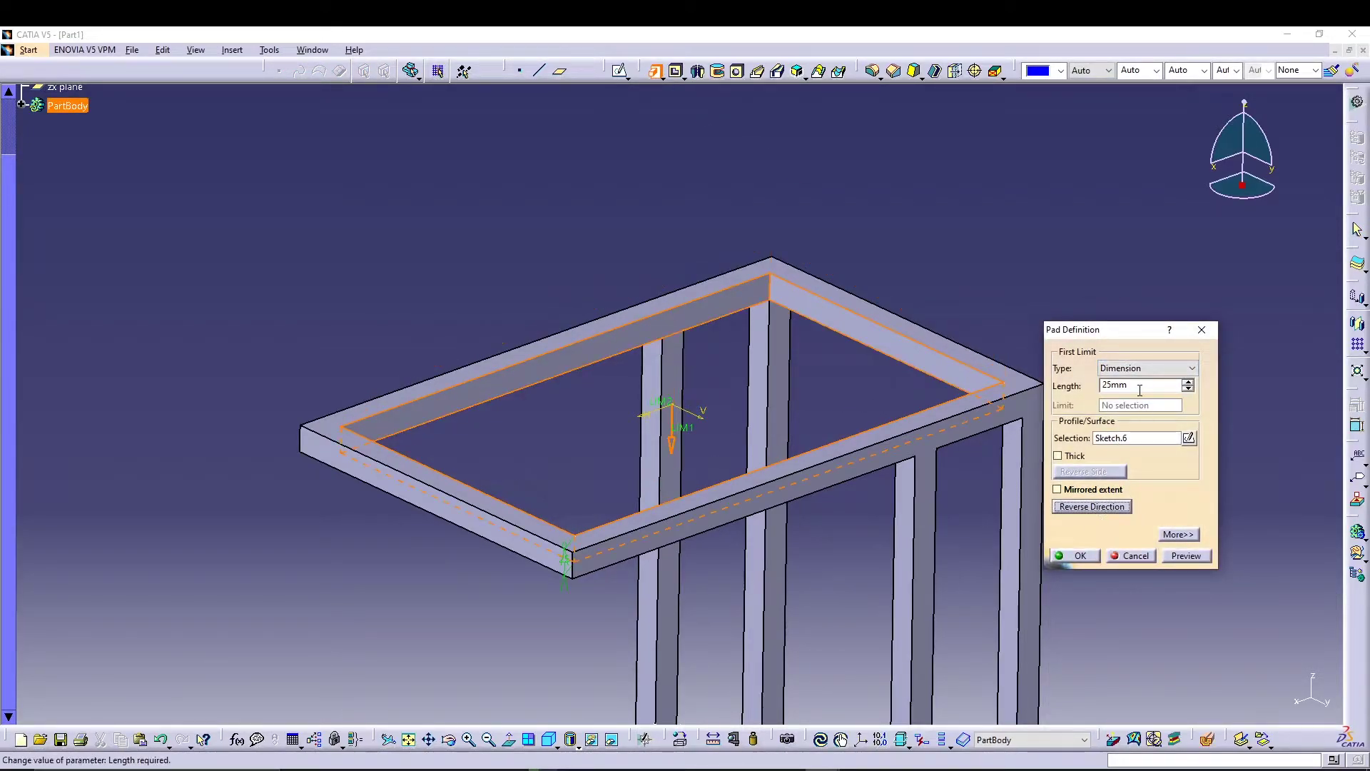
pyautogui.write('3')
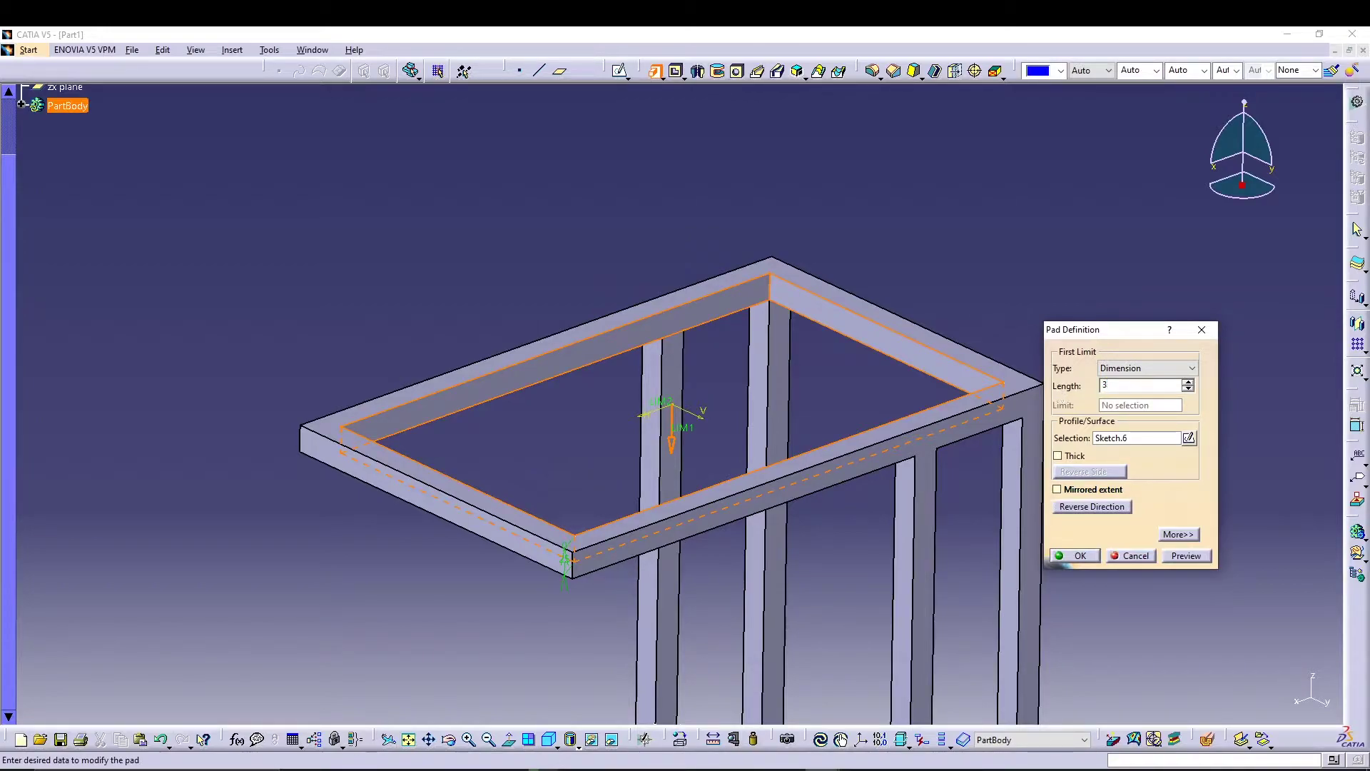
pyautogui.click(1178, 534)
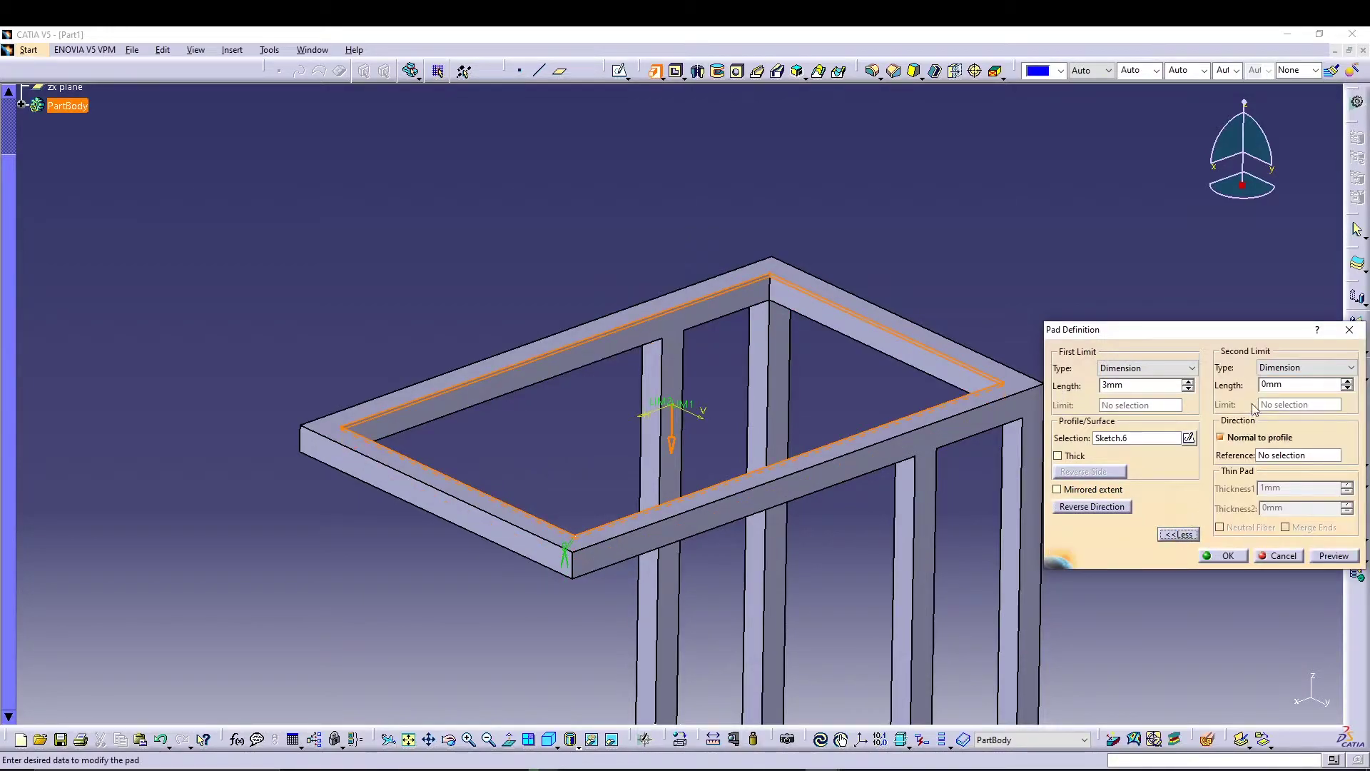
pyautogui.moveTo(1317, 382); pyautogui.dragTo(1250, 381)
pyautogui.click(1335, 556)
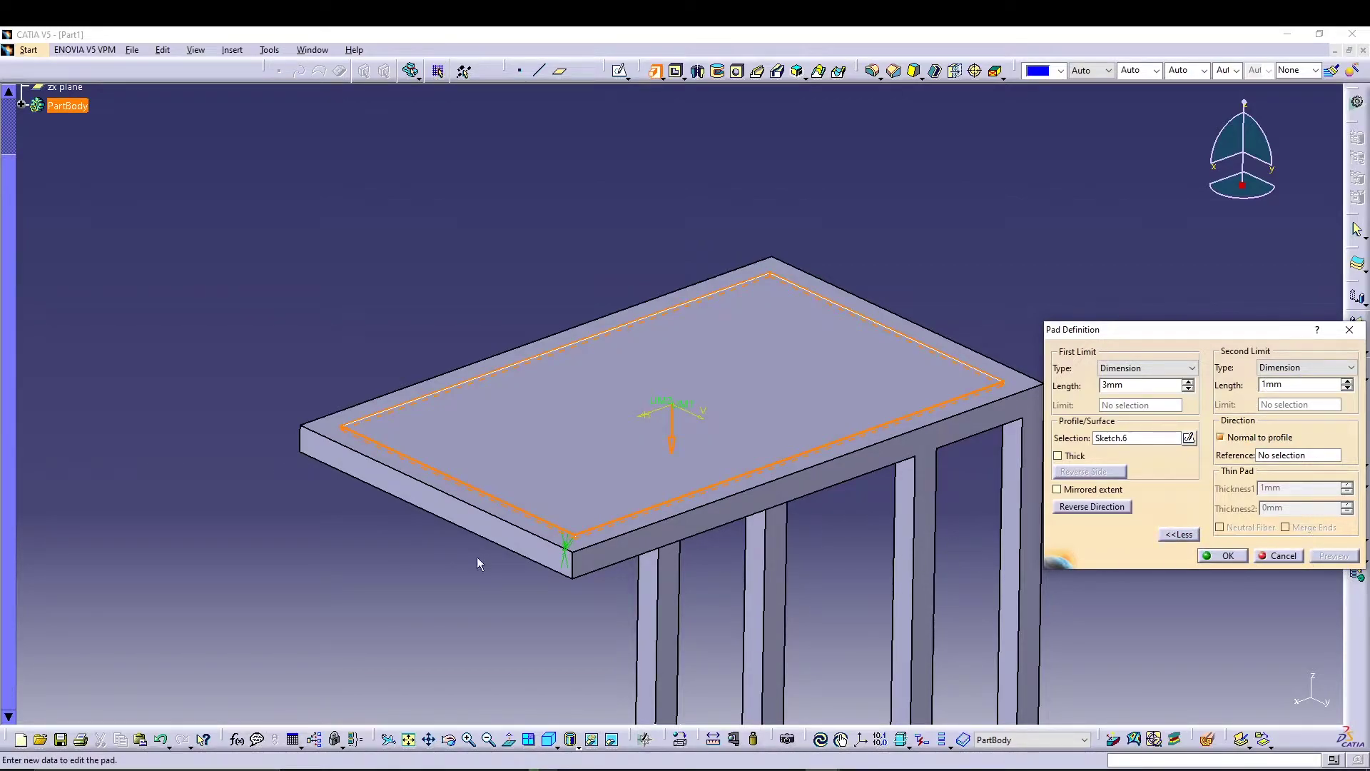
pyautogui.keyDown('ctrl'); pyautogui.moveTo(426, 564); pyautogui.dragTo(422, 531, button='middle'); pyautogui.keyUp('ctrl')
pyautogui.click(1225, 557)
# - Edit the tabletop panel's pad to a first limit of -3 mm and a second limit of 2 mm, and reverse its direction
pyautogui.click(320, 698)
pyautogui.keyDown('ctrl'); pyautogui.moveTo(278, 591); pyautogui.dragTo(392, 496, button='middle'); pyautogui.keyUp('ctrl')
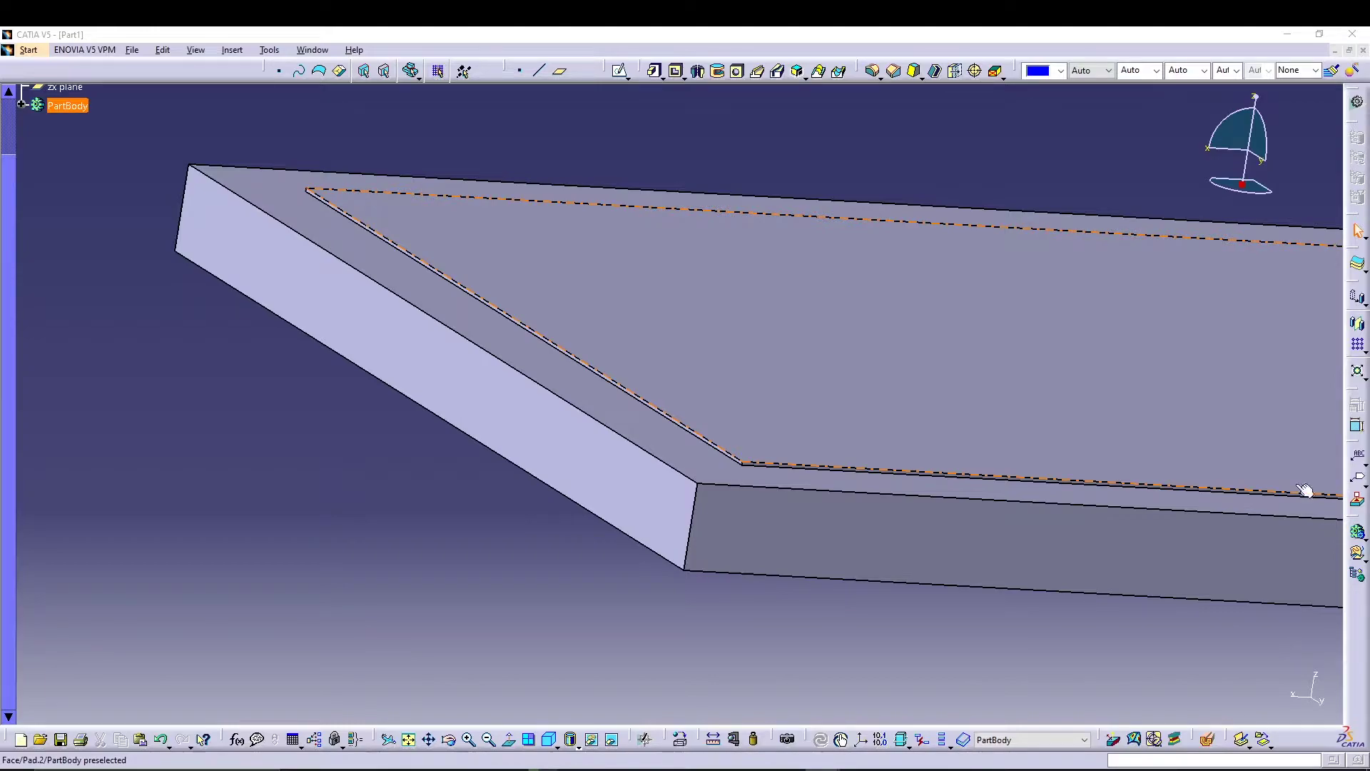
pyautogui.click(21, 107)
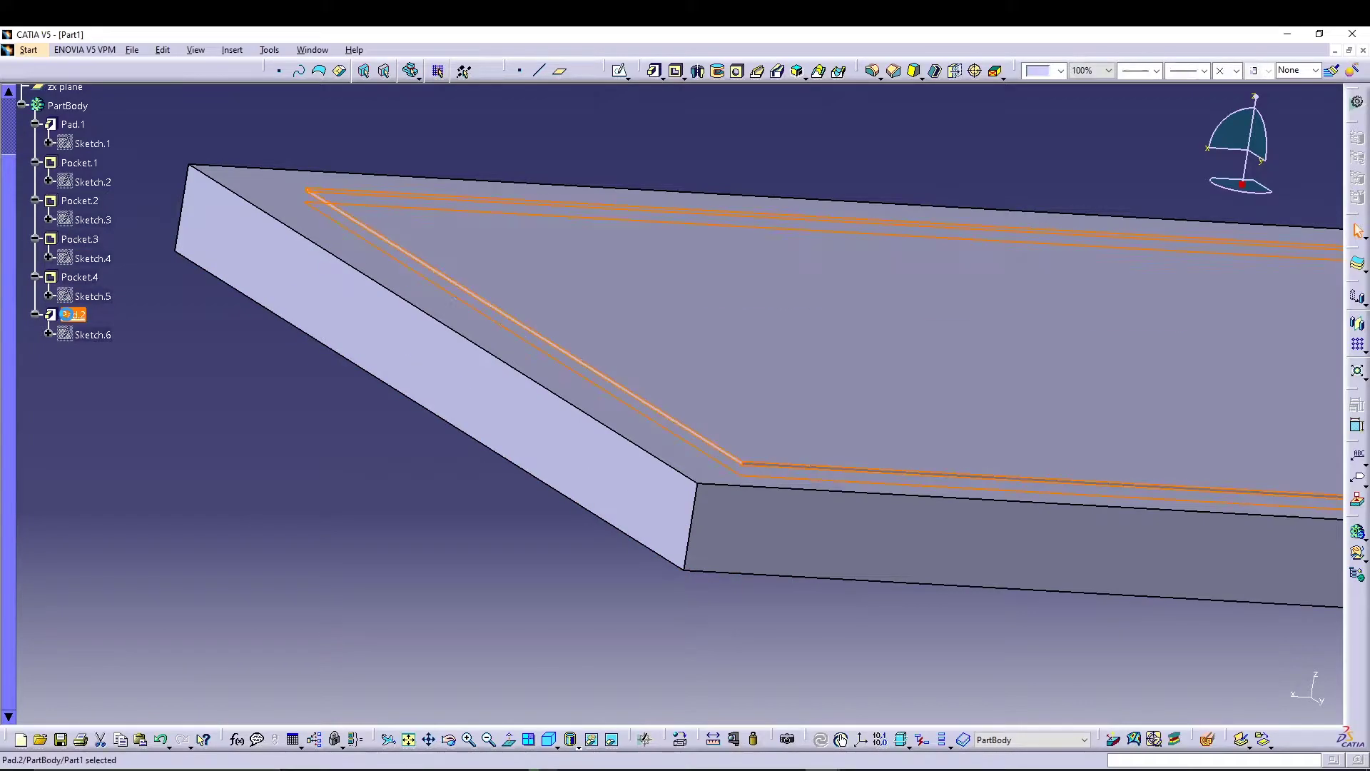
pyautogui.doubleClick(72, 315)
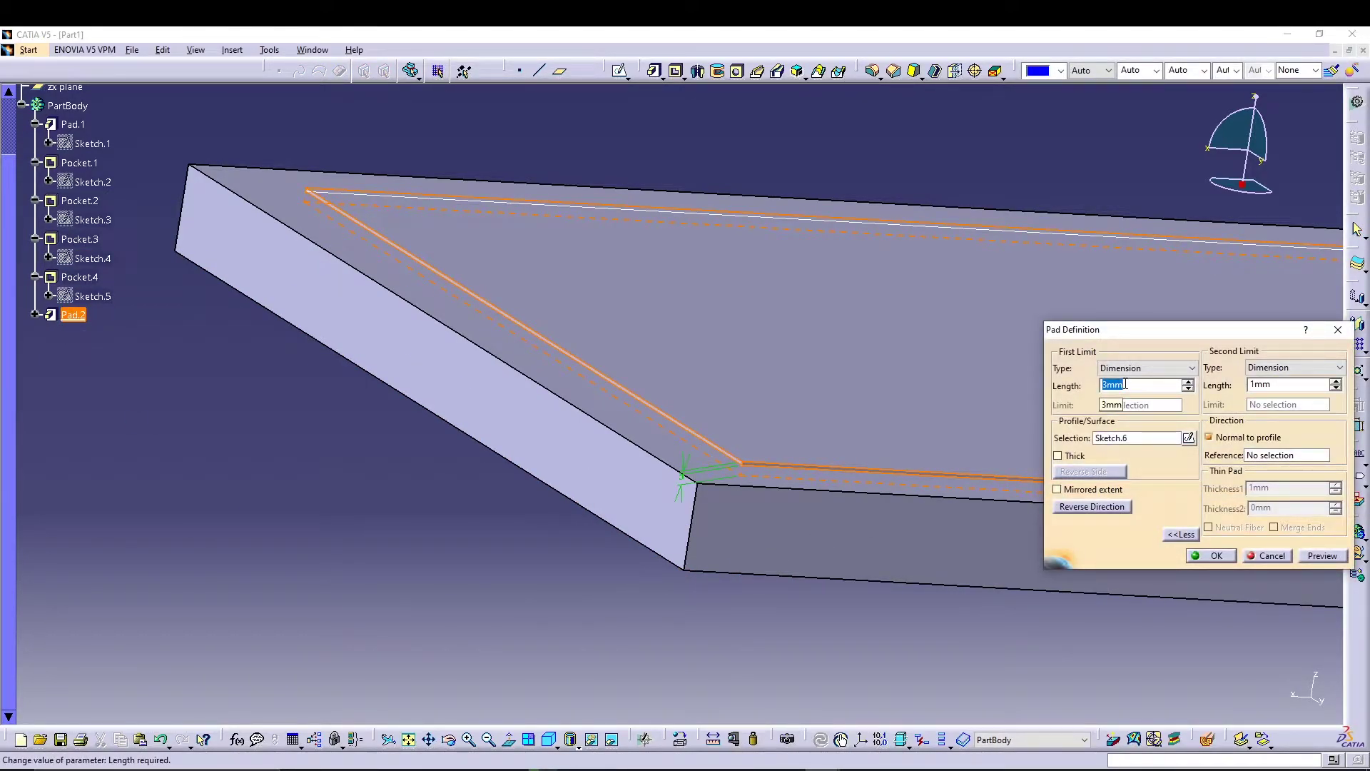
pyautogui.write('-3')
pyautogui.doubleClick(1271, 384)
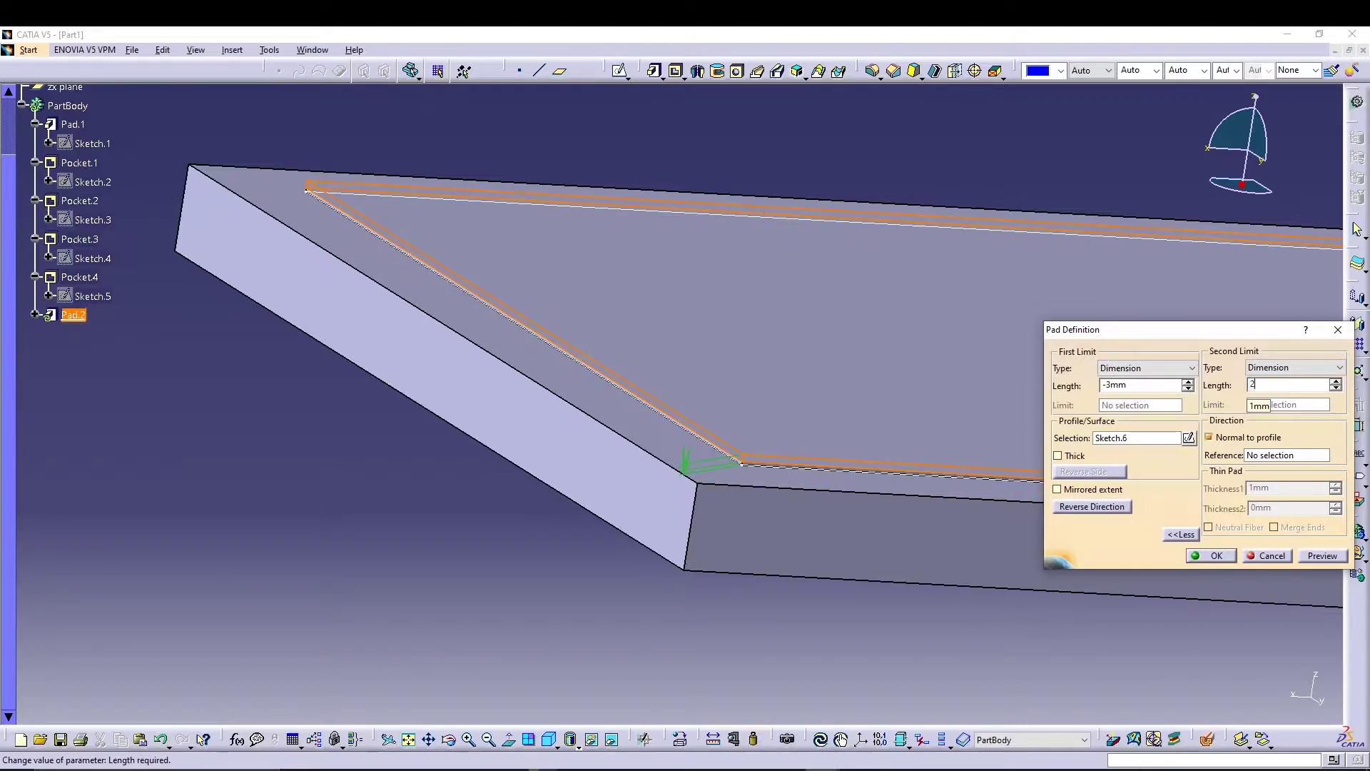
pyautogui.write('2')
pyautogui.click(1323, 556)
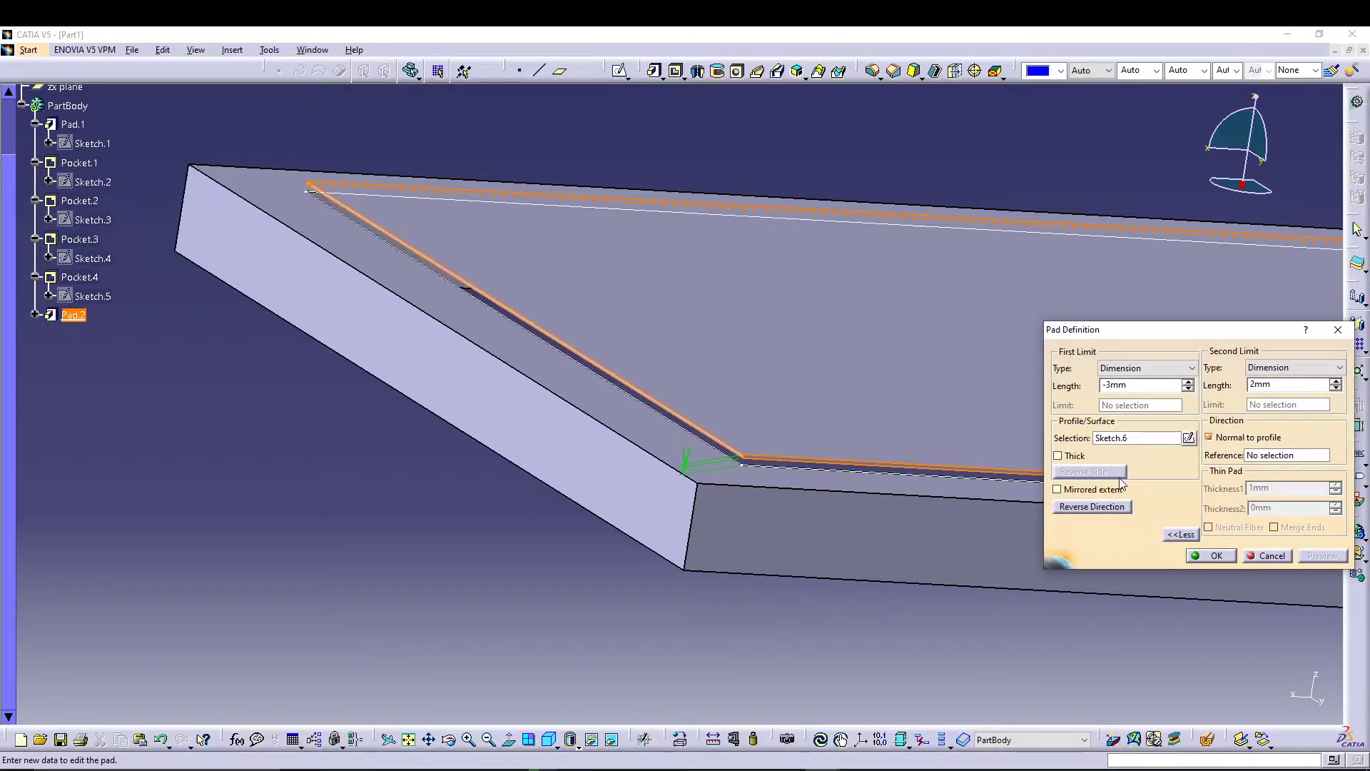
pyautogui.click(1105, 509)
pyautogui.click(1322, 555)
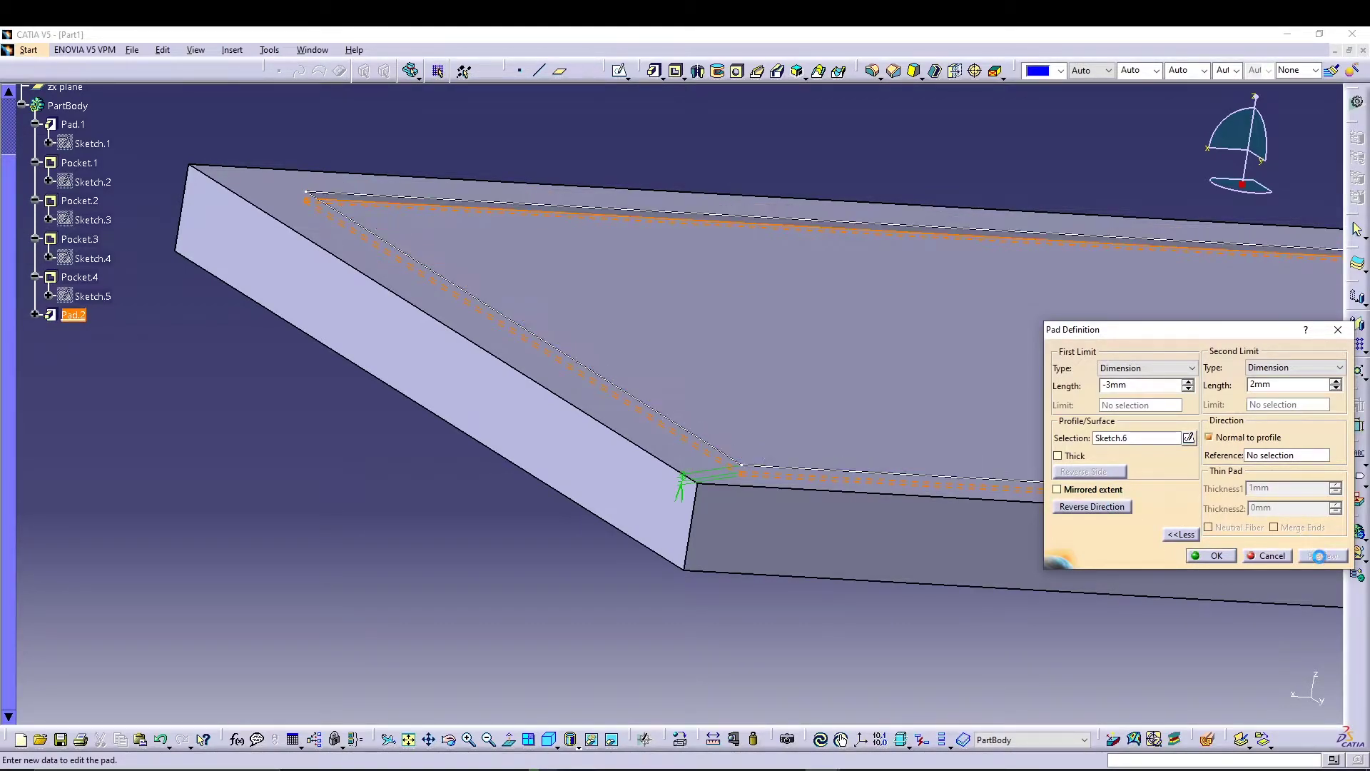
pyautogui.click(1211, 556)
# - Reopen the tabletop panel's pad definition to check its limits, then close it
pyautogui.moveTo(383, 545); pyautogui.dragTo(285, 556, button='middle')
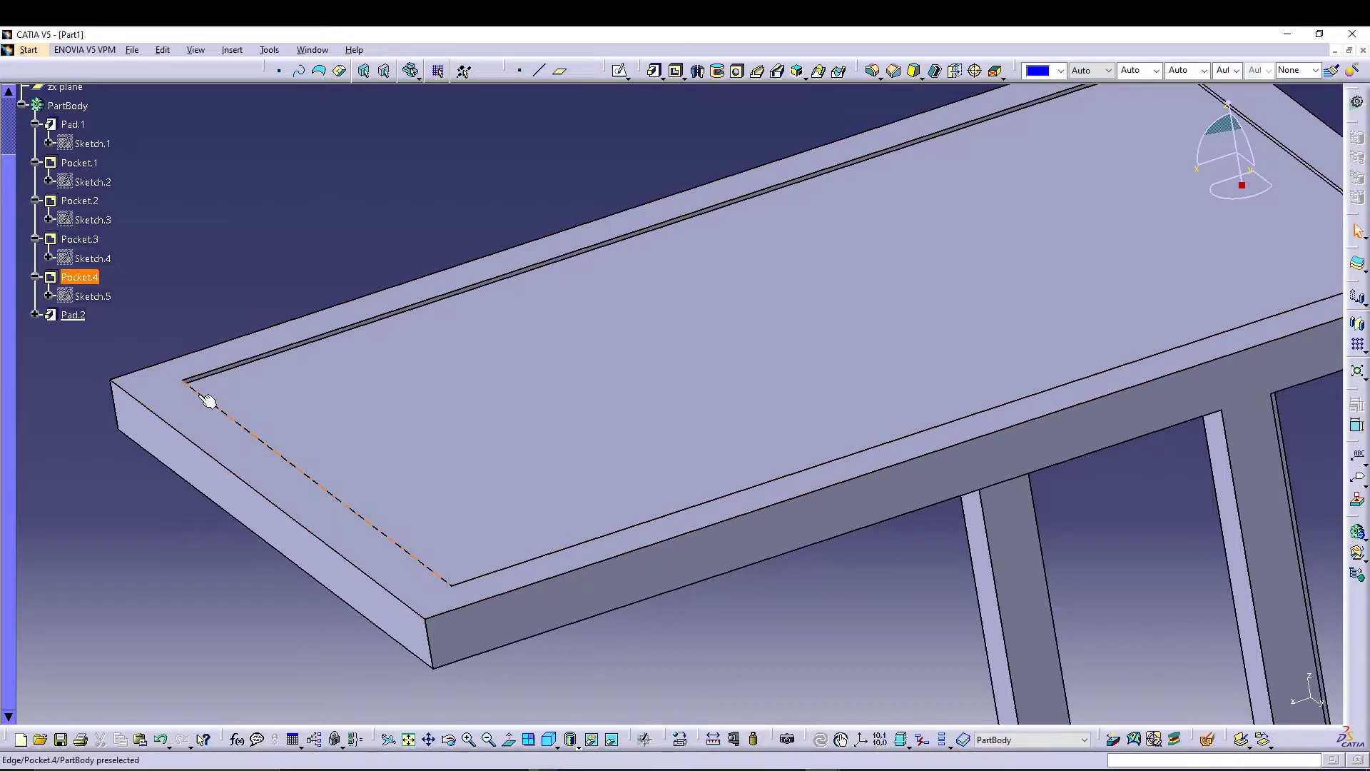
pyautogui.doubleClick(73, 314)
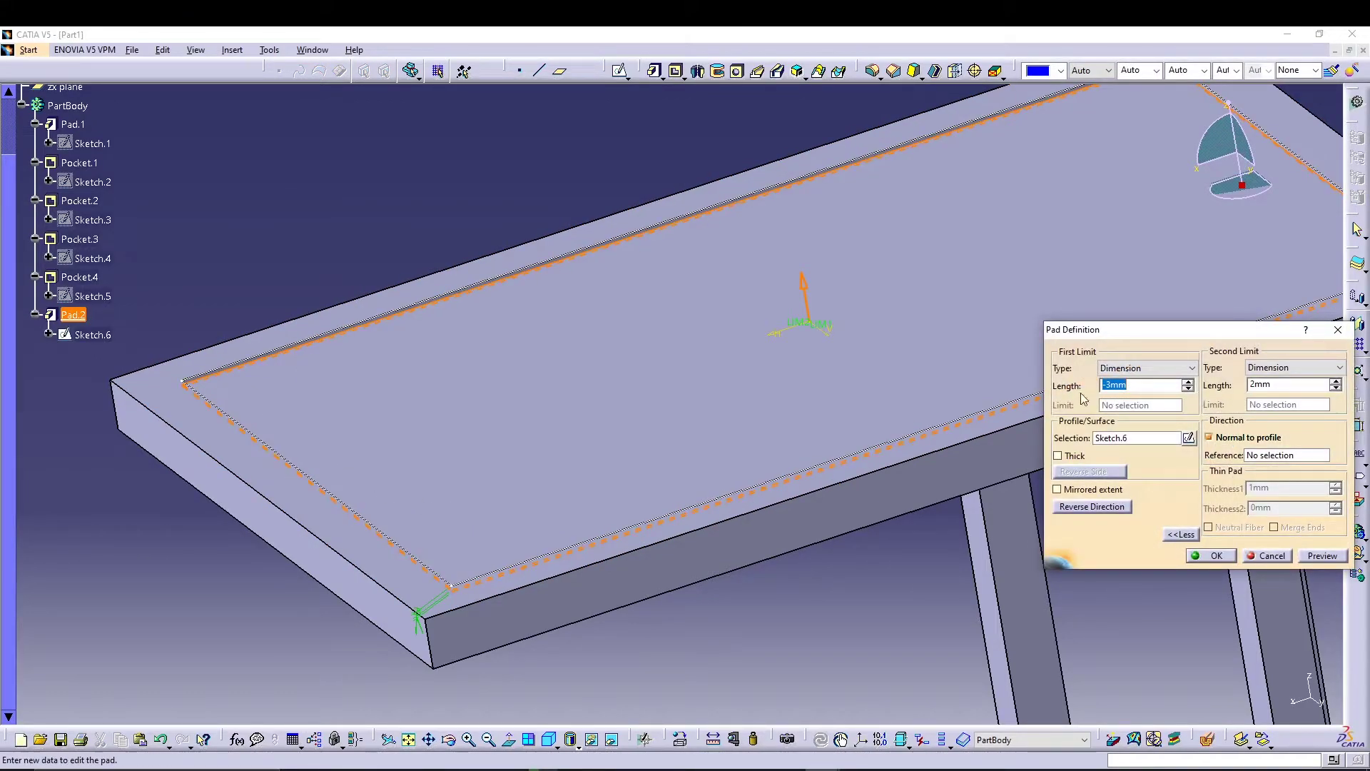
pyautogui.click(1234, 559)
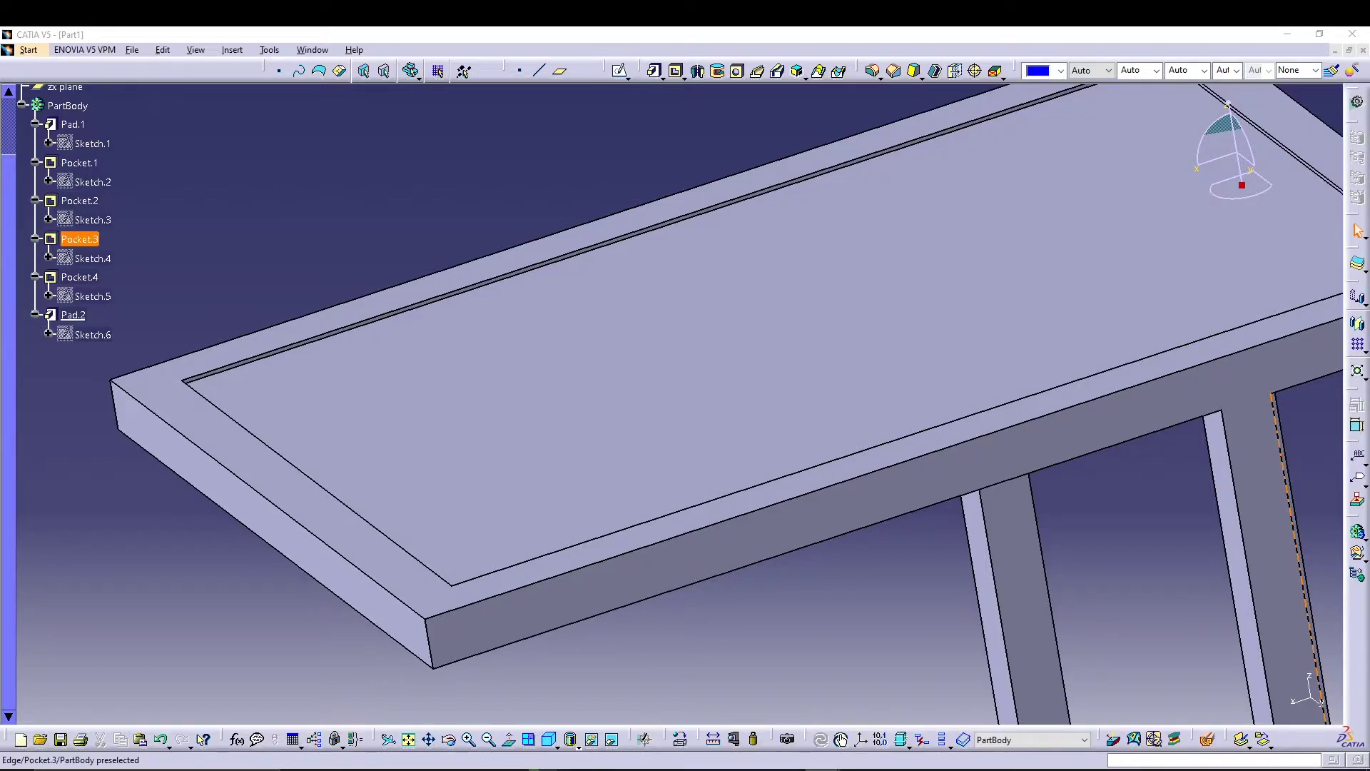
# - Start a new sketch on the underside face of the recessed tabletop panel
pyautogui.moveTo(735, 628); pyautogui.dragTo(823, 303, button='middle')
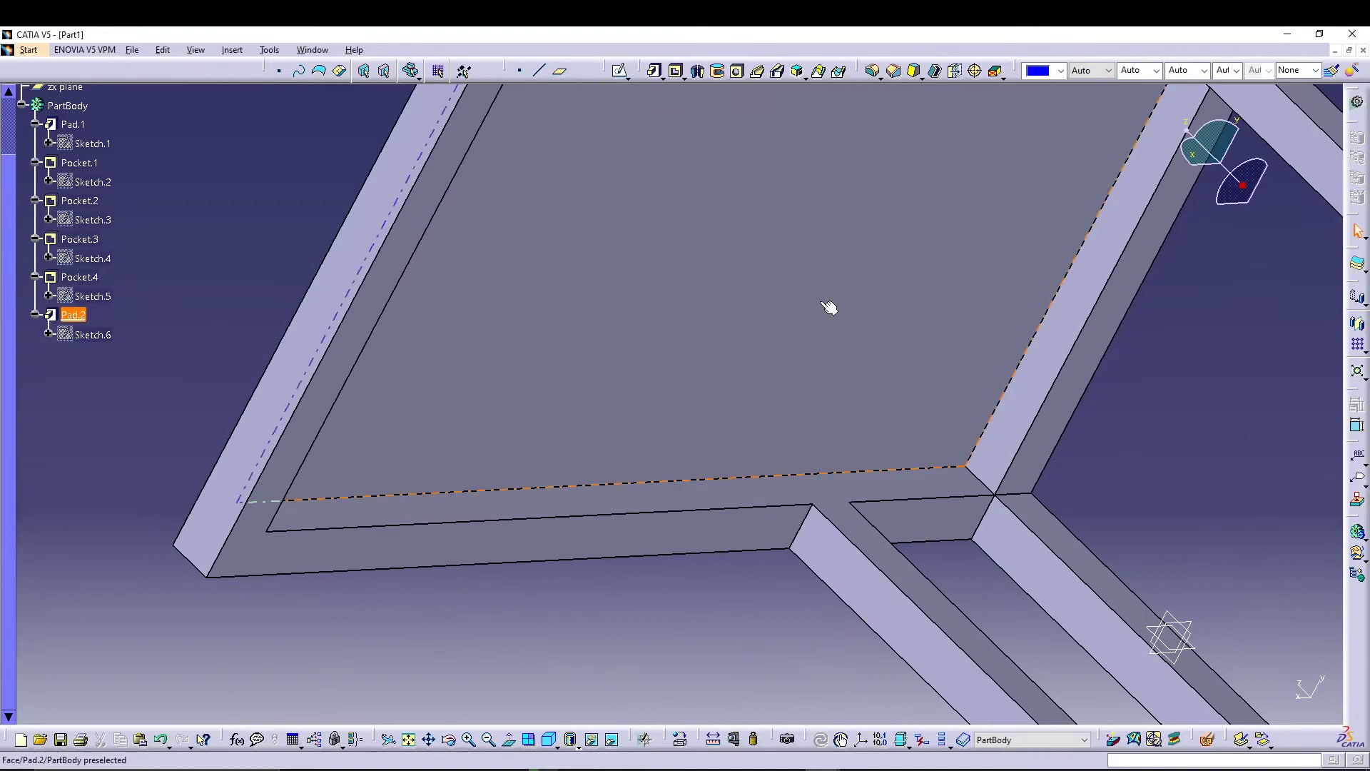
pyautogui.click(767, 356)
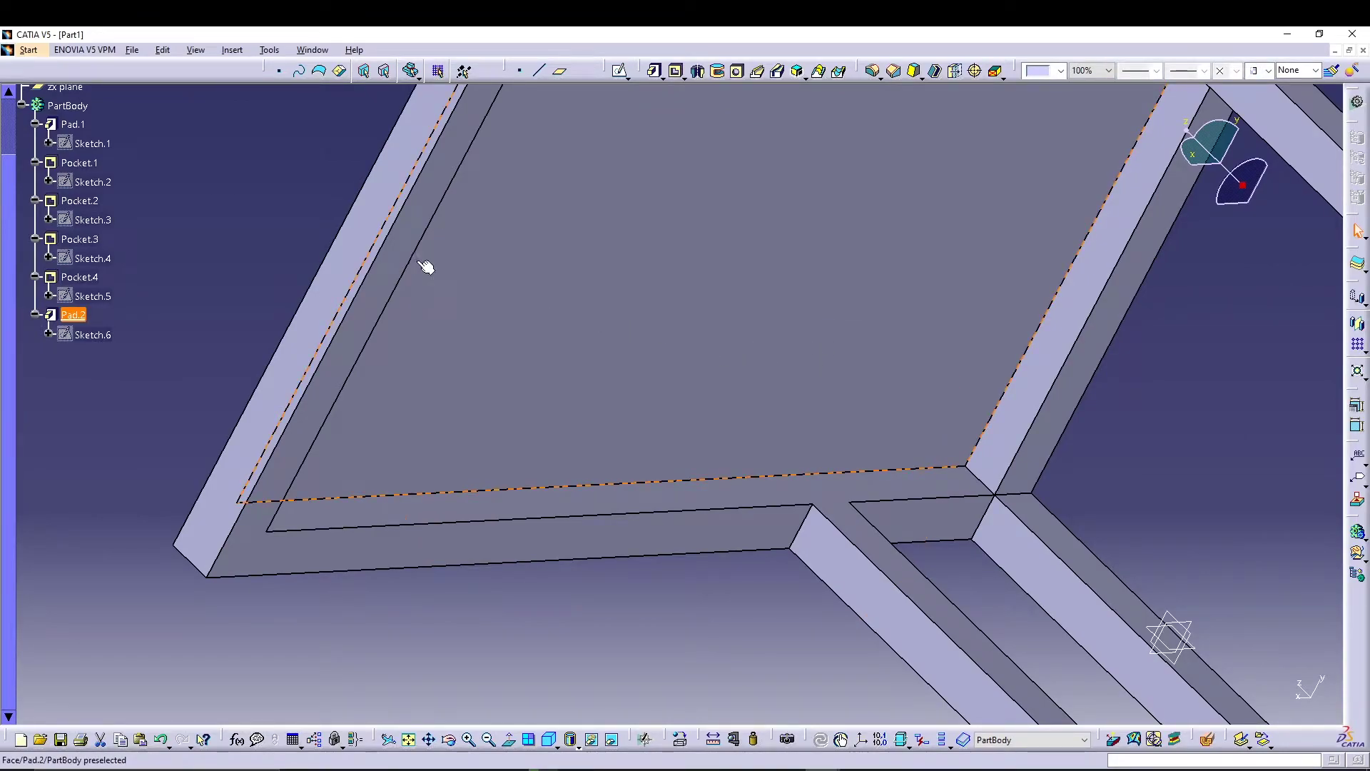
pyautogui.click(620, 70)
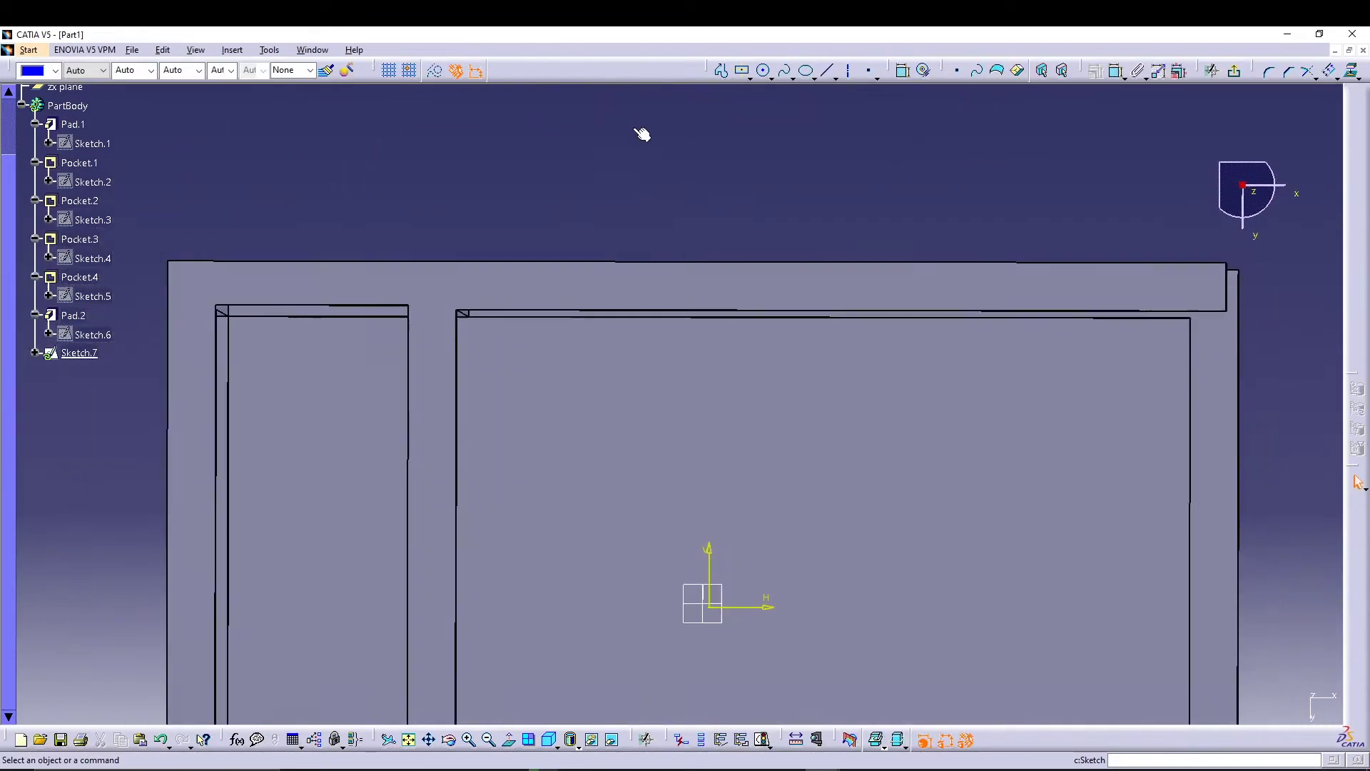
pyautogui.moveTo(713, 455)
pyautogui.mouseDown(button='middle')
pyautogui.moveTo(712, 254)
pyautogui.moveTo(725, 269)
pyautogui.mouseUp(button='middle')
pyautogui.press('Escape')
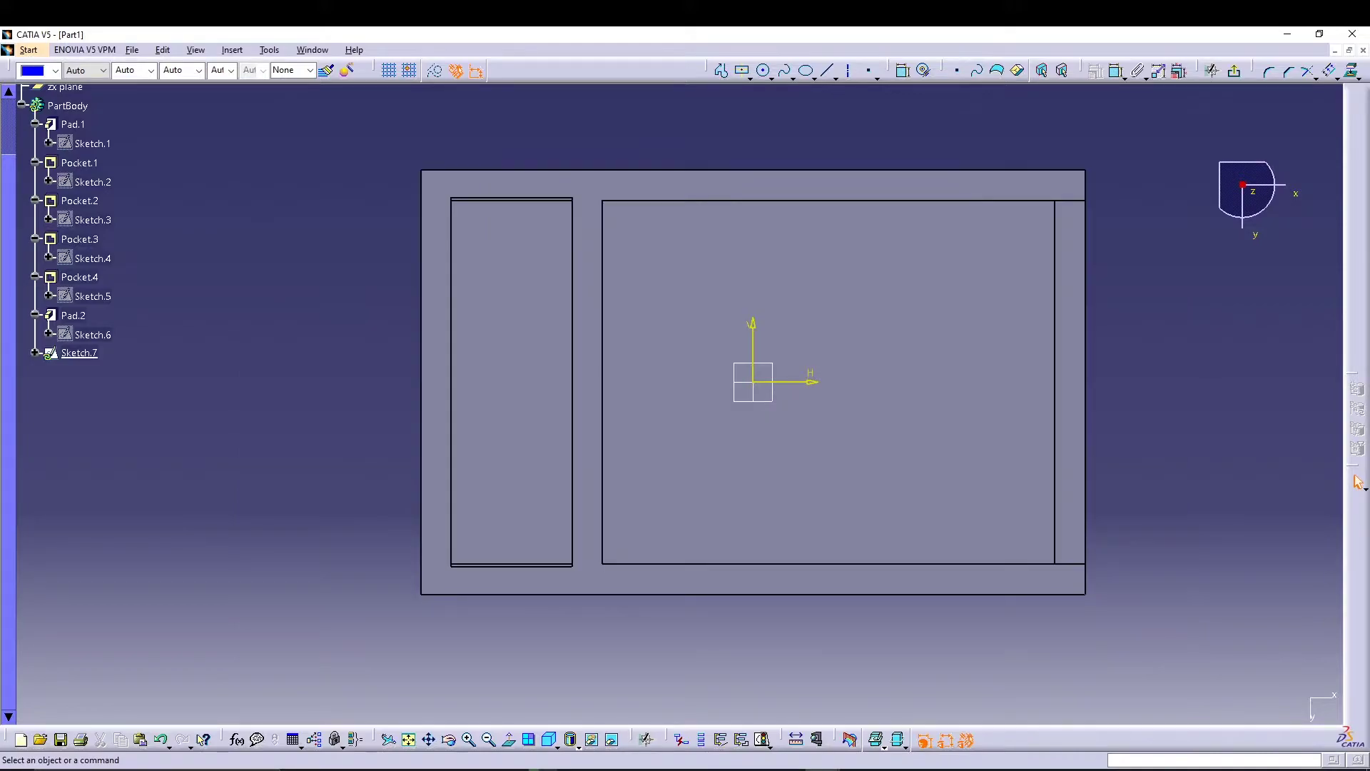
# - Draw a vertical axis across the whole frame, a short distance inward from the tabletop opening's end edge opposite the side pocket
pyautogui.scroll(-1, 837, 465)
pyautogui.moveTo(1165, 362)
pyautogui.mouseDown(button='middle')
pyautogui.moveTo(1038, 395)
pyautogui.moveTo(1037, 331)
pyautogui.mouseUp(button='middle')
pyautogui.click(1037, 395)
pyautogui.moveTo(1144, 321); pyautogui.dragTo(794, 480, button='middle')
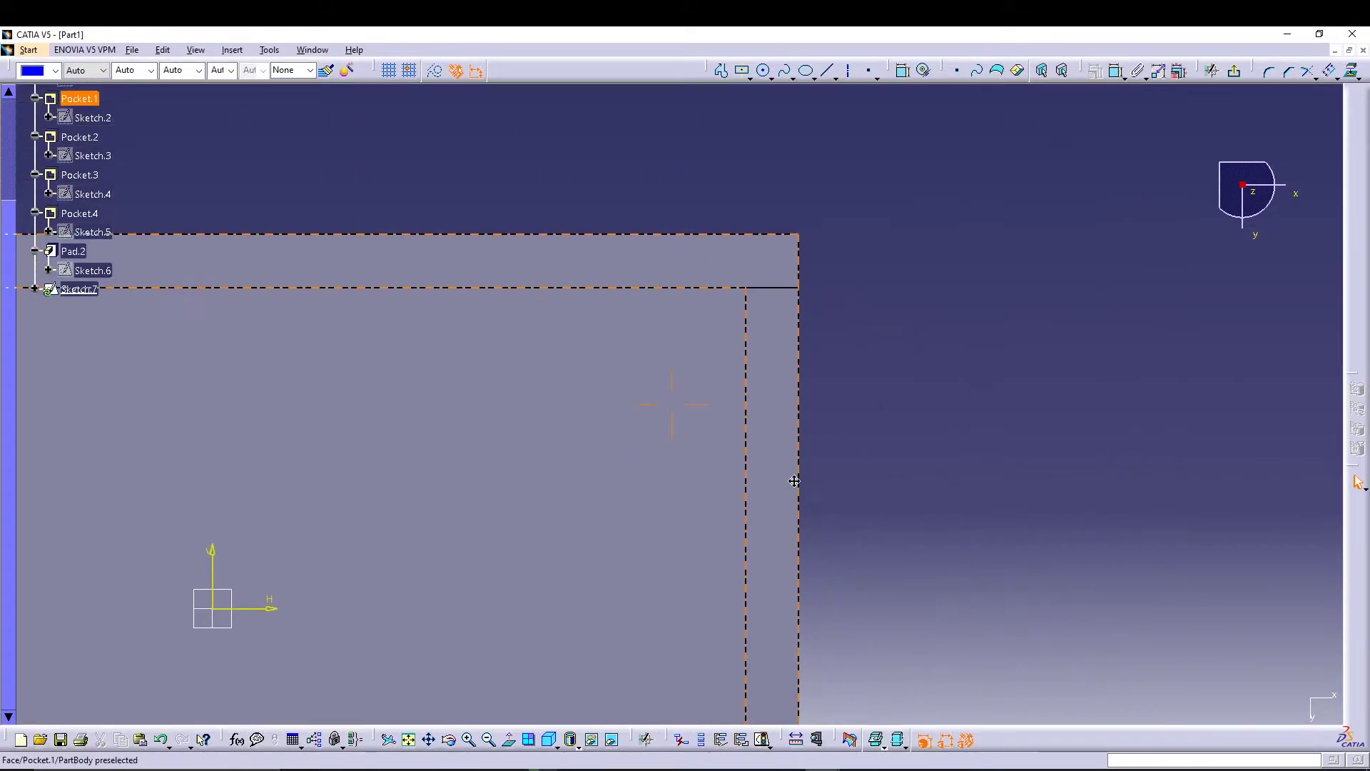
pyautogui.scroll(1, 857, 417)
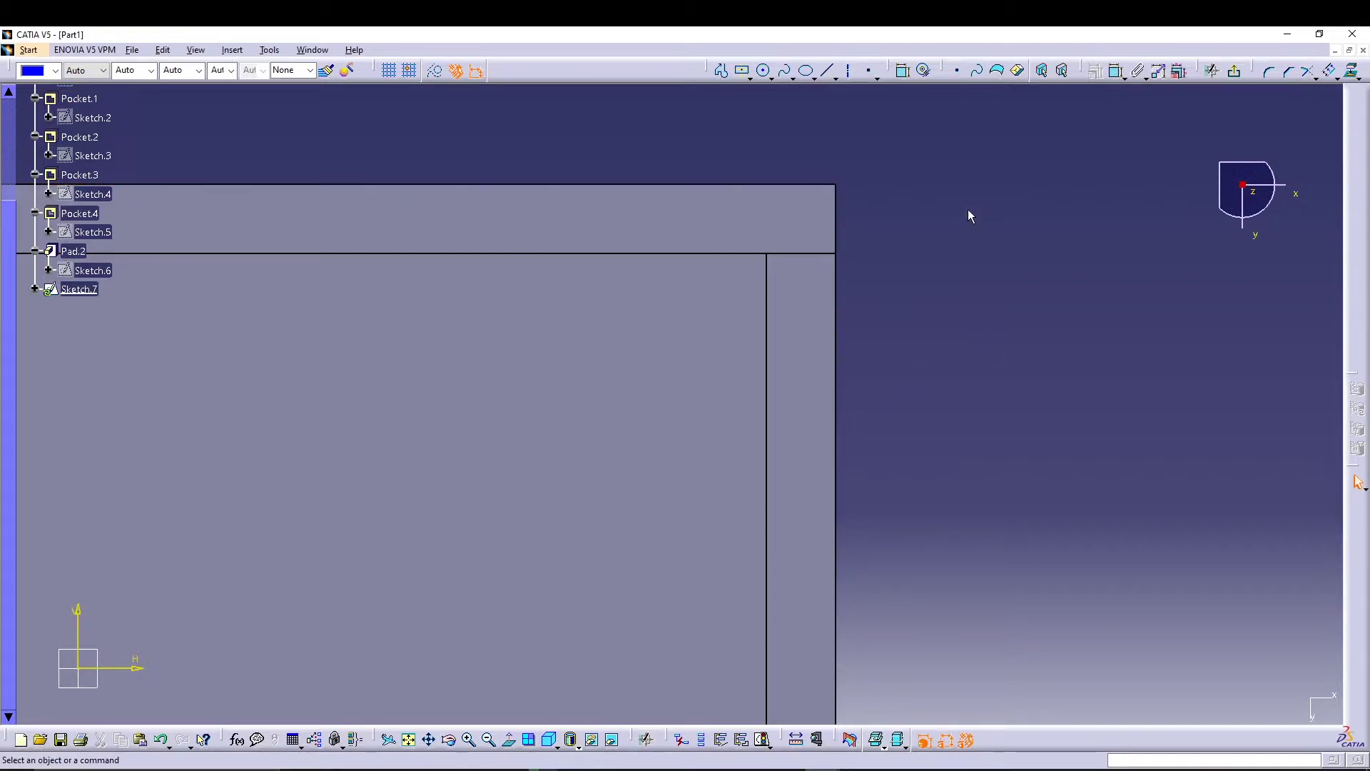
pyautogui.keyDown('ctrl'); pyautogui.moveTo(952, 214); pyautogui.dragTo(963, 383, button='middle'); pyautogui.keyUp('ctrl')
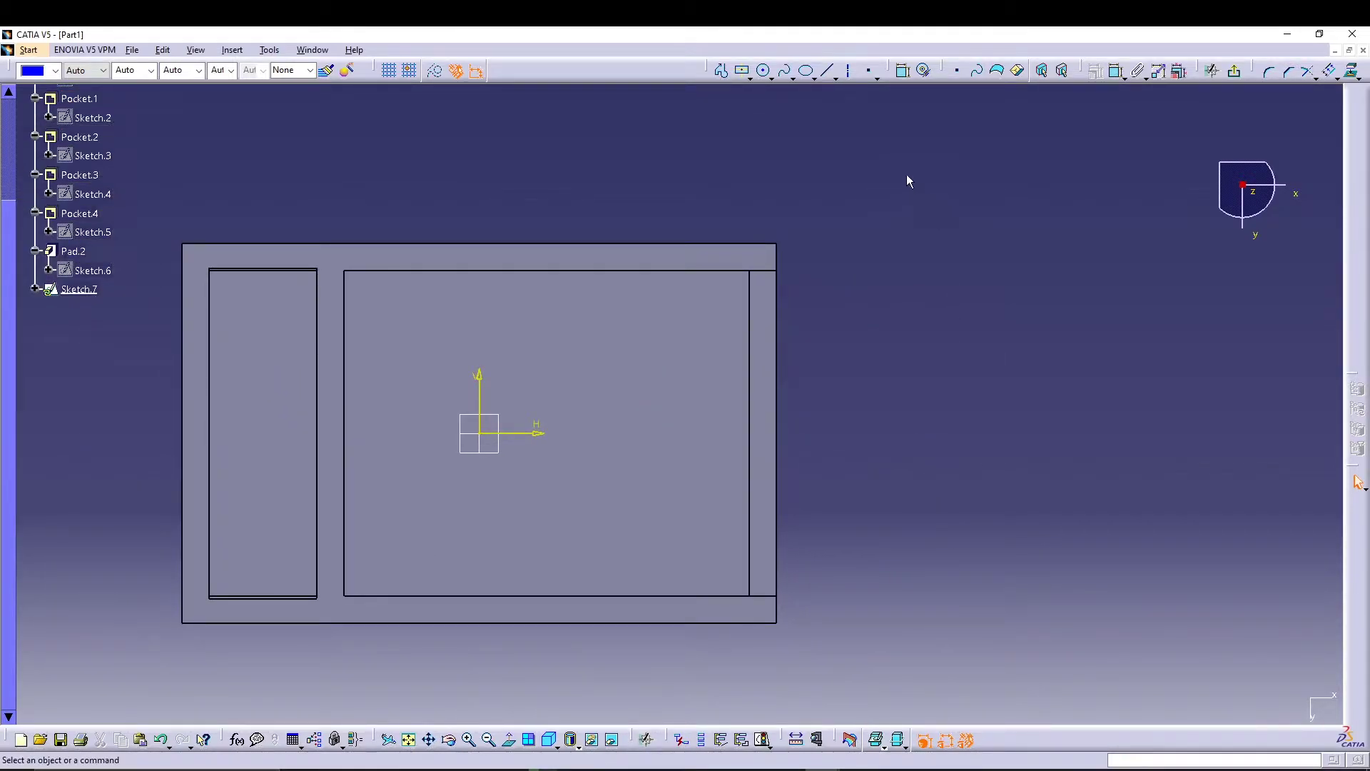
pyautogui.click(851, 73)
pyautogui.click(683, 190)
pyautogui.click(683, 659)
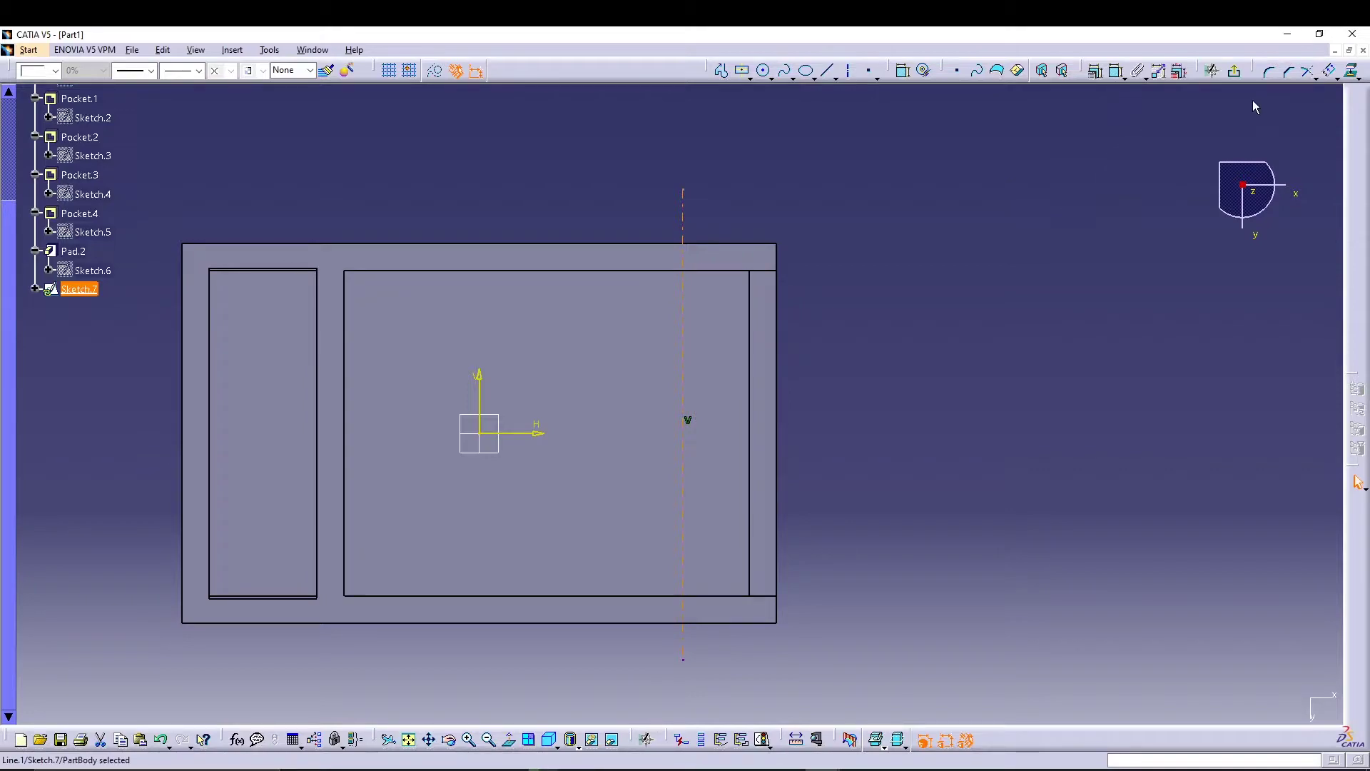
# - Dimension the distance from the vertical axis to the opening's nearby end edge and set it to 30 mm
pyautogui.click(1117, 70)
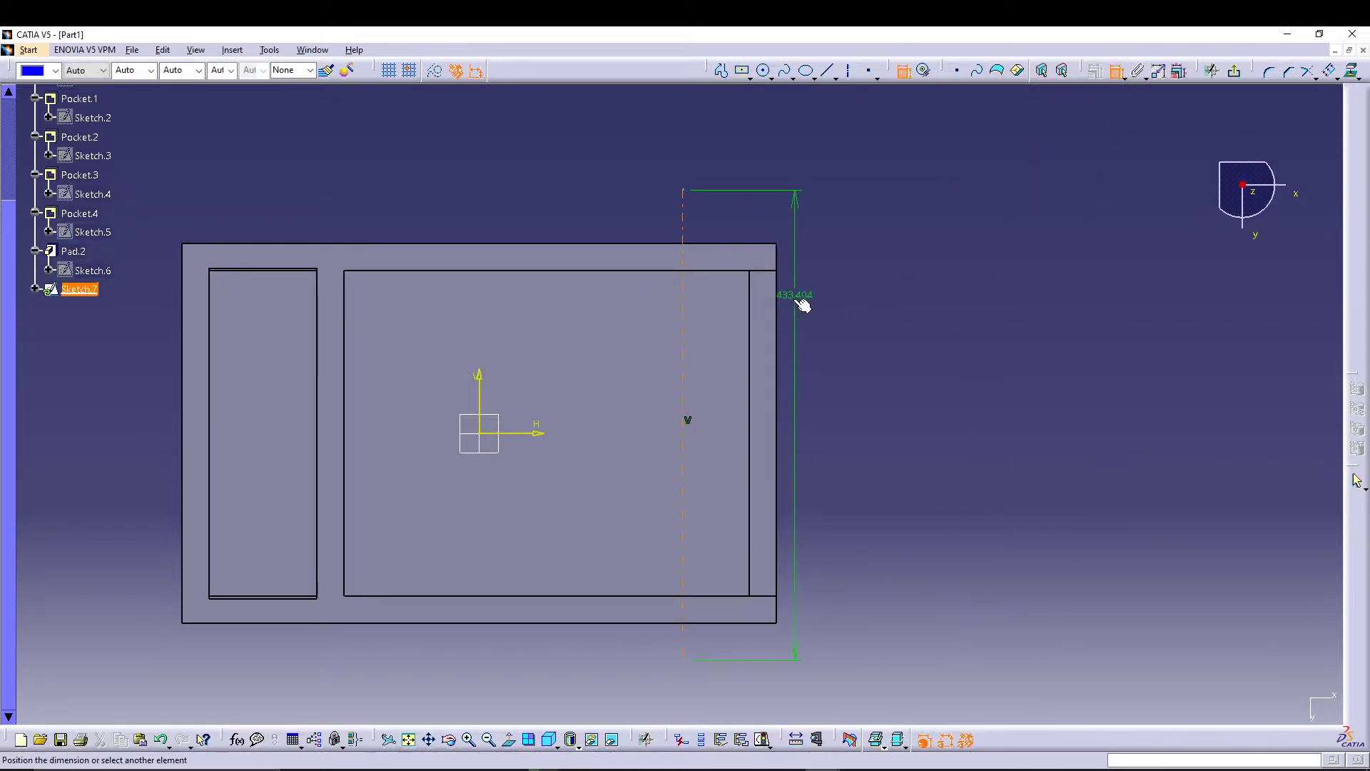
pyautogui.click(758, 317)
pyautogui.click(863, 282)
pyautogui.doubleClick(863, 281)
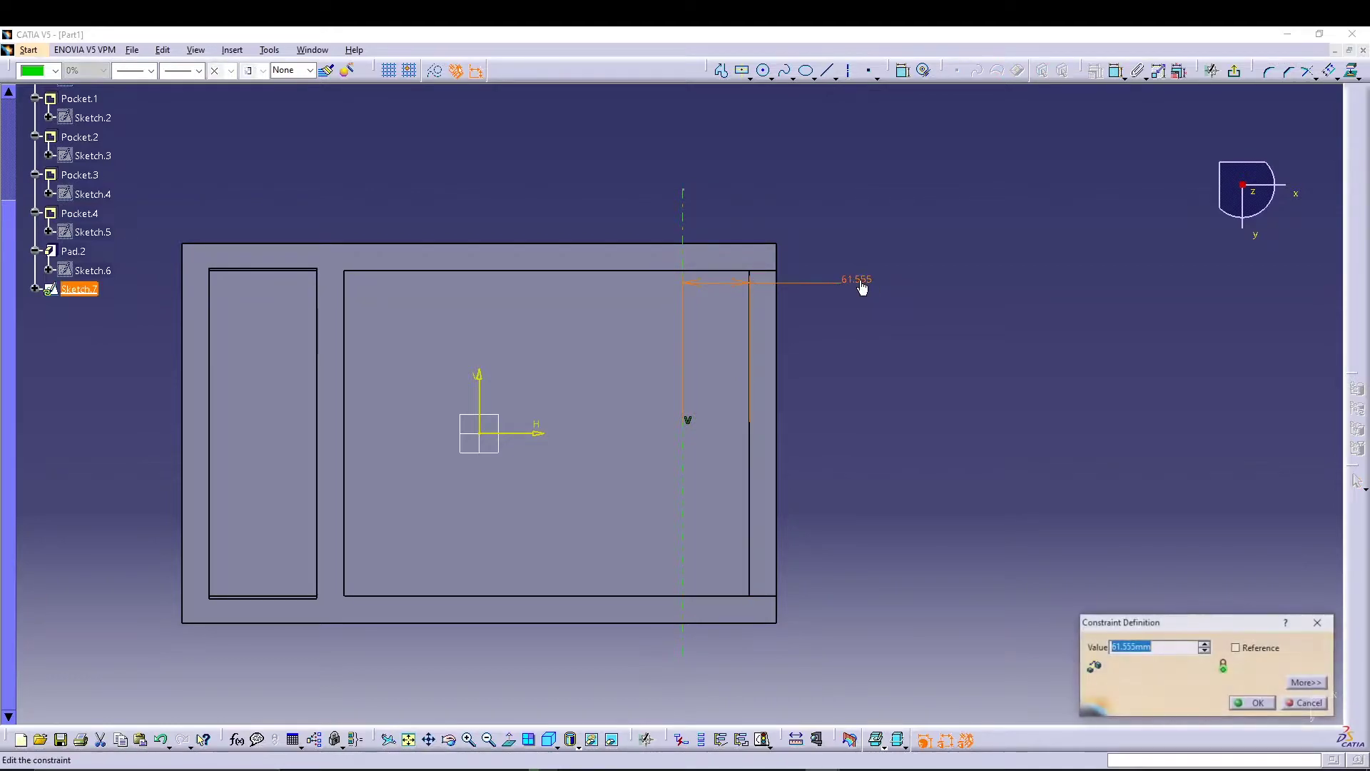
pyautogui.write('30')
pyautogui.press('Return')
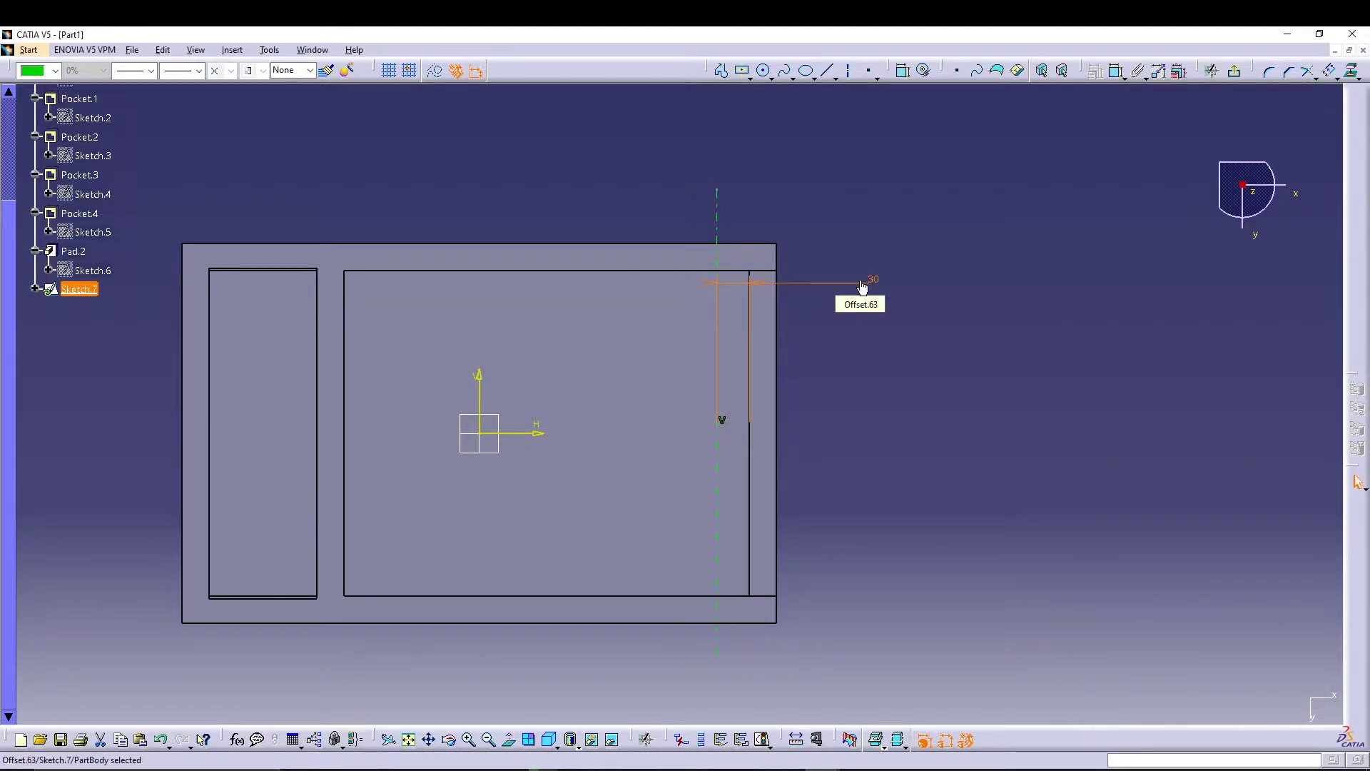
pyautogui.click(874, 326)
# - Draw a small centered rectangle on the vertical axis, just inside the opening's long edge at the upper corner
pyautogui.moveTo(828, 337); pyautogui.dragTo(776, 407, button='middle')
pyautogui.click(510, 742)
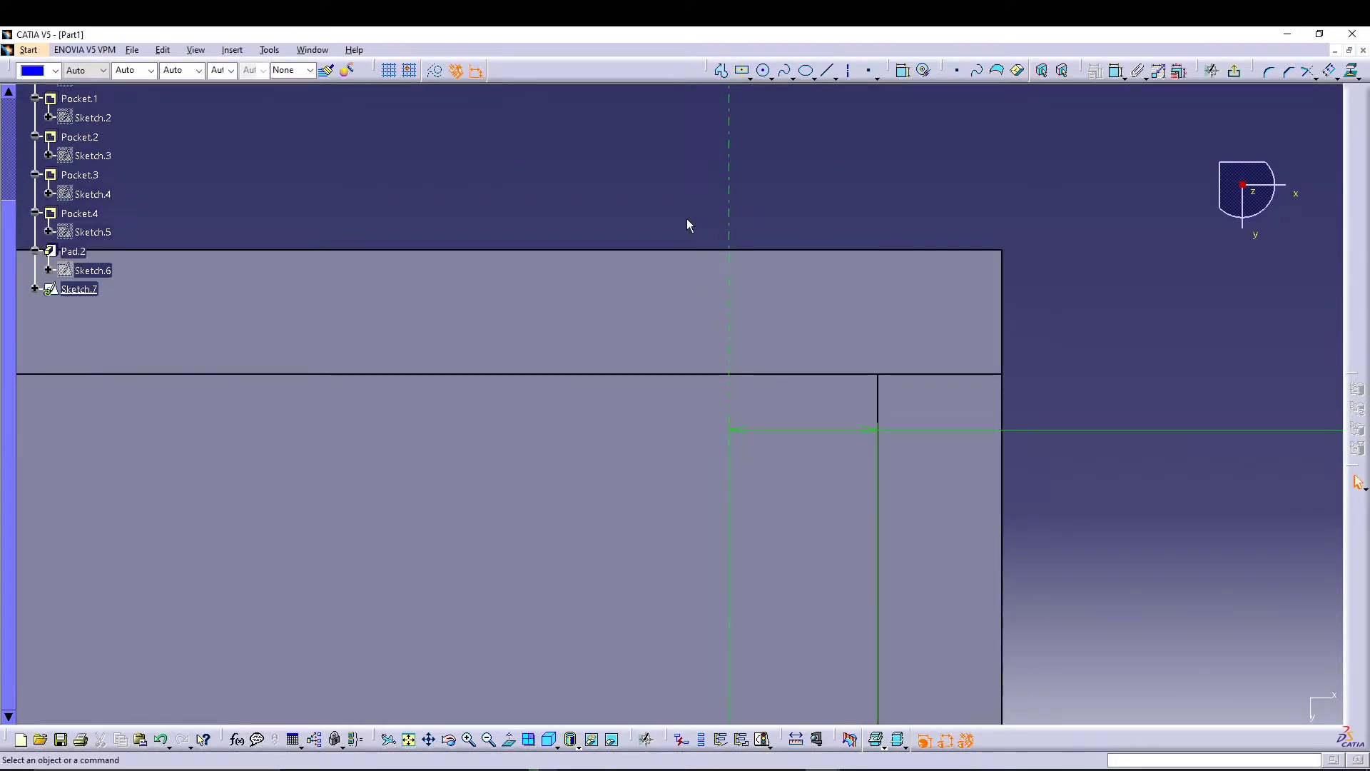
pyautogui.click(743, 70)
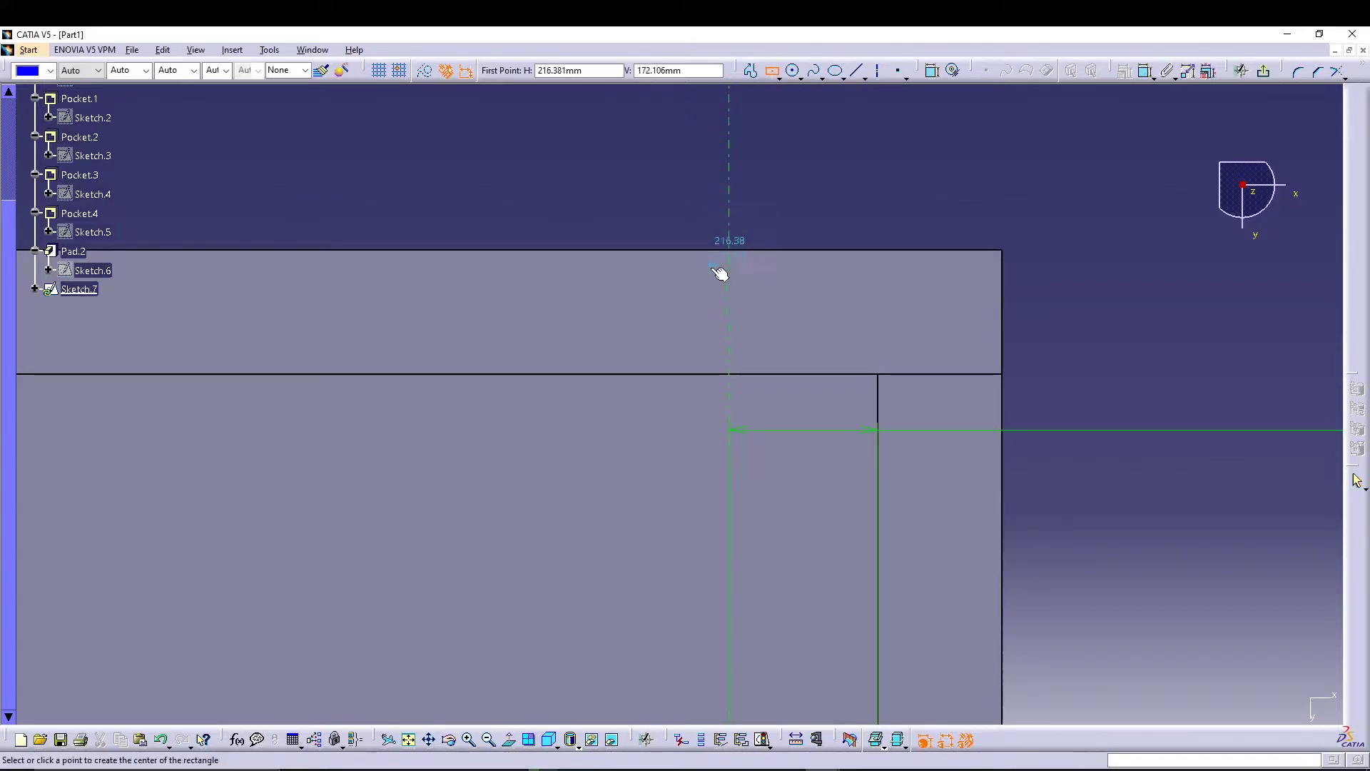
pyautogui.click(729, 416)
pyautogui.click(774, 391)
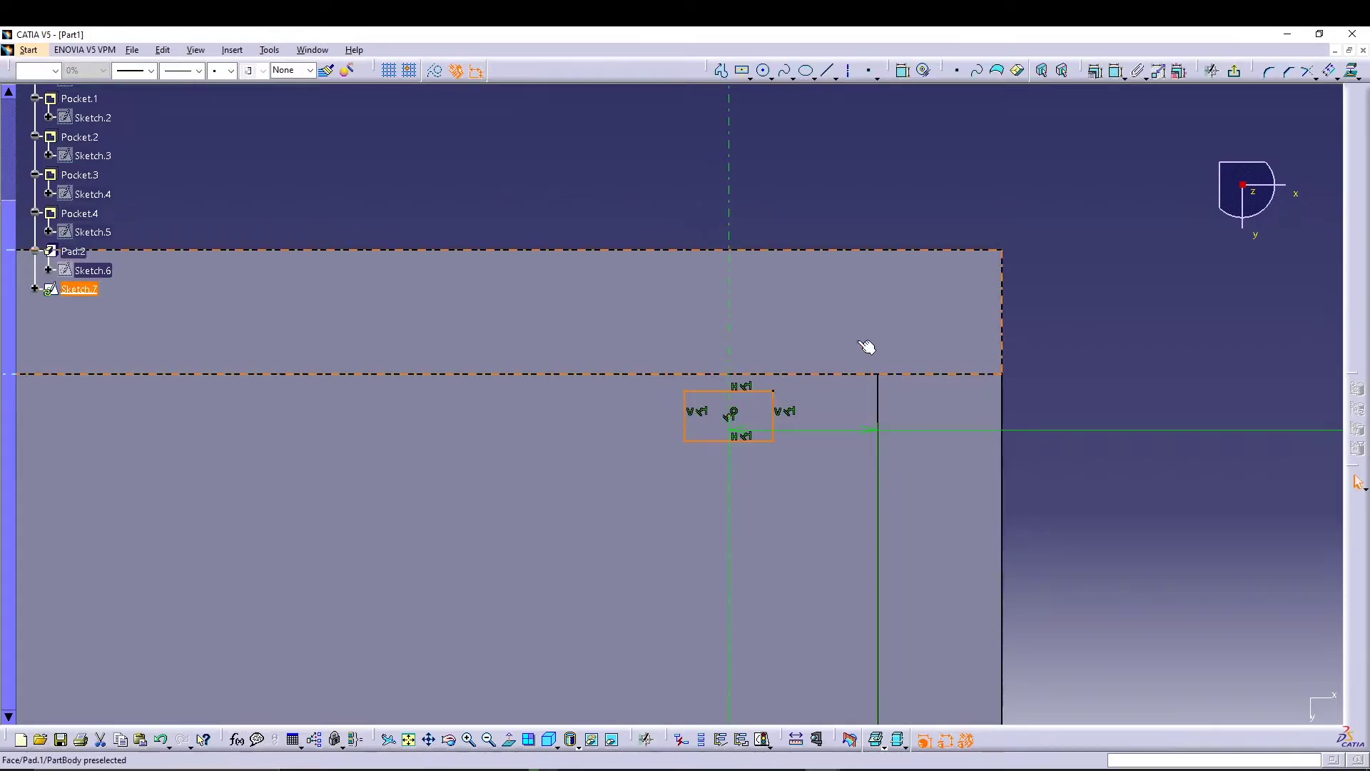
# - Make the small rectangle's upper side coincident with the frame opening's long inner edge
pyautogui.click(746, 391)
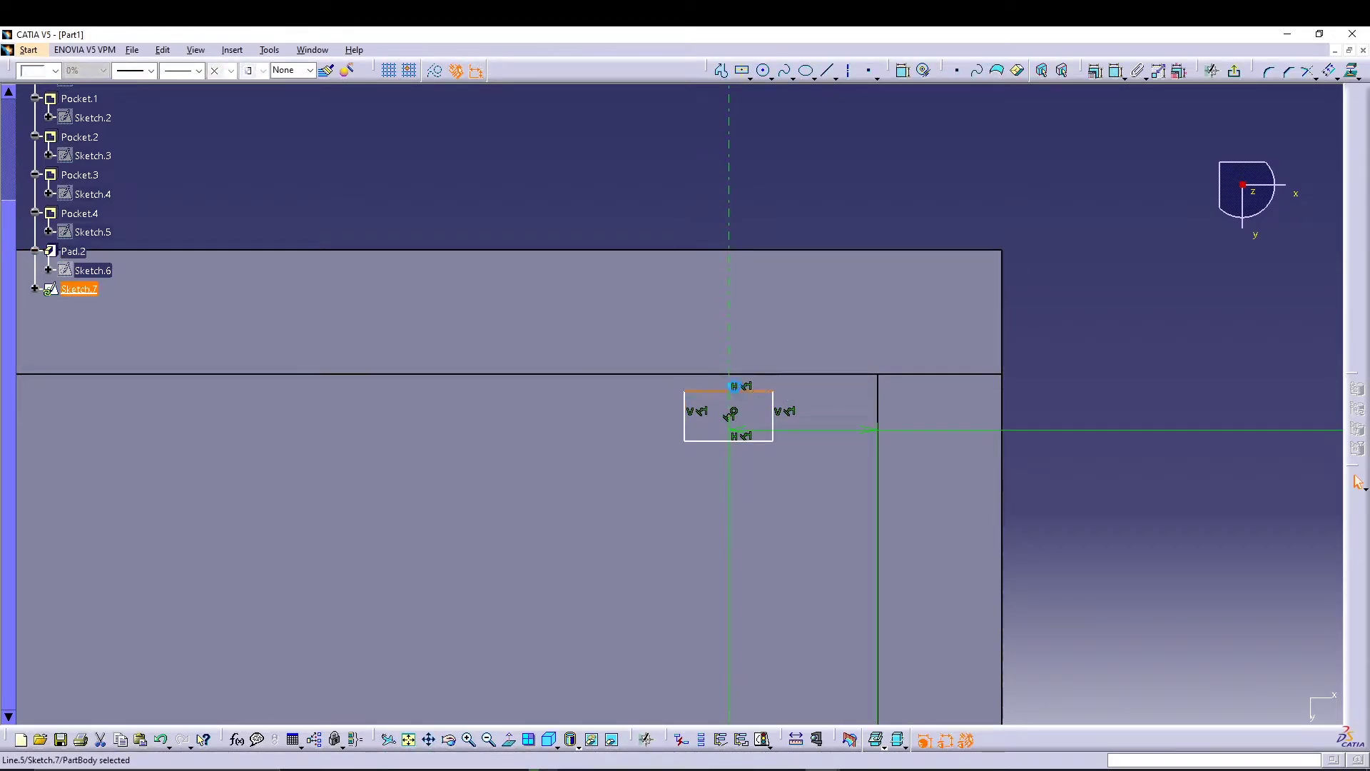
pyautogui.keyDown('ctrl'); pyautogui.click(735, 374); pyautogui.keyUp('ctrl')
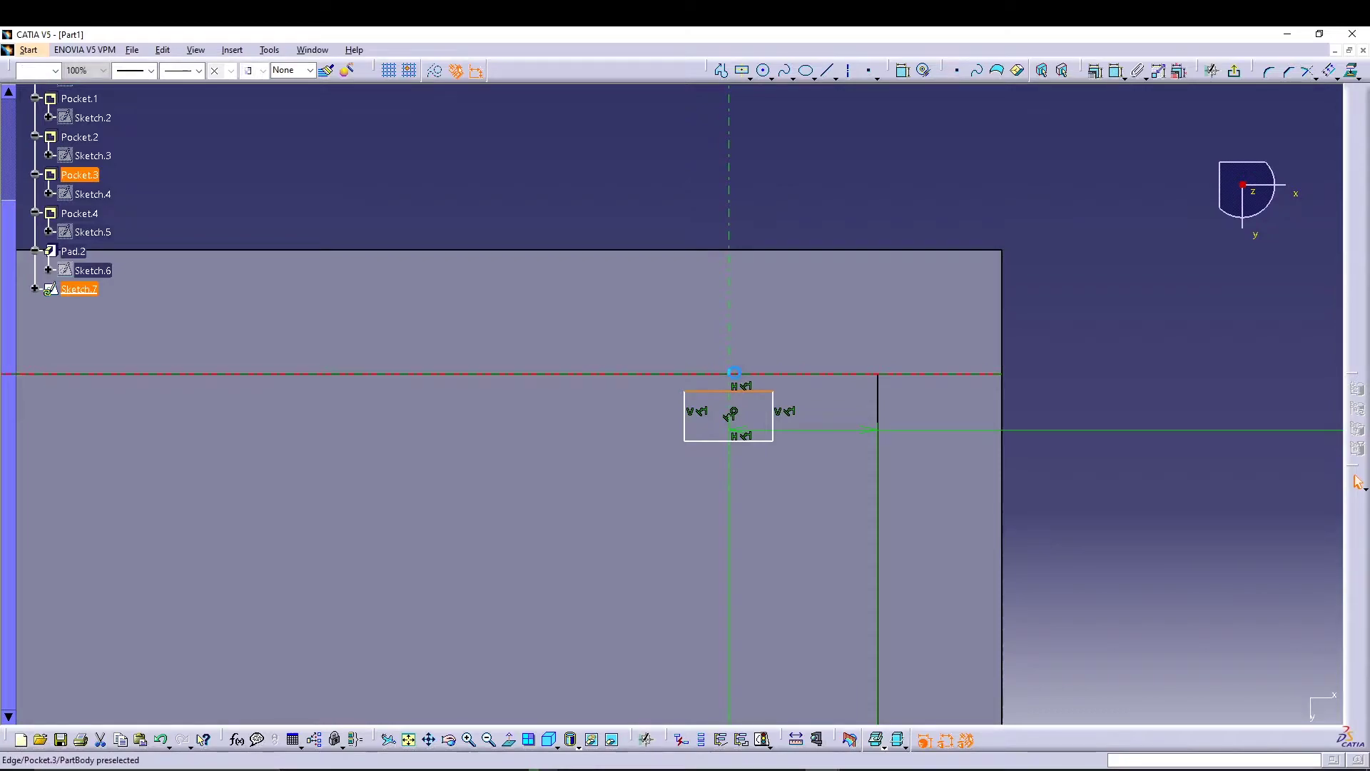
pyautogui.click(1104, 73)
pyautogui.click(936, 282)
pyautogui.press('Return')
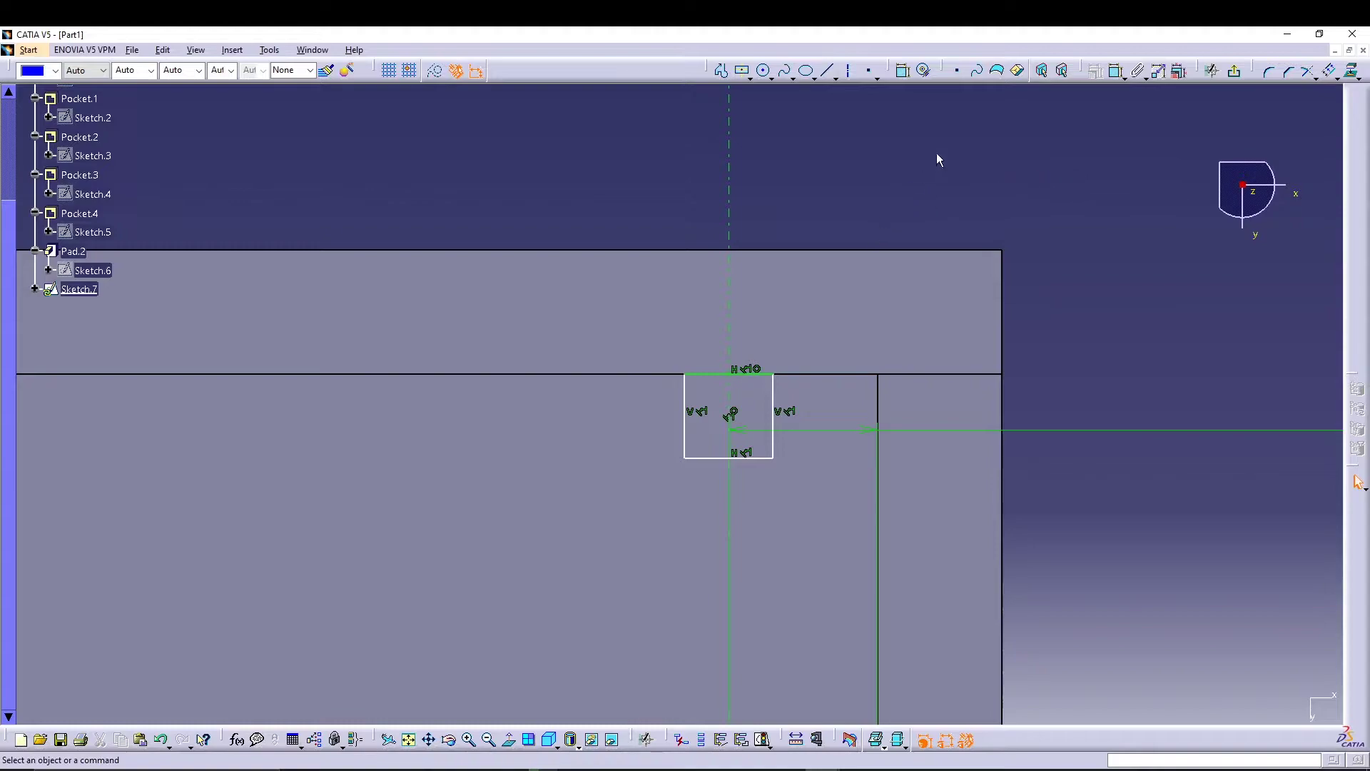
# - Dimension the small rectangle's width along the frame edge and set it to 20 mm
pyautogui.click(903, 70)
pyautogui.click(744, 374)
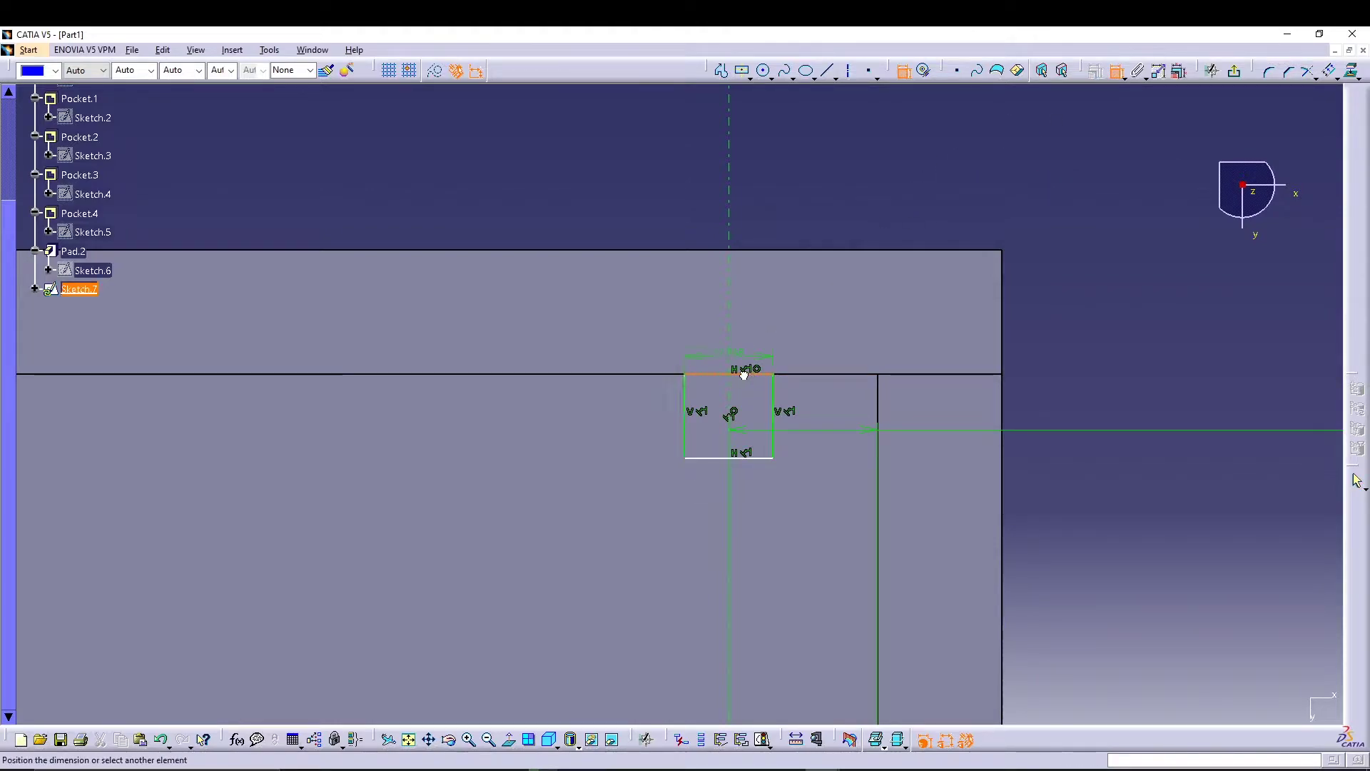
pyautogui.click(752, 215)
pyautogui.doubleClick(752, 217)
pyautogui.write('20')
pyautogui.press('Return')
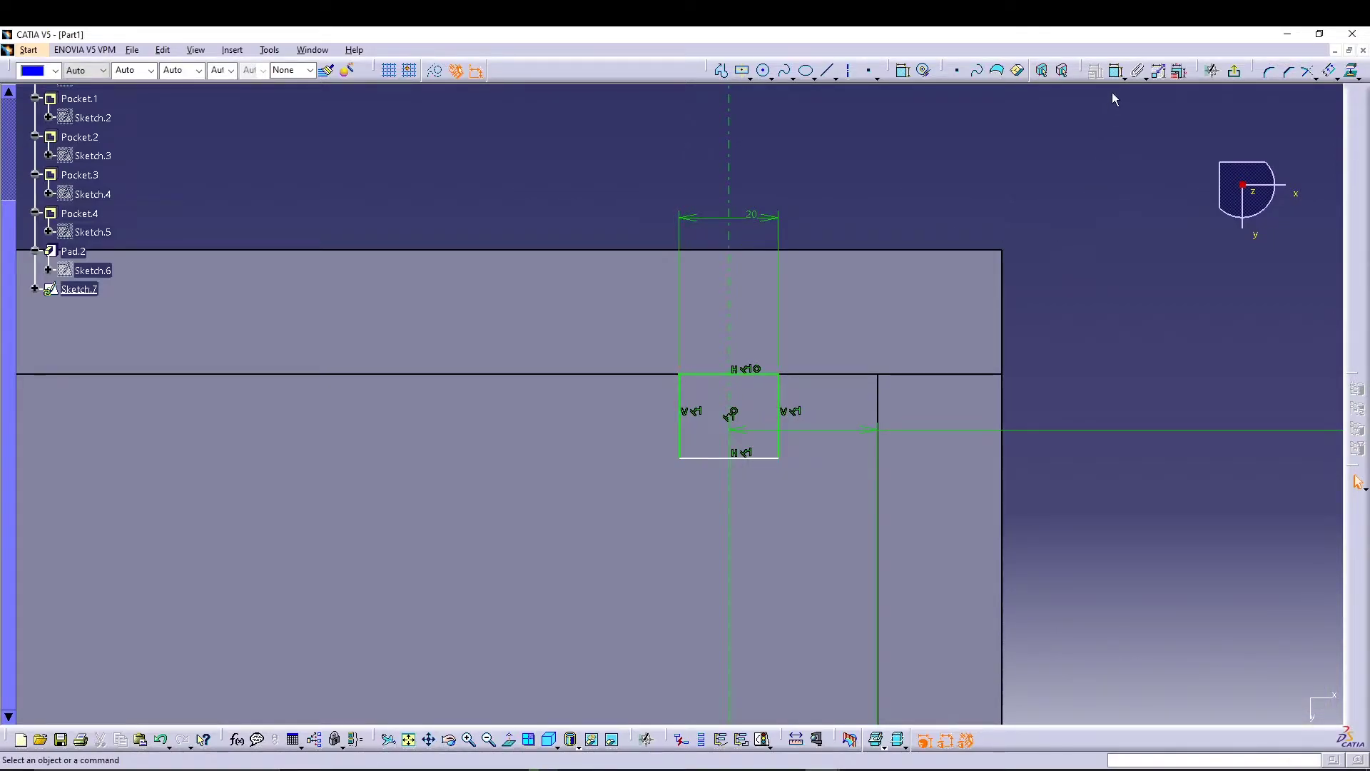
# - Dimension the small rectangle's height, perpendicular to the frame edge, and set it to 12 mm
pyautogui.click(789, 410)
pyautogui.click(1062, 402)
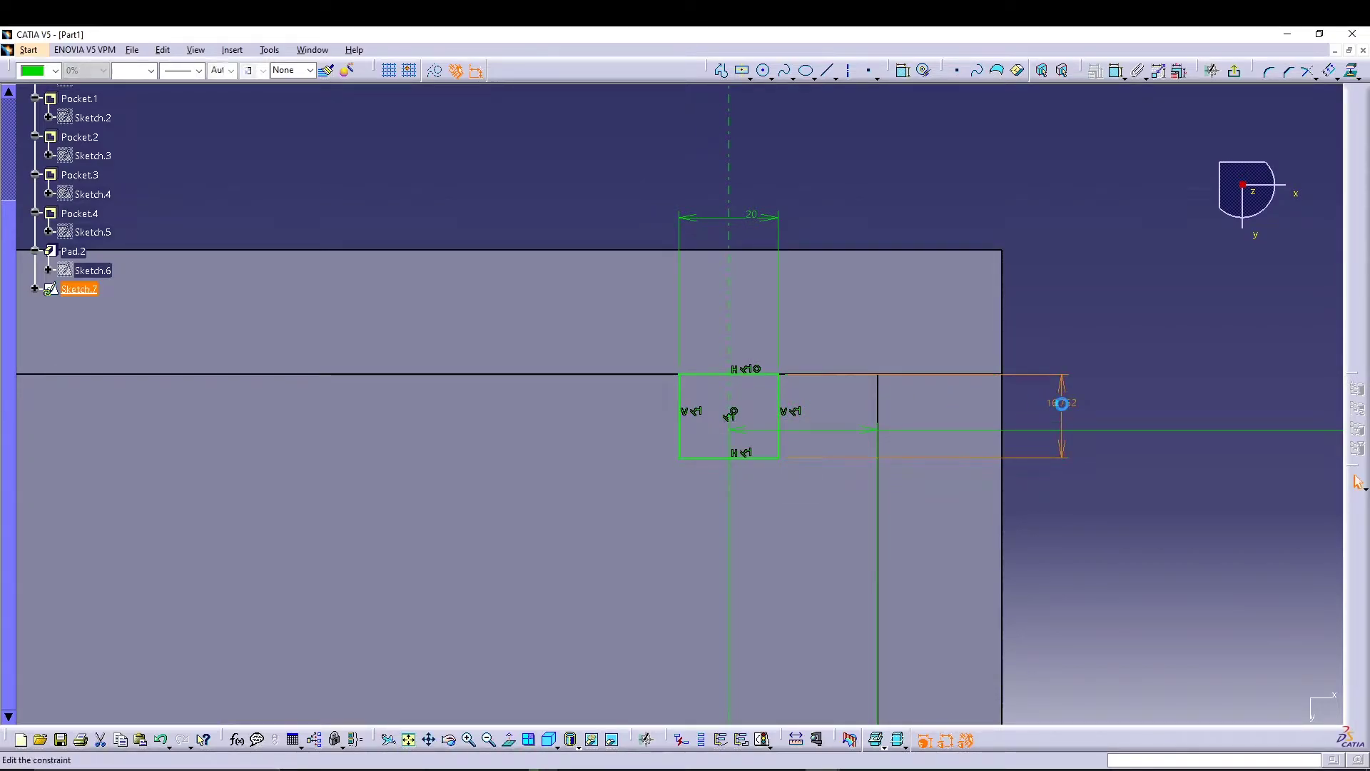
pyautogui.doubleClick(1062, 404)
pyautogui.write('12')
pyautogui.press('Return')
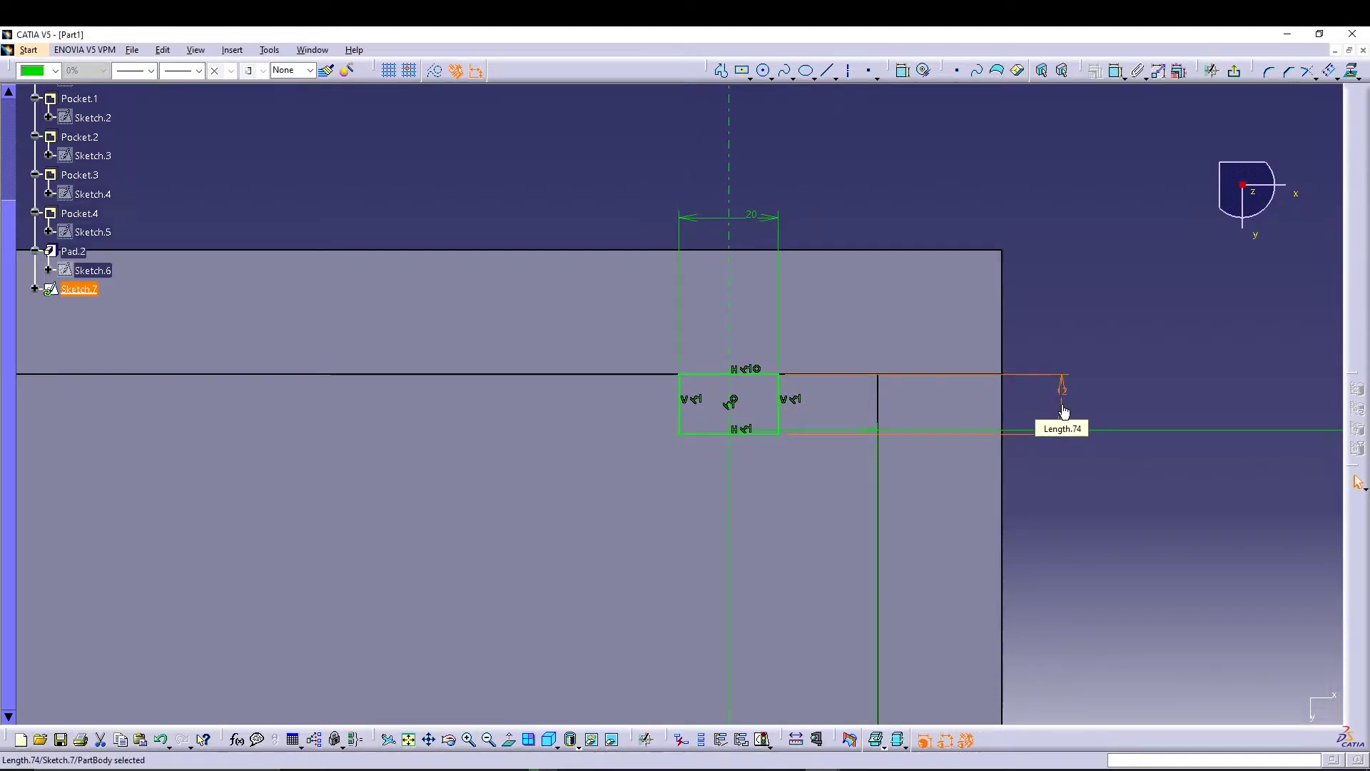
pyautogui.click(1116, 341)
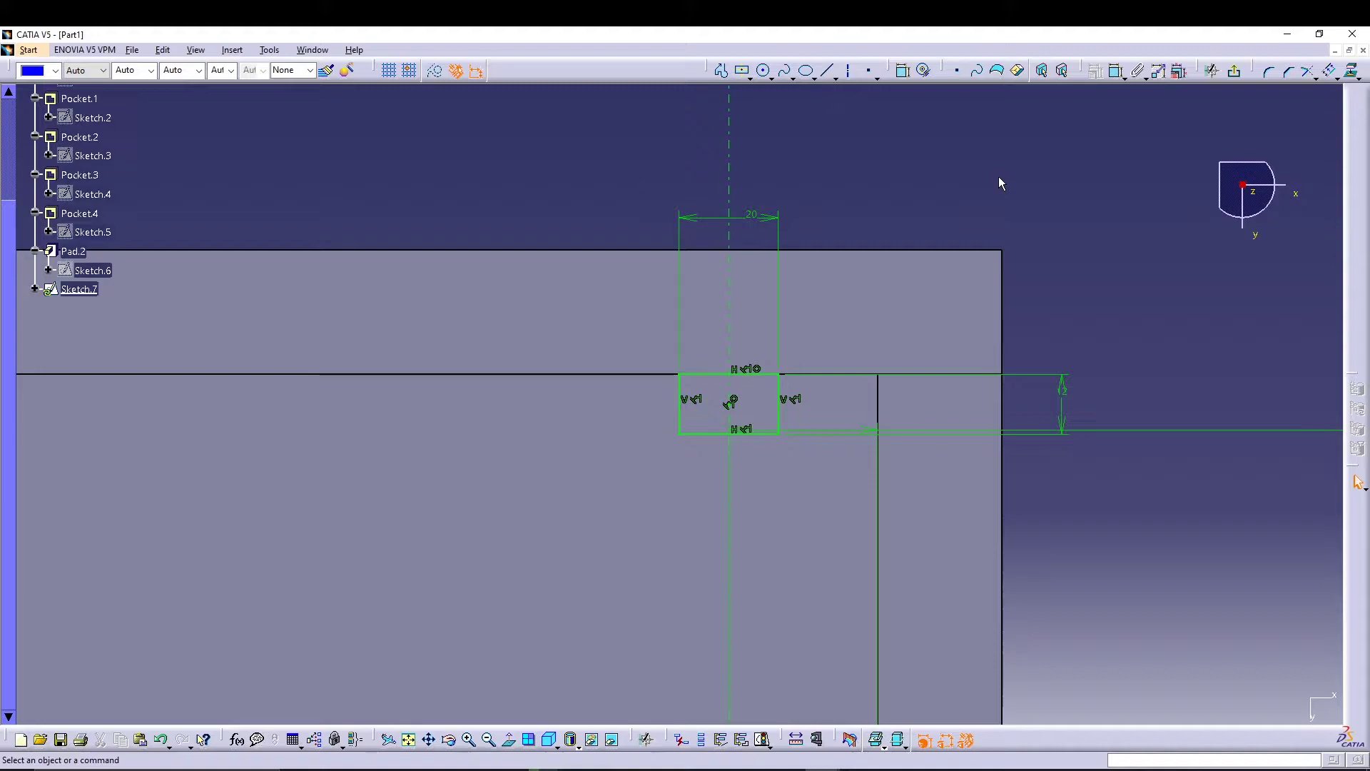
# - Set the small rectangle's height dimension to 20 mm
pyautogui.doubleClick(1068, 400)
pyautogui.write('20')
pyautogui.press('Return')
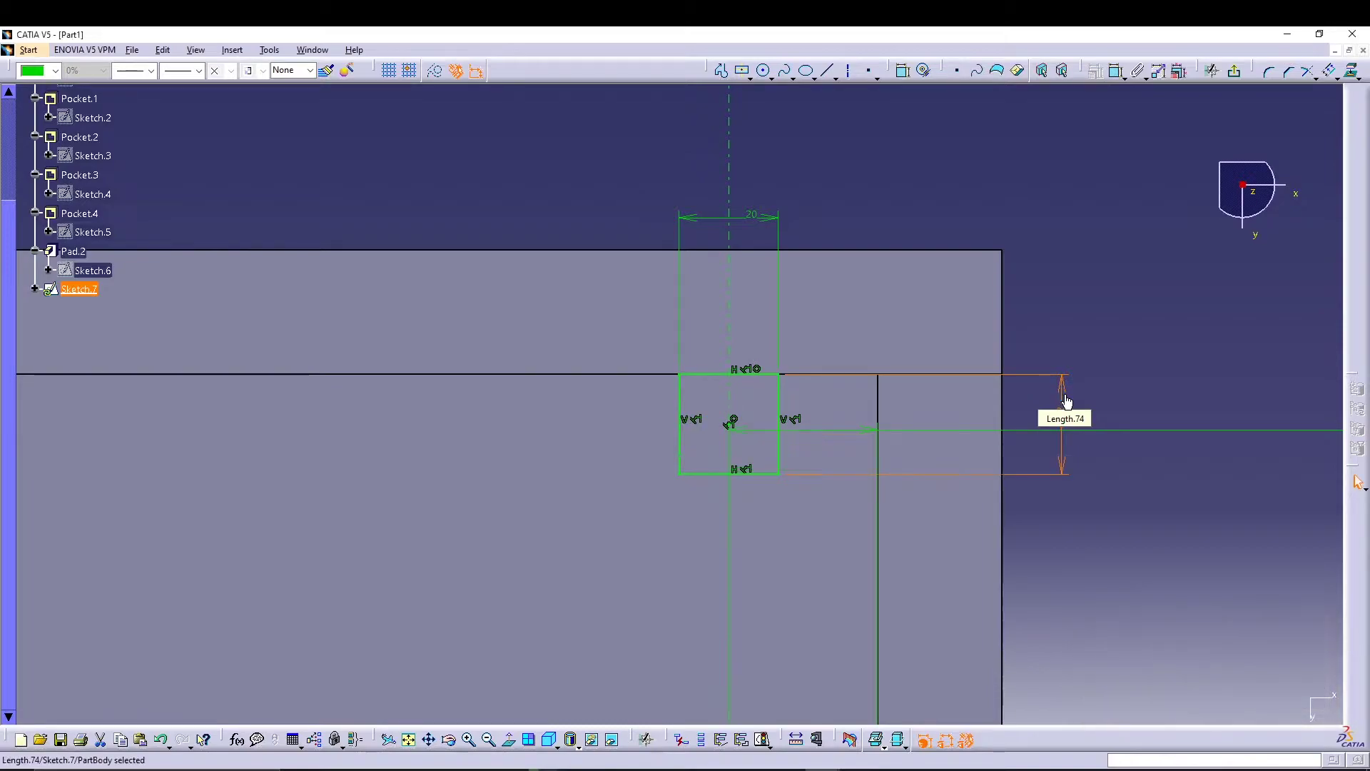
pyautogui.click(1074, 277)
# - Round the rectangle's free corner nearest the opening's end edge with an 8 mm radius, converting the side's length constraint to a distance
pyautogui.click(1268, 70)
pyautogui.click(781, 450)
pyautogui.click(771, 473)
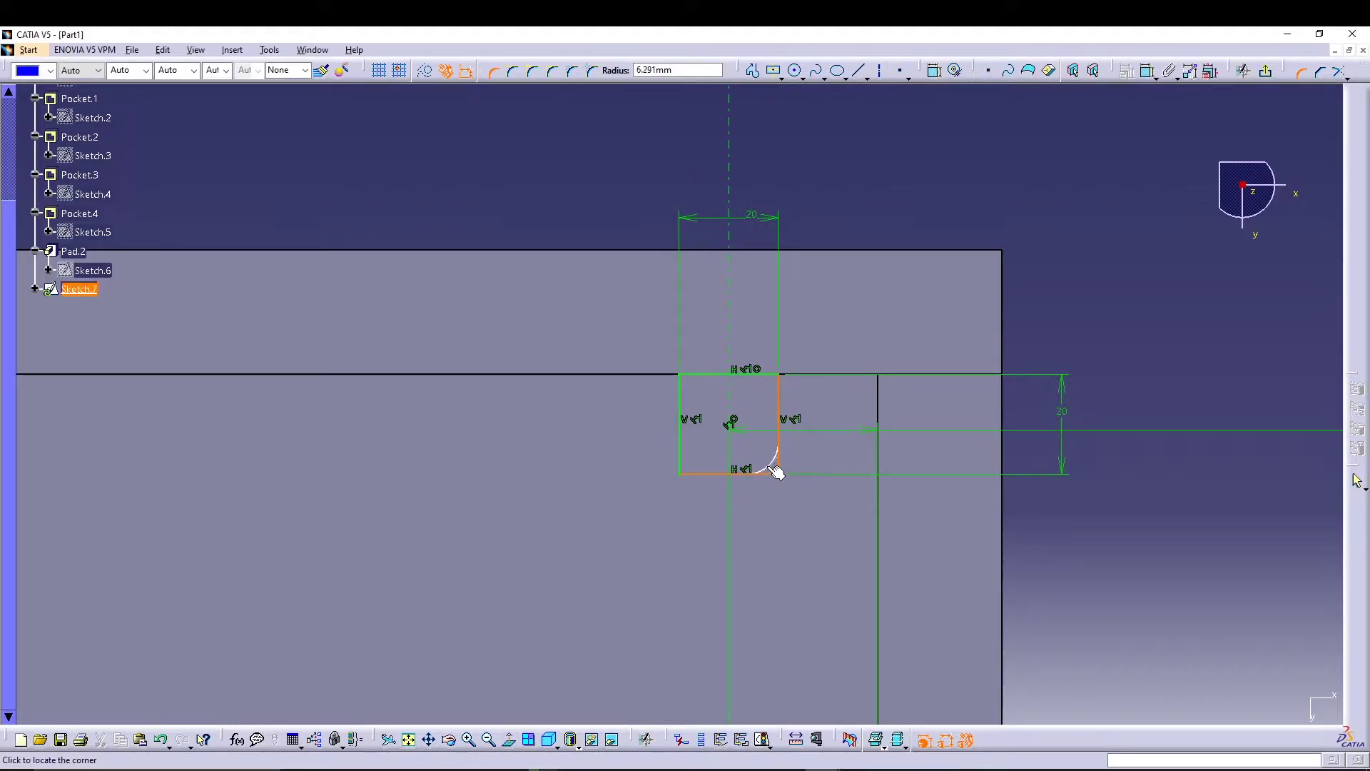
pyautogui.write('8')
pyautogui.press('Return')
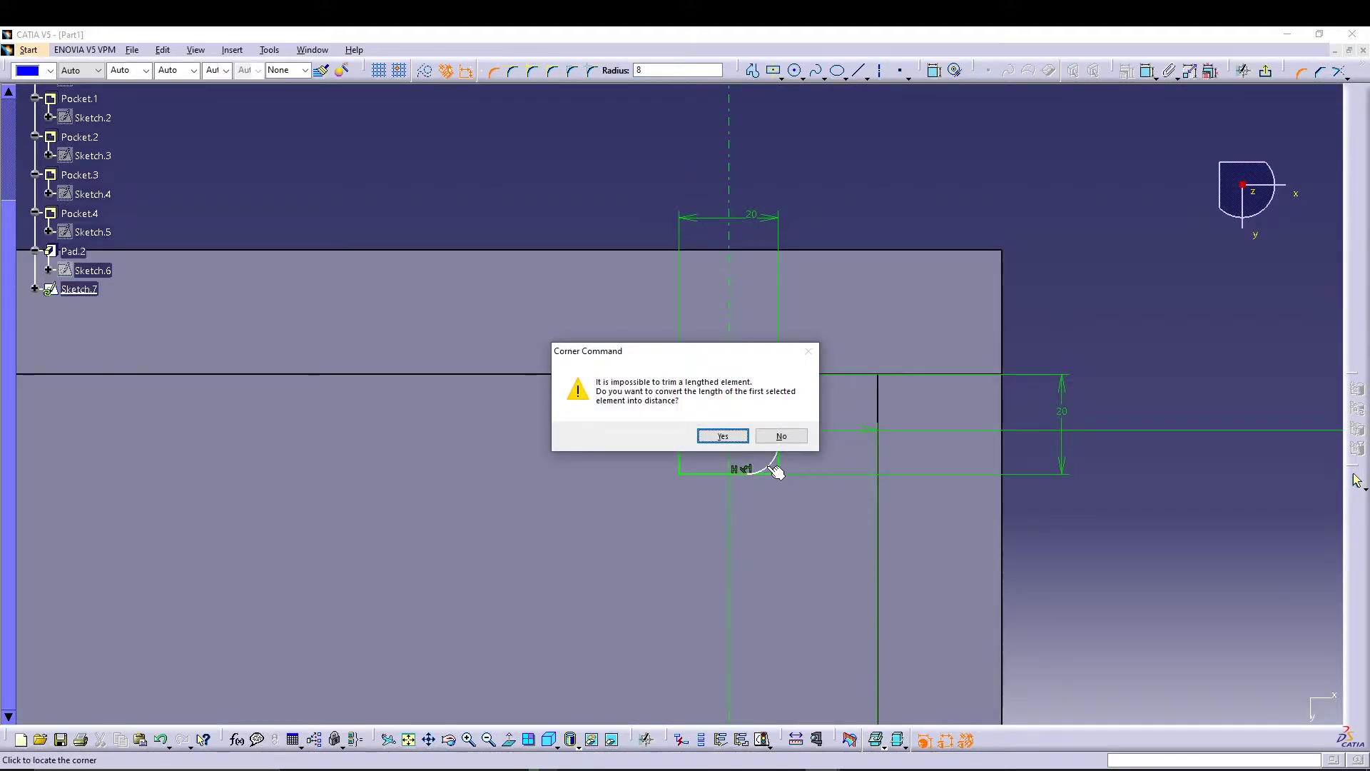
pyautogui.press('Return')
# - Round the rectangle's other free corner to match the first, leaving the side on the frame edge square
pyautogui.click(1270, 73)
pyautogui.click(682, 458)
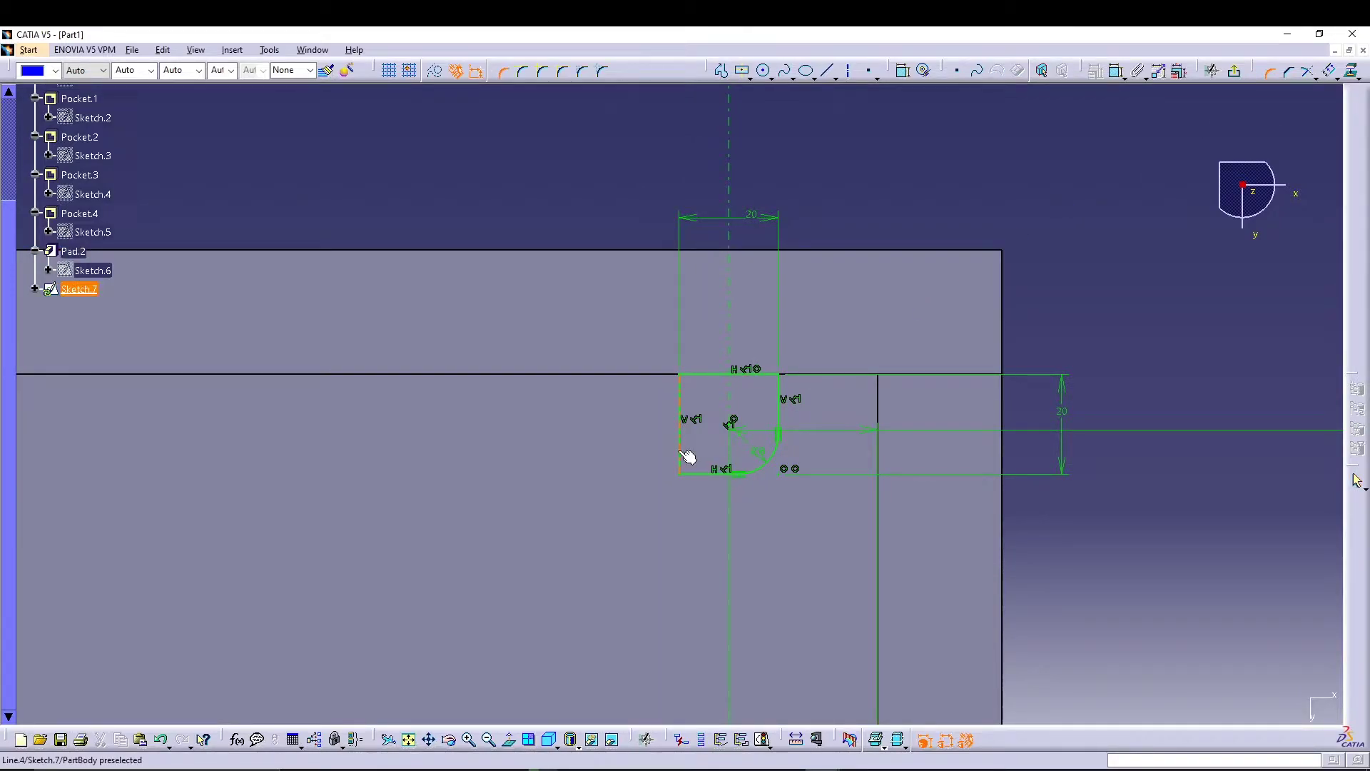
pyautogui.click(710, 474)
pyautogui.click(691, 464)
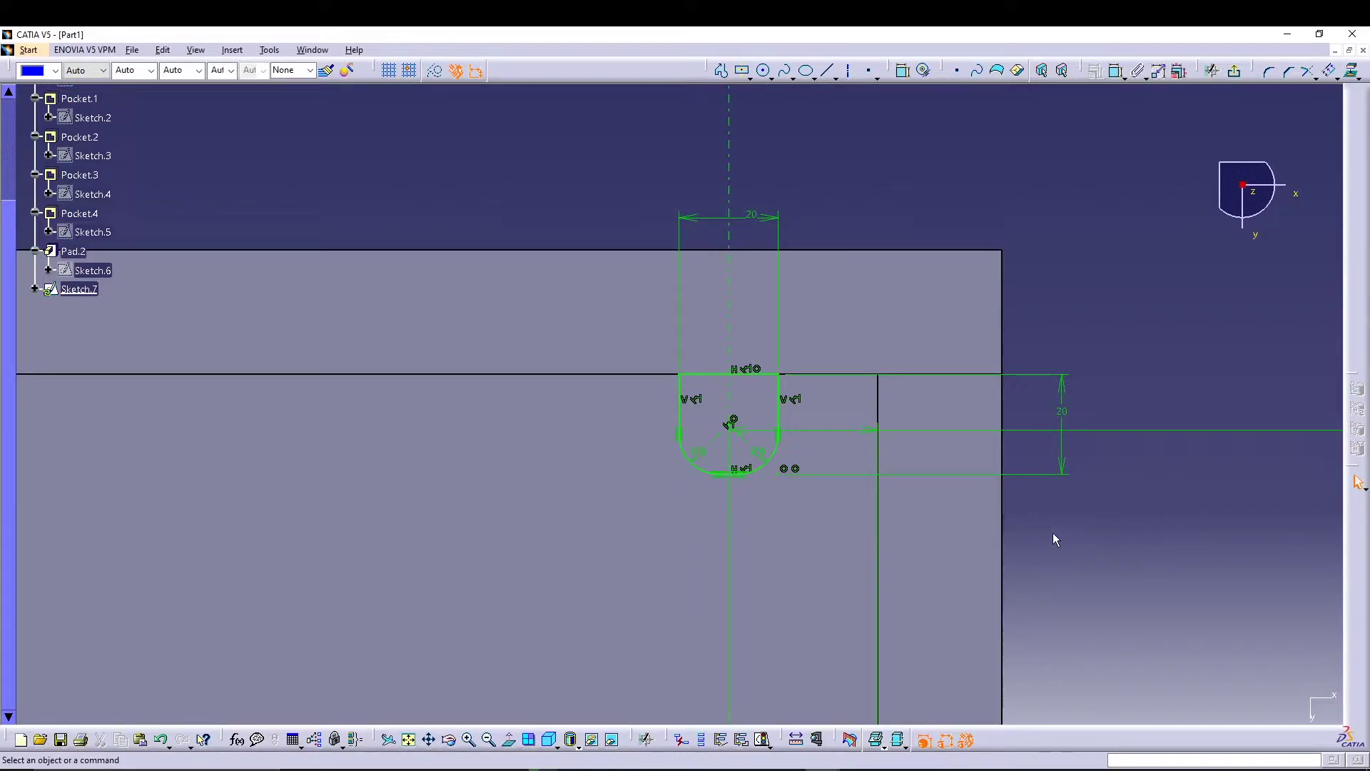
# - Mirror the rounded tab profile about the sketch's horizontal axis onto the opposite long edge
pyautogui.moveTo(1089, 541); pyautogui.dragTo(1012, 463, button='middle')
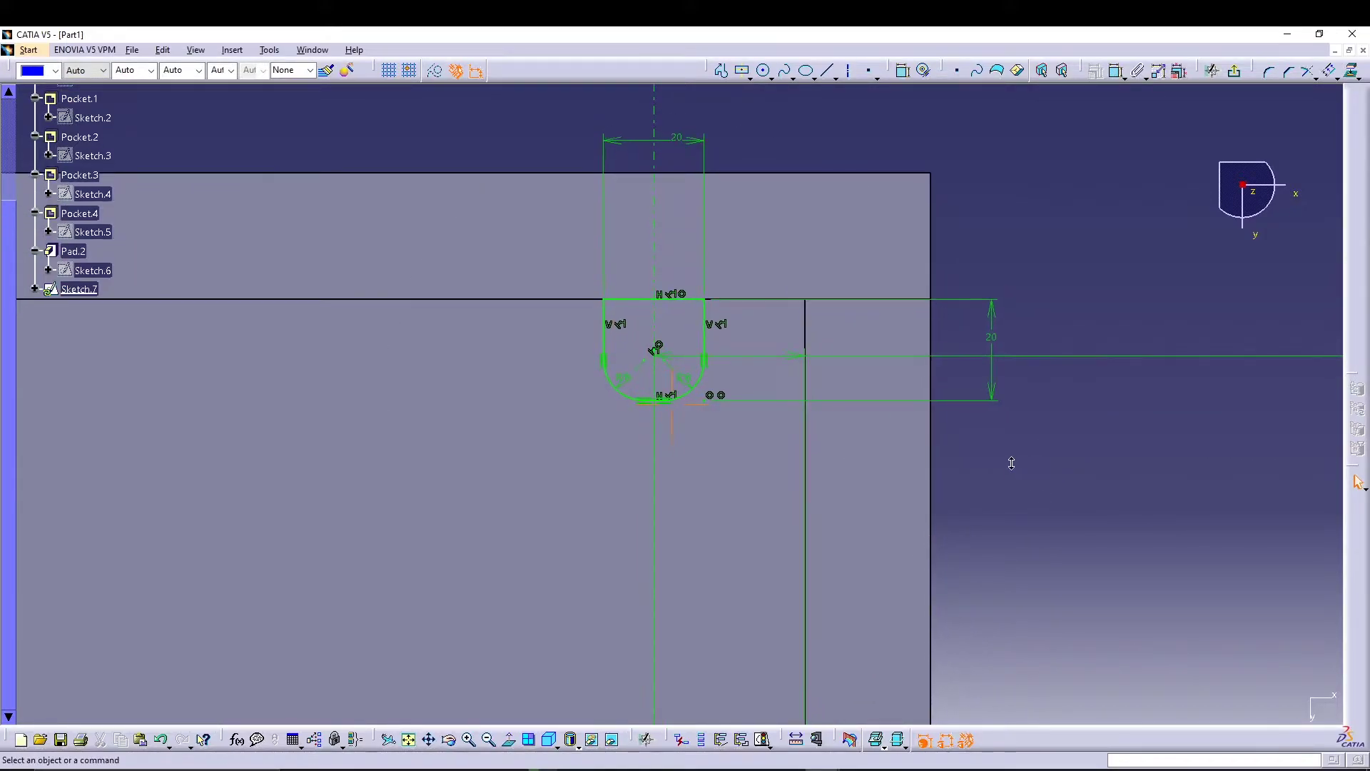
pyautogui.moveTo(1012, 463)
pyautogui.mouseDown()
pyautogui.moveTo(671, 461)
pyautogui.moveTo(499, 272)
pyautogui.moveTo(577, 243)
pyautogui.mouseUp()
pyautogui.moveTo(1009, 439); pyautogui.dragTo(1021, 582, button='middle')
pyautogui.moveTo(917, 603); pyautogui.dragTo(997, 372, button='middle')
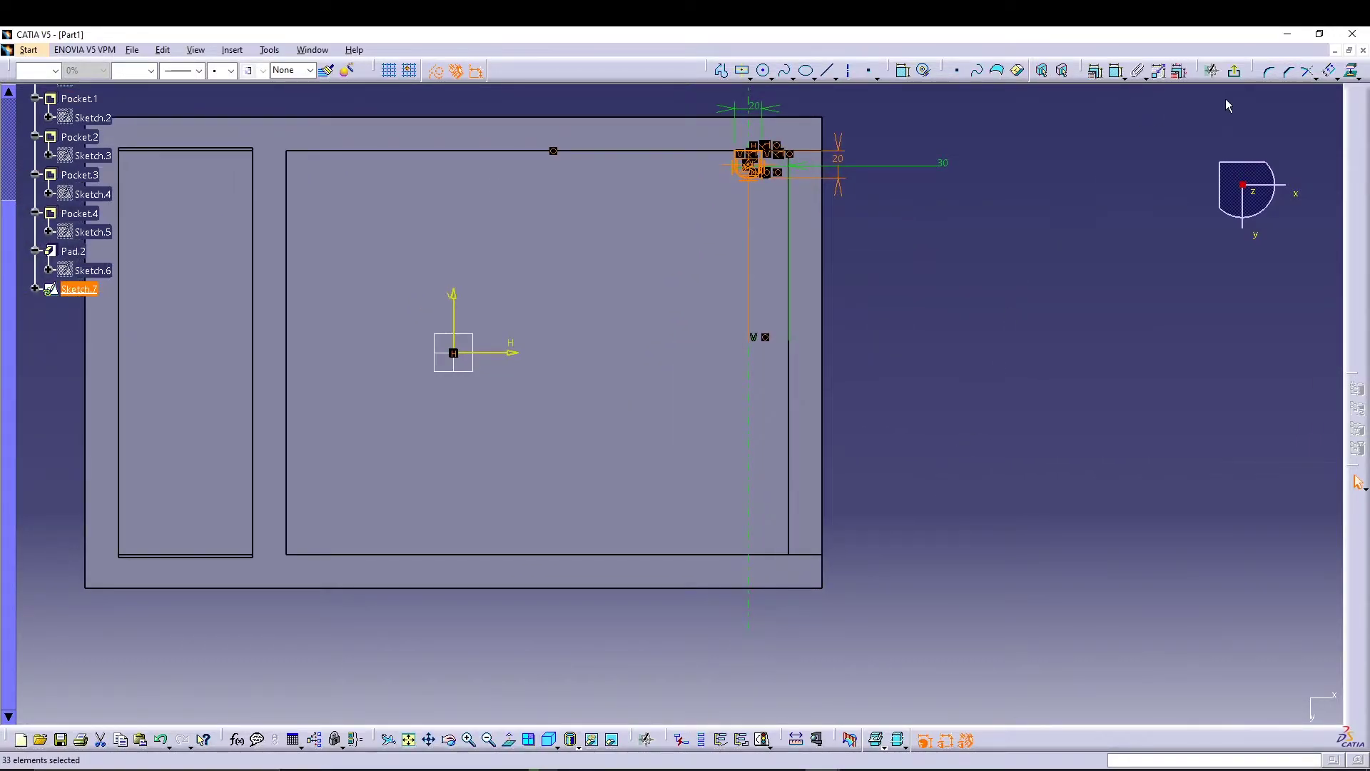
pyautogui.click(1333, 71)
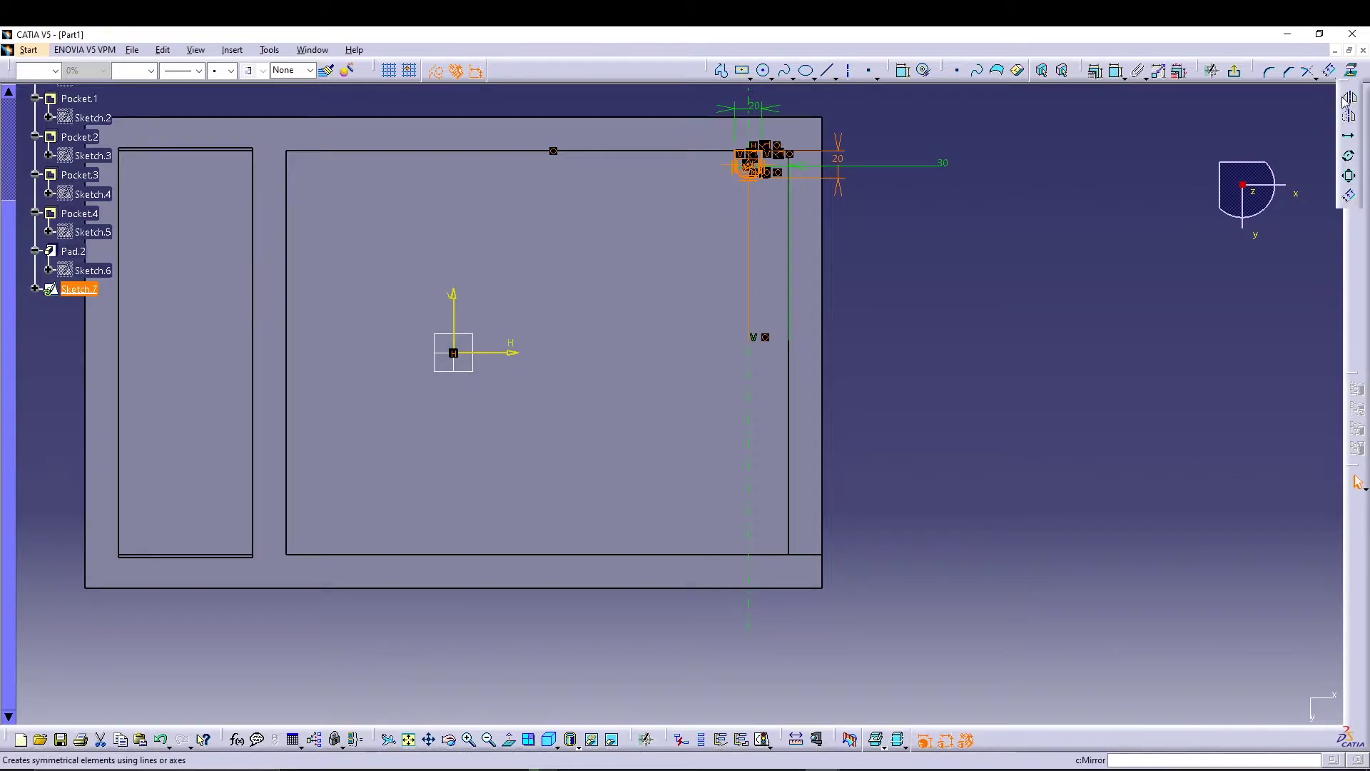
pyautogui.click(511, 355)
pyautogui.click(509, 354)
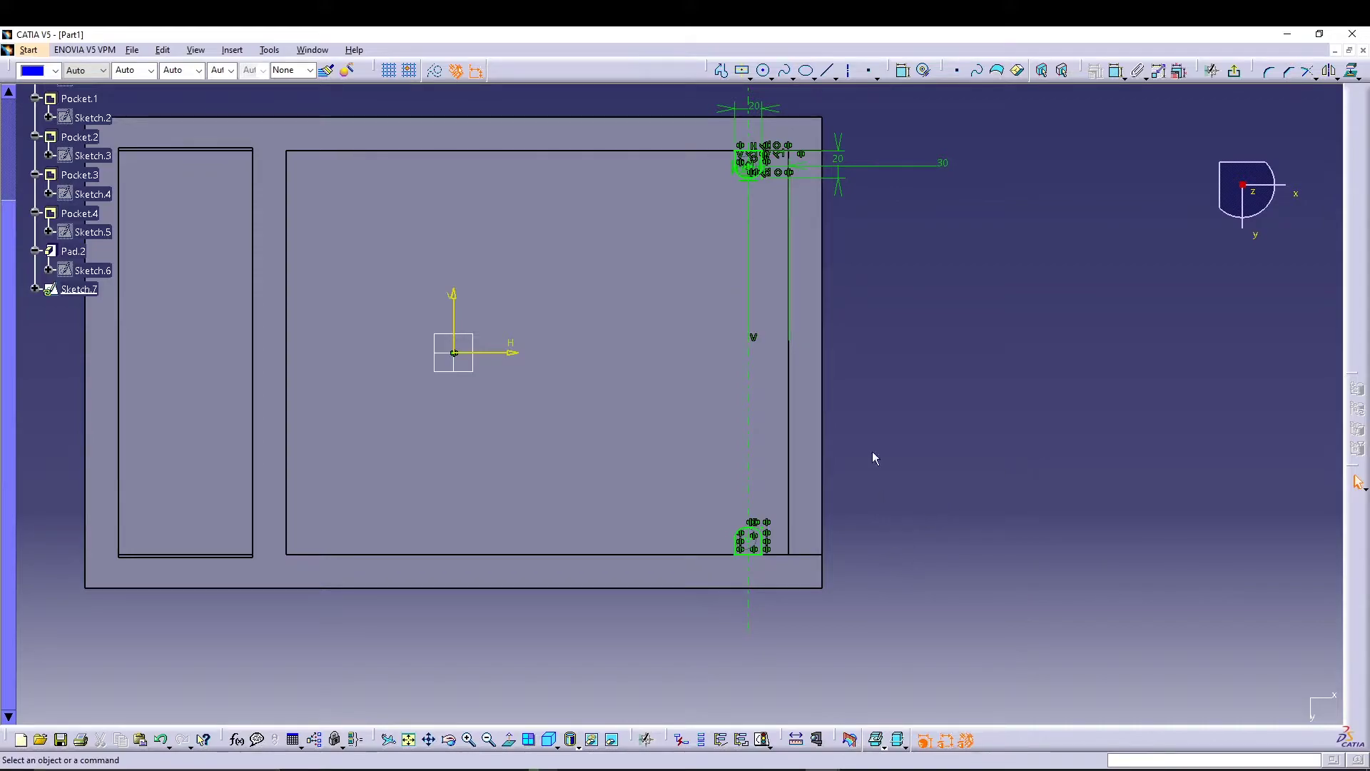
# - Mirror both rounded tab profiles about the sketch's vertical axis to the other end of the frame
pyautogui.moveTo(859, 116); pyautogui.dragTo(716, 589)
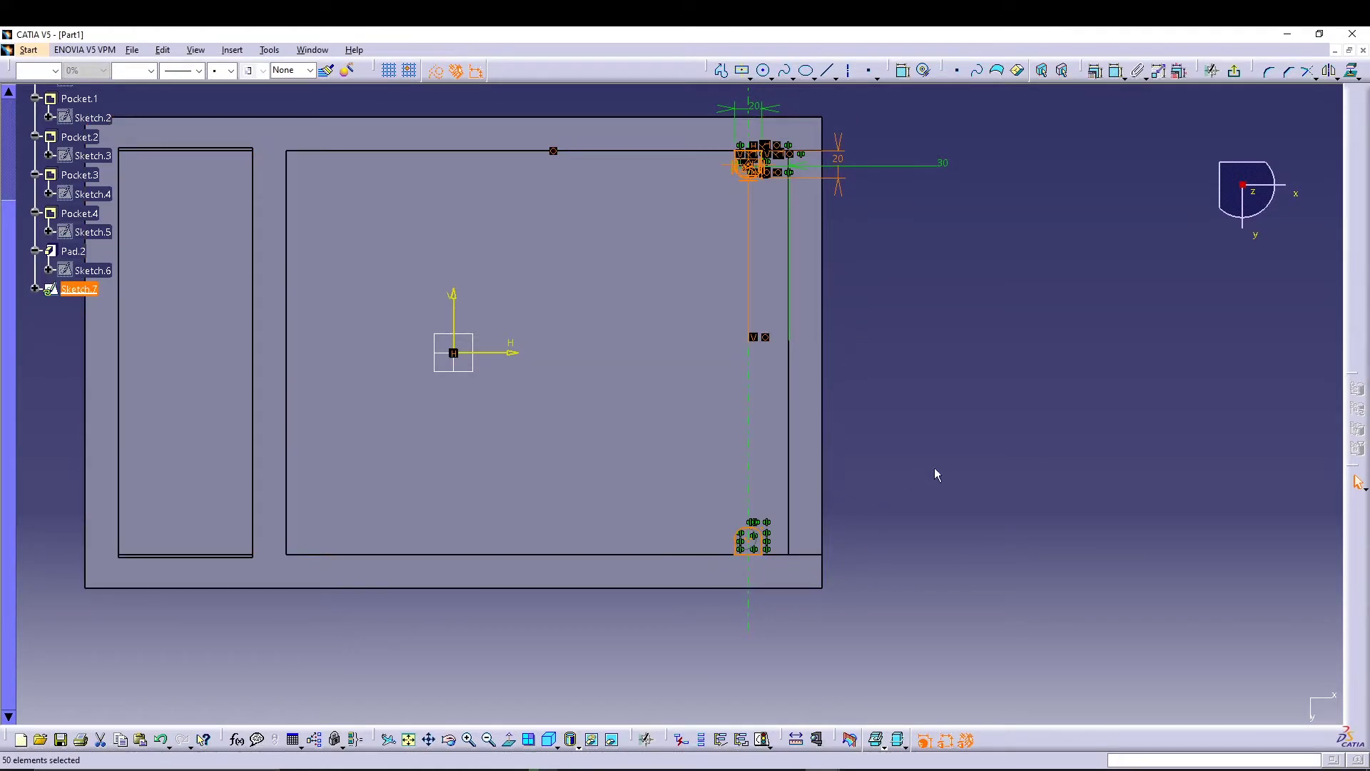
pyautogui.click(1329, 71)
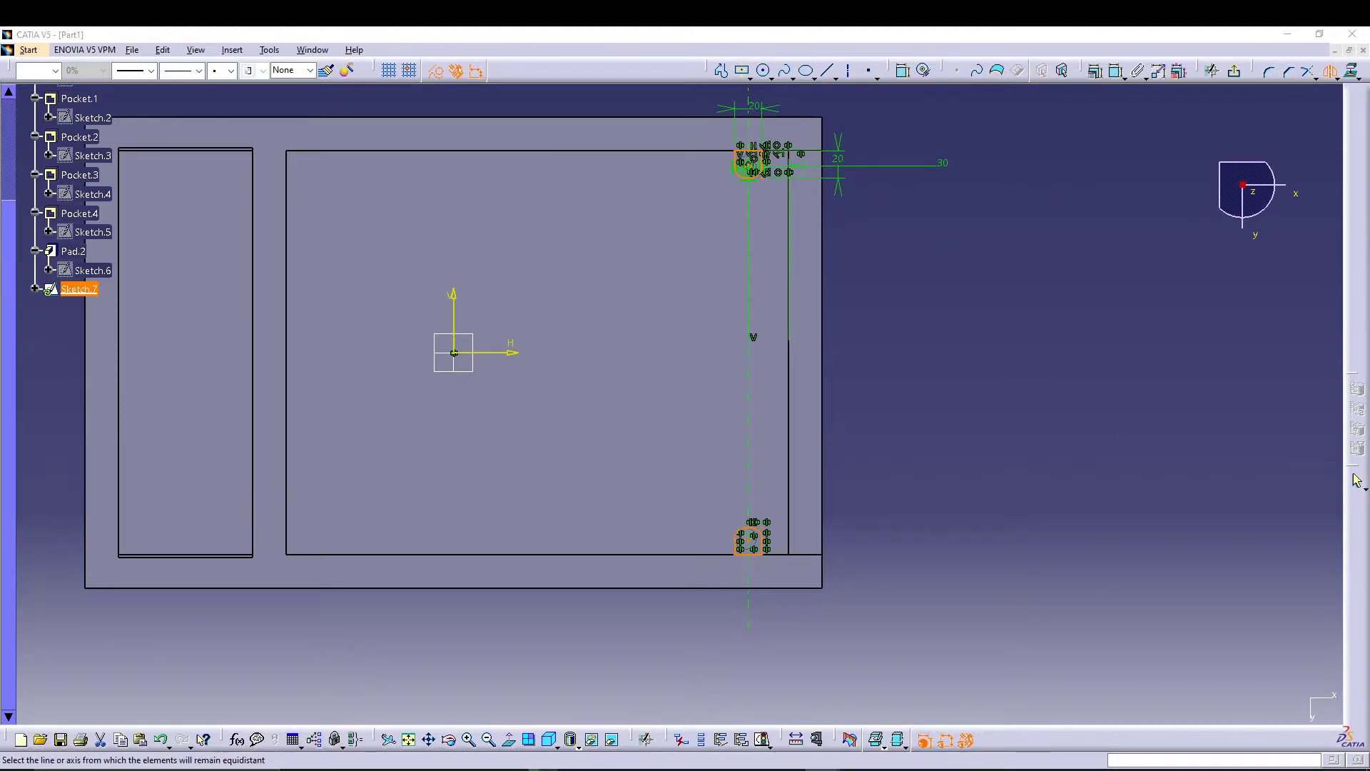
pyautogui.click(454, 298)
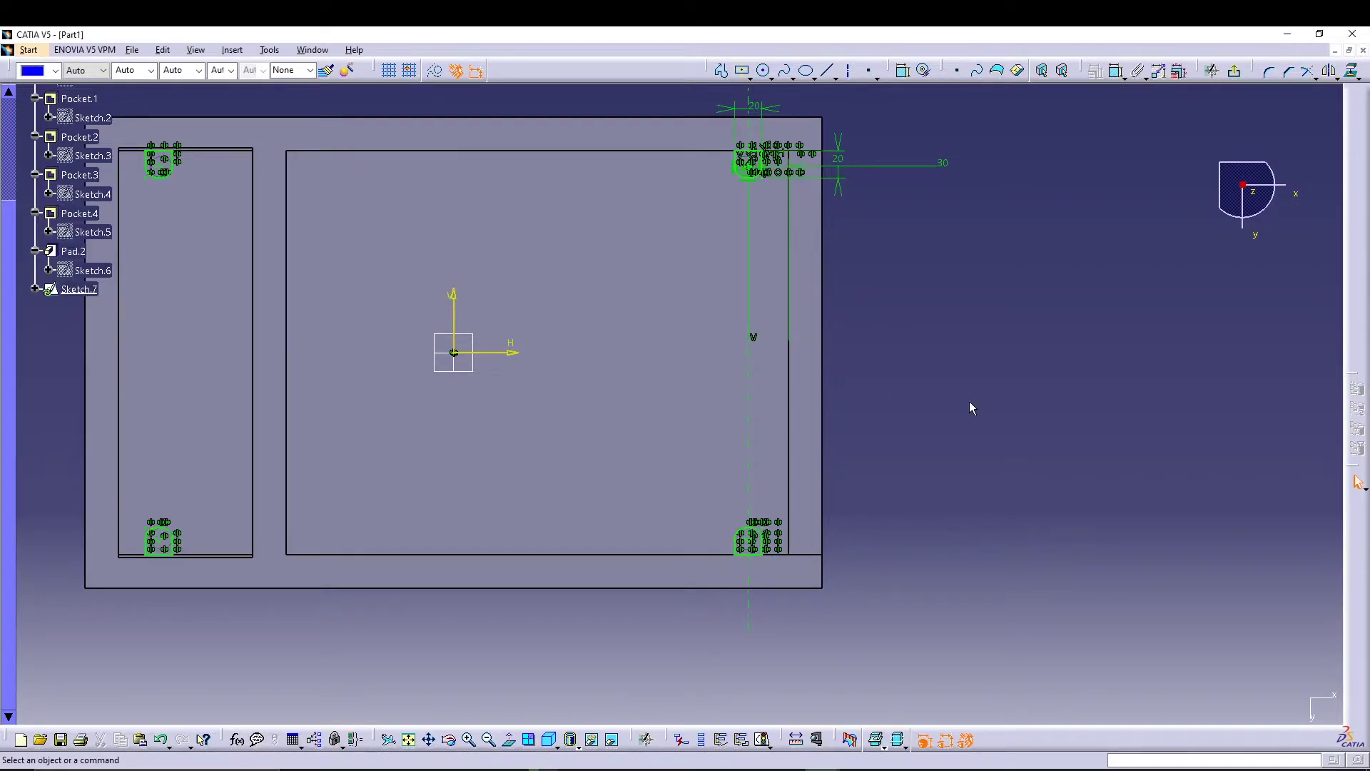
pyautogui.moveTo(933, 404); pyautogui.dragTo(1120, 400, button='middle')
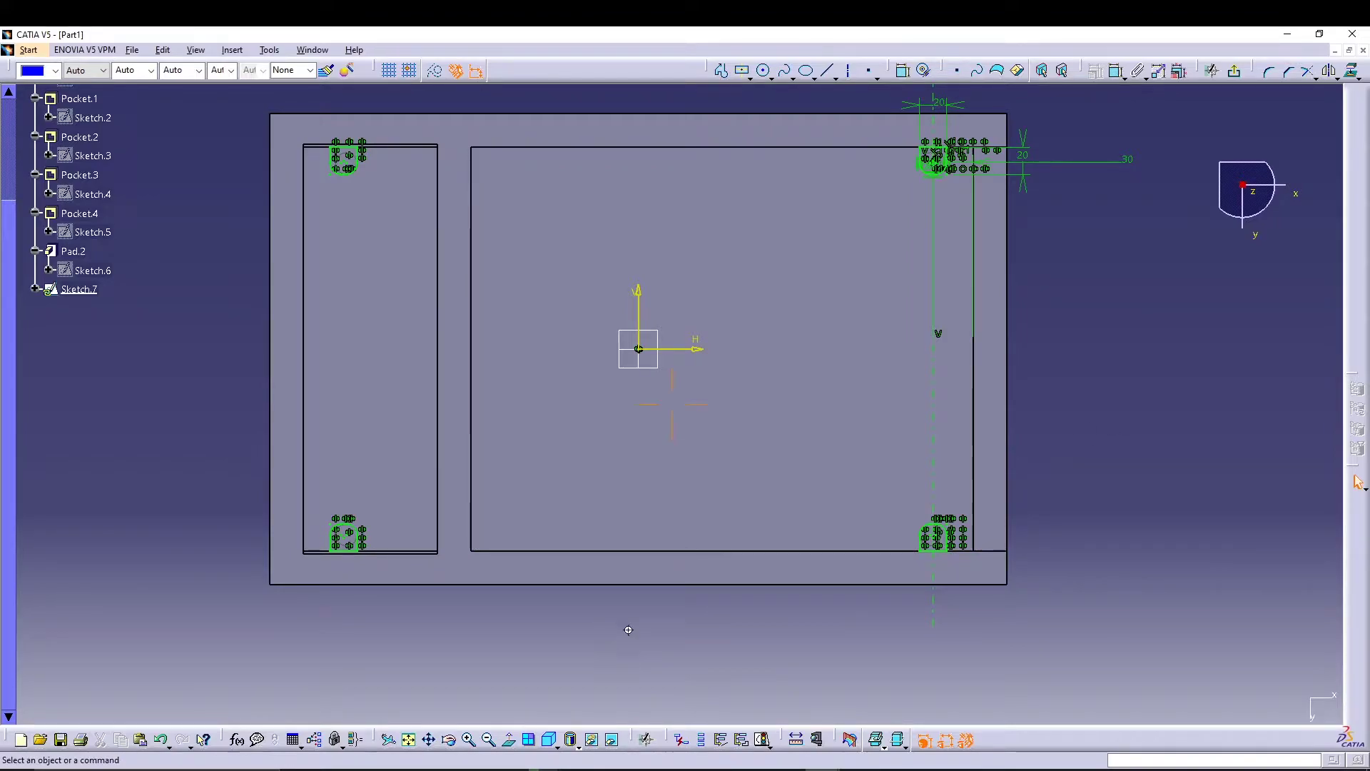
# - Sketch a centred rectangle about 28 mm tall on the sketch's vertical axis, with one side on the frame opening's long edge
pyautogui.moveTo(629, 629); pyautogui.dragTo(629, 723, button='middle')
pyautogui.moveTo(684, 477)
pyautogui.mouseDown(button='middle')
pyautogui.moveTo(686, 578)
pyautogui.moveTo(708, 454)
pyautogui.mouseUp(button='middle')
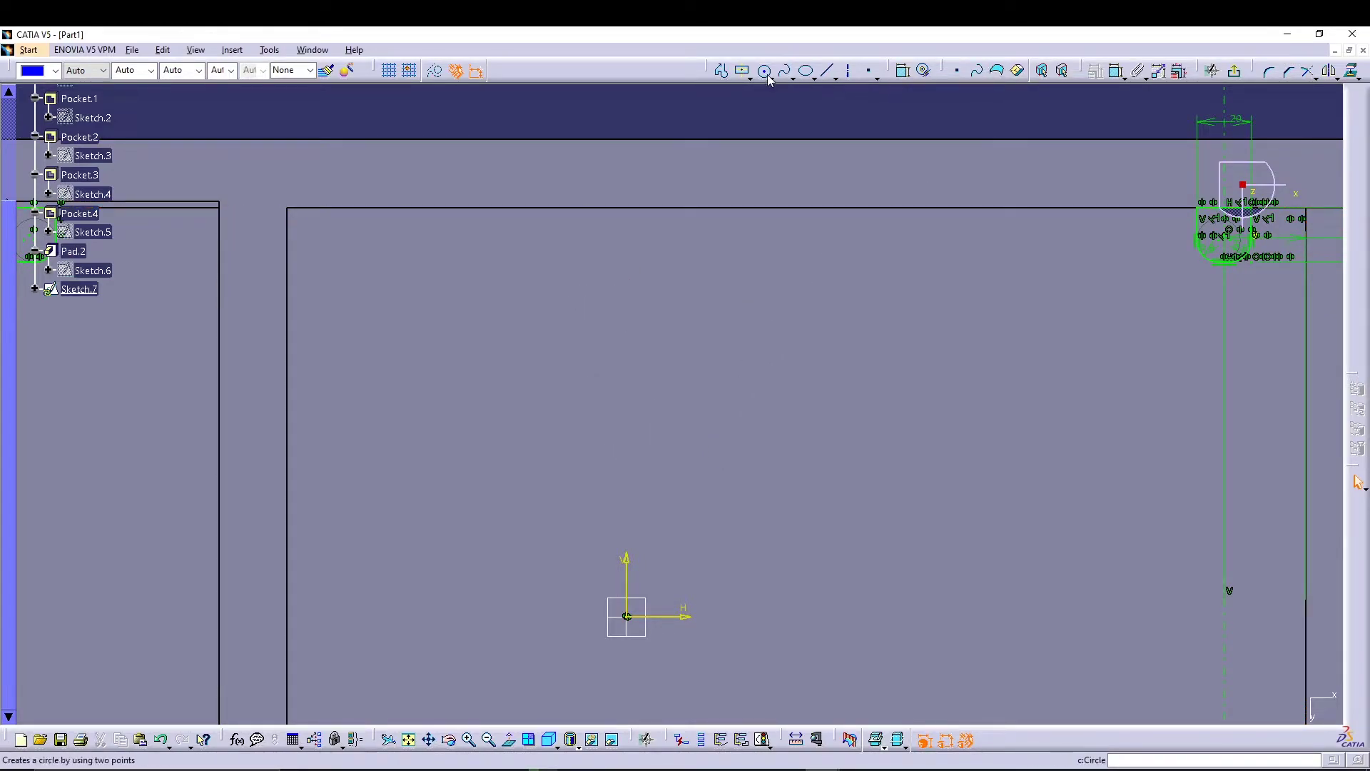
pyautogui.click(721, 70)
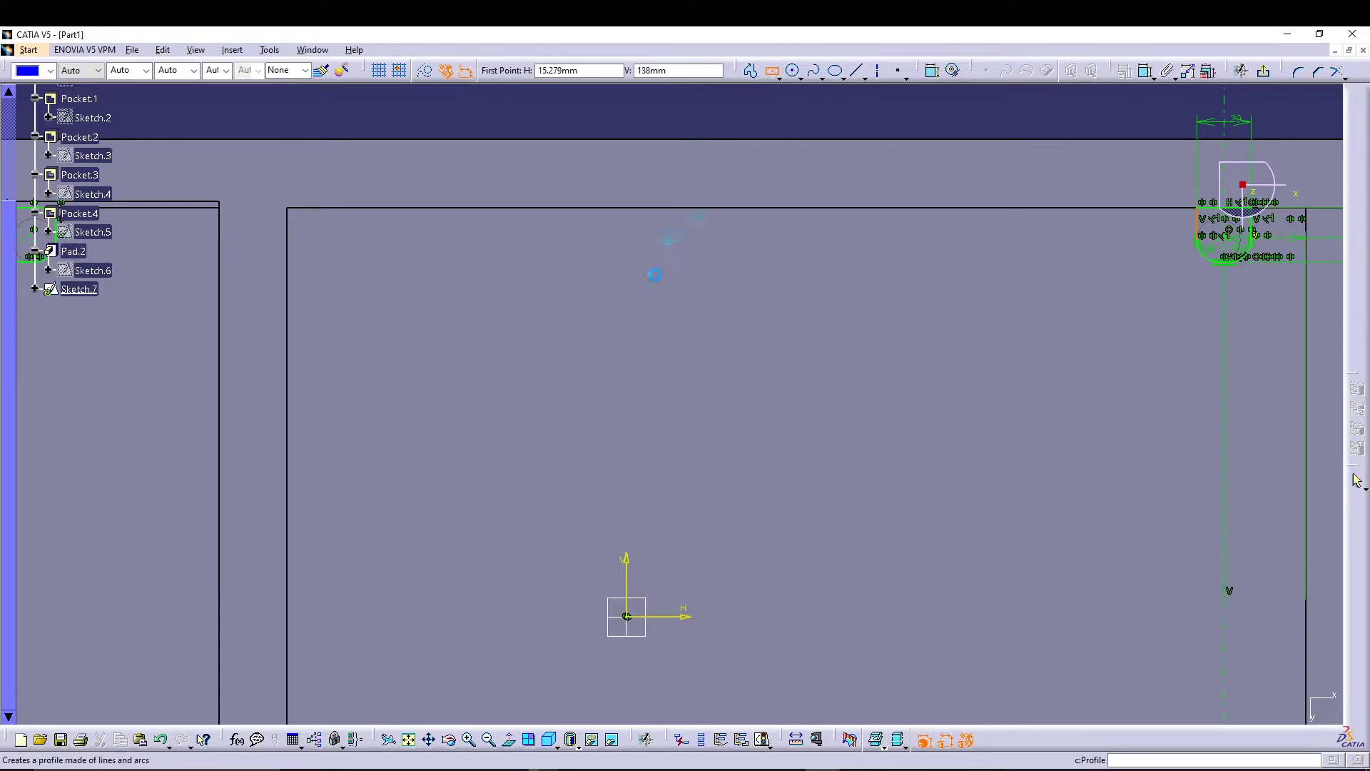
pyautogui.click(626, 244)
pyautogui.click(660, 207)
# - Dimension the middle rectangle, setting both its width and its height to 20 mm
pyautogui.click(623, 208)
pyautogui.click(632, 115)
pyautogui.doubleClick(633, 115)
pyautogui.write('20')
pyautogui.press('Return')
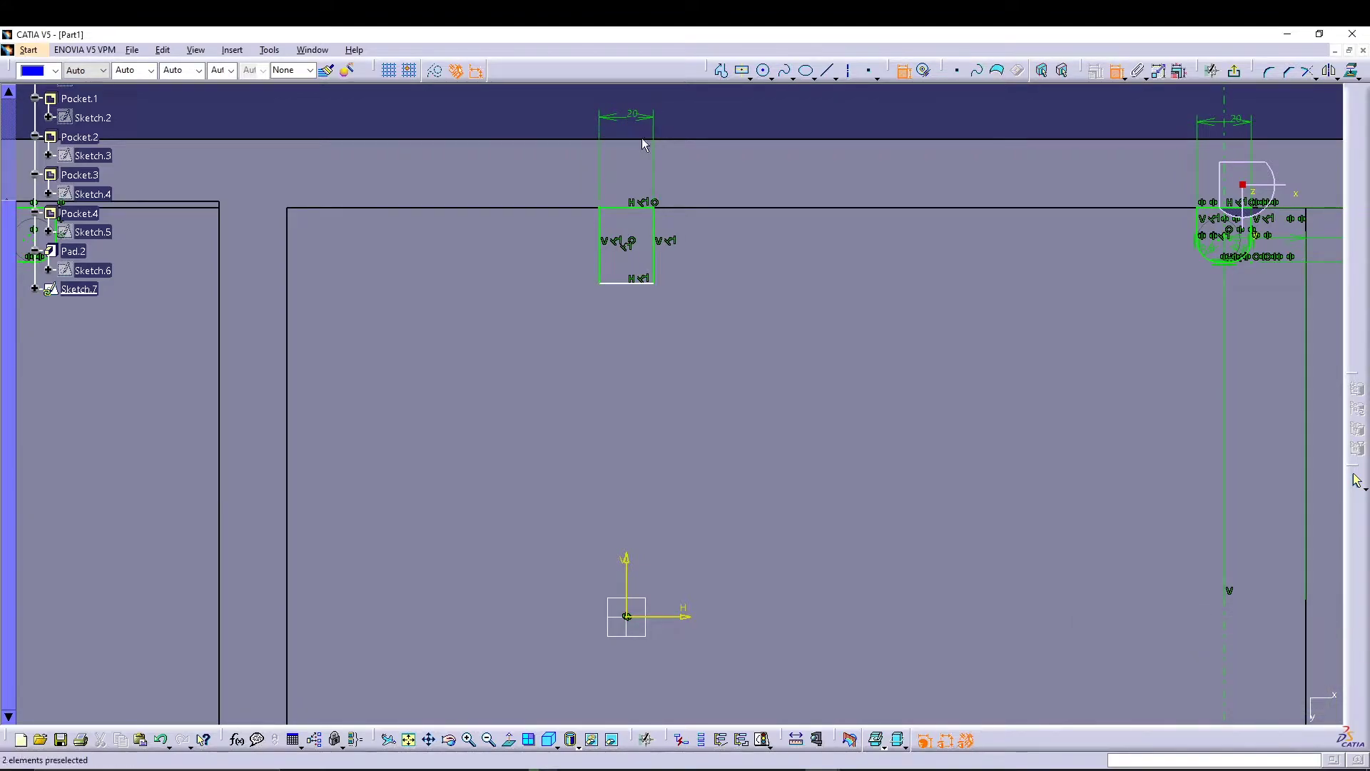
pyautogui.click(655, 254)
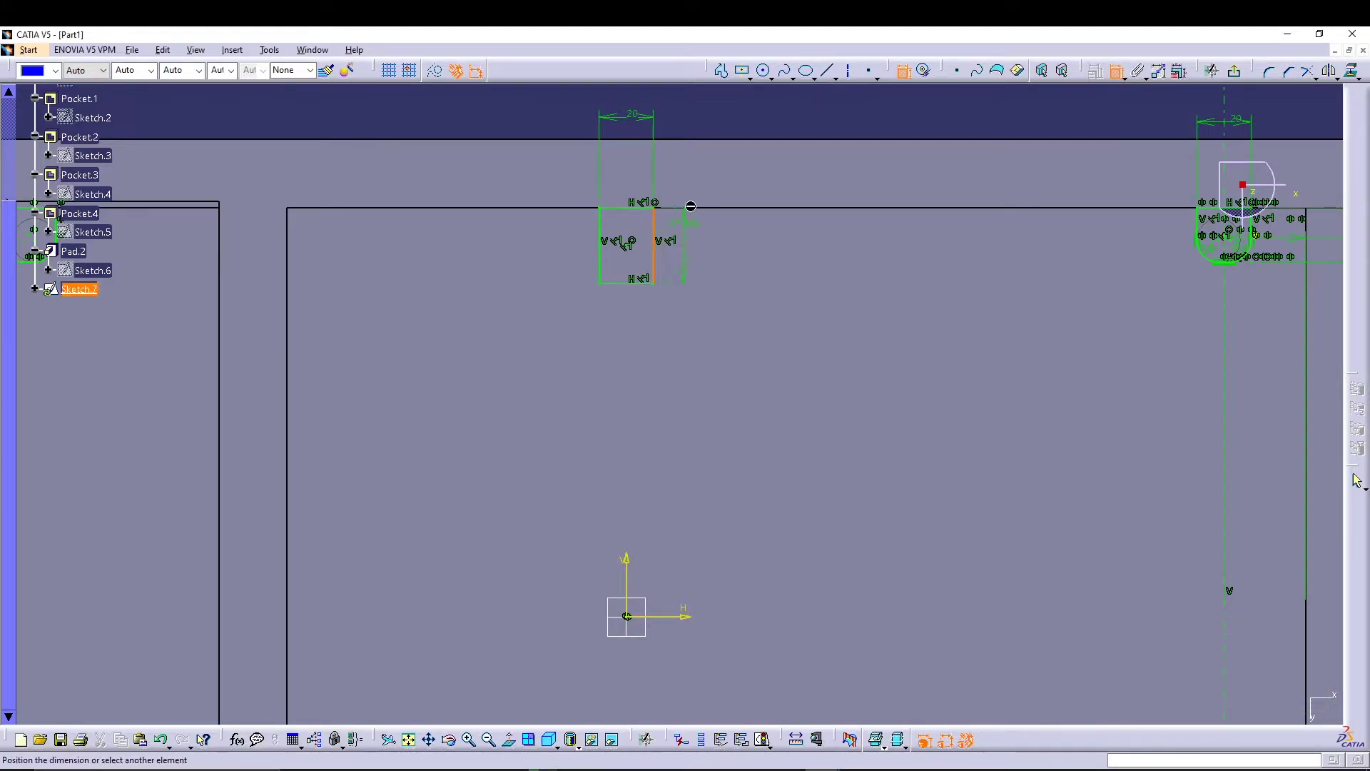
pyautogui.doubleClick(713, 89)
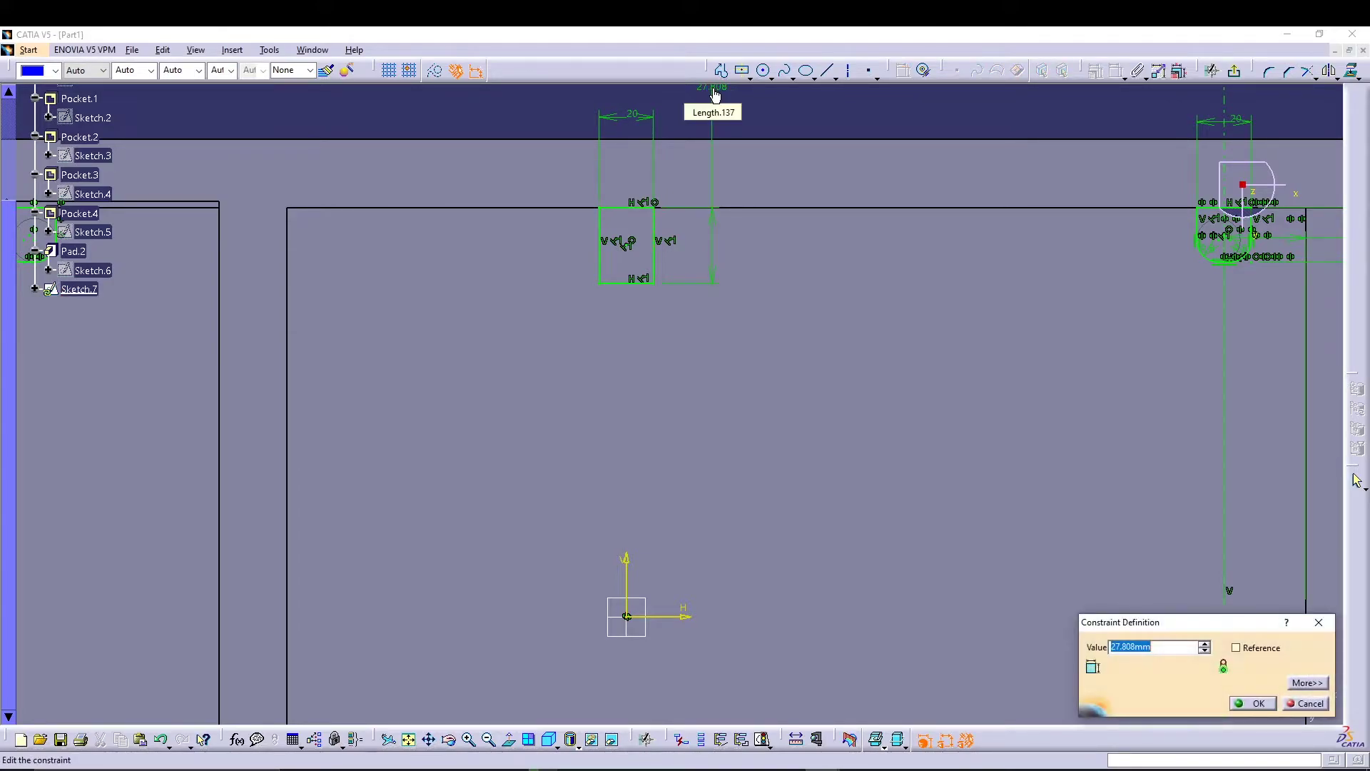
pyautogui.press('Return')
# - Round the middle rectangle's free corner nearest the narrow opening with an 8 mm radius
pyautogui.moveTo(1101, 367)
pyautogui.mouseDown(button='middle')
pyautogui.moveTo(786, 385)
pyautogui.moveTo(1081, 402)
pyautogui.mouseUp(button='middle')
pyautogui.moveTo(806, 290); pyautogui.dragTo(880, 375, button='middle')
pyautogui.click(1269, 72)
pyautogui.click(656, 369)
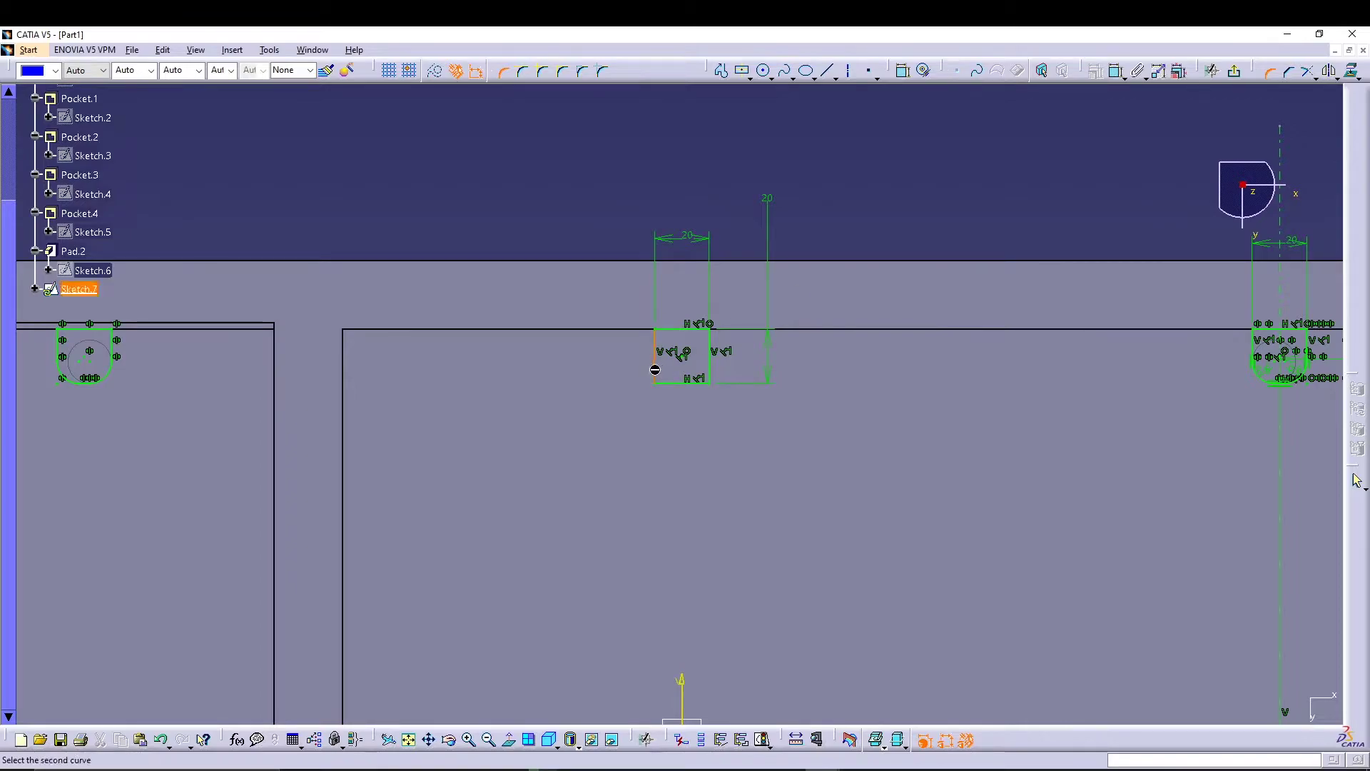
pyautogui.click(671, 382)
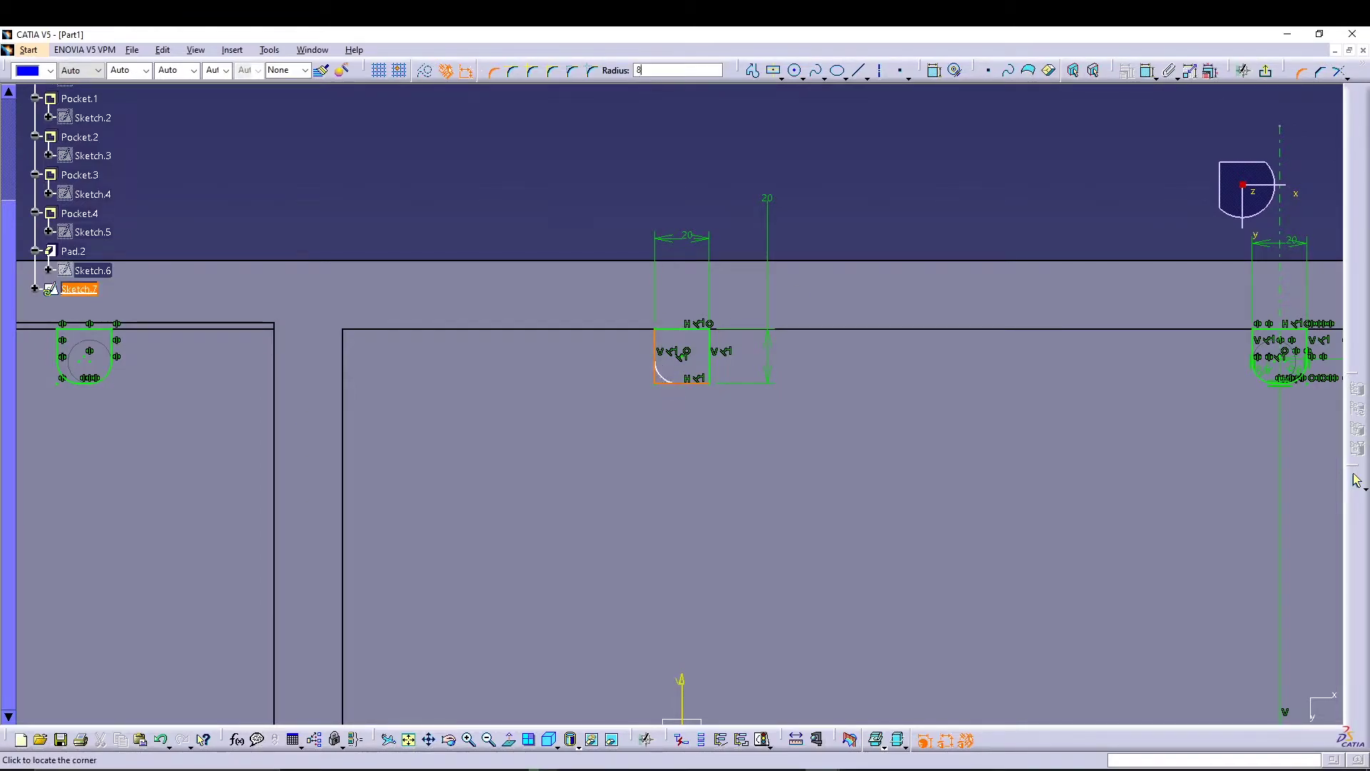
pyautogui.press('Return')
# - Round the middle rectangle's other free corner with an 8 mm radius, completing the tab profile
pyautogui.click(1269, 72)
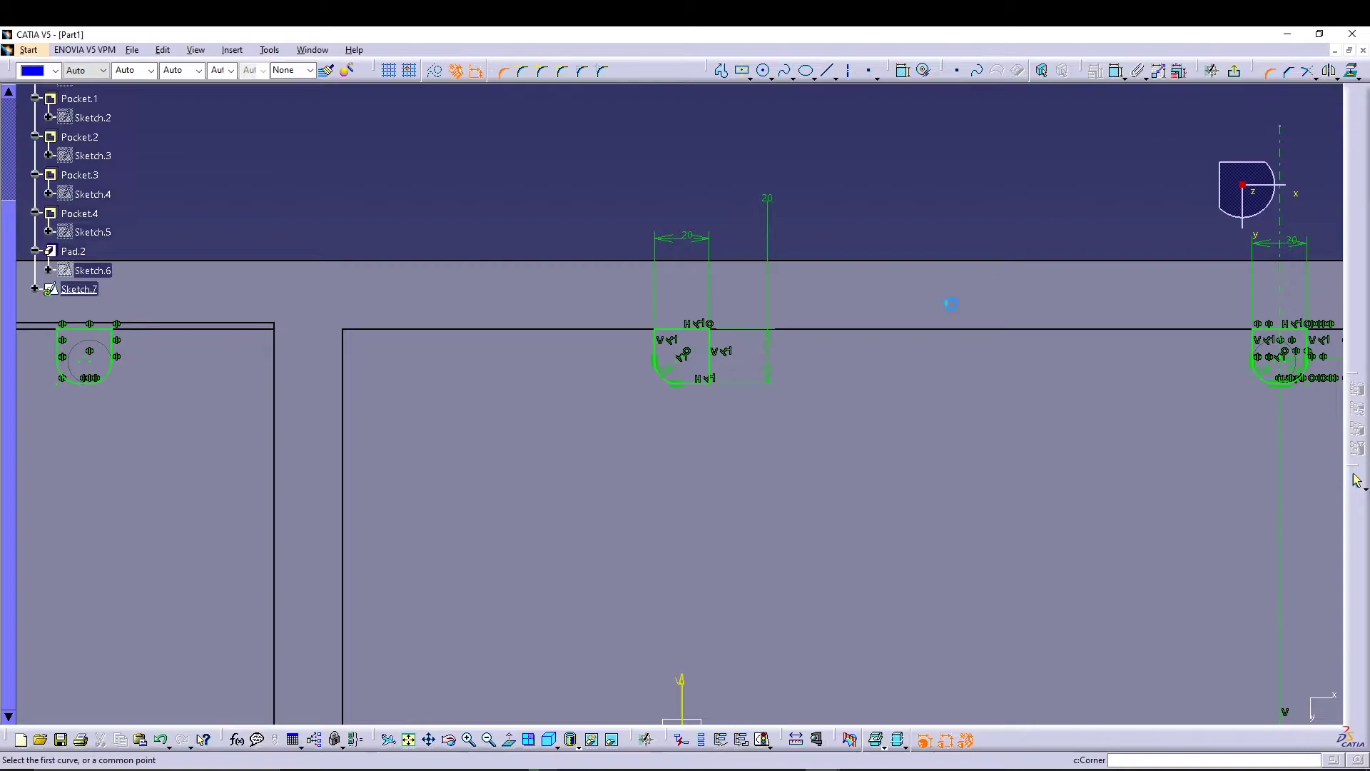
pyautogui.click(705, 385)
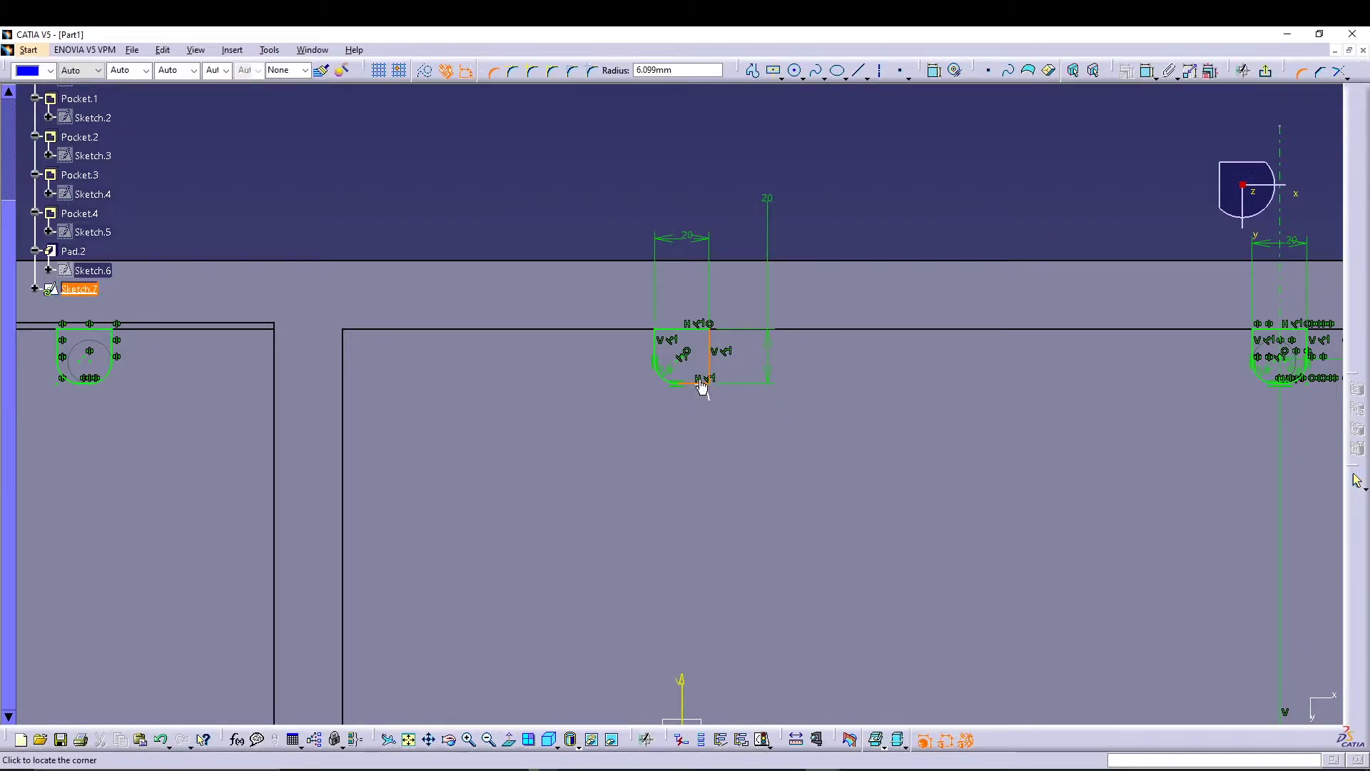
pyautogui.write('8')
pyautogui.press('Return')
pyautogui.press('Return')
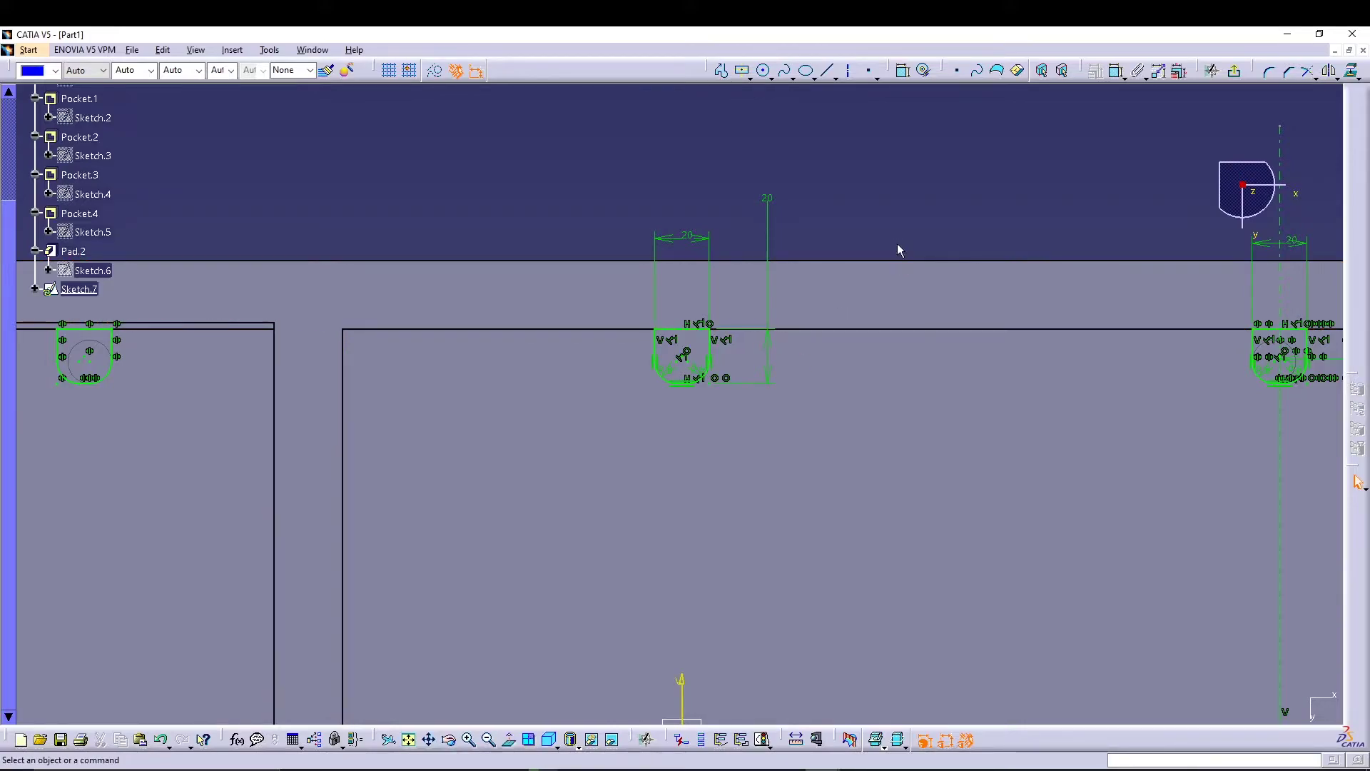
# - Mirror the middle tab profile about the sketch's horizontal axis onto the opposite long edge
pyautogui.moveTo(593, 208); pyautogui.dragTo(759, 494)
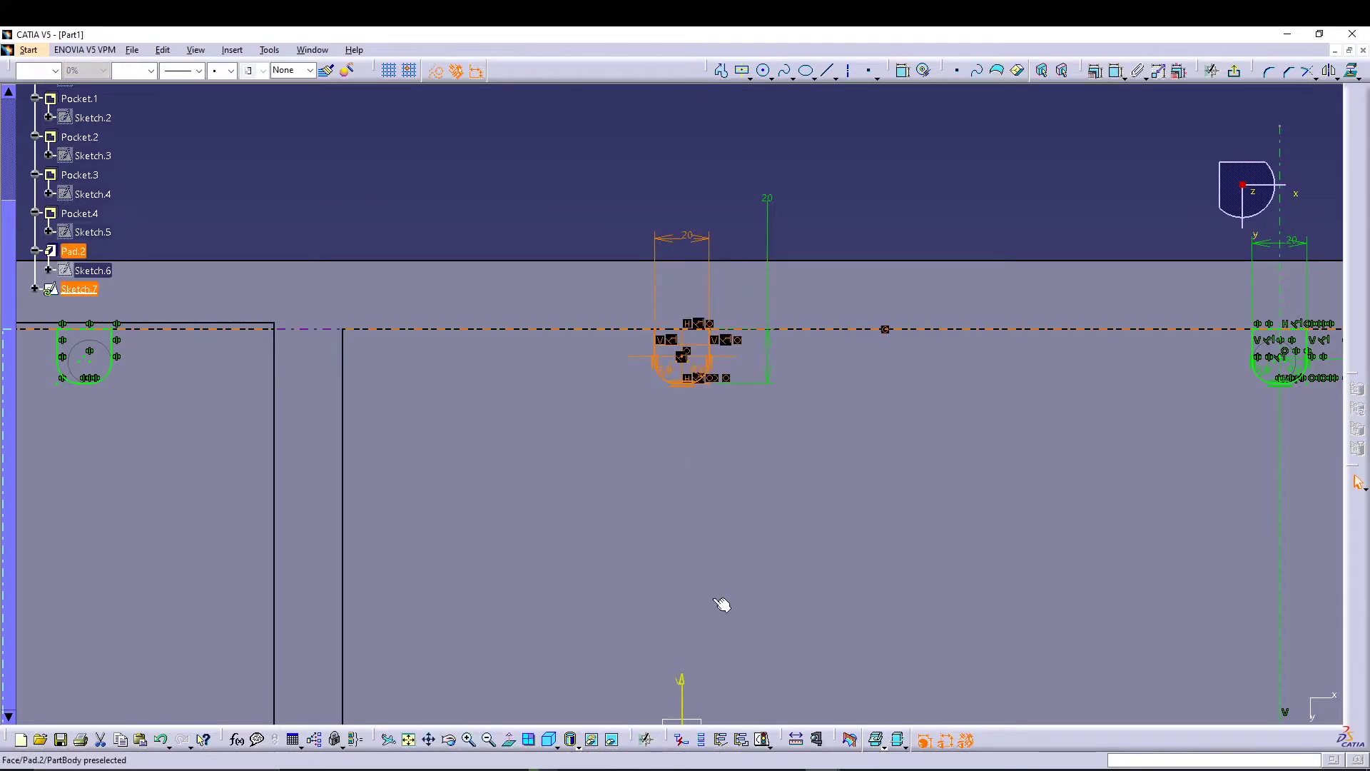
pyautogui.moveTo(707, 464)
pyautogui.keyDown('ctrl'); pyautogui.mouseDown(button='middle')
pyautogui.moveTo(725, 554)
pyautogui.moveTo(756, 357)
pyautogui.mouseUp(button='middle'); pyautogui.keyUp('ctrl')
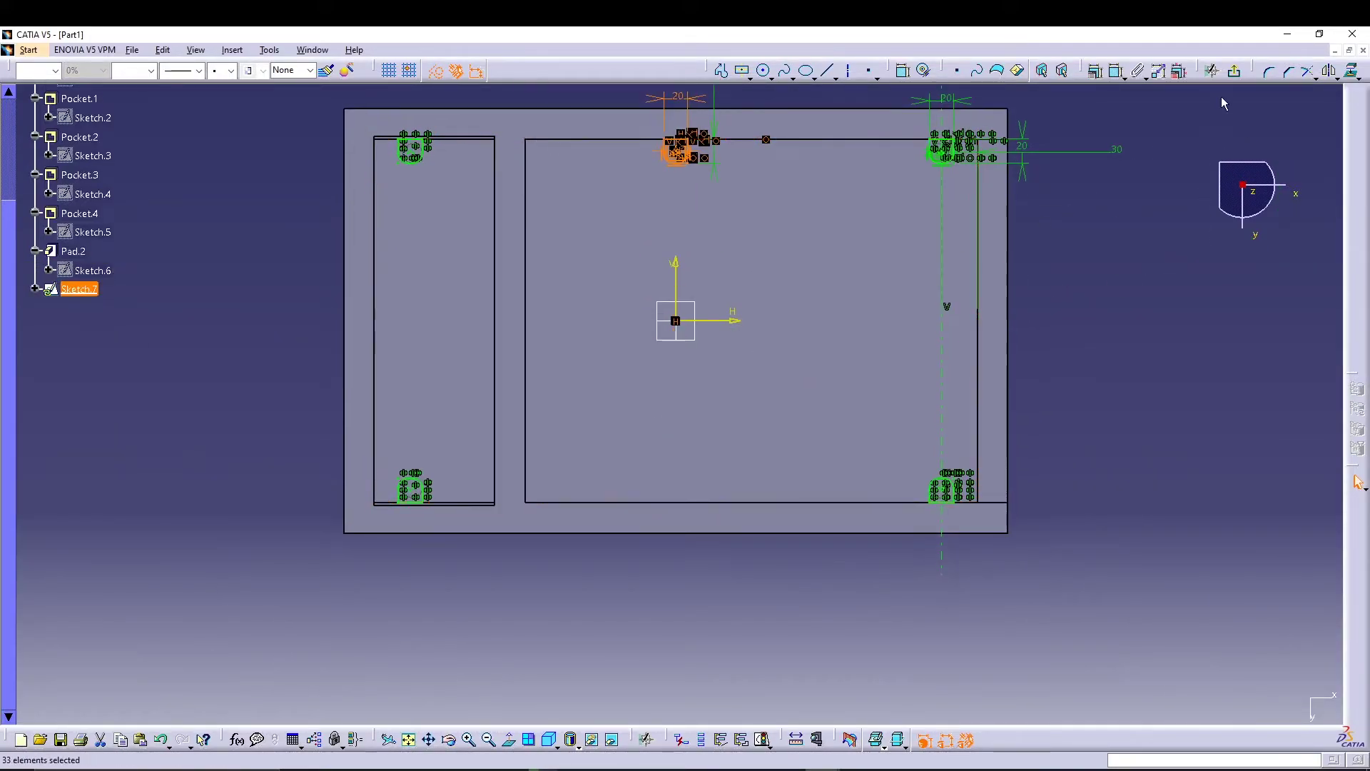
pyautogui.click(1329, 69)
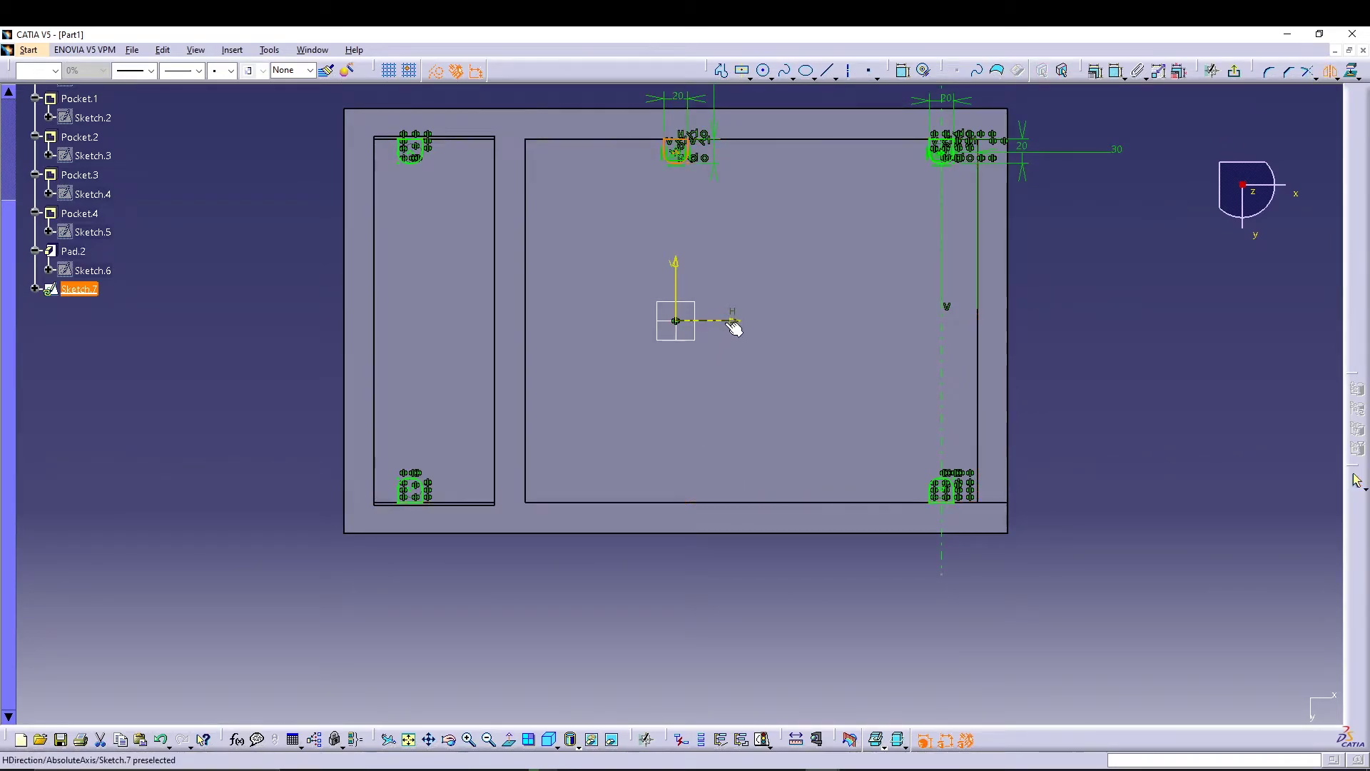
pyautogui.click(725, 321)
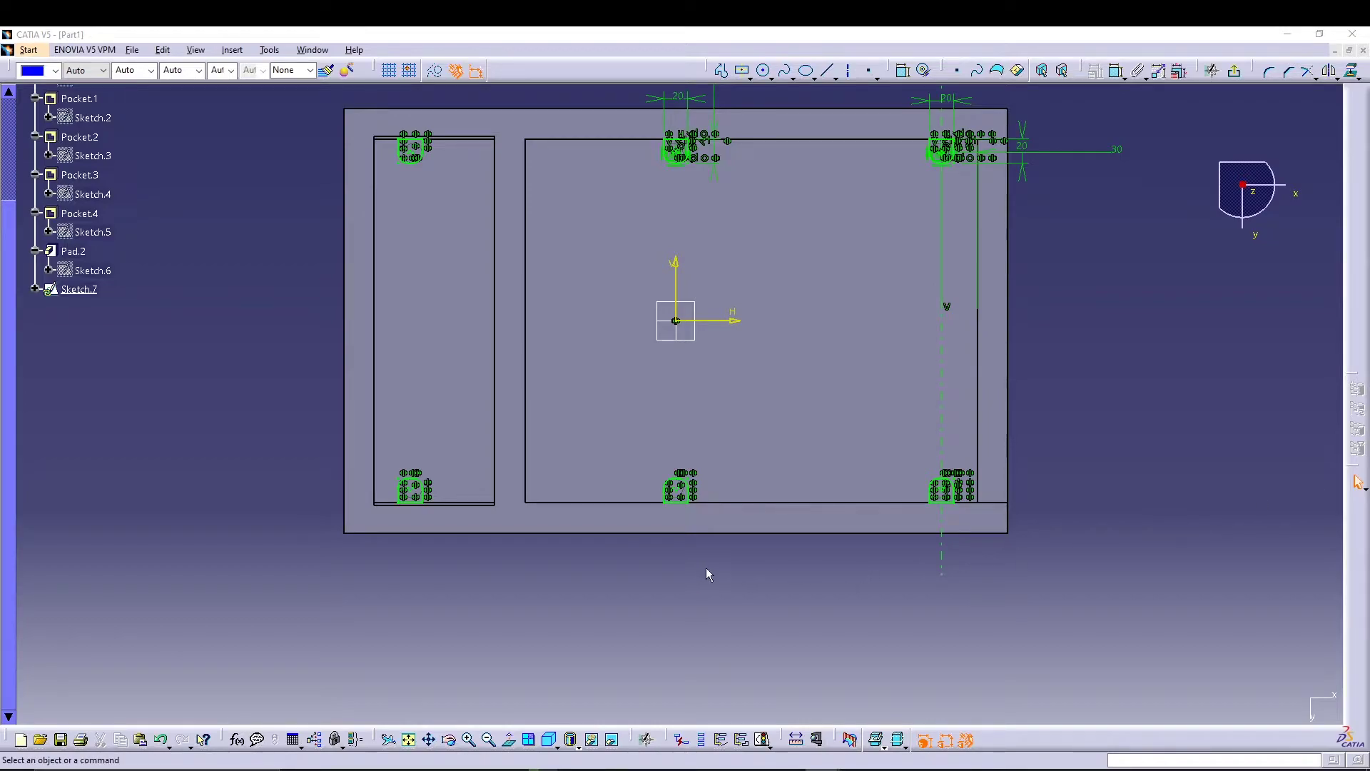
# - Exit the sketch and pad the six tab profiles 3 mm downward from the underside of the tabletop panel
pyautogui.click(1235, 70)
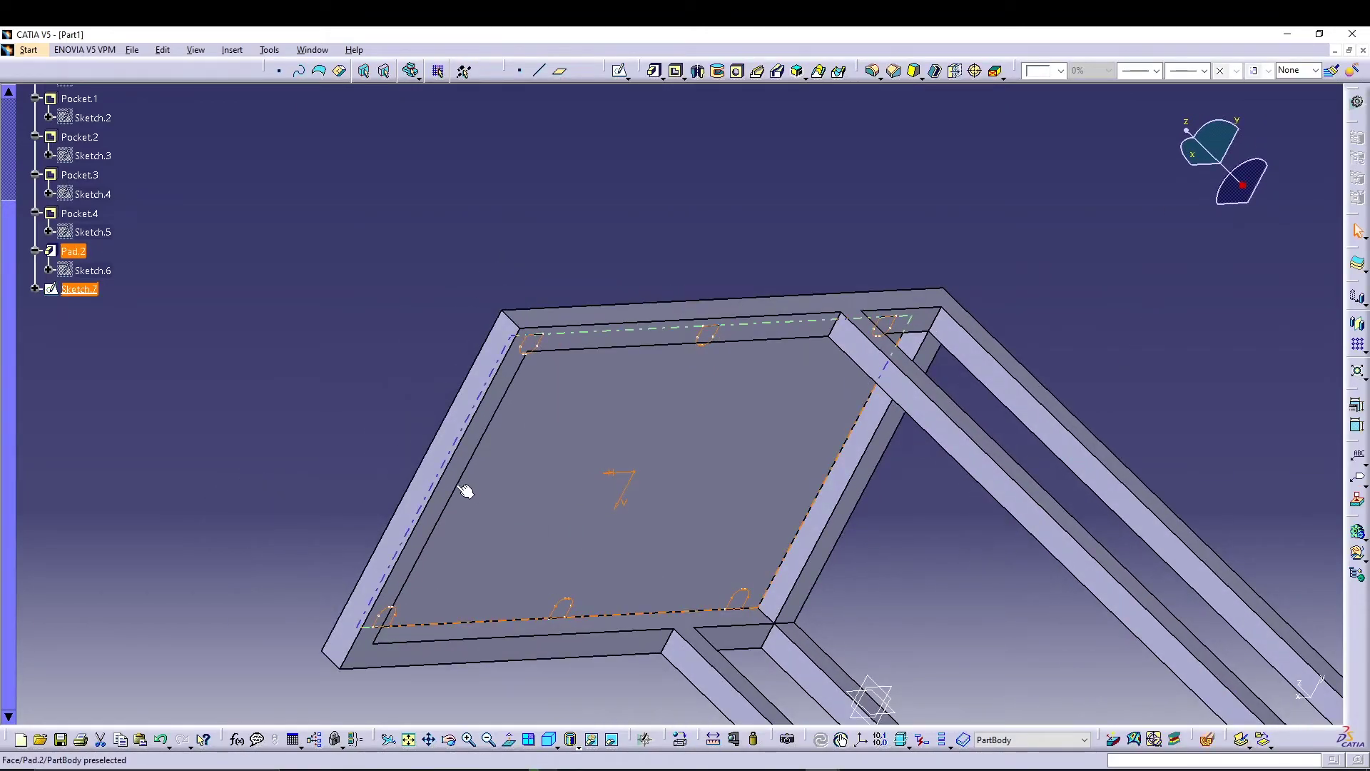
pyautogui.moveTo(293, 519); pyautogui.dragTo(626, 443, button='middle')
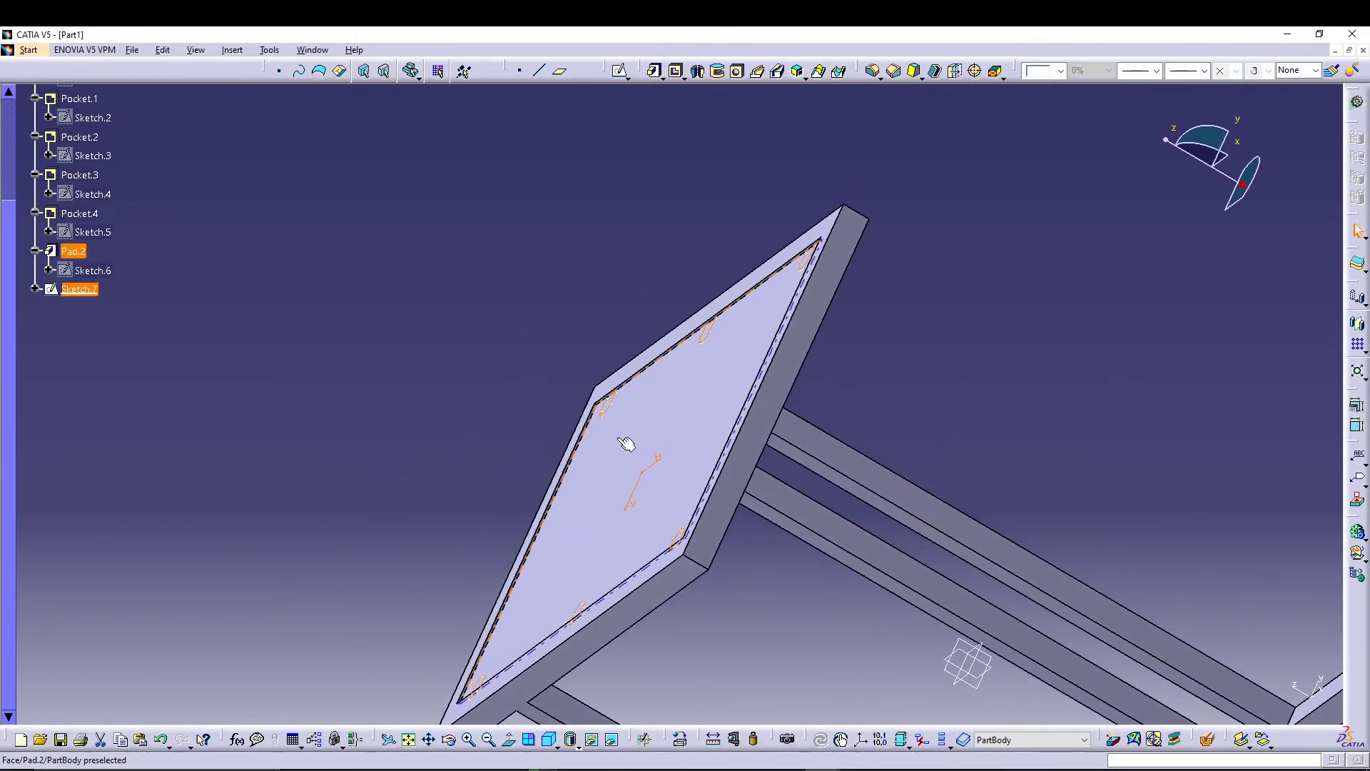
pyautogui.click(553, 744)
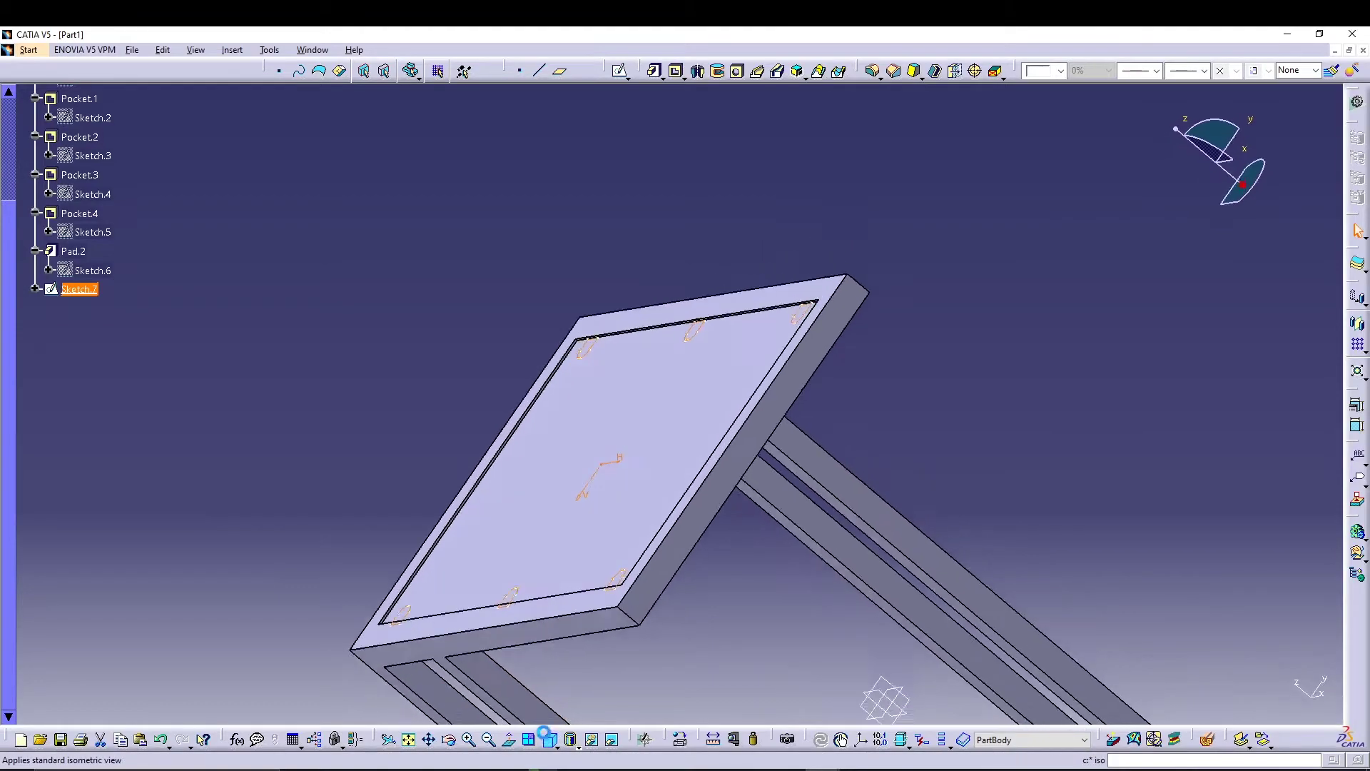
pyautogui.moveTo(671, 612); pyautogui.dragTo(528, 485, button='middle')
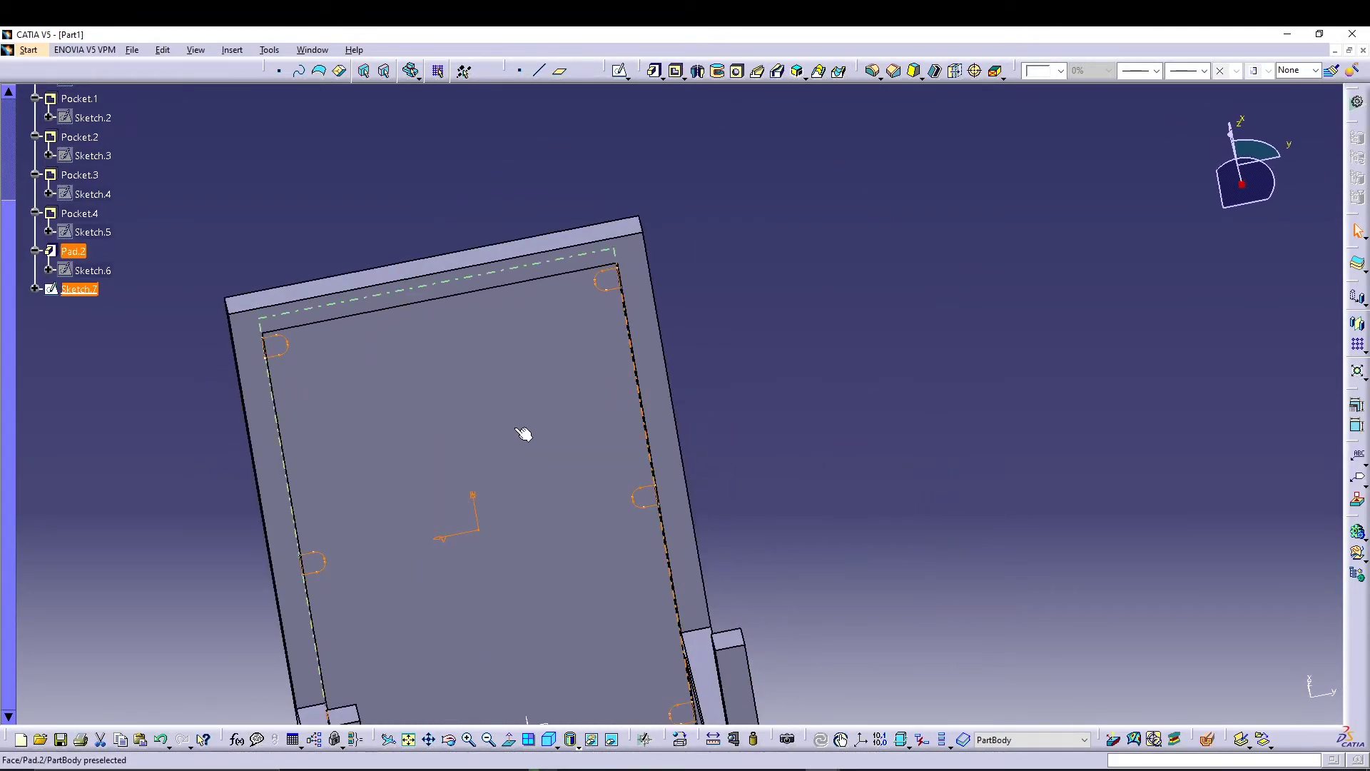
pyautogui.moveTo(957, 425); pyautogui.dragTo(708, 290, button='middle')
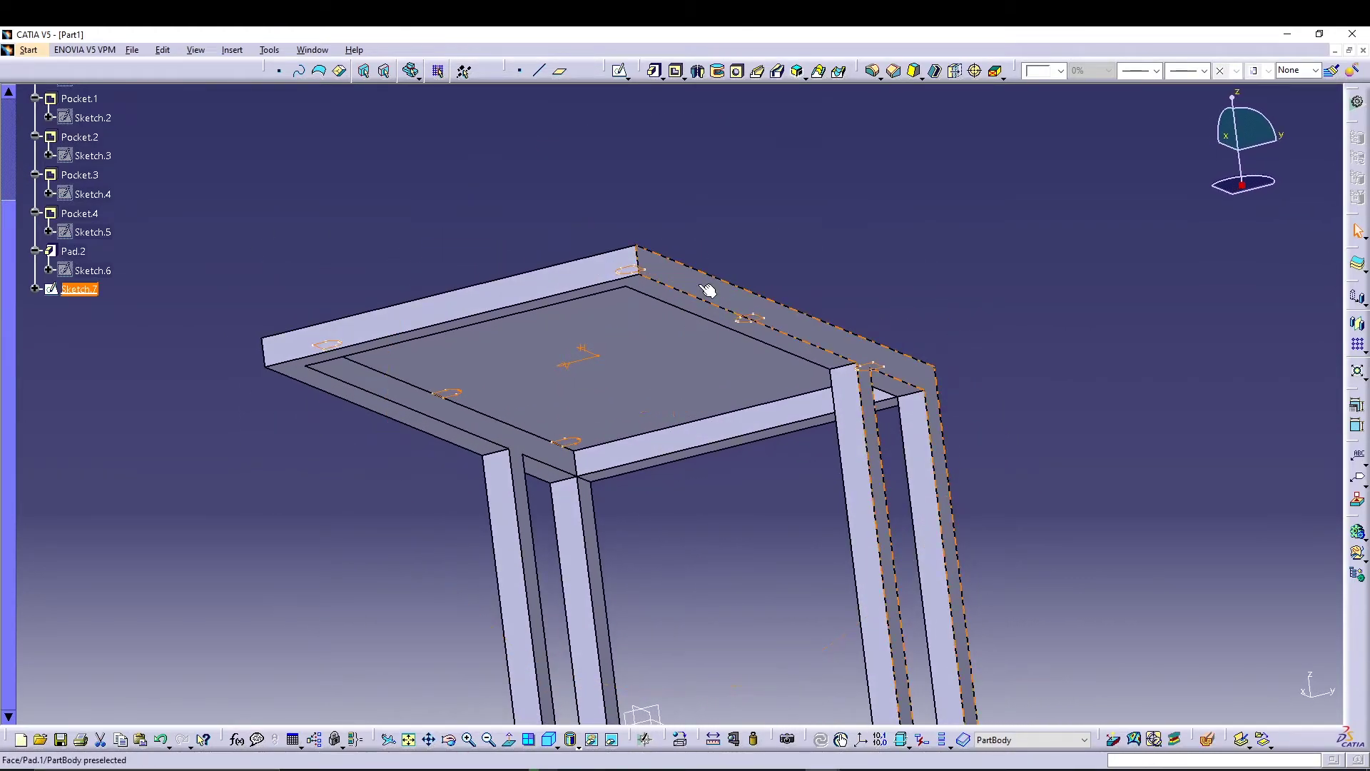
pyautogui.moveTo(698, 206); pyautogui.dragTo(708, 221, button='middle')
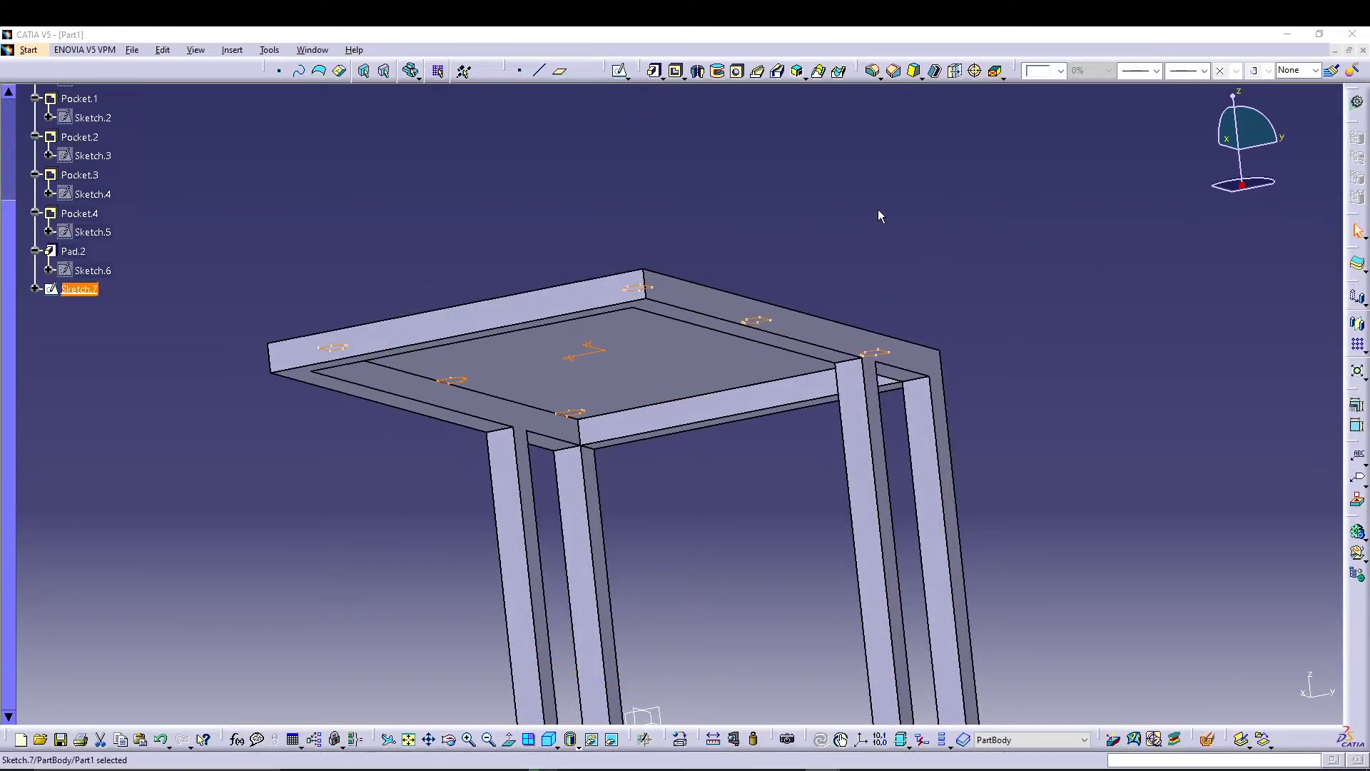
pyautogui.click(654, 70)
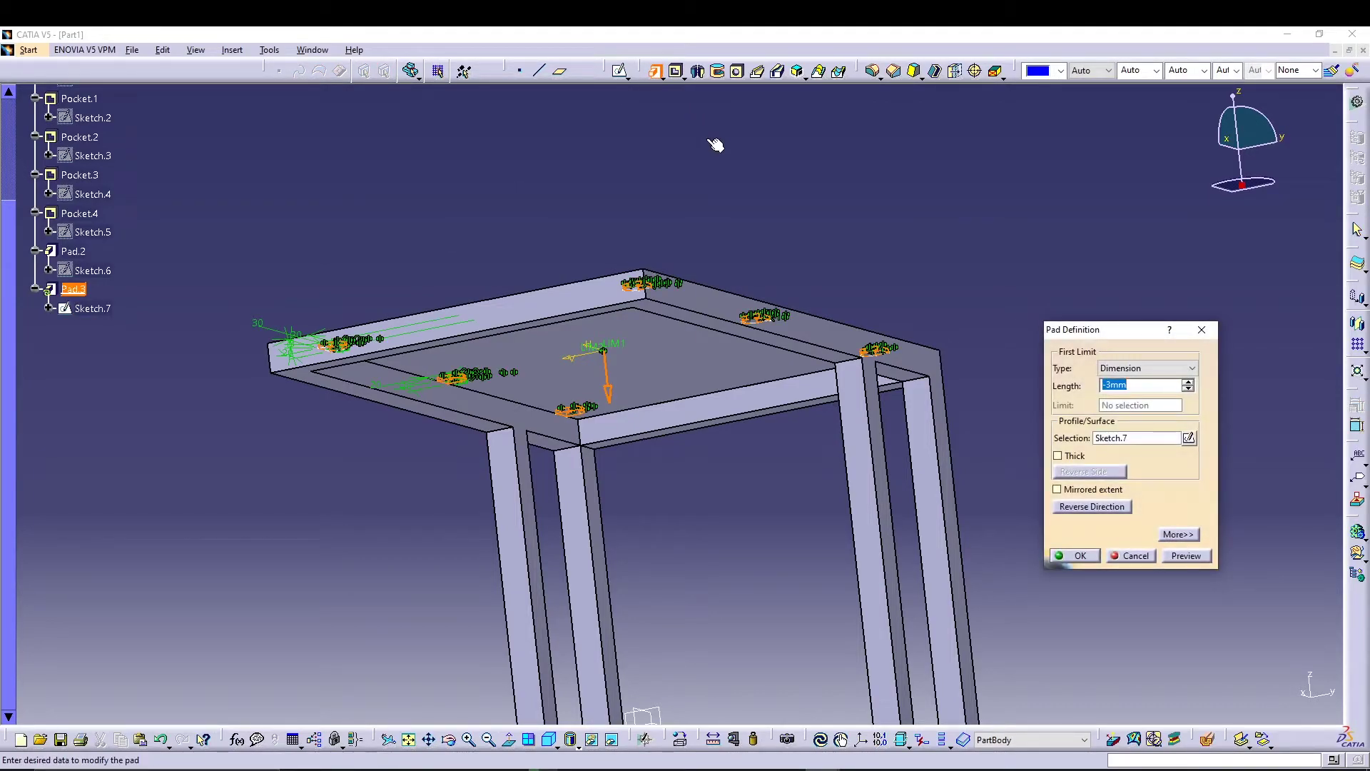
pyautogui.write('3')
pyautogui.click(1186, 556)
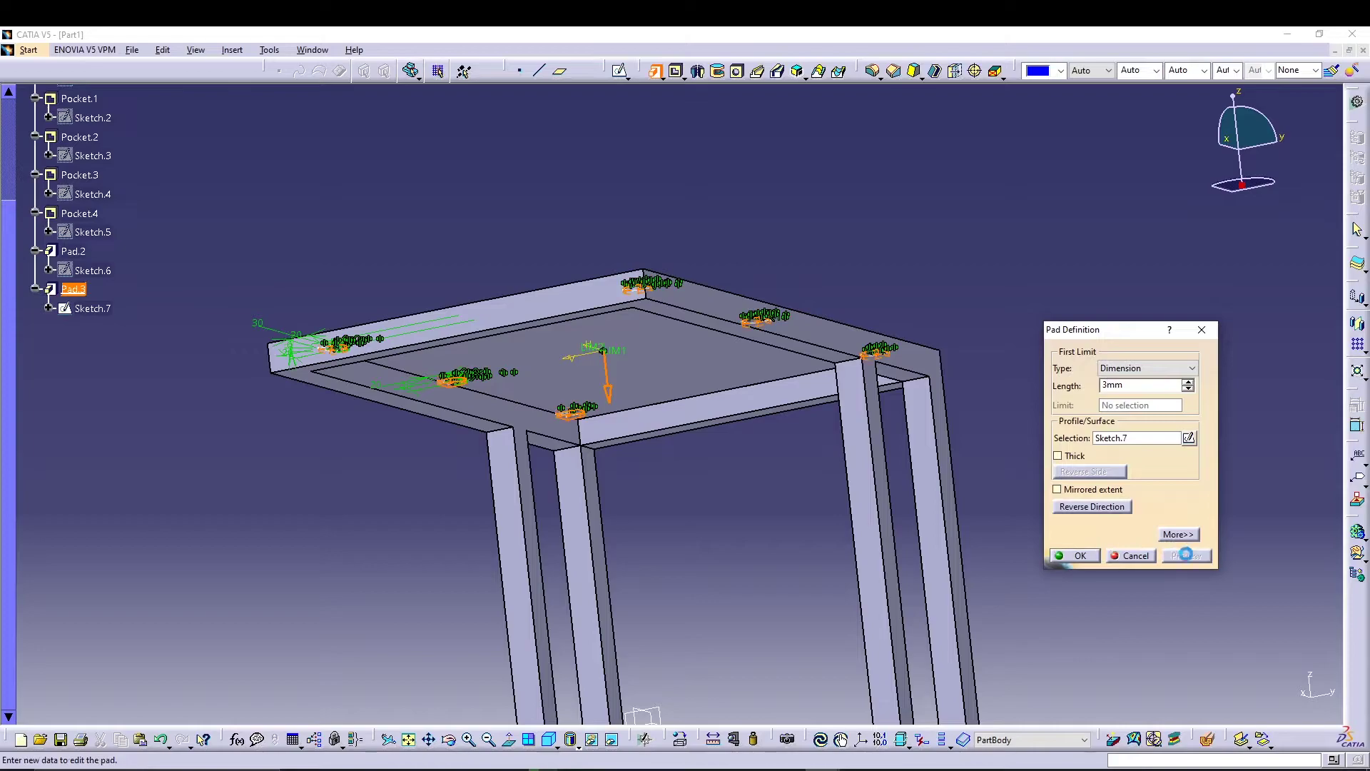
pyautogui.click(1080, 556)
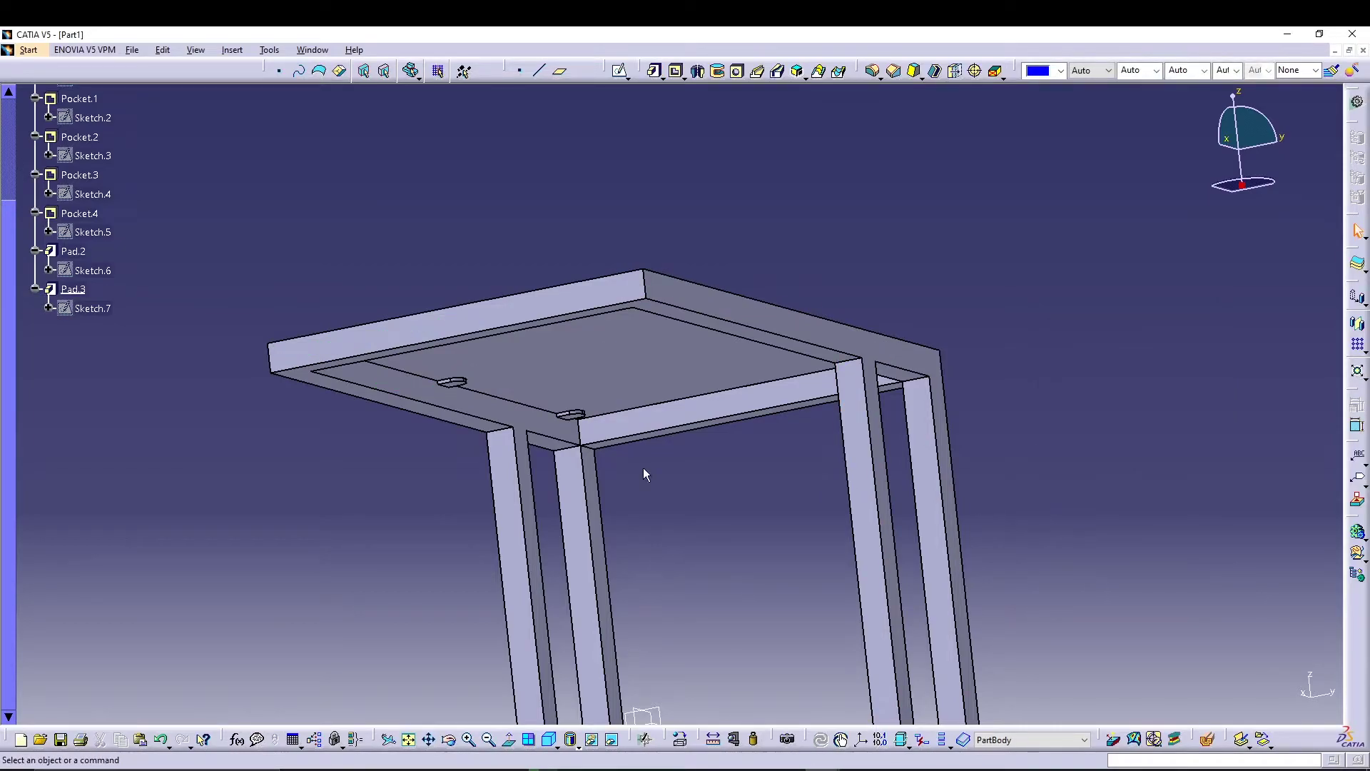
# - Edit the tab pad, setting its first limit to 8 mm and its second limit to -5 mm
pyautogui.moveTo(431, 575); pyautogui.dragTo(601, 493, button='middle')
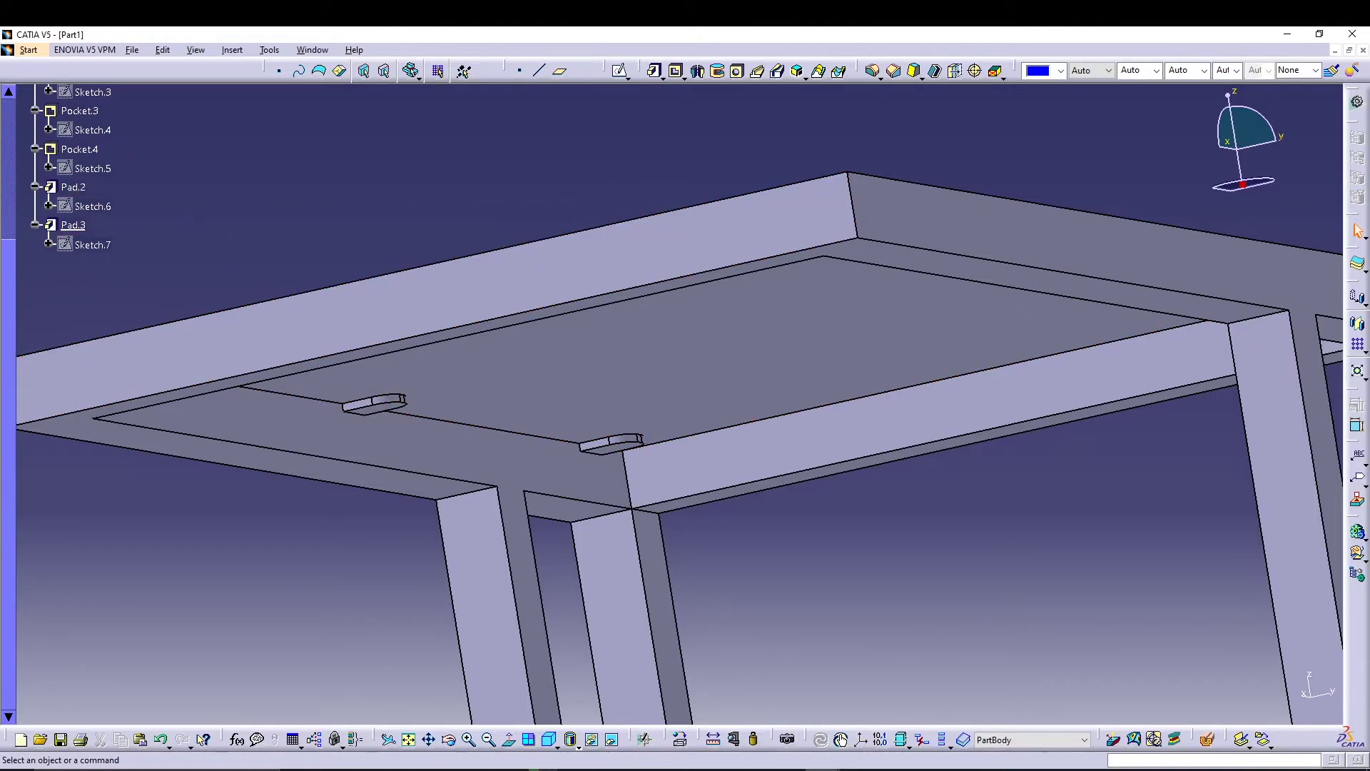
pyautogui.doubleClick(72, 225)
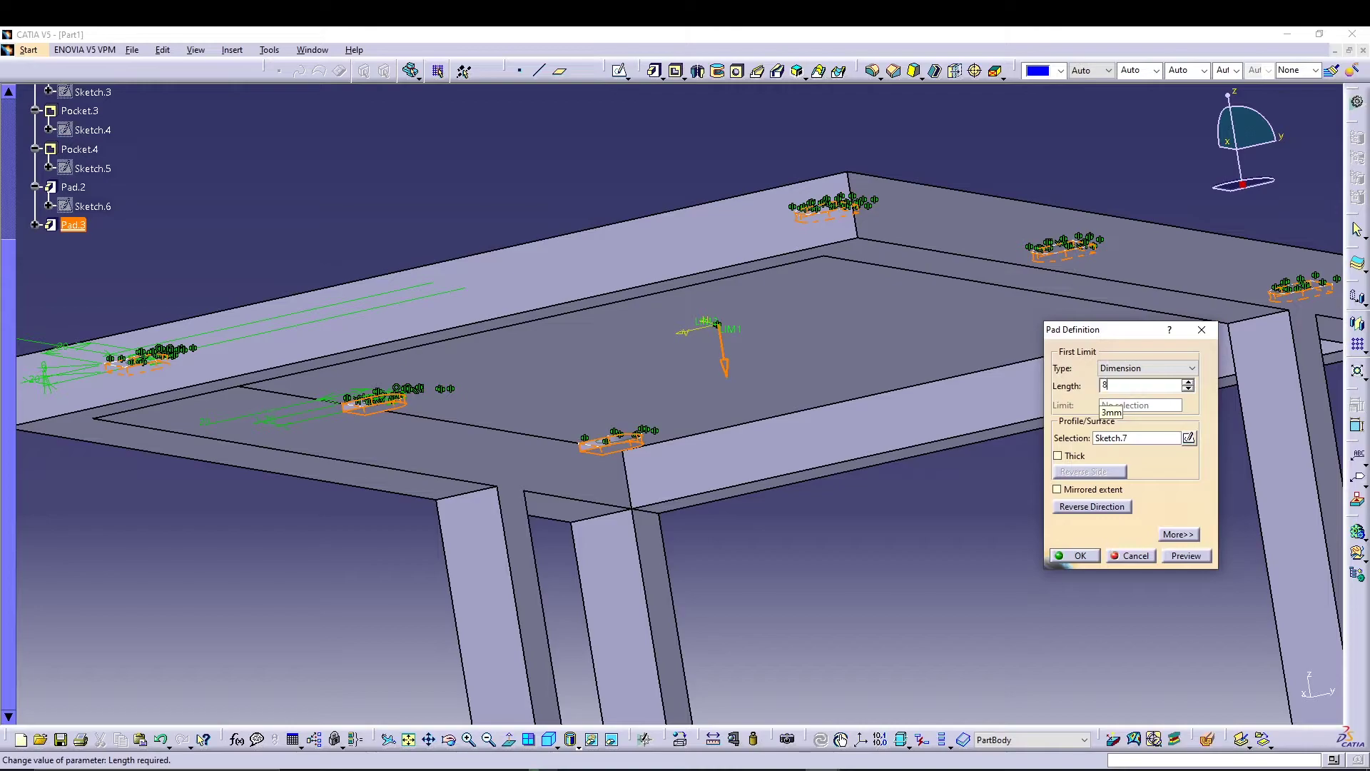
pyautogui.click(1194, 537)
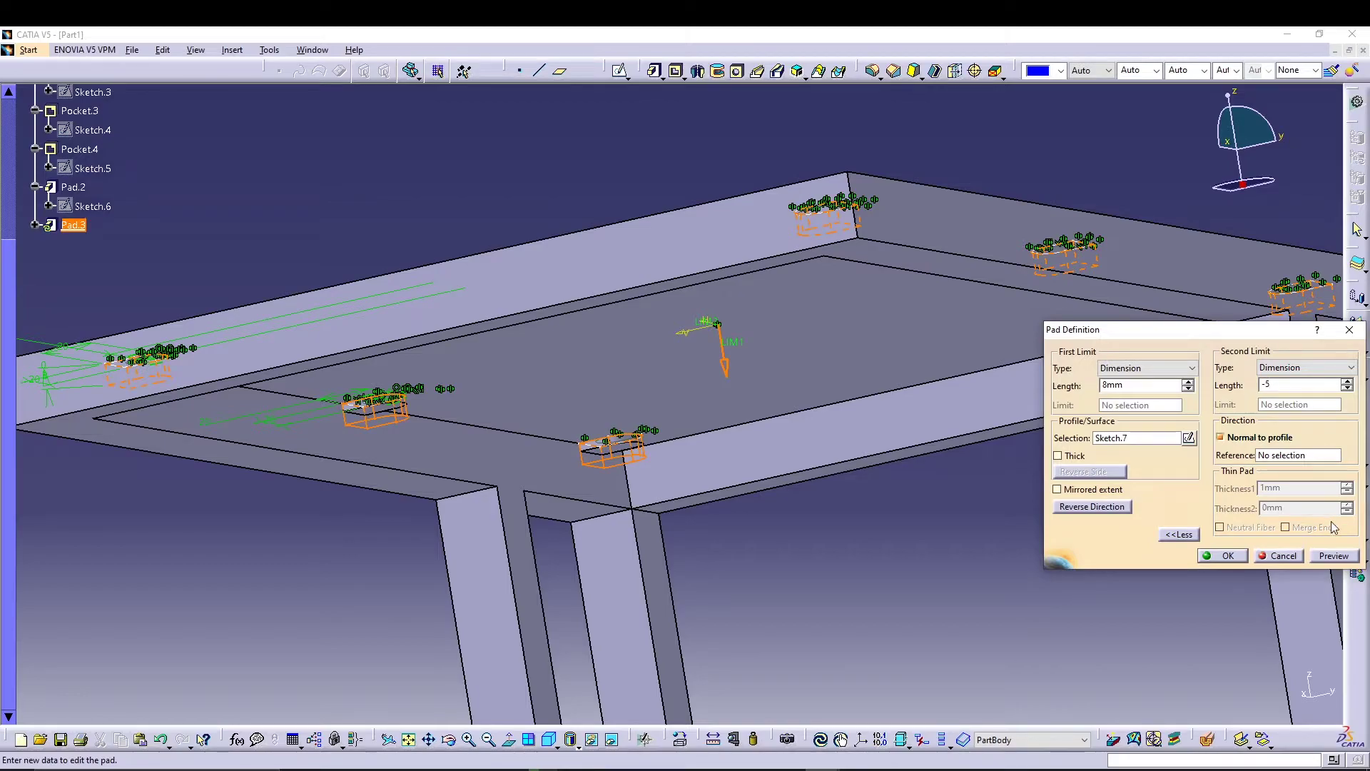
pyautogui.click(1332, 556)
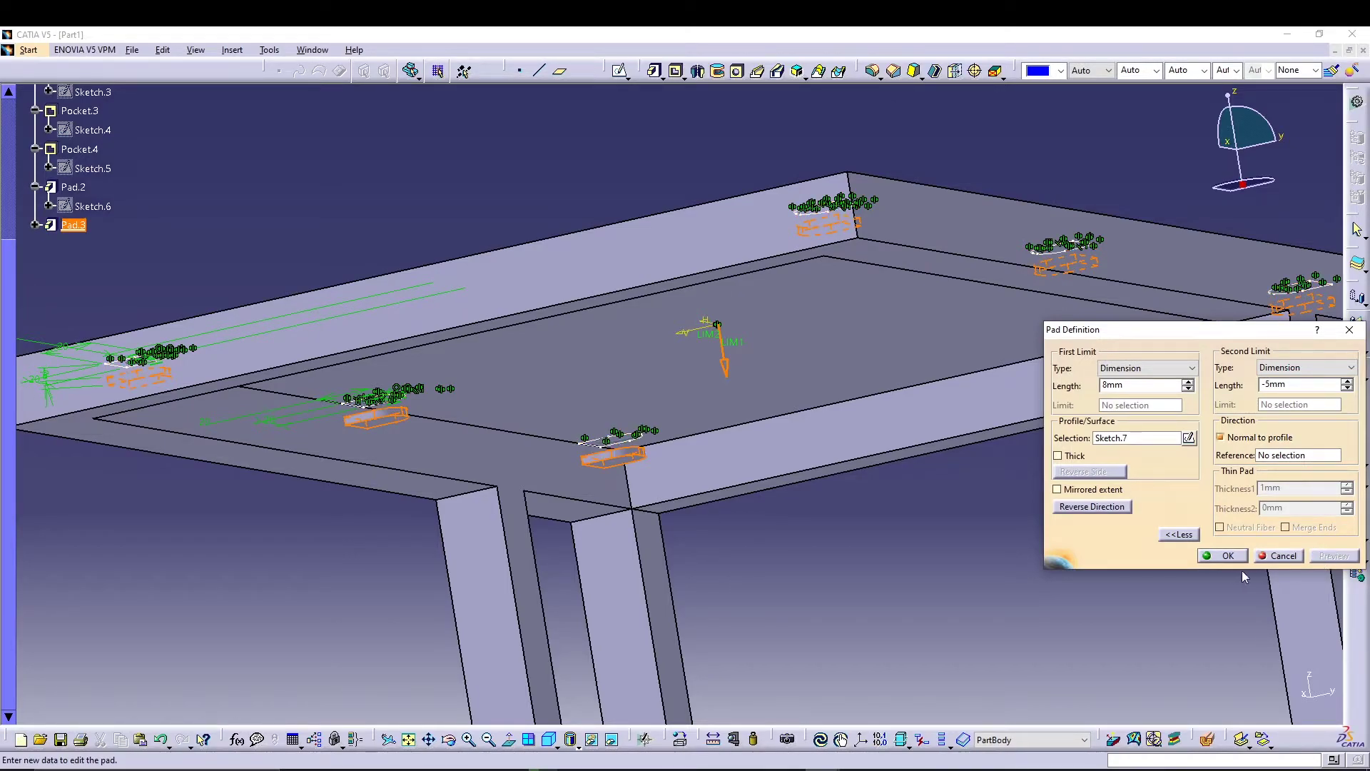
pyautogui.click(1227, 559)
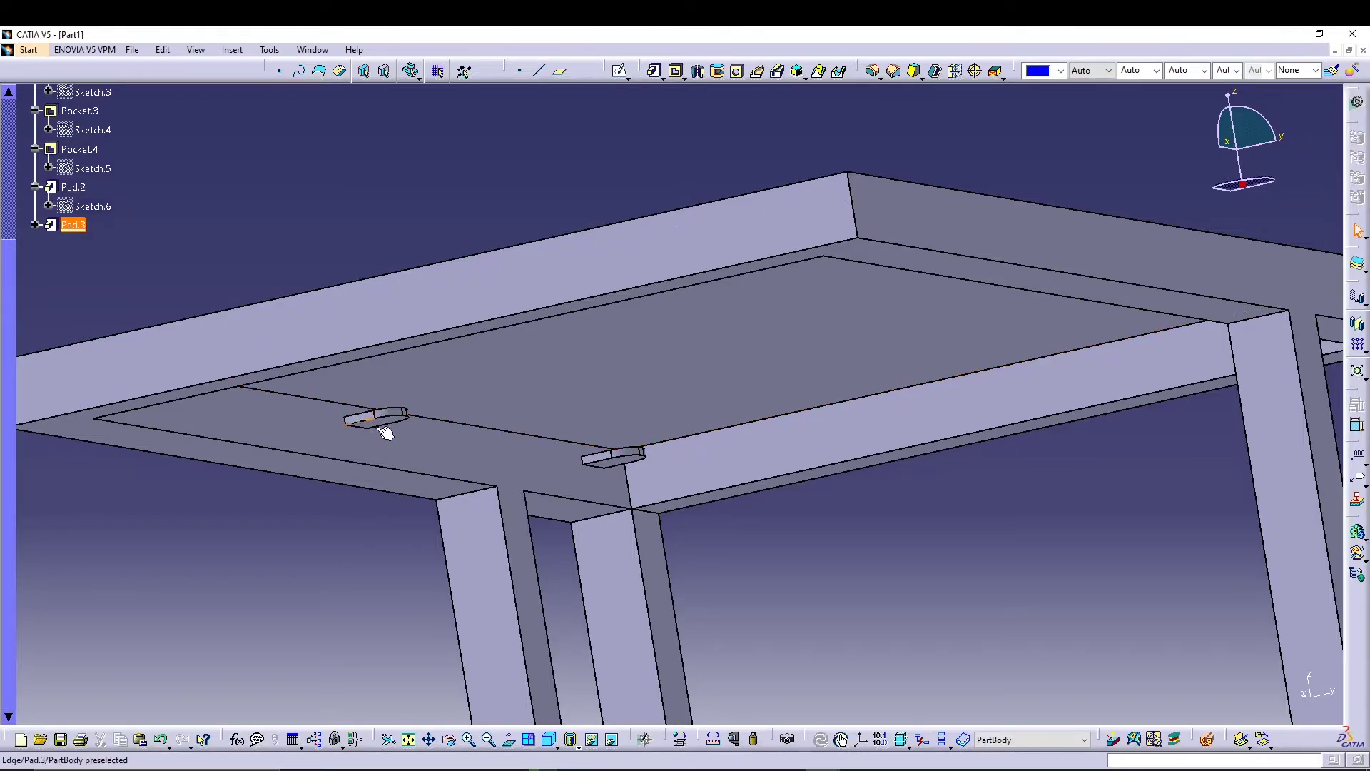
# - Start a new sketch on the underside face of the tabletop panel
pyautogui.moveTo(866, 534); pyautogui.dragTo(640, 519, button='middle')
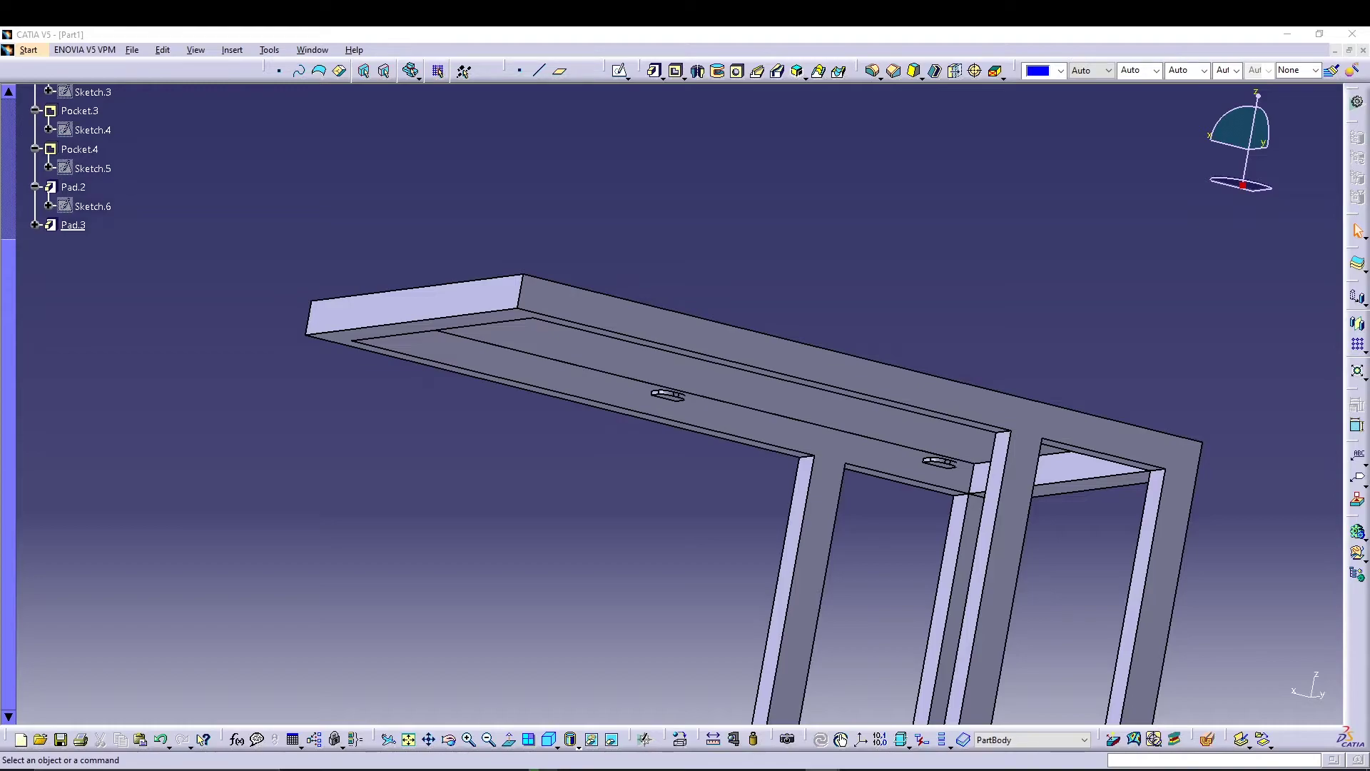
pyautogui.click(616, 382)
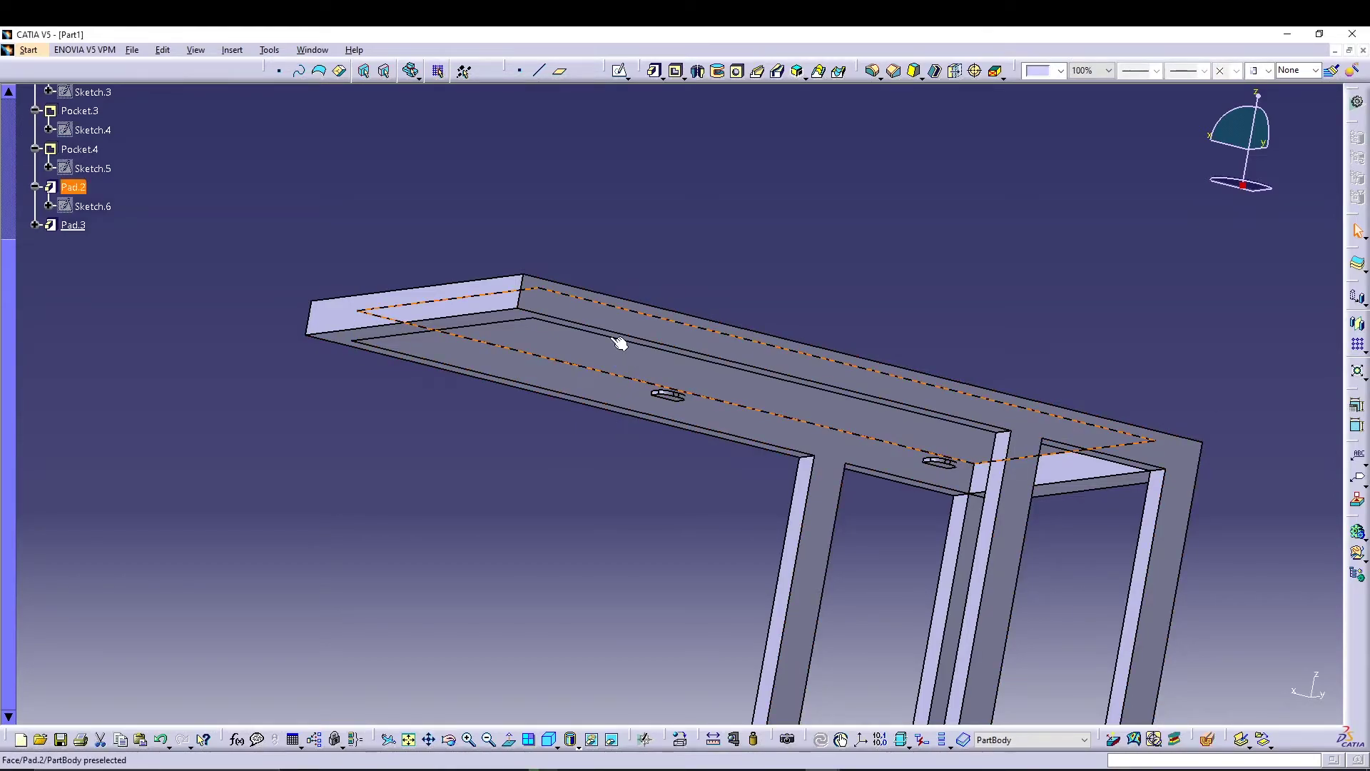
pyautogui.click(619, 70)
pyautogui.moveTo(819, 554)
pyautogui.mouseDown(button='middle')
pyautogui.moveTo(627, 369)
pyautogui.moveTo(728, 465)
pyautogui.moveTo(706, 392)
pyautogui.mouseUp(button='middle')
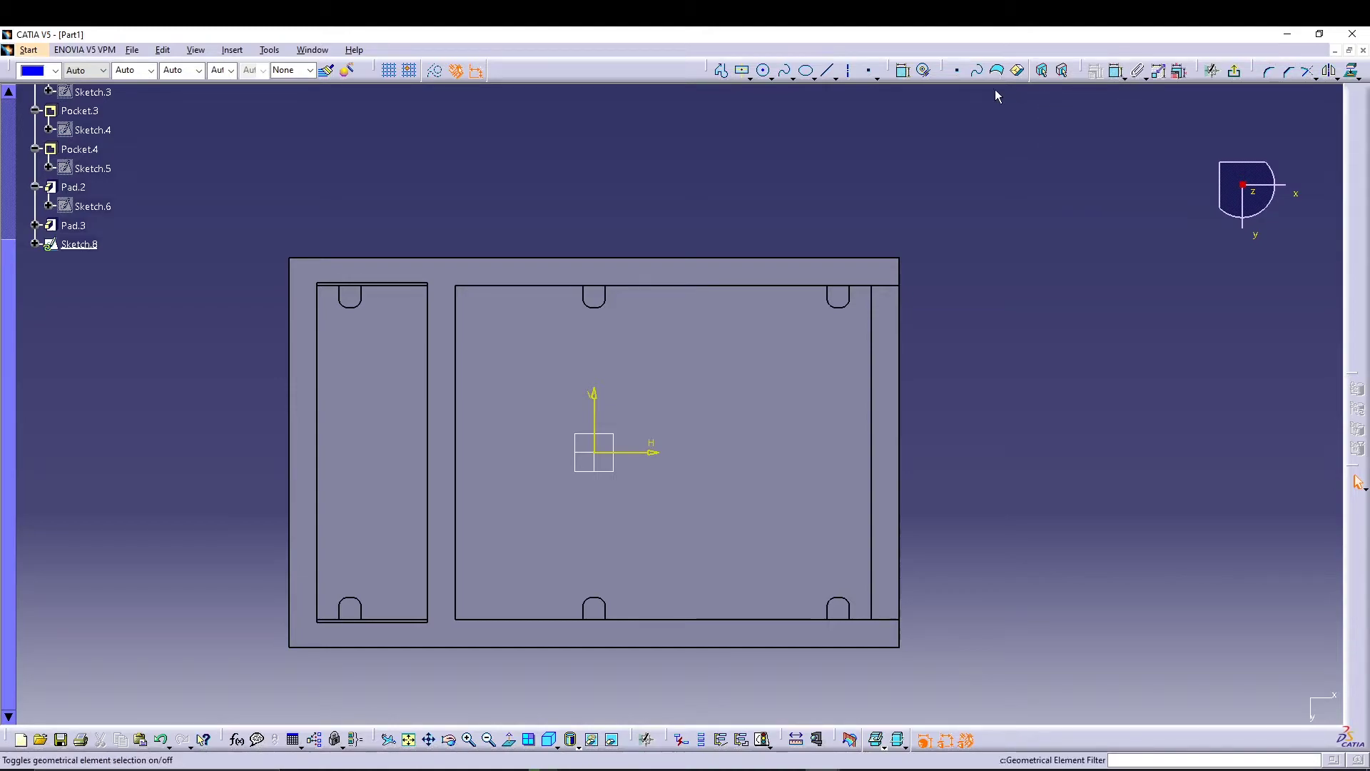
# - Sketch a circle inside the upper-right tab of the tabletop panel and set its diameter to 15 mm
pyautogui.click(764, 70)
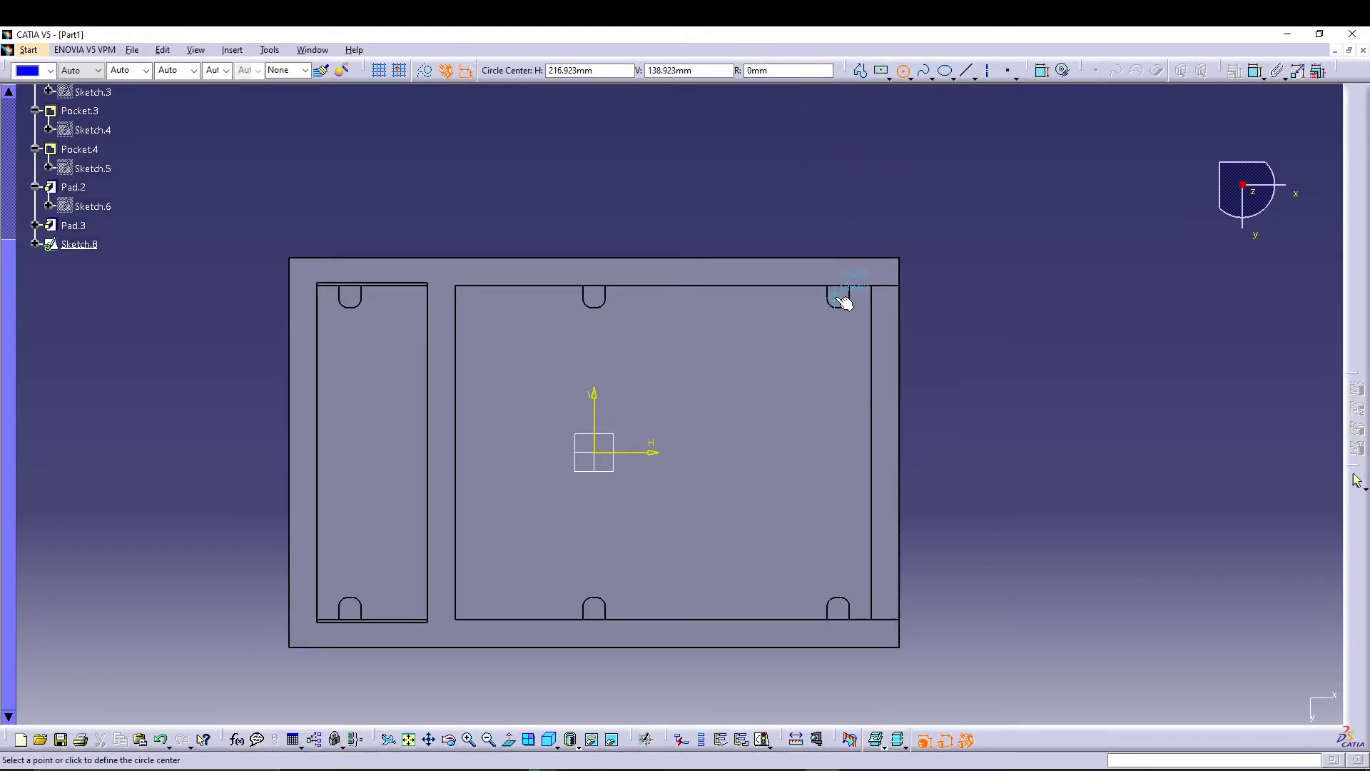
pyautogui.scroll(2, 845, 330)
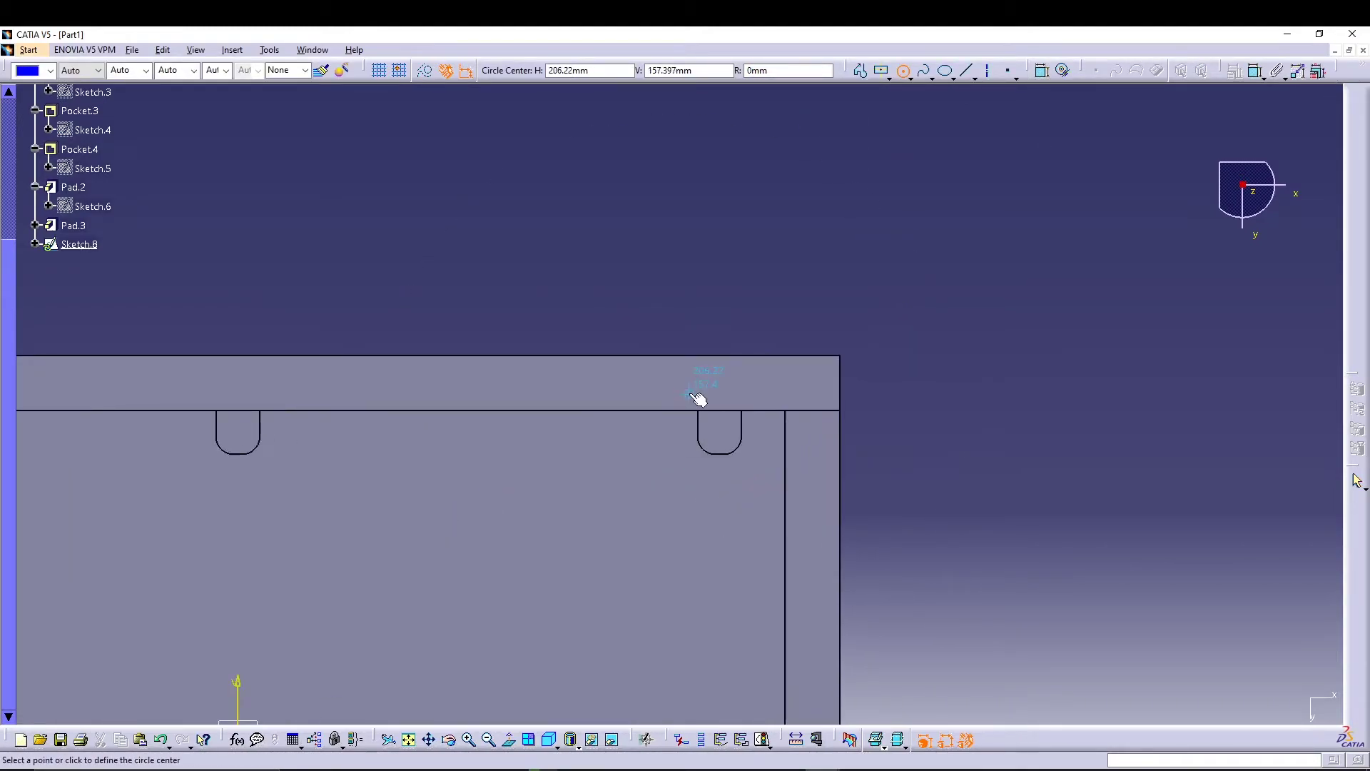
pyautogui.click(721, 430)
pyautogui.click(729, 421)
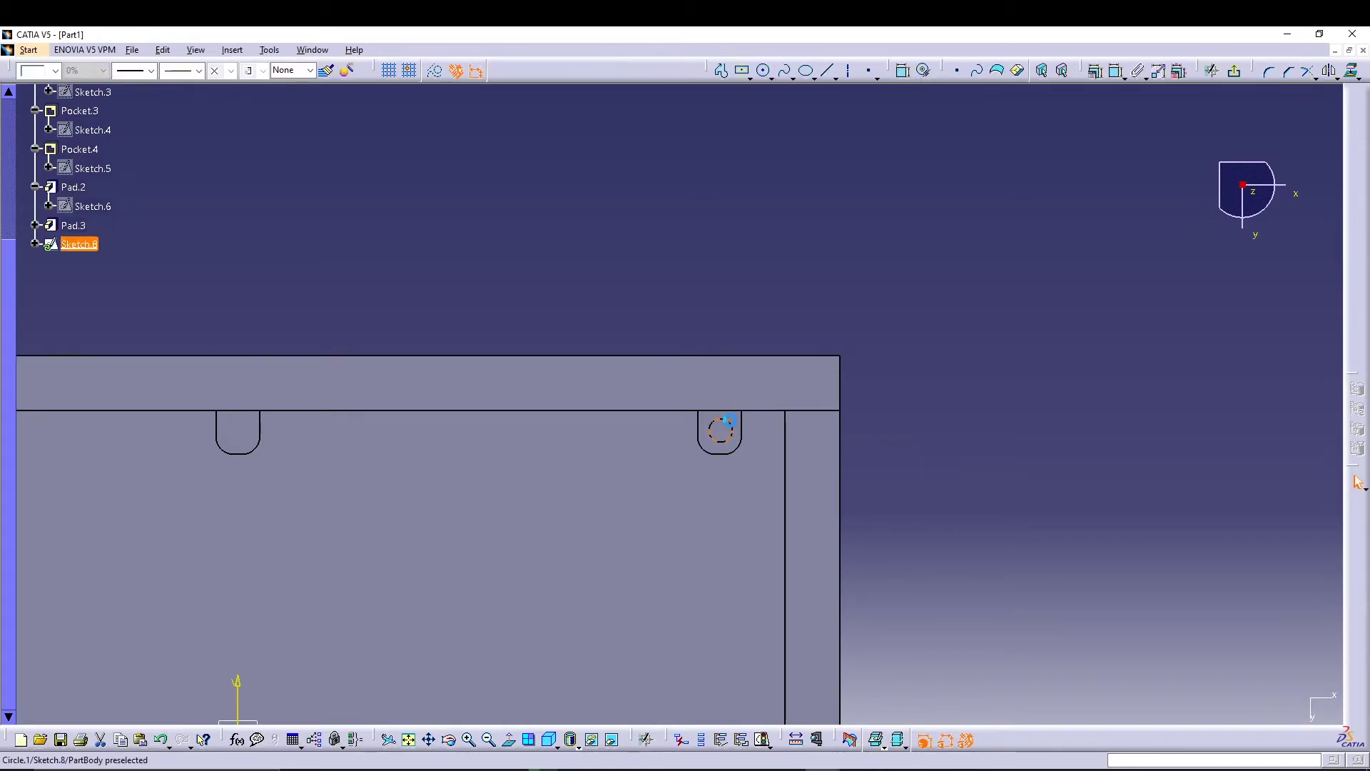
pyautogui.click(903, 70)
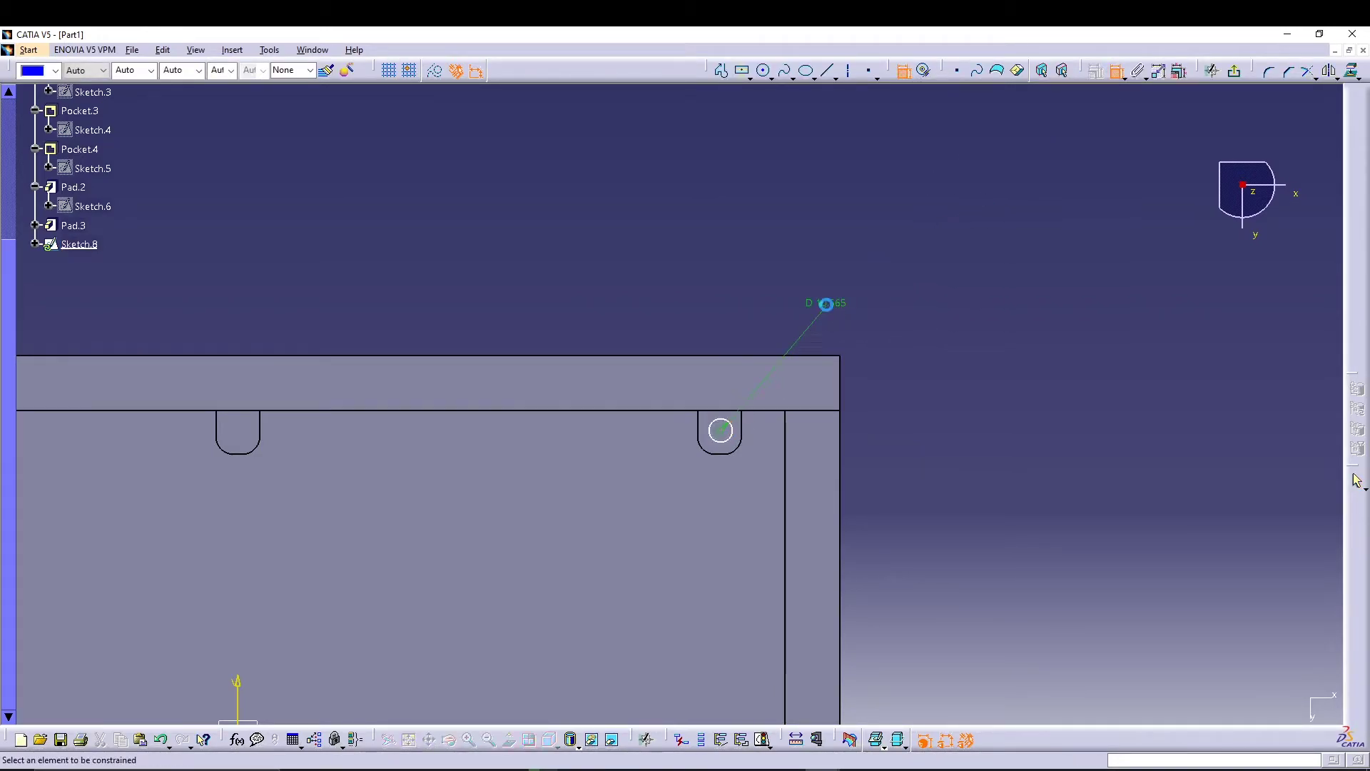
pyautogui.click(829, 309)
pyautogui.doubleClick(822, 305)
pyautogui.write('15')
pyautogui.press('Return')
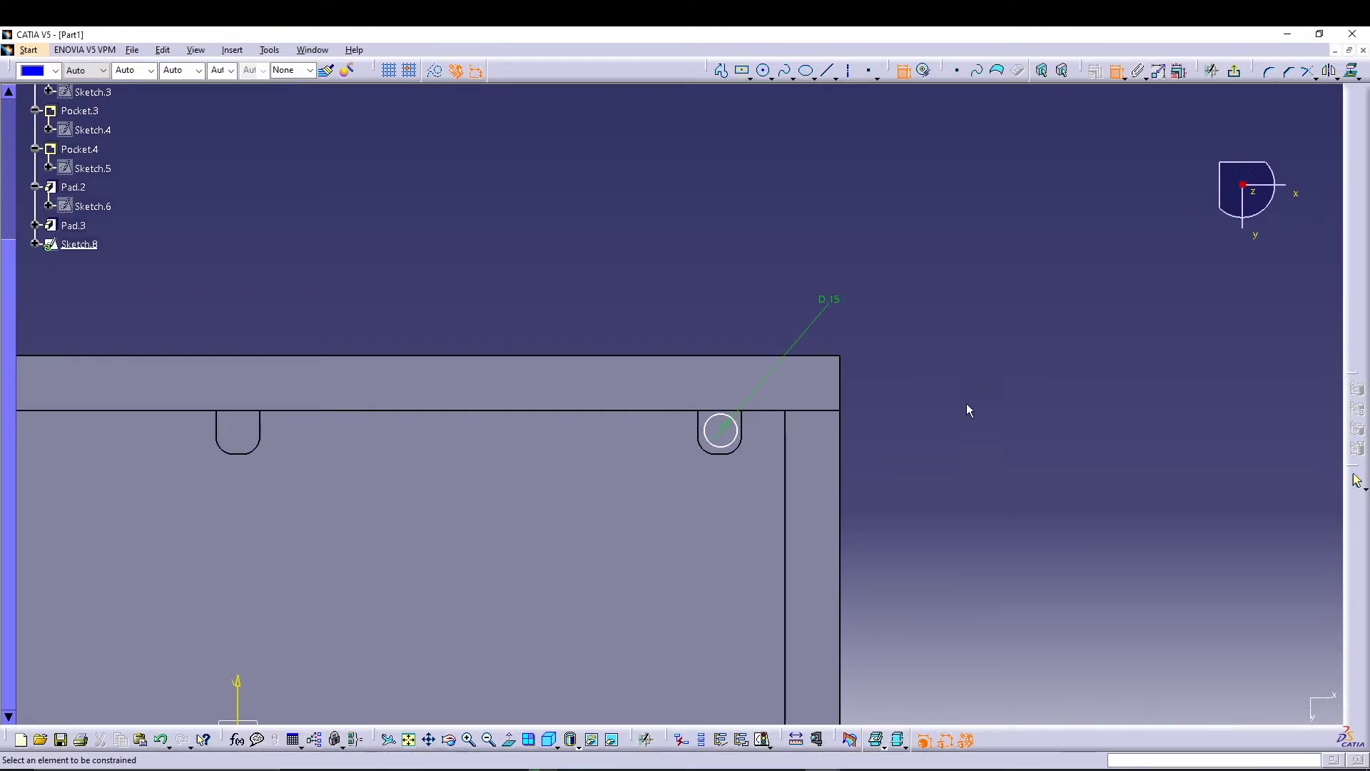
# - Set the distance from the circle's centre to the inner long edge of the frame to 10 mm
pyautogui.click(722, 430)
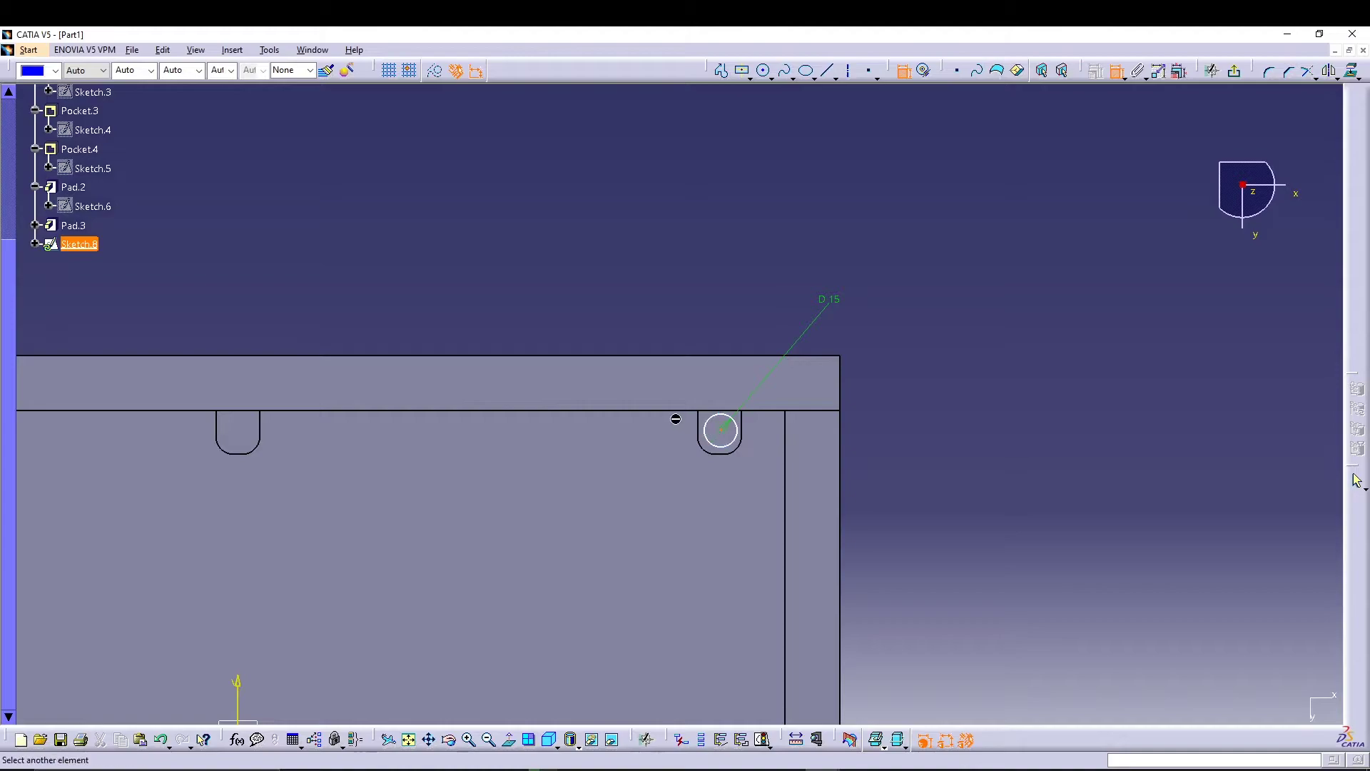
pyautogui.click(679, 412)
pyautogui.click(921, 426)
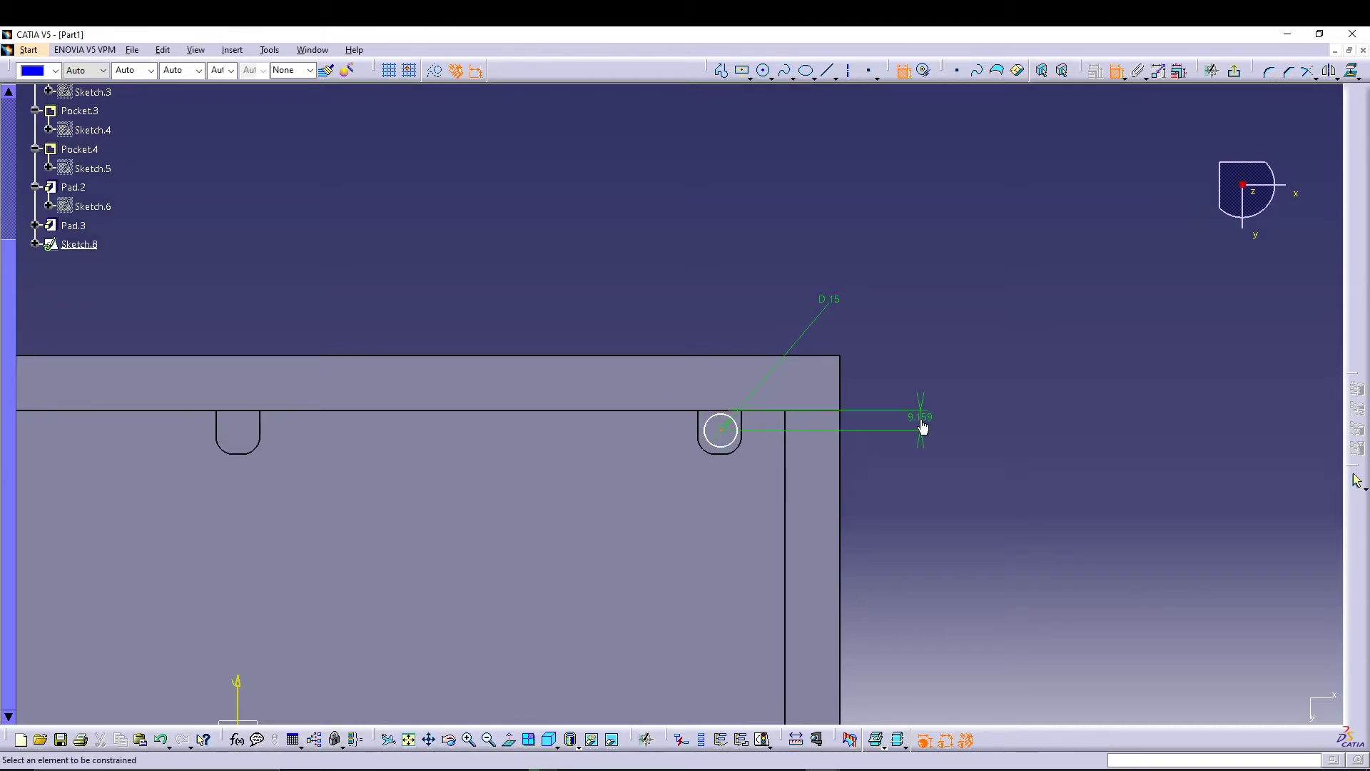
pyautogui.doubleClick(921, 423)
pyautogui.write('10')
pyautogui.press('Return')
# - Set the distance from the circle's centre to the tab's straight side to 10 mm
pyautogui.click(747, 429)
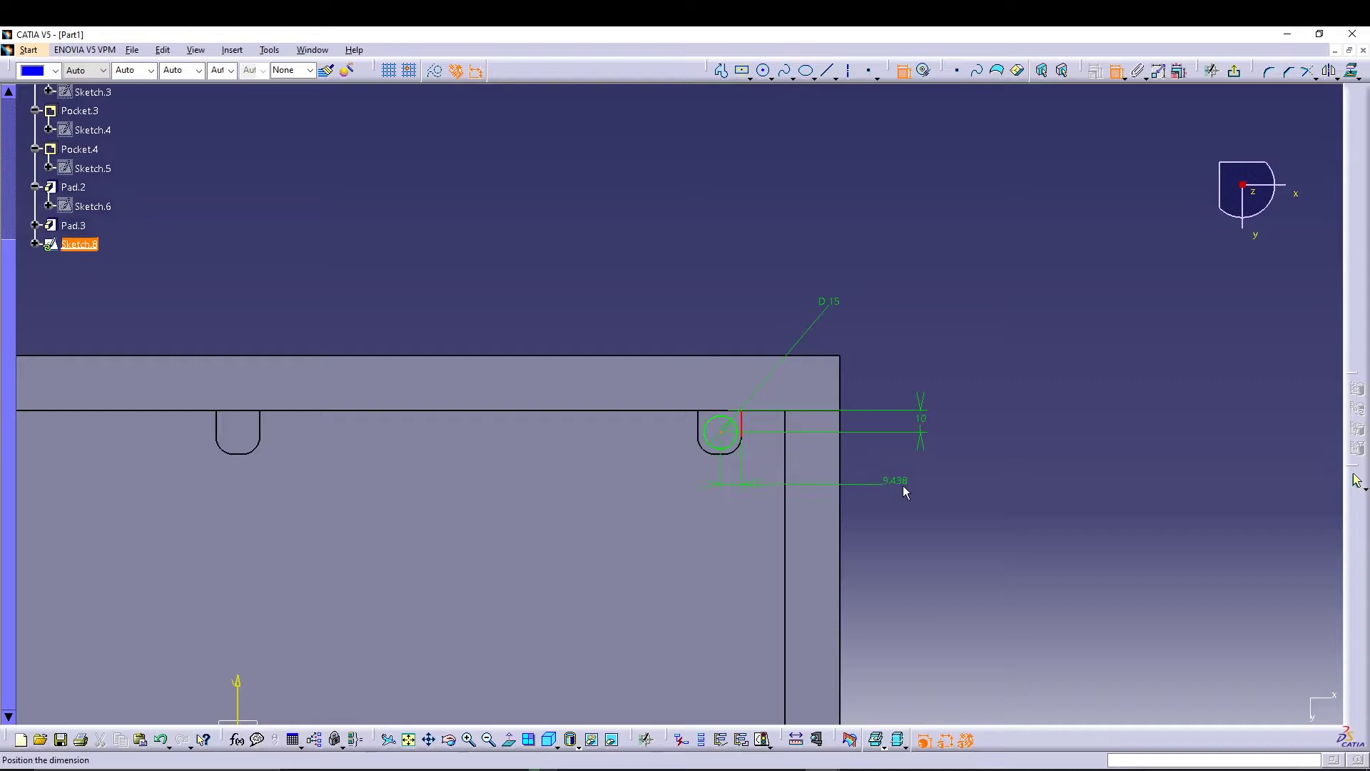
pyautogui.doubleClick(905, 485)
pyautogui.write('10')
pyautogui.press('Return')
pyautogui.keyDown('ctrl'); pyautogui.moveTo(996, 537); pyautogui.dragTo(1019, 475, button='middle'); pyautogui.keyUp('ctrl')
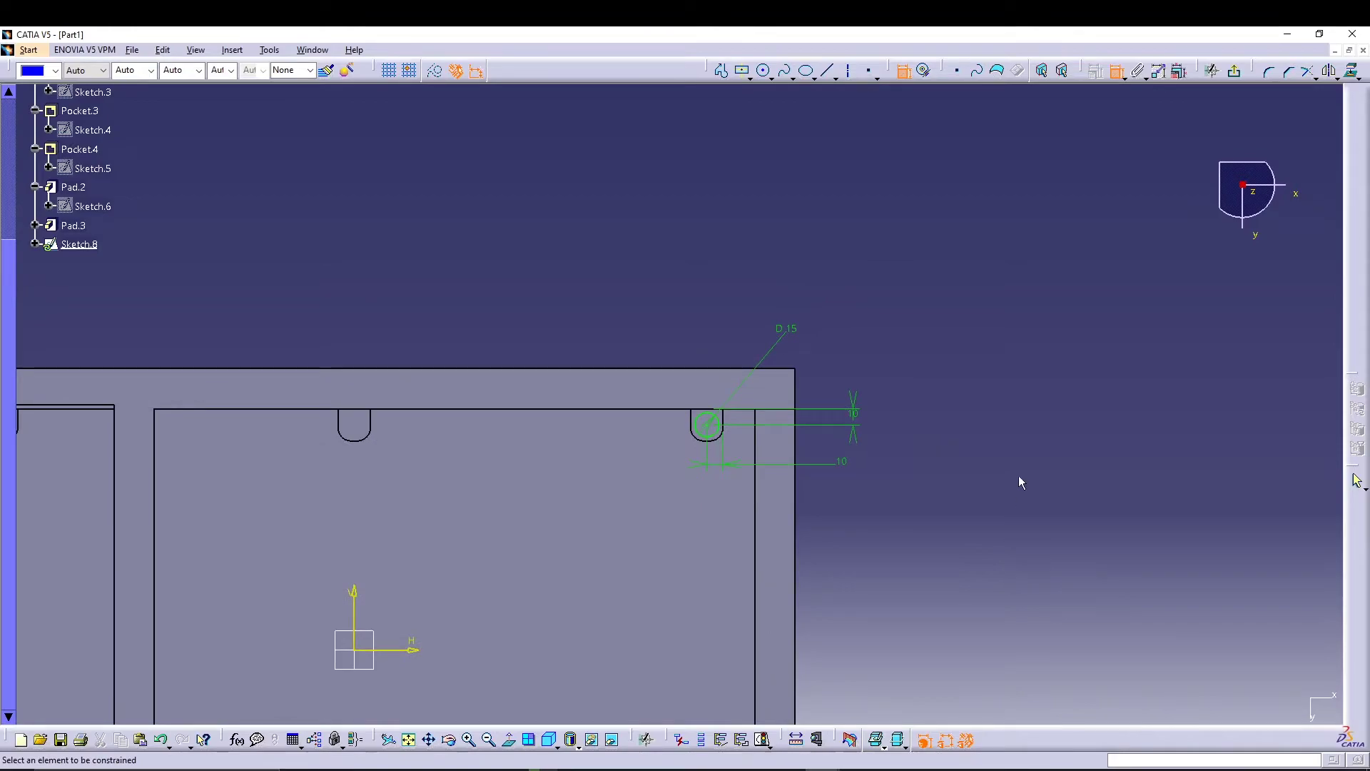
pyautogui.moveTo(809, 232); pyautogui.dragTo(974, 164, button='middle')
pyautogui.click(1116, 72)
# - Mirror the circle about the horizontal axis, and both circles about the vertical axis, onto the other corner tabs
pyautogui.click(806, 350)
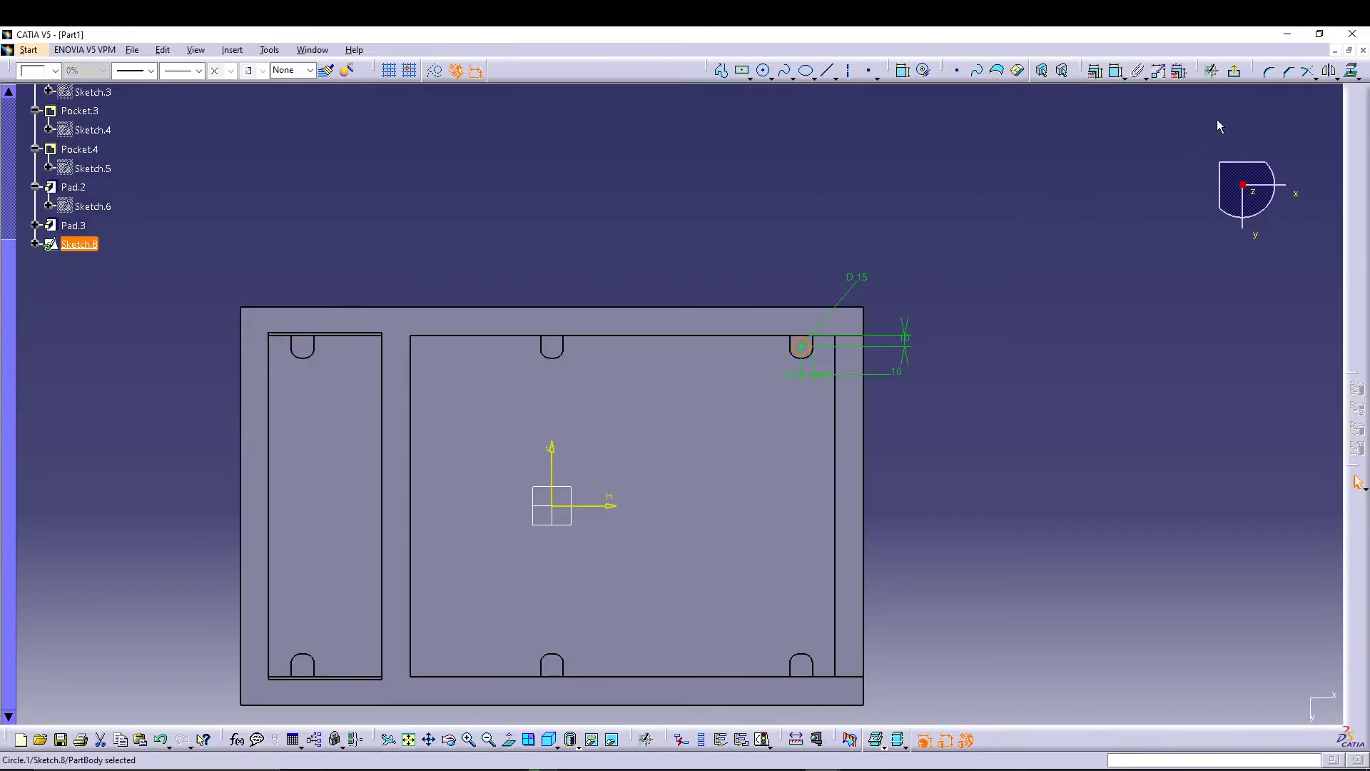
pyautogui.click(612, 507)
pyautogui.moveTo(997, 275)
pyautogui.mouseDown()
pyautogui.moveTo(795, 297)
pyautogui.moveTo(748, 684)
pyautogui.mouseUp()
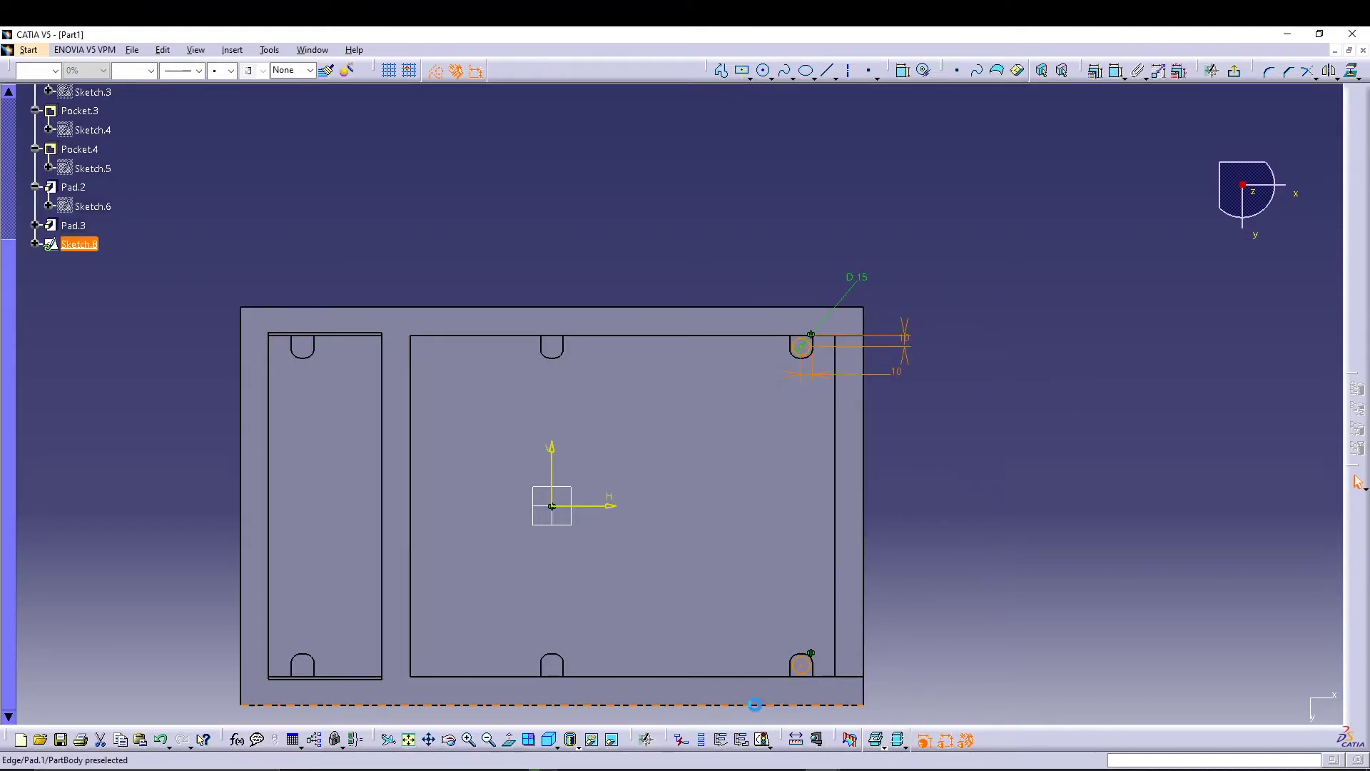
pyautogui.click(1329, 71)
pyautogui.click(552, 446)
# - Sketch a circle inside the middle tab on the upper long edge and set its diameter to 15 mm
pyautogui.moveTo(573, 436)
pyautogui.mouseDown(button='middle')
pyautogui.moveTo(780, 394)
pyautogui.moveTo(719, 434)
pyautogui.mouseUp(button='middle')
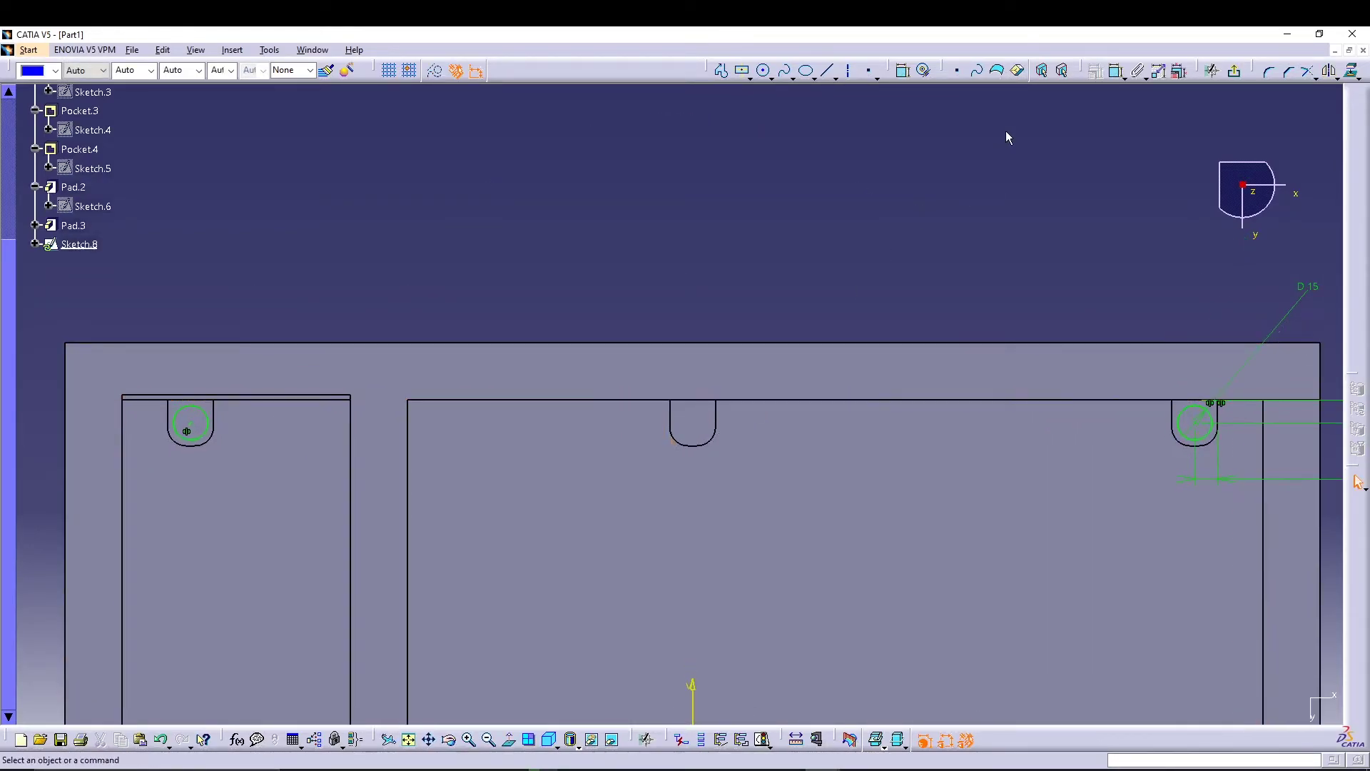
pyautogui.click(763, 70)
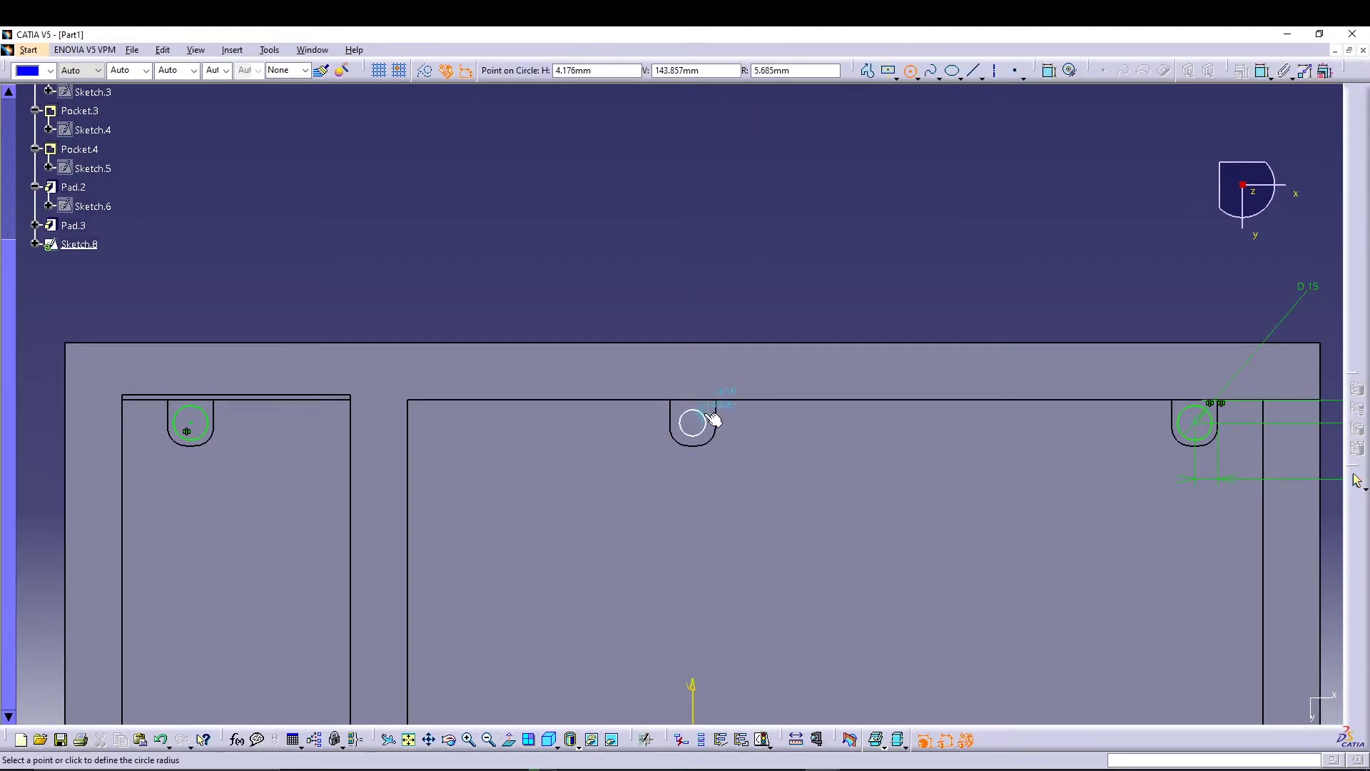
pyautogui.click(703, 414)
pyautogui.click(1096, 70)
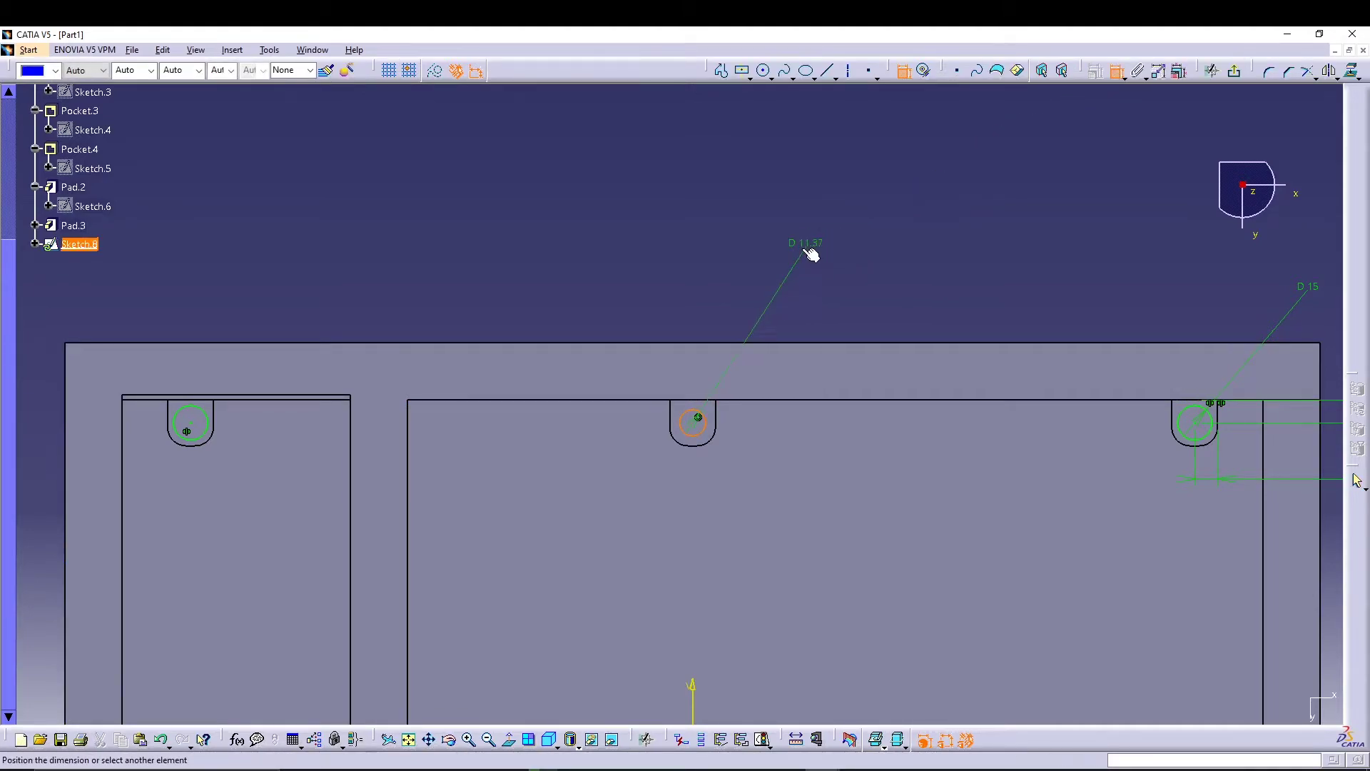
pyautogui.doubleClick(816, 244)
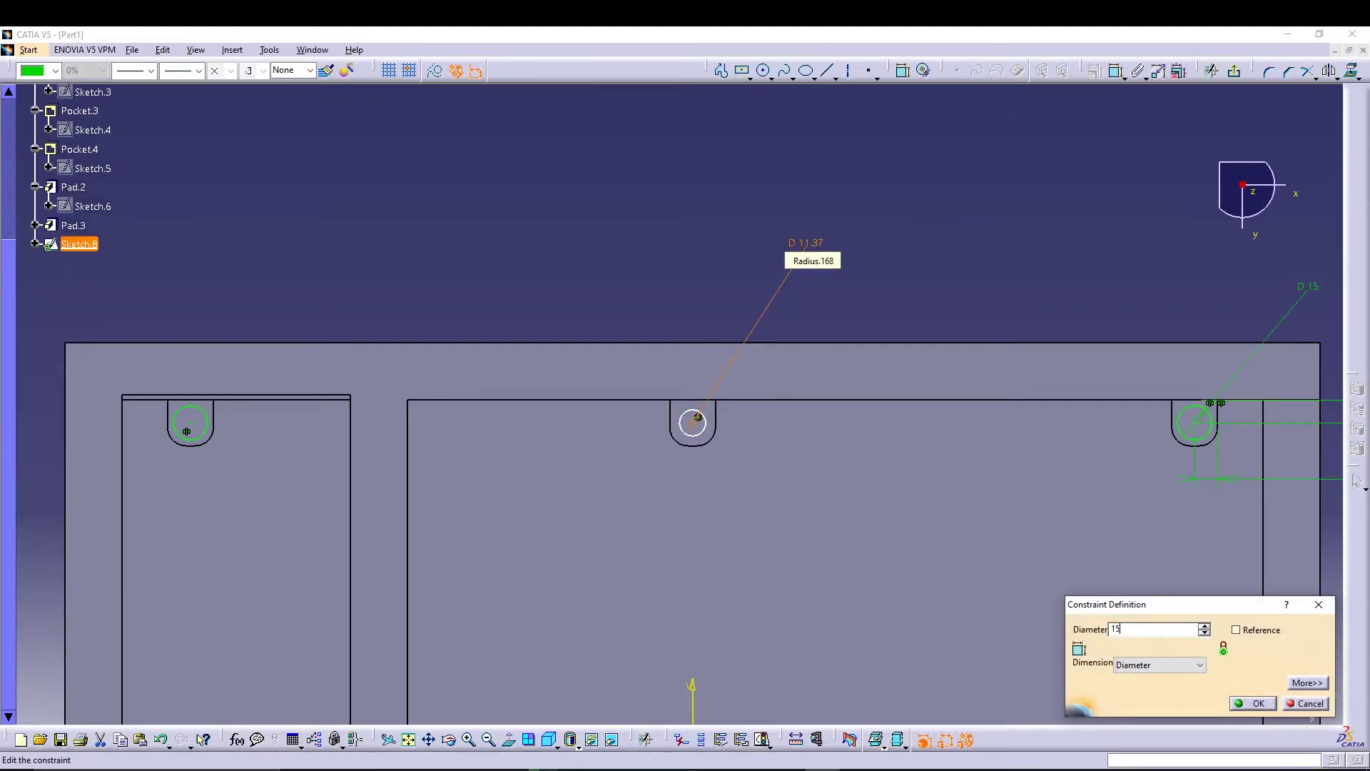
pyautogui.press('Return')
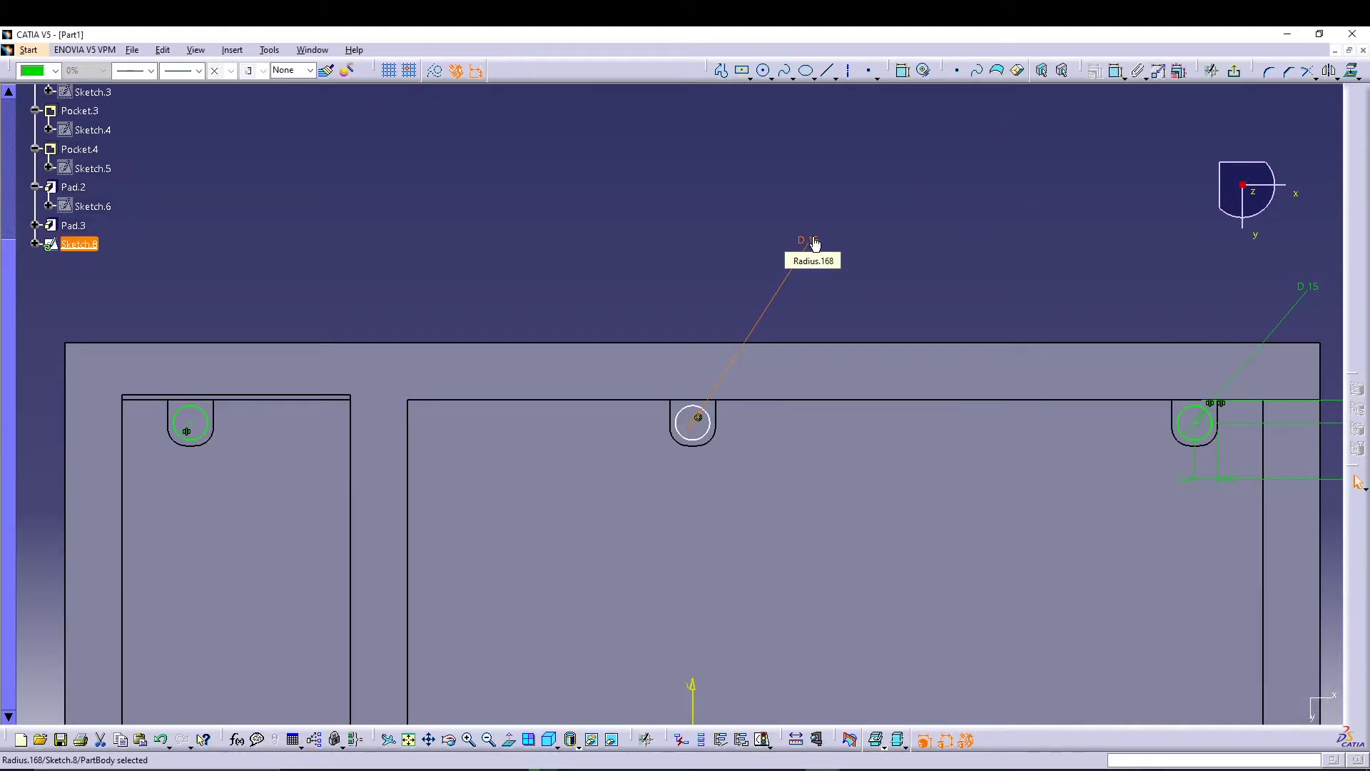
pyautogui.click(1118, 71)
pyautogui.click(694, 425)
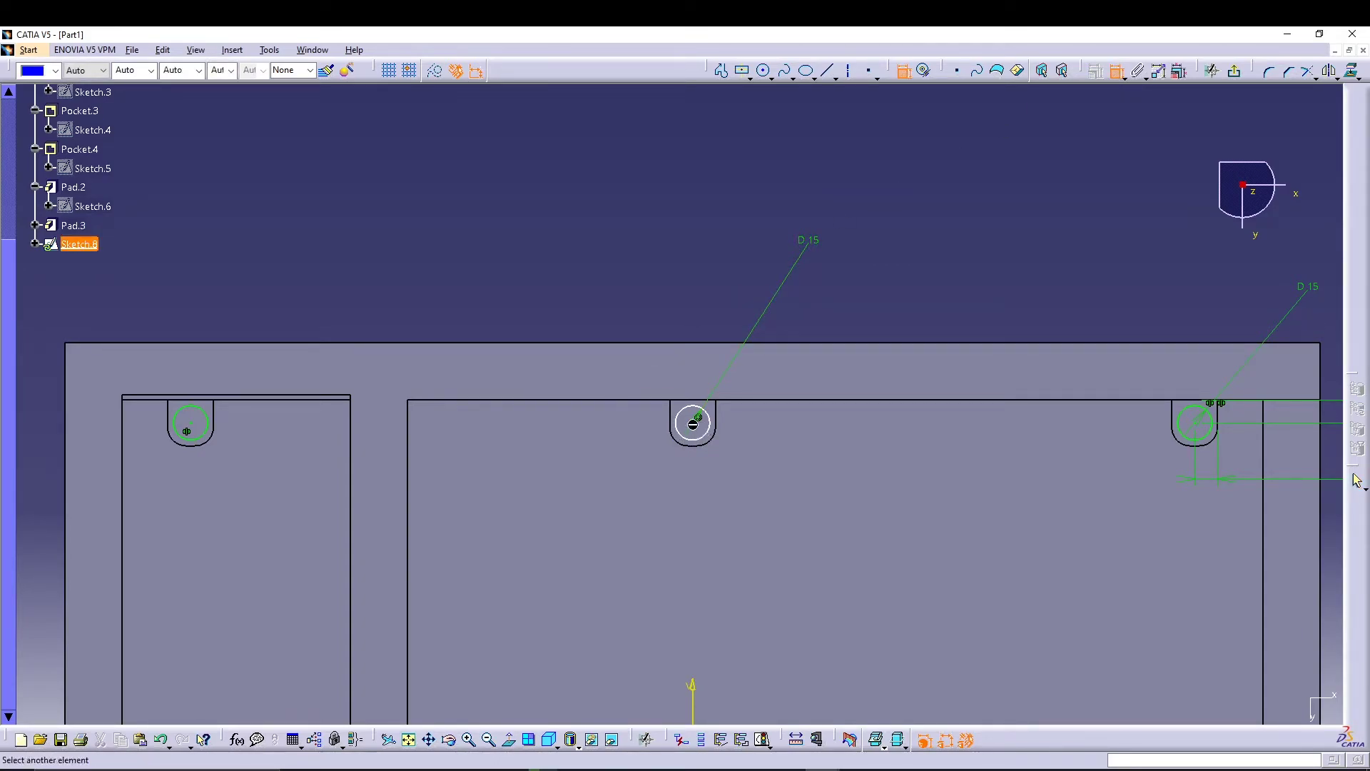
pyautogui.click(718, 421)
pyautogui.press('Escape')
# - Dimension the distance from the middle circle's centre to the inner long edge of the frame
pyautogui.click(1117, 77)
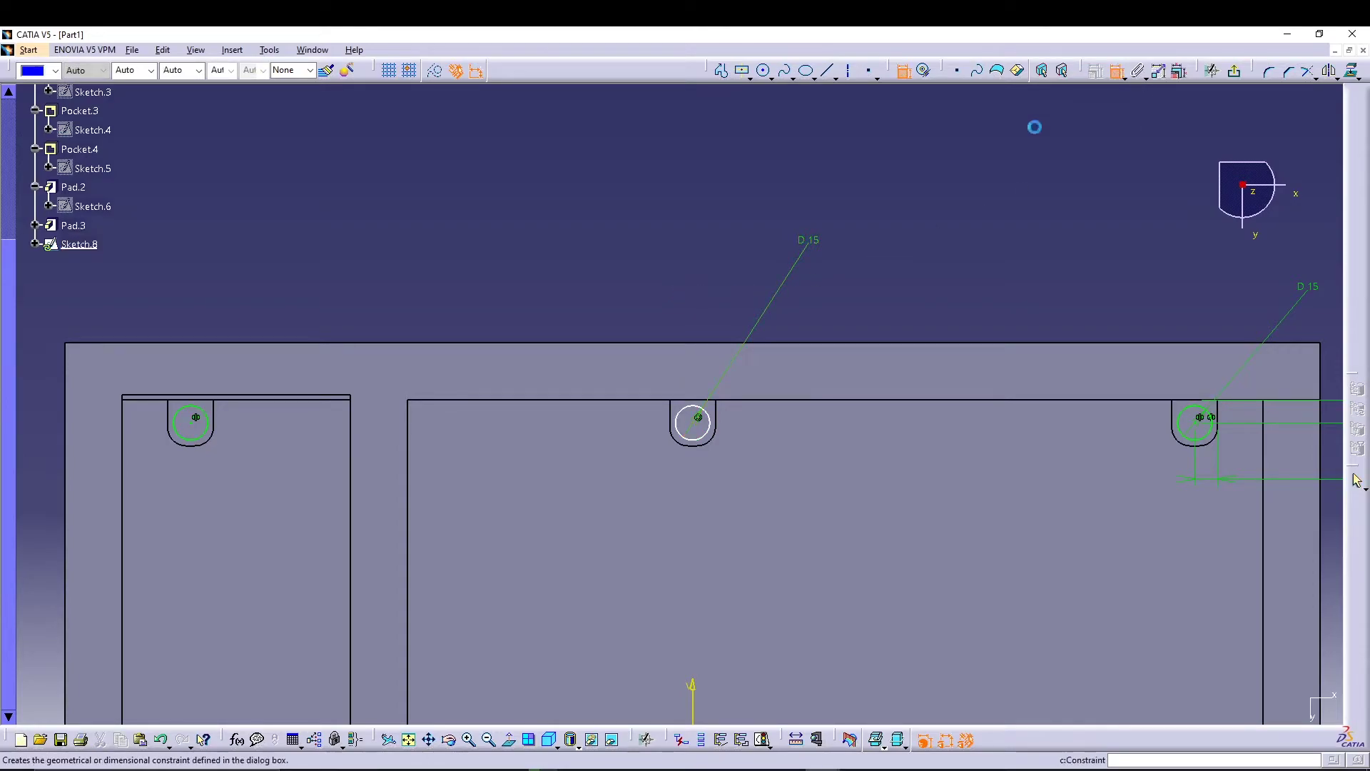
pyautogui.click(693, 423)
pyautogui.click(705, 404)
pyautogui.click(668, 300)
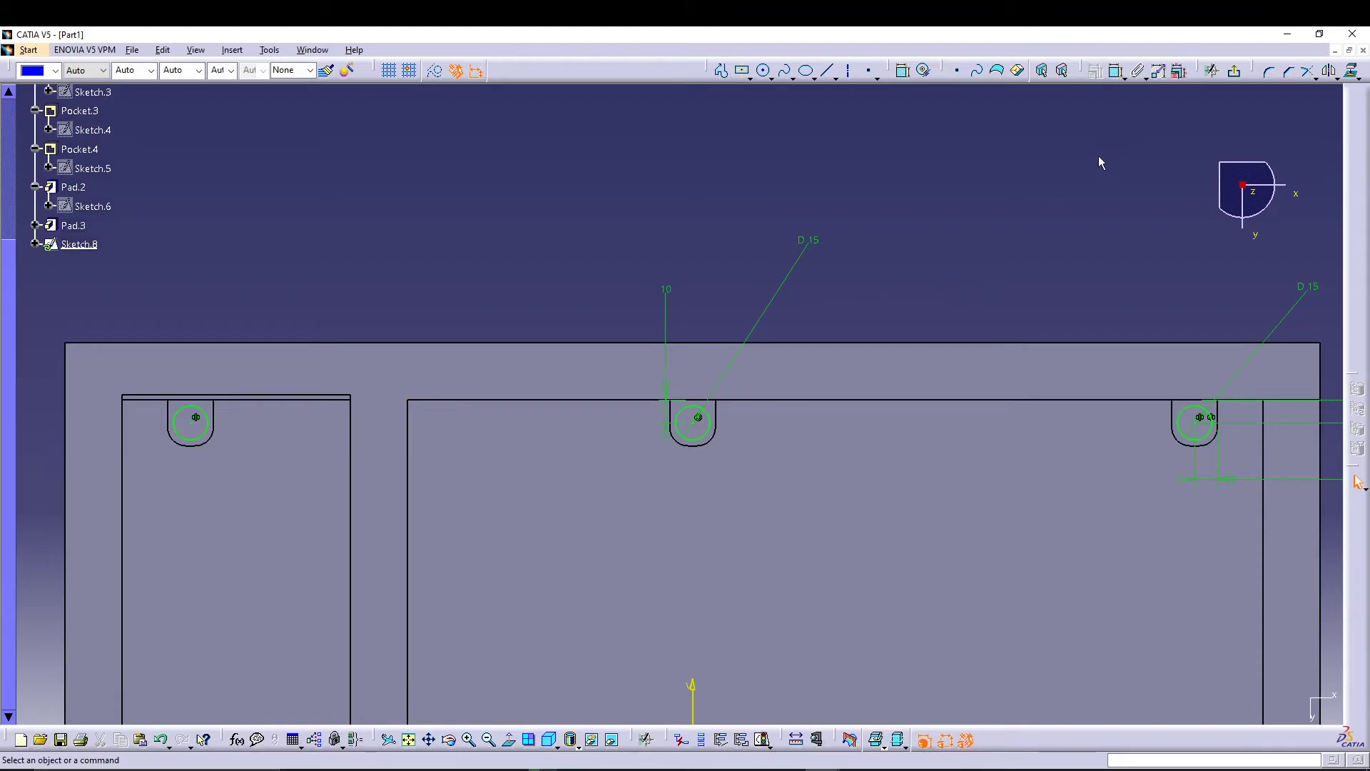
# - Mirror the middle circle about the horizontal axis onto the middle tab of the opposite long edge
pyautogui.click(701, 436)
pyautogui.moveTo(756, 547); pyautogui.dragTo(768, 420, button='middle')
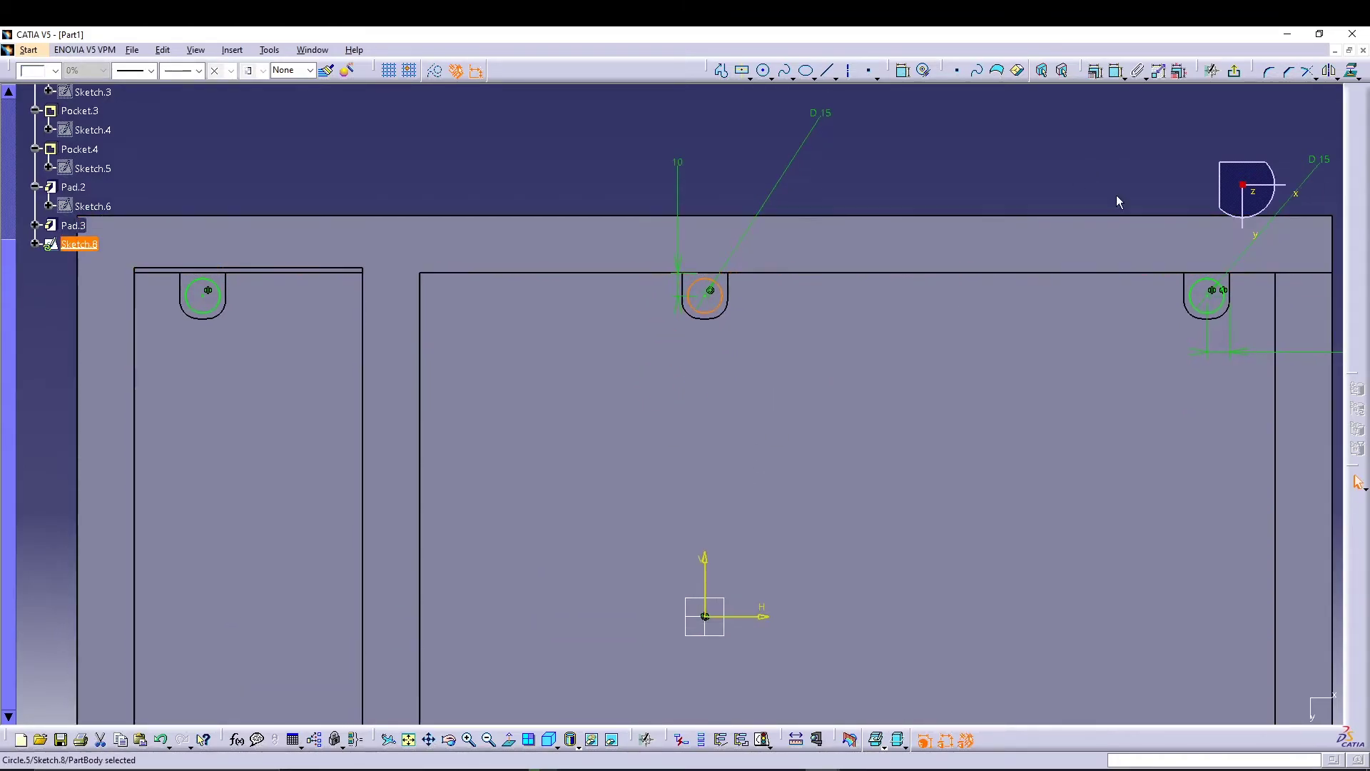
pyautogui.click(1291, 77)
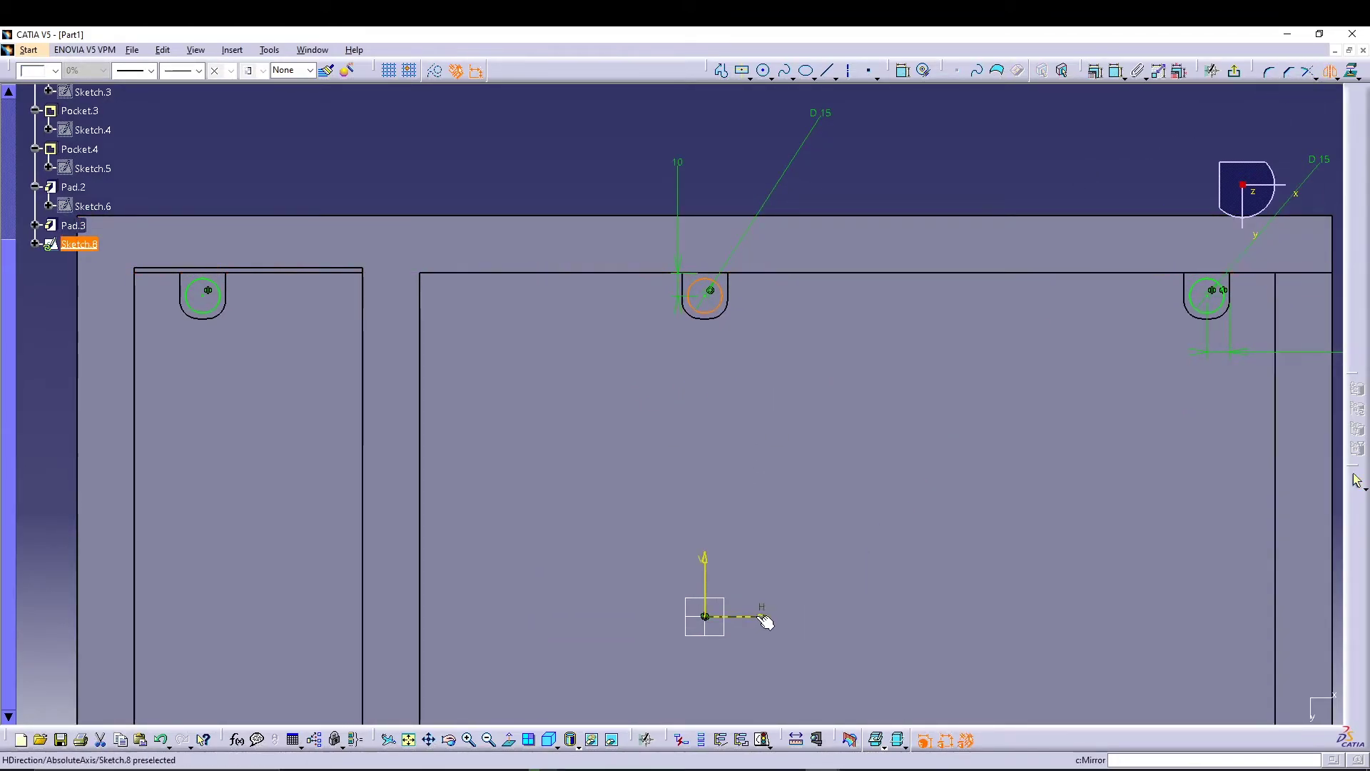
pyautogui.keyDown('ctrl'); pyautogui.moveTo(932, 399); pyautogui.dragTo(982, 420, button='middle'); pyautogui.keyUp('ctrl')
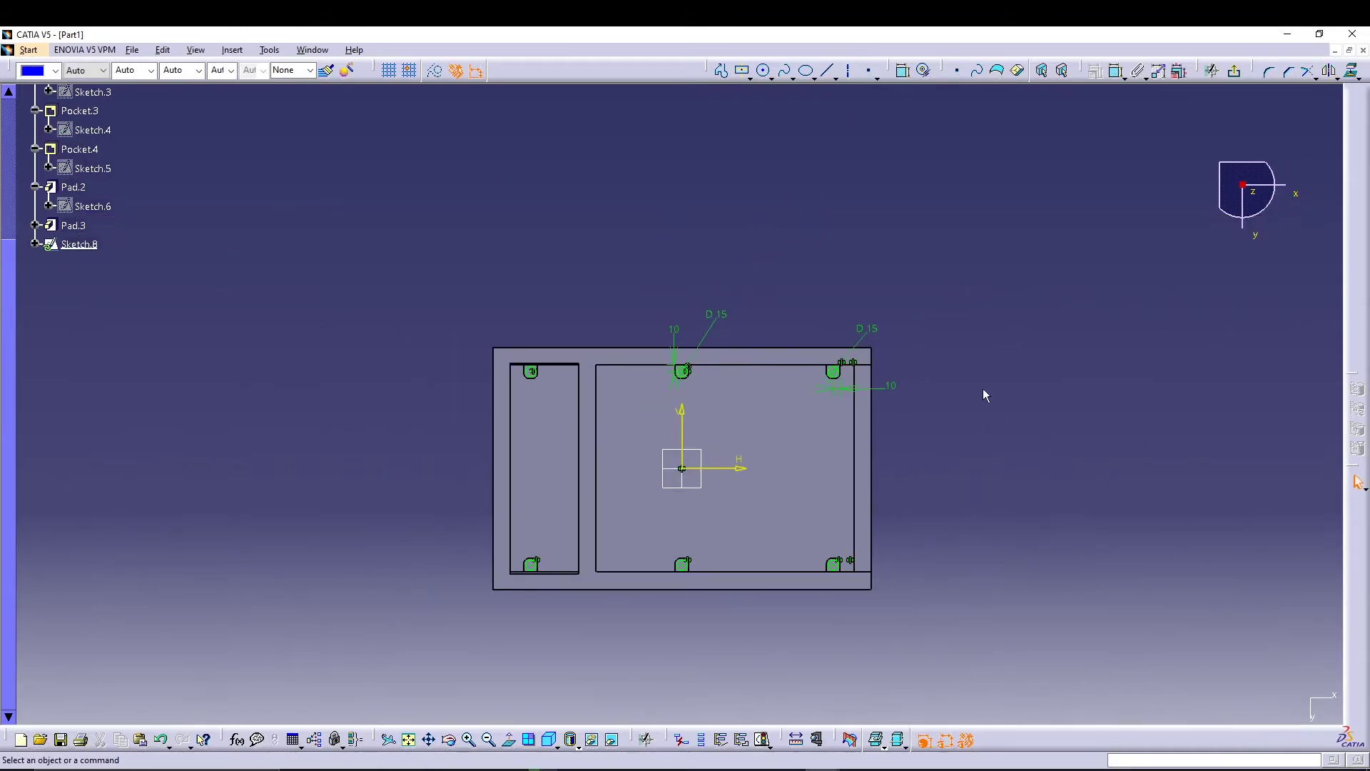
# - Exit the sketch and pad the six circles downward to the tabs with the Up to next limit
pyautogui.click(1211, 71)
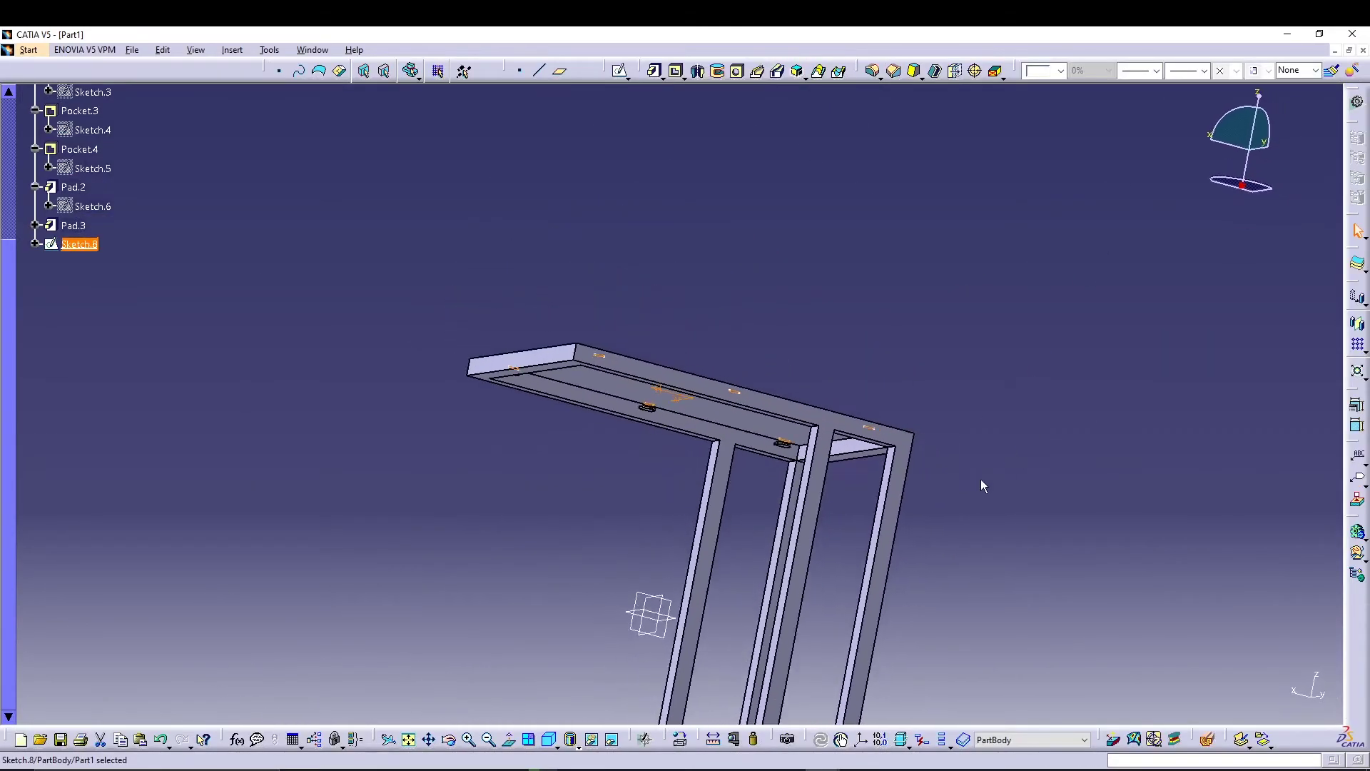
pyautogui.moveTo(635, 534); pyautogui.dragTo(657, 382, button='middle')
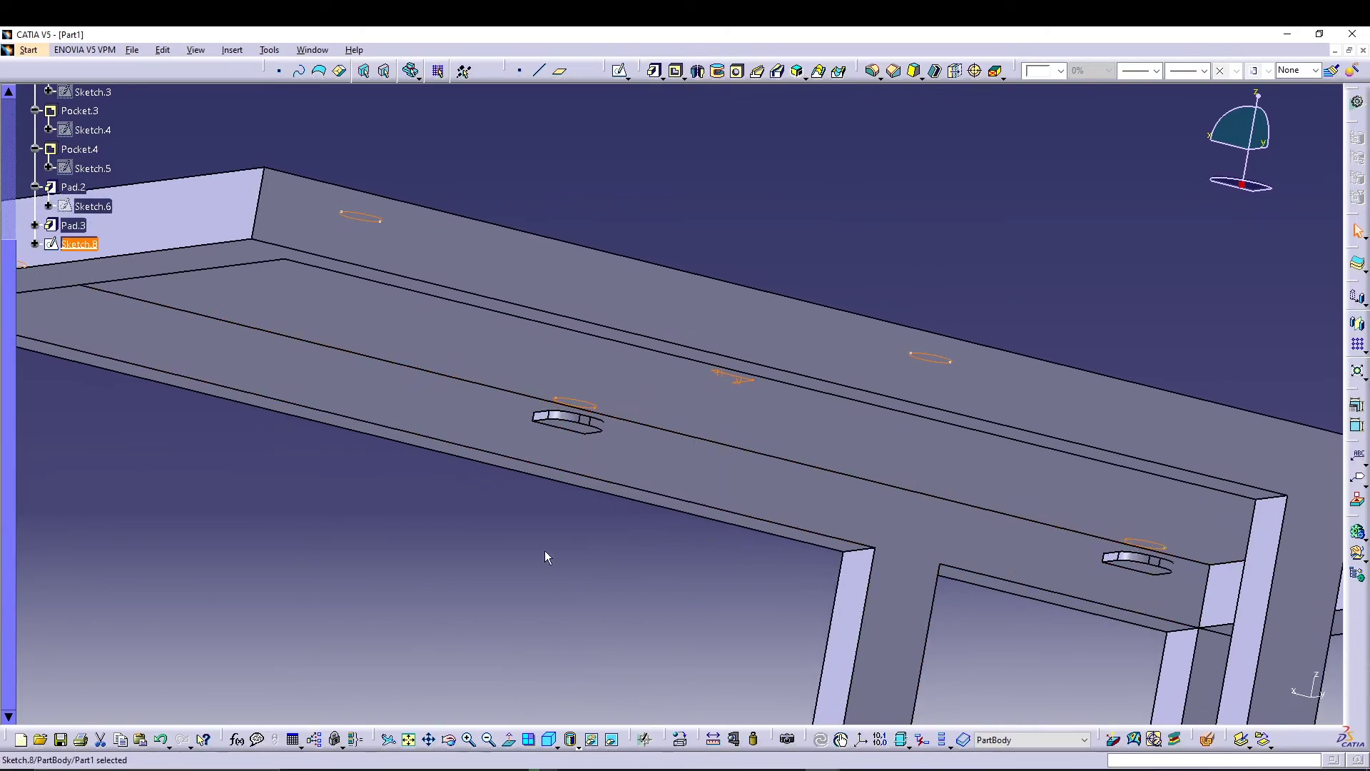
pyautogui.click(655, 71)
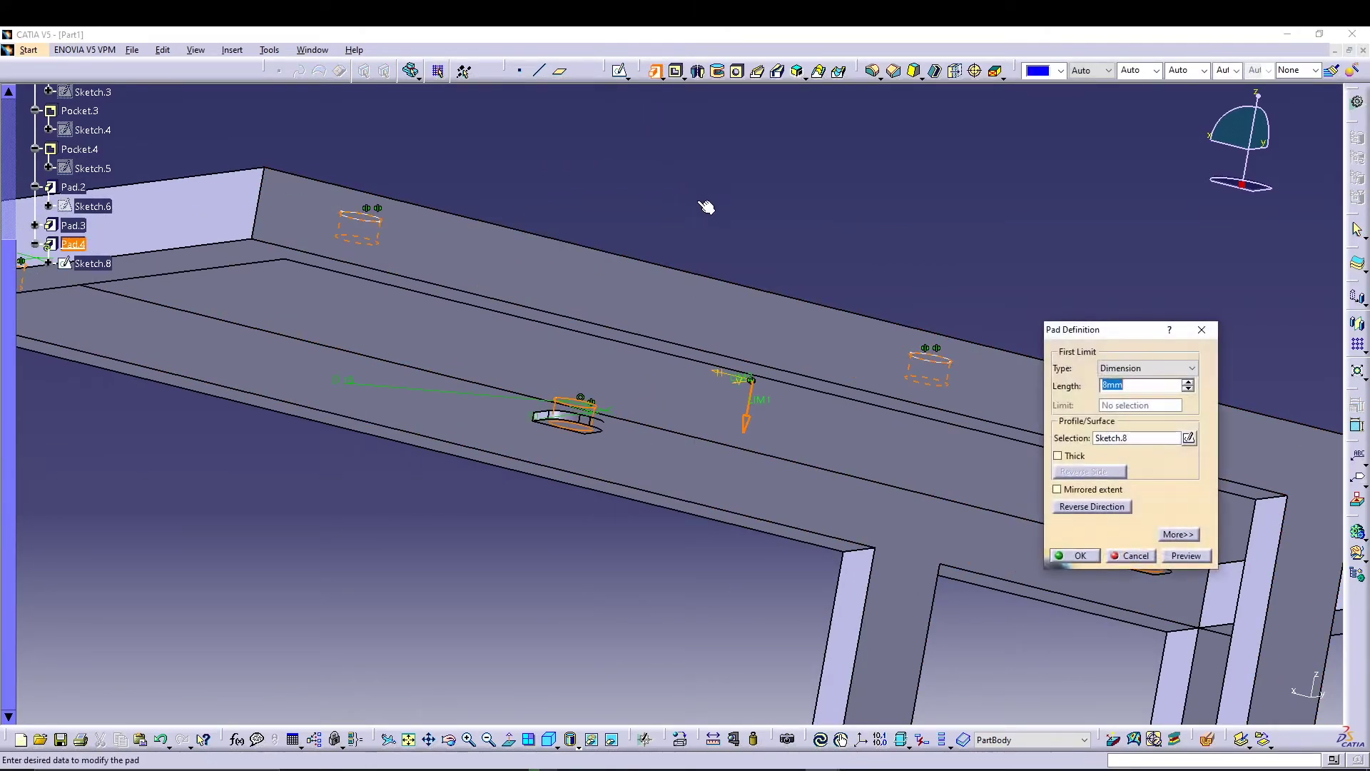
pyautogui.click(1120, 370)
pyautogui.click(1126, 395)
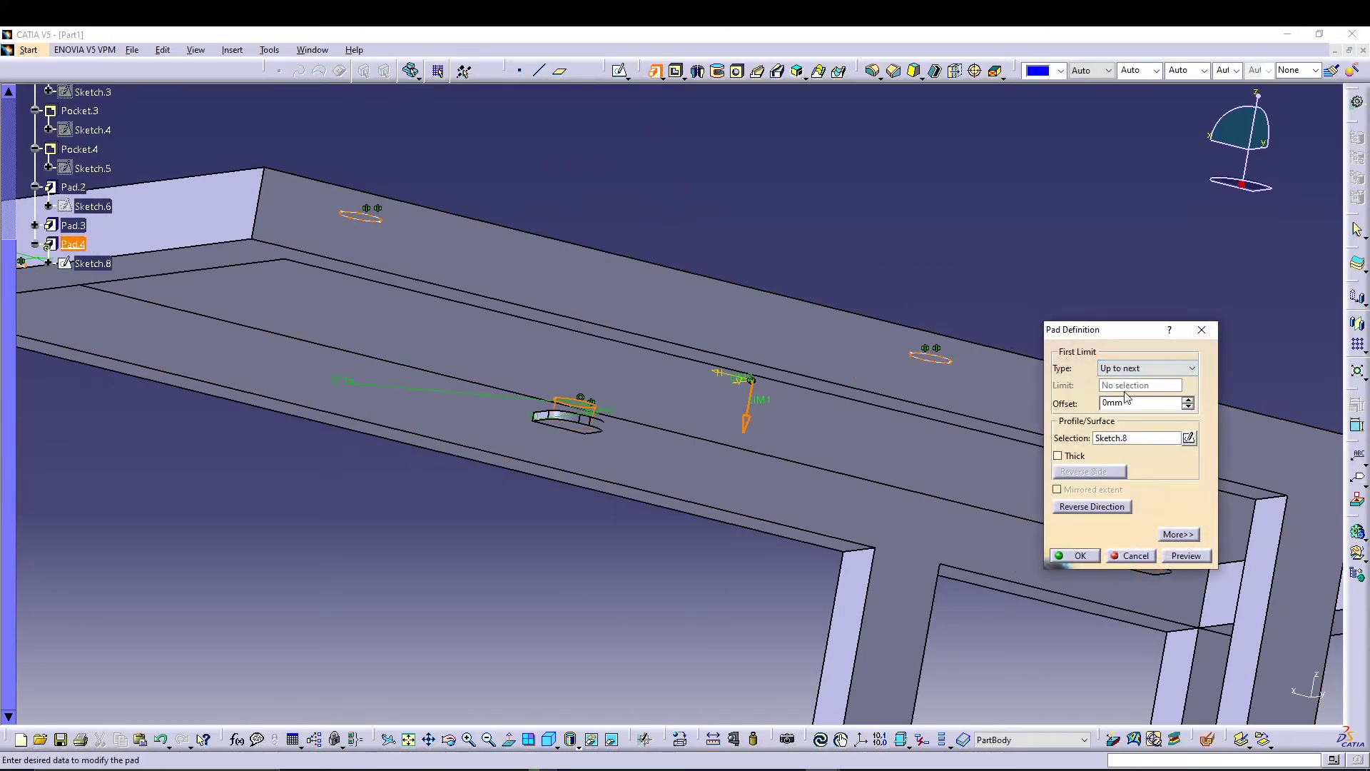
pyautogui.click(1180, 554)
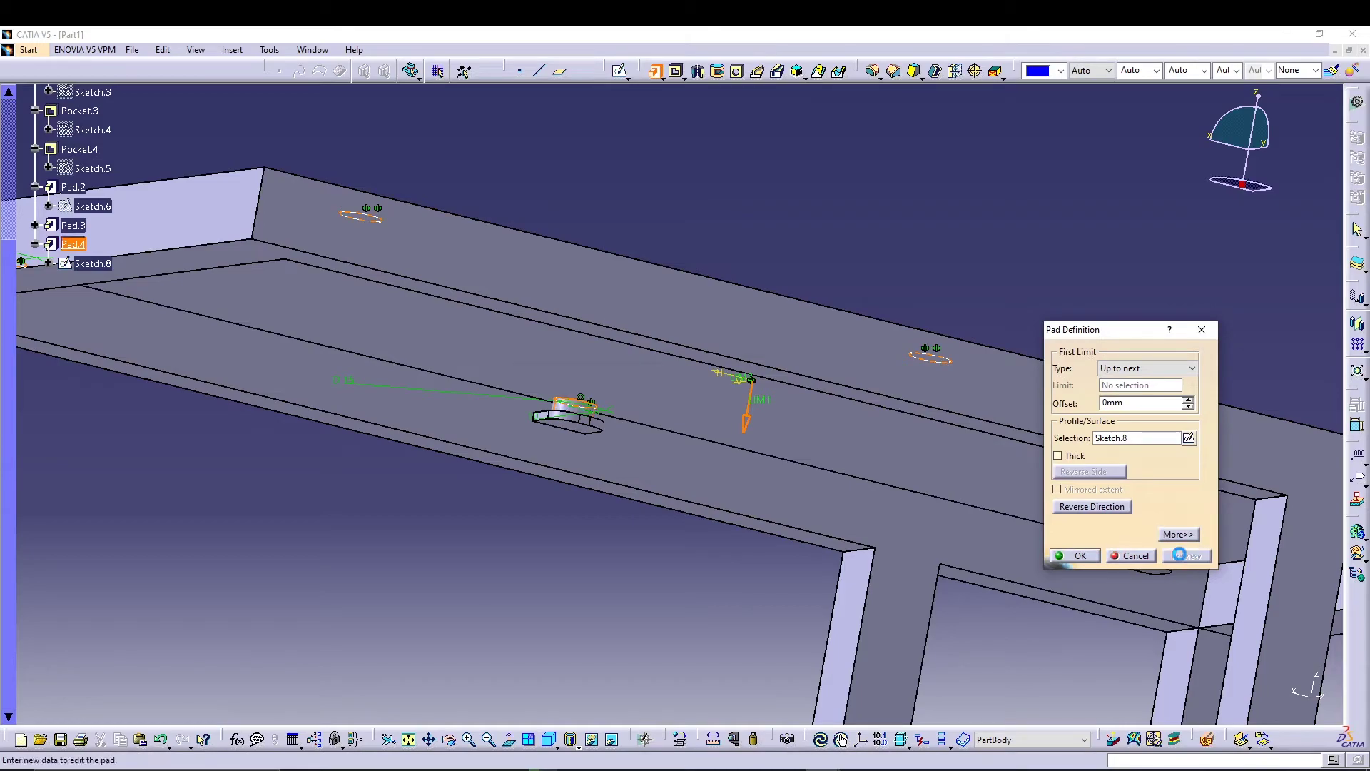
pyautogui.click(1080, 556)
pyautogui.click(504, 648)
# - Inspect the stand from below and in the standard isometric view, checking the tabs and the tabletop surface
pyautogui.moveTo(585, 300); pyautogui.dragTo(673, 239, button='middle')
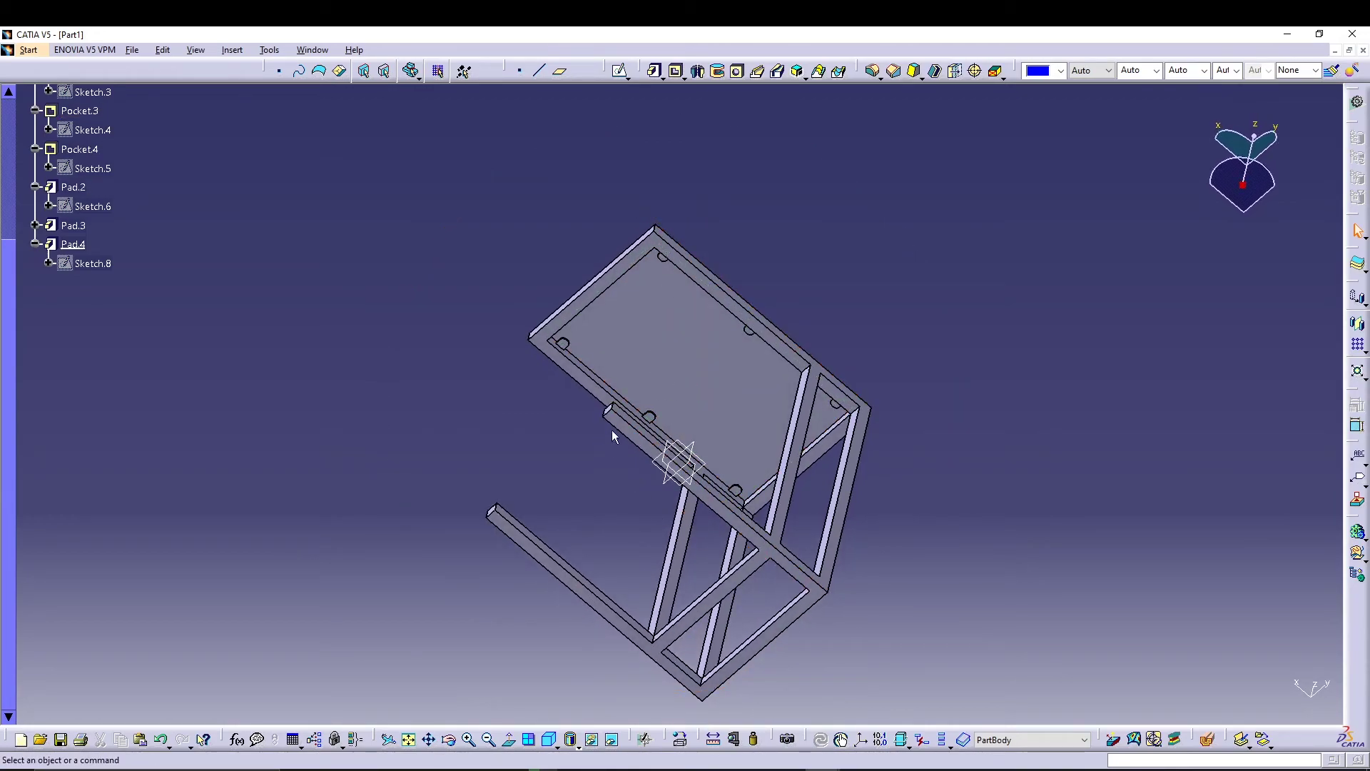
pyautogui.click(549, 739)
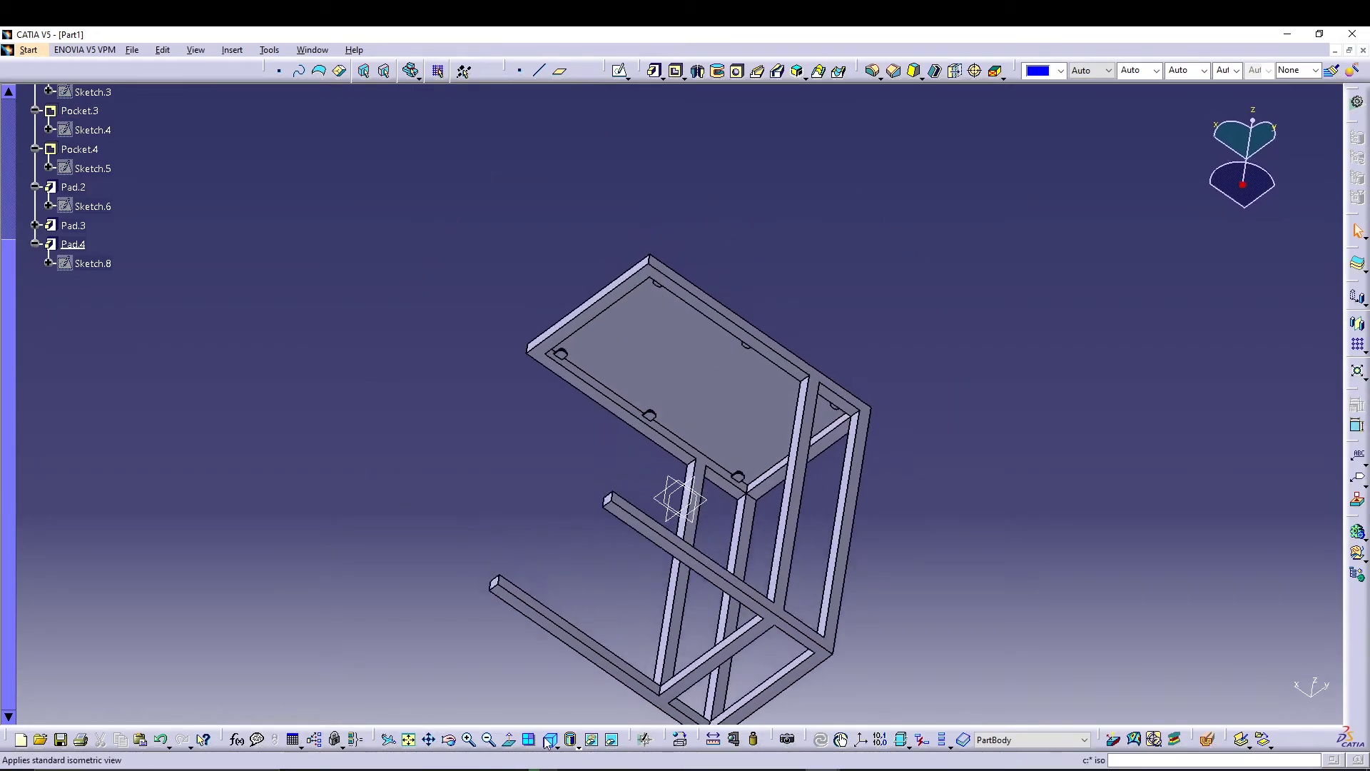
pyautogui.moveTo(490, 700); pyautogui.dragTo(488, 451, button='middle')
pyautogui.moveTo(738, 616); pyautogui.dragTo(729, 514, button='middle')
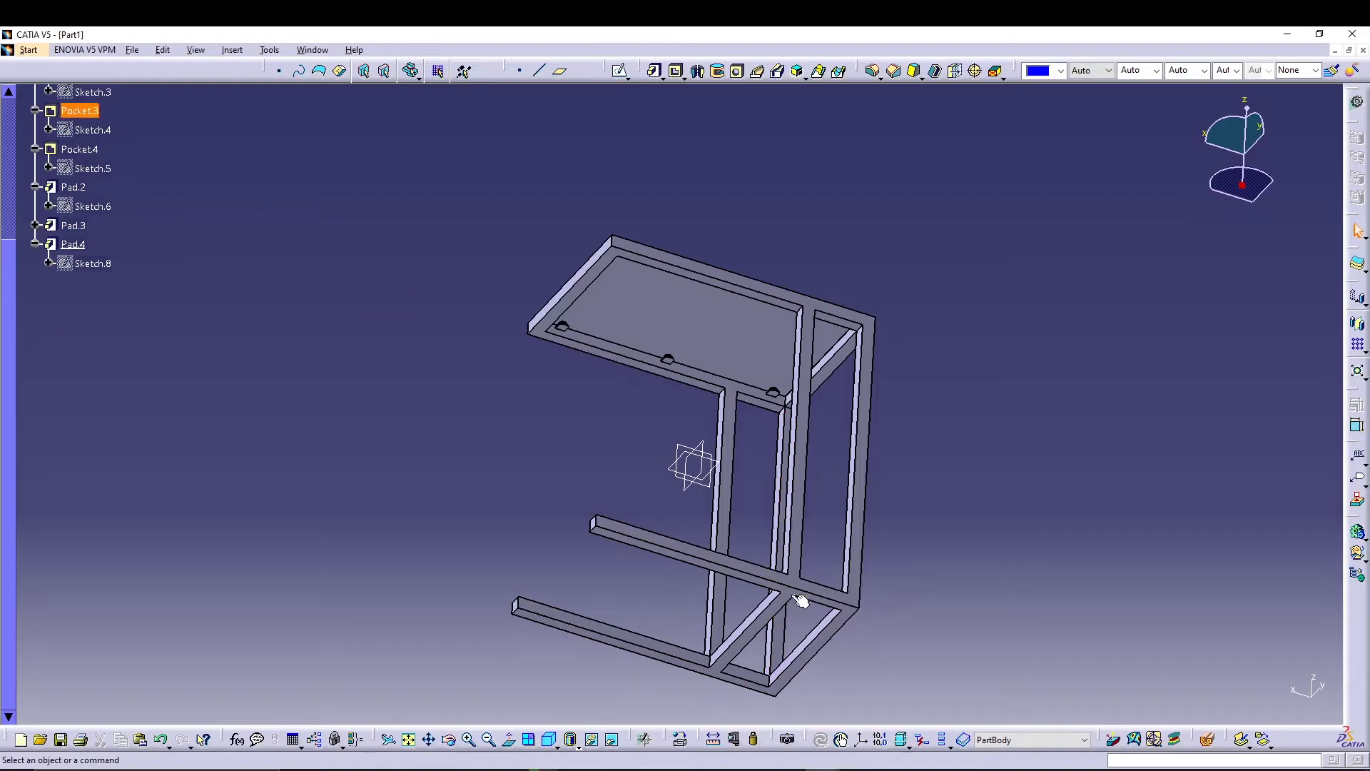
pyautogui.click(550, 740)
pyautogui.moveTo(525, 448); pyautogui.dragTo(545, 422, button='middle')
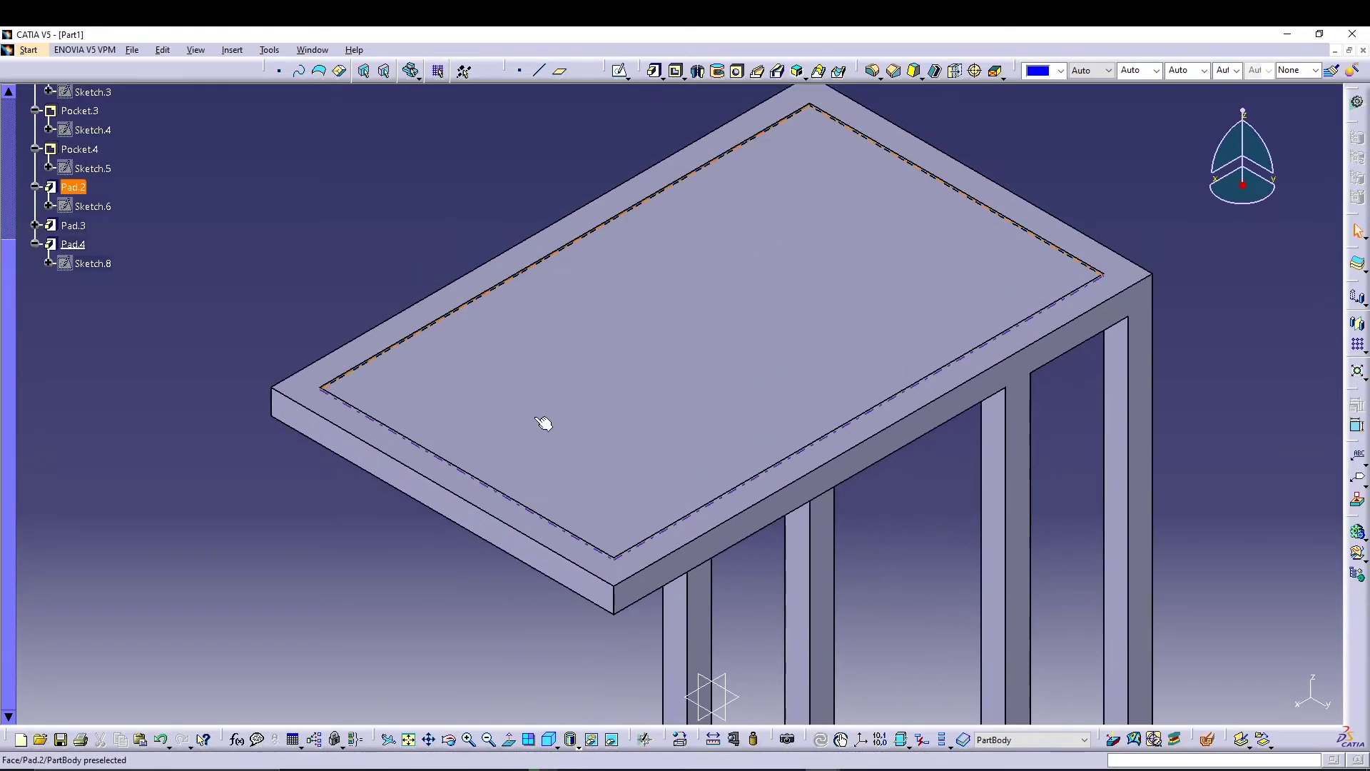
# - Start a sketch on the underside of the base and draw a circle about 18 mm in diameter near an outer corner
pyautogui.keyDown('ctrl'); pyautogui.moveTo(413, 582); pyautogui.dragTo(461, 438, button='middle'); pyautogui.keyUp('ctrl')
pyautogui.moveTo(778, 608); pyautogui.dragTo(864, 514, button='middle')
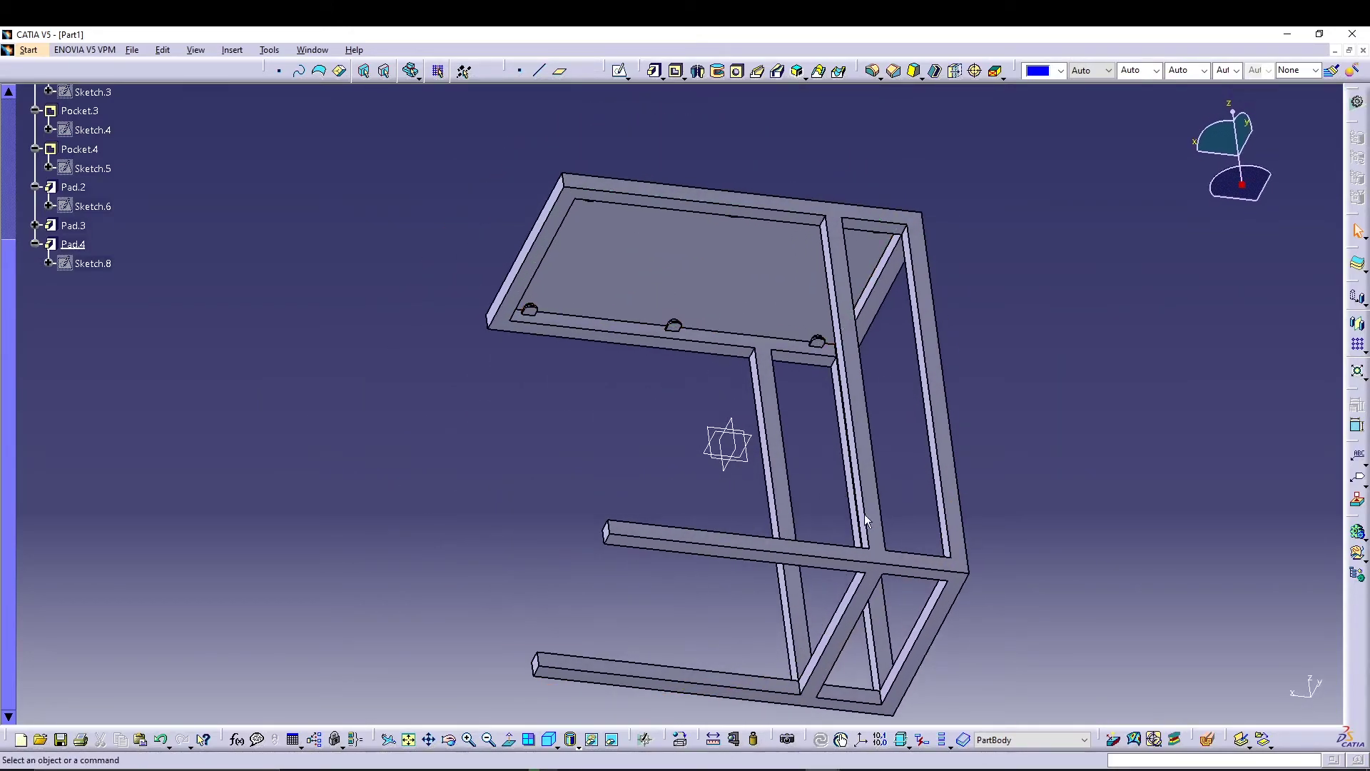
pyautogui.click(868, 571)
pyautogui.click(621, 71)
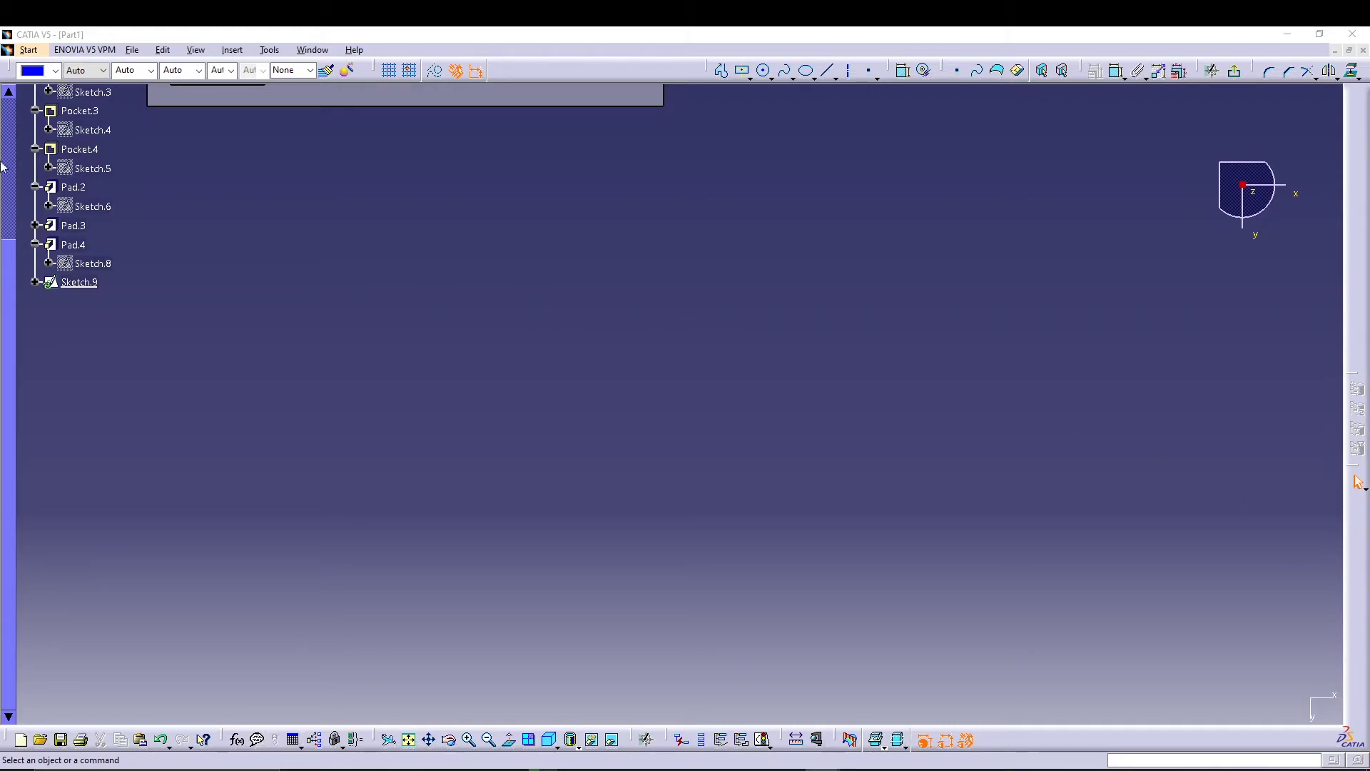
pyautogui.moveTo(544, 186)
pyautogui.mouseDown(button='middle')
pyautogui.moveTo(725, 450)
pyautogui.moveTo(695, 398)
pyautogui.moveTo(724, 501)
pyautogui.mouseUp(button='middle')
pyautogui.moveTo(953, 191)
pyautogui.mouseDown(button='middle')
pyautogui.moveTo(900, 273)
pyautogui.moveTo(846, 300)
pyautogui.mouseUp(button='middle')
pyautogui.click(766, 72)
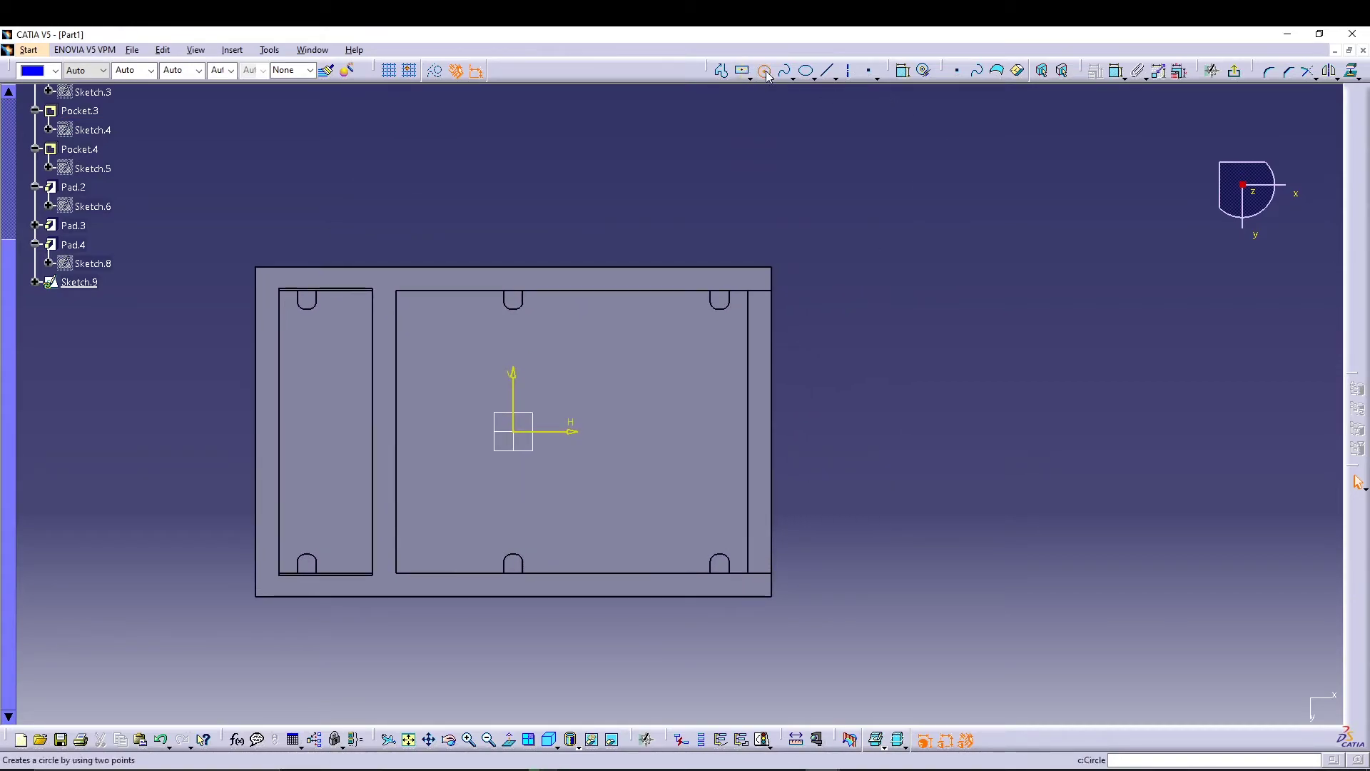
pyautogui.click(766, 72)
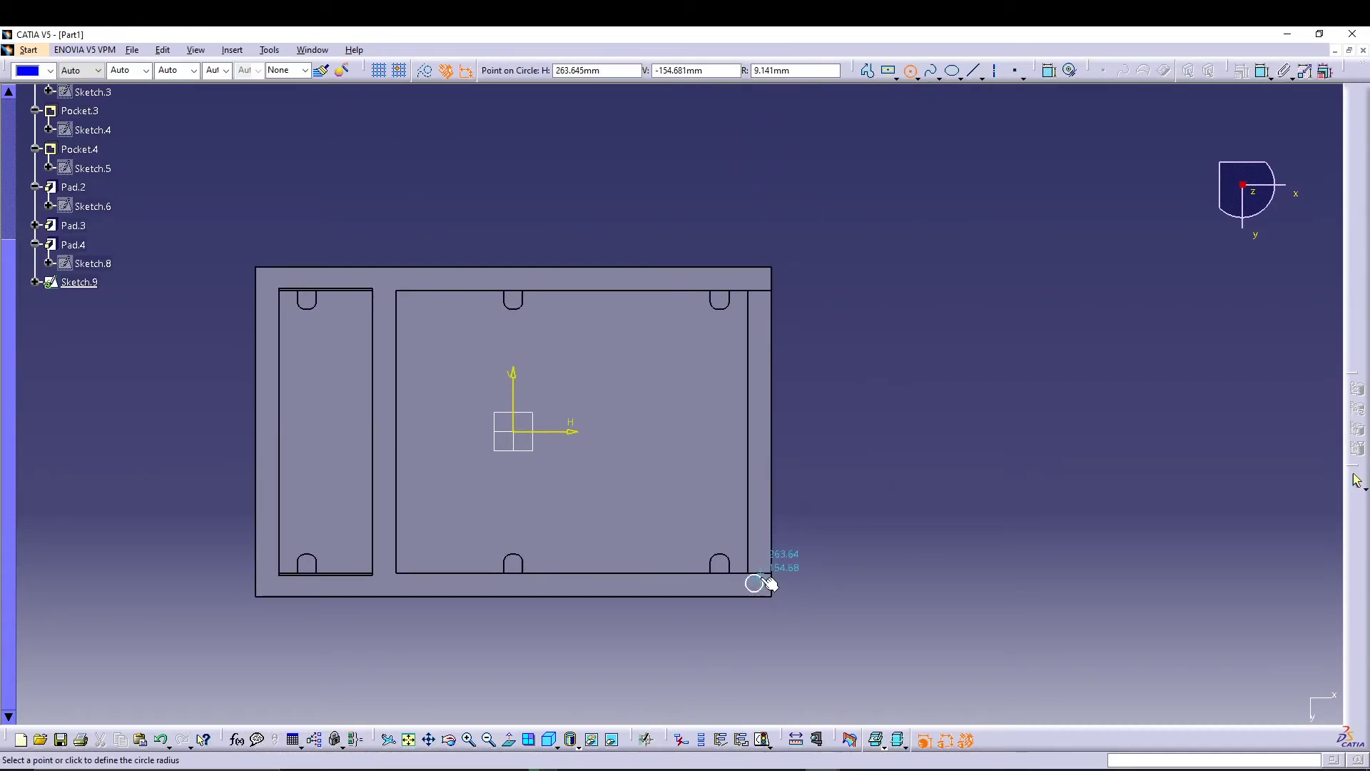
pyautogui.click(767, 584)
# - Dimension the corner circle's diameter and set it to 20 mm
pyautogui.click(1118, 70)
pyautogui.click(755, 584)
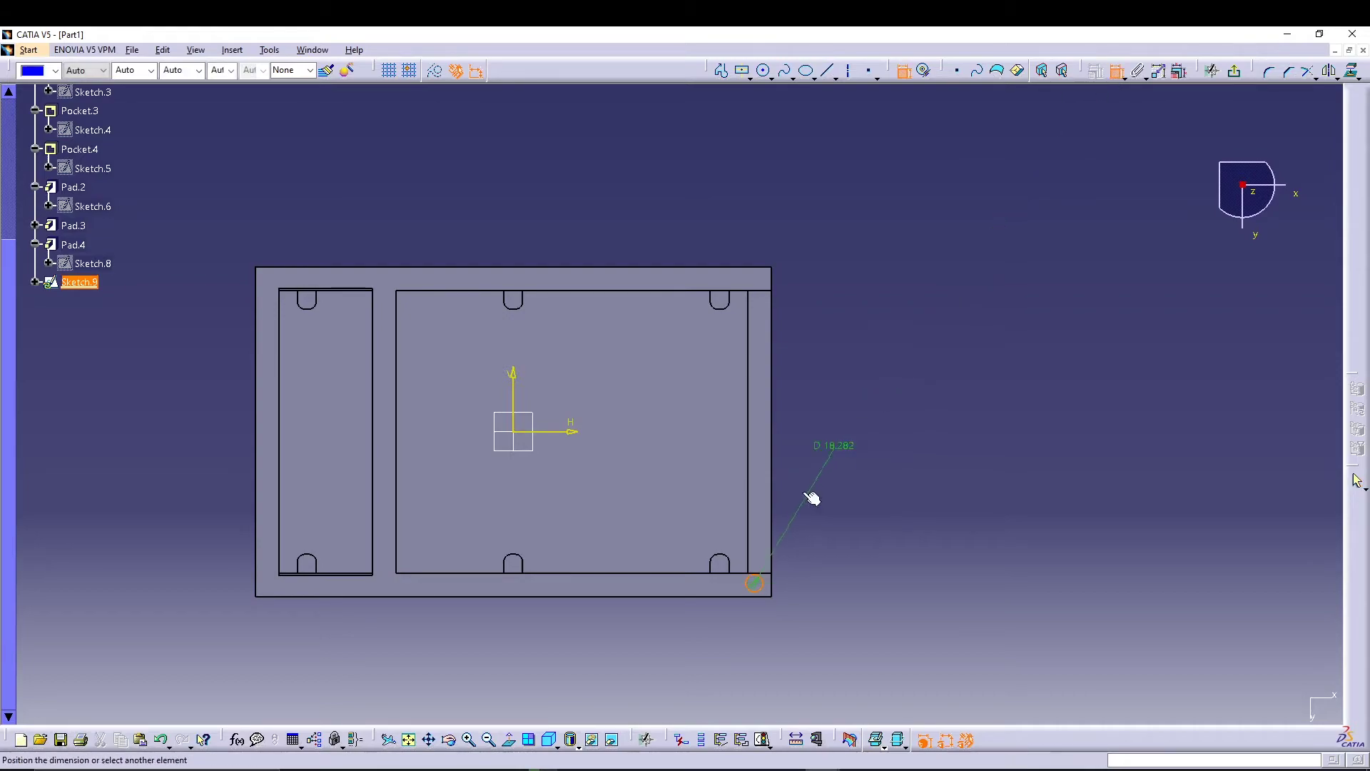
pyautogui.click(818, 522)
pyautogui.doubleClick(818, 523)
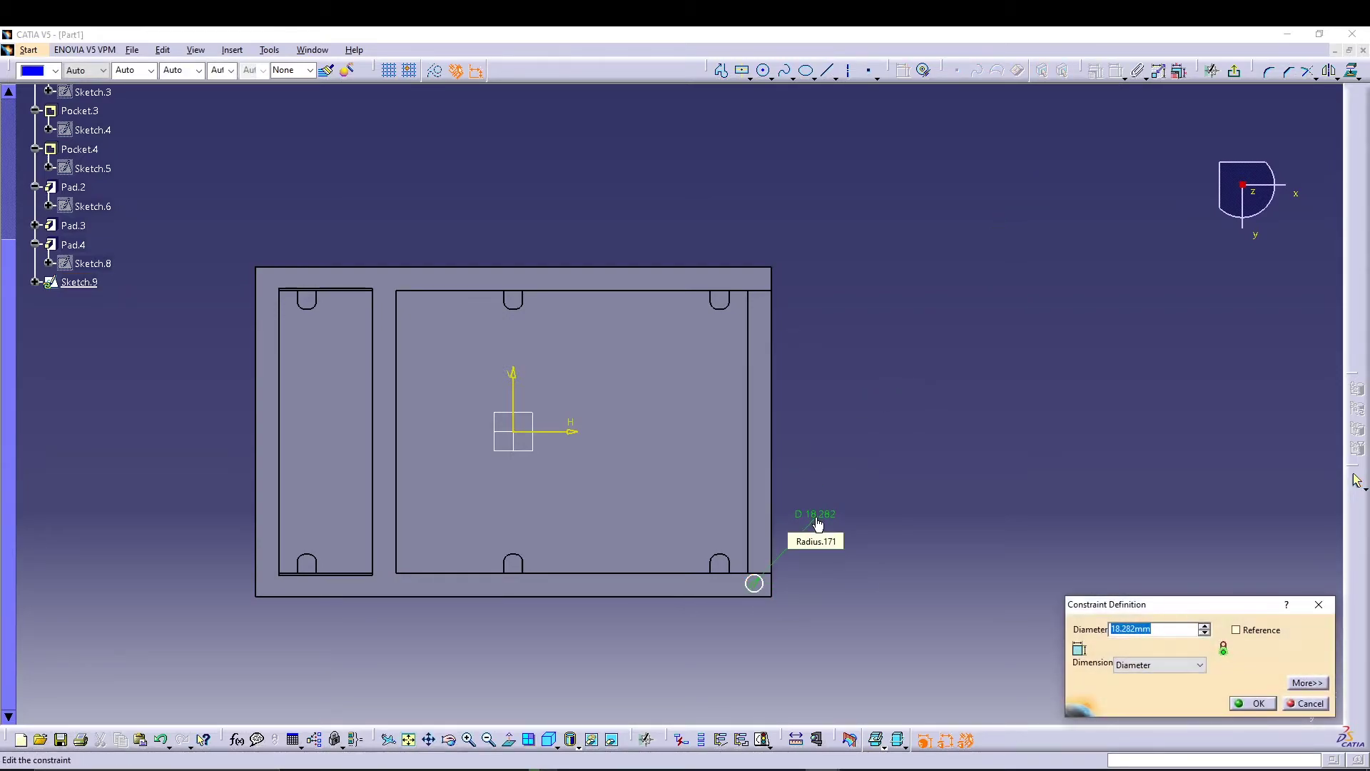
pyautogui.press('Return')
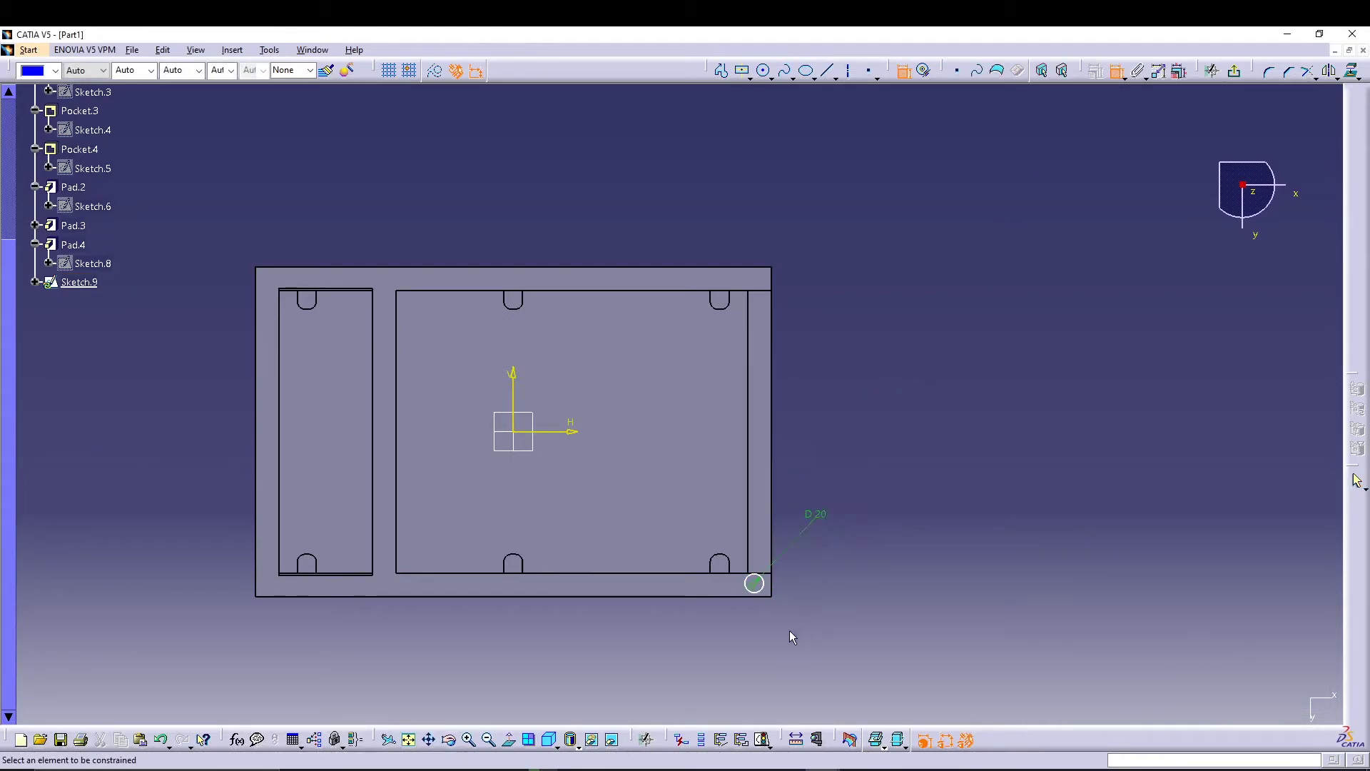
# - Dimension the distances from the corner circle's centre to the outer end edge and the outer long edge of the base
pyautogui.click(756, 584)
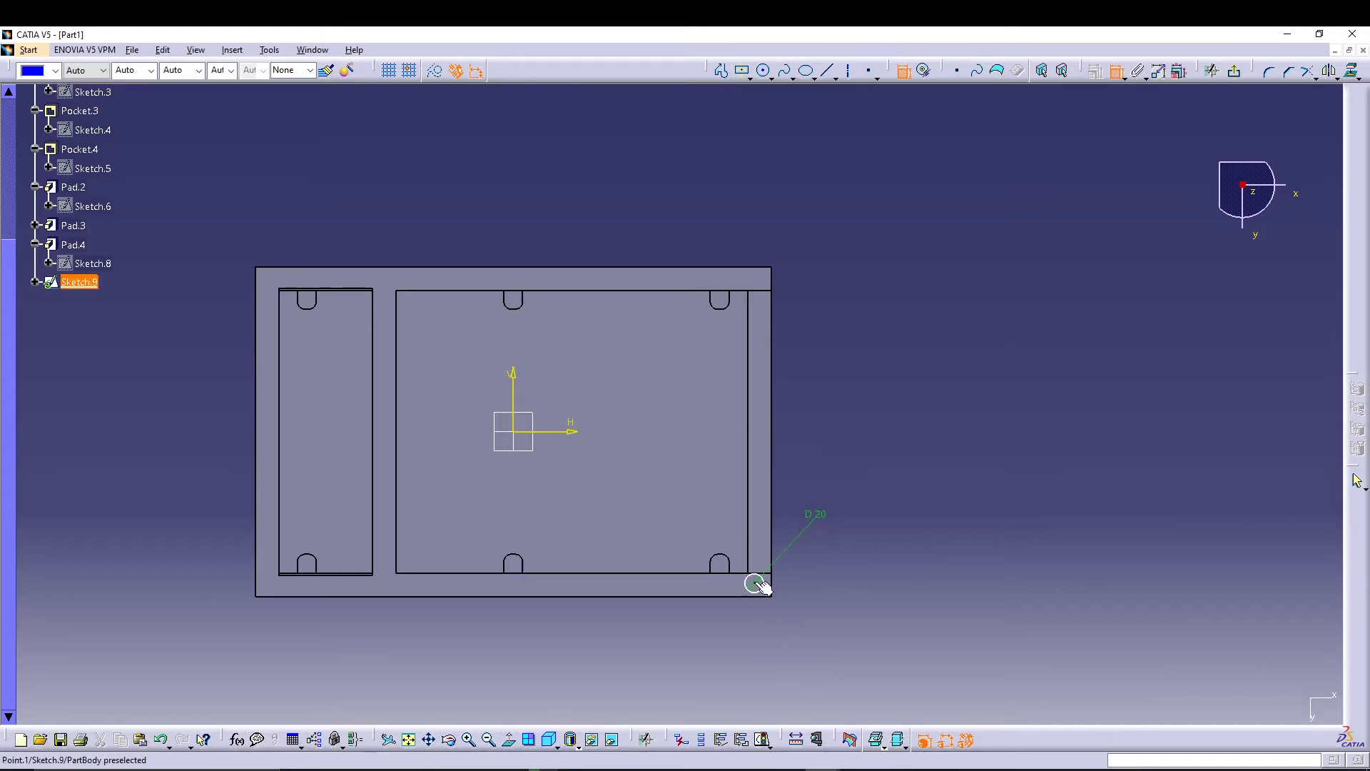
pyautogui.click(772, 581)
pyautogui.click(832, 585)
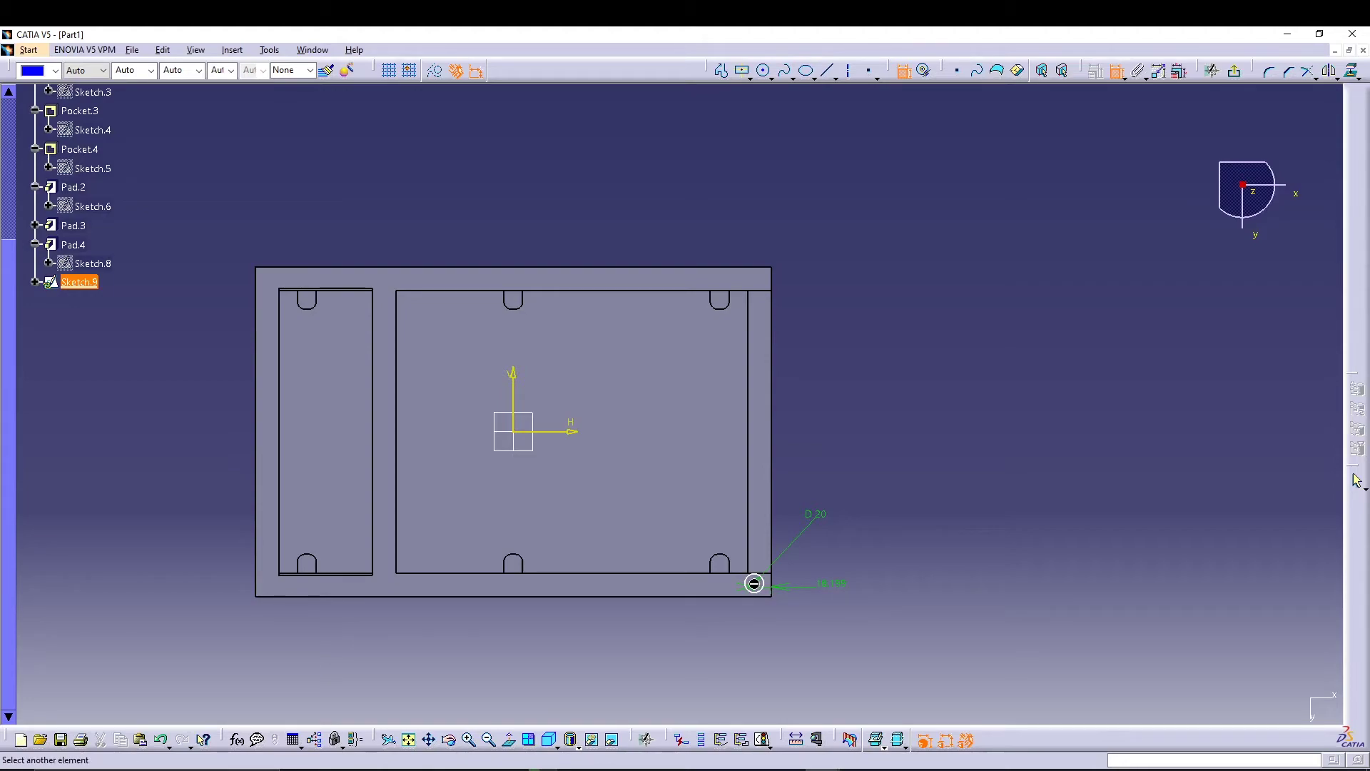
pyautogui.click(739, 597)
pyautogui.click(731, 634)
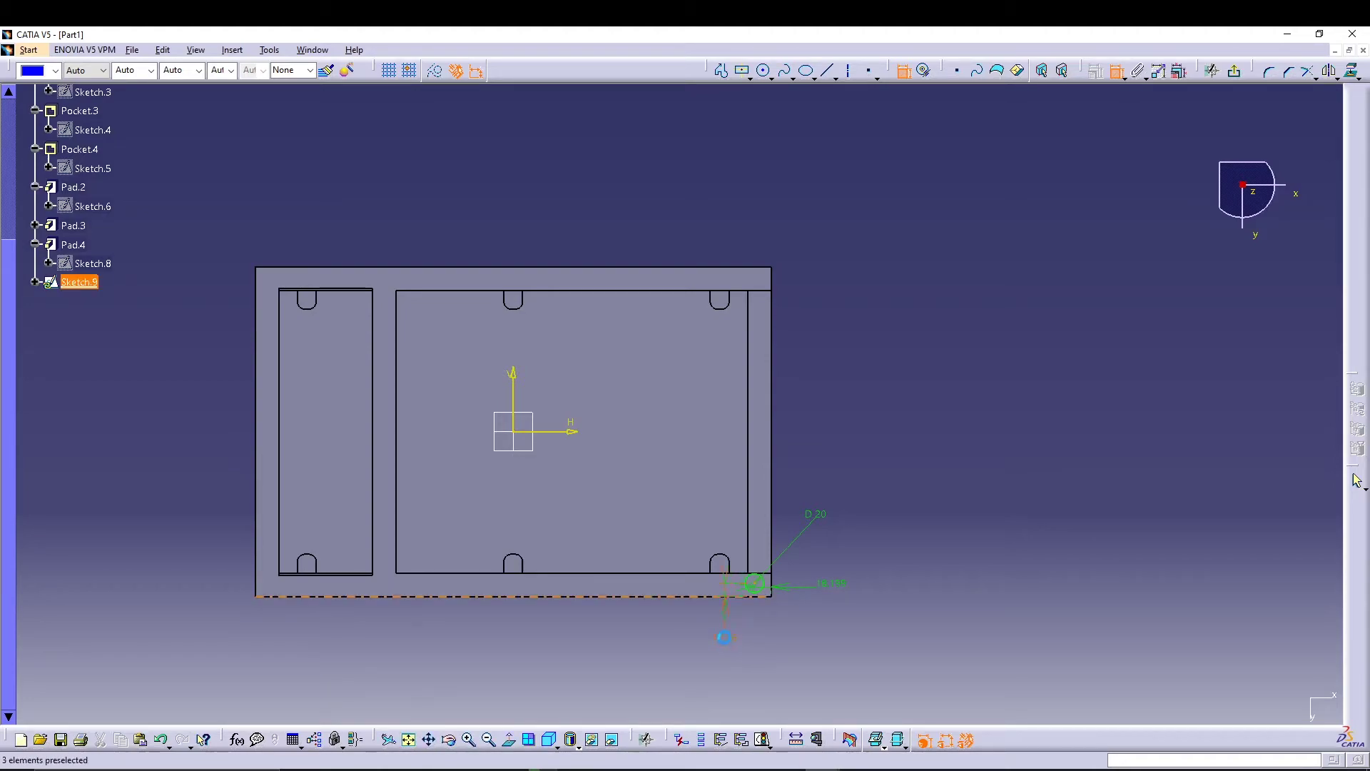
# - Set both offsets of the corner circle's centre from the outer edges to 12.5 mm
pyautogui.doubleClick(726, 637)
pyautogui.write('12.')
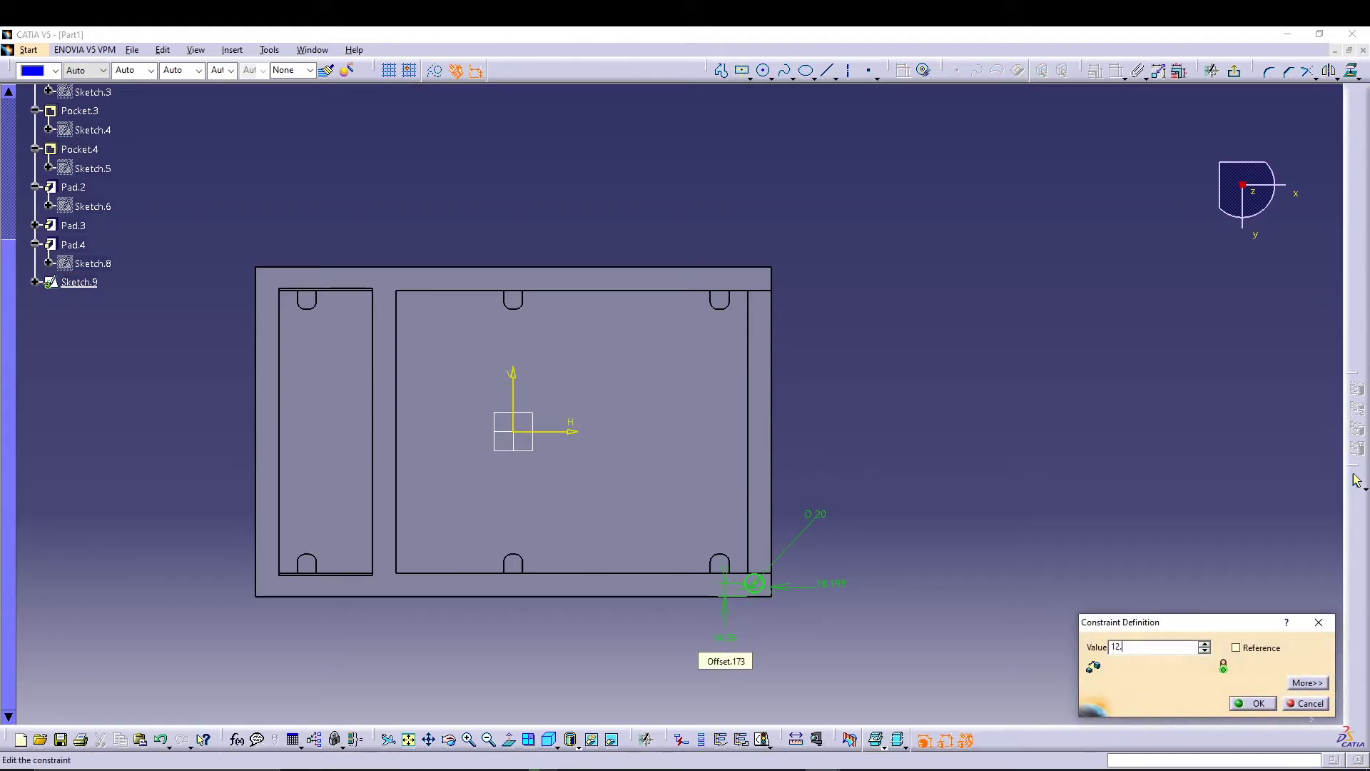
pyautogui.write('5')
pyautogui.press('Return')
pyautogui.doubleClick(834, 587)
pyautogui.write('12')
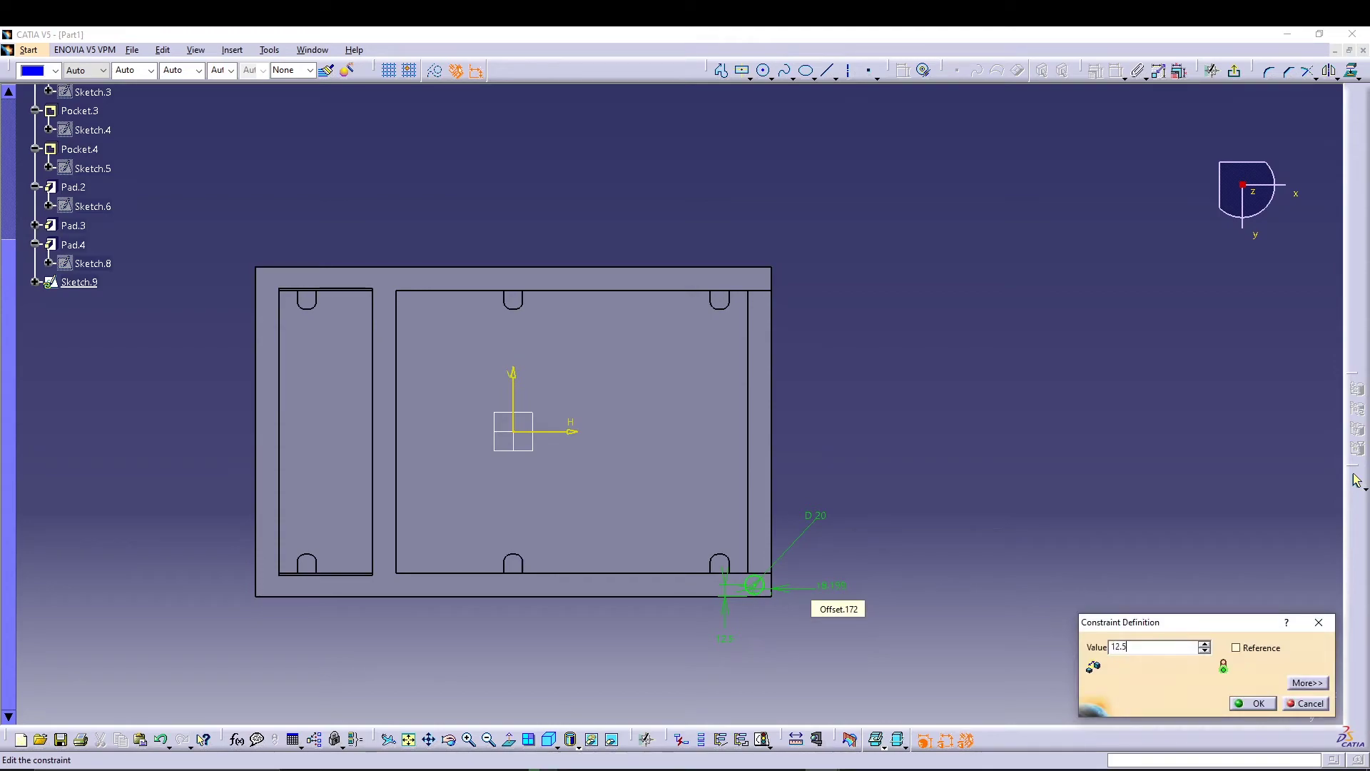
pyautogui.press('Return')
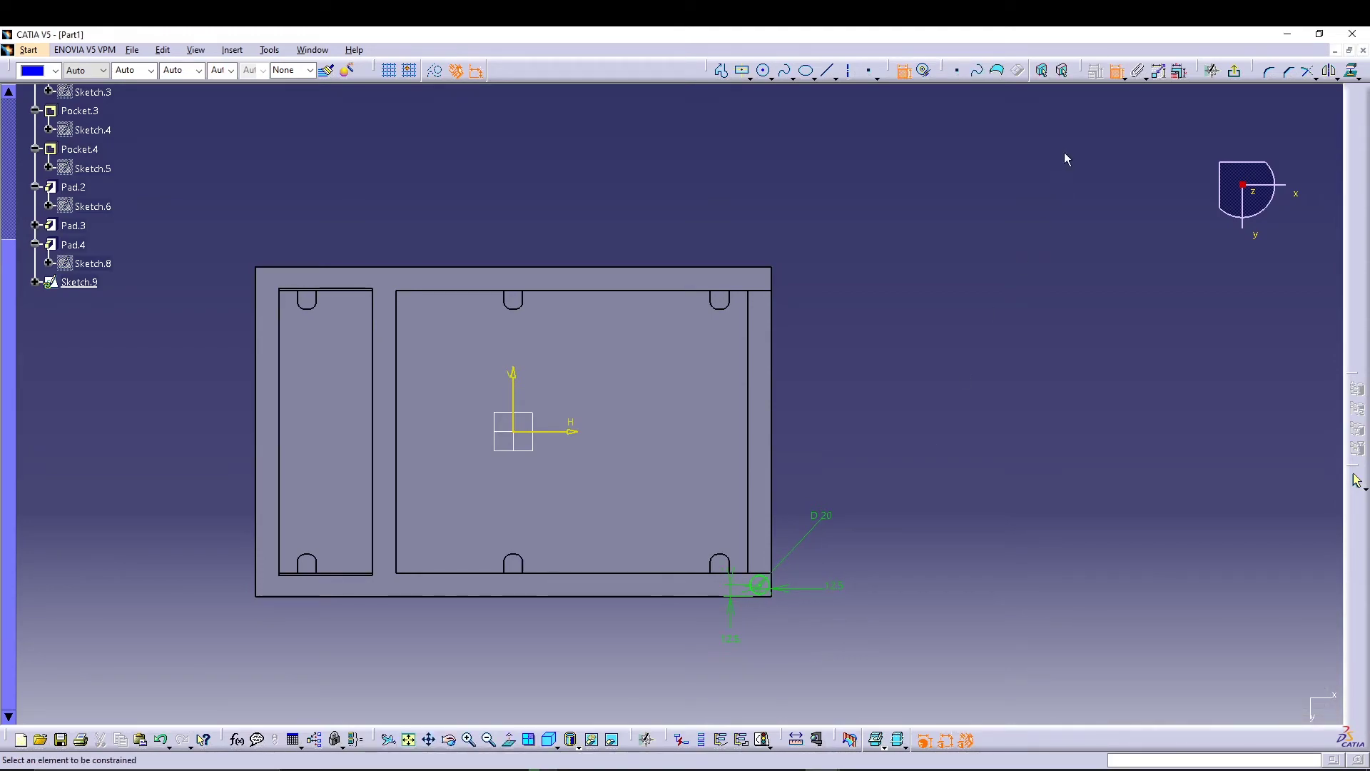
# - Mirror the corner circle about the horizontal axis and both resulting circles about the vertical axis, placing one at each corner
pyautogui.click(774, 594)
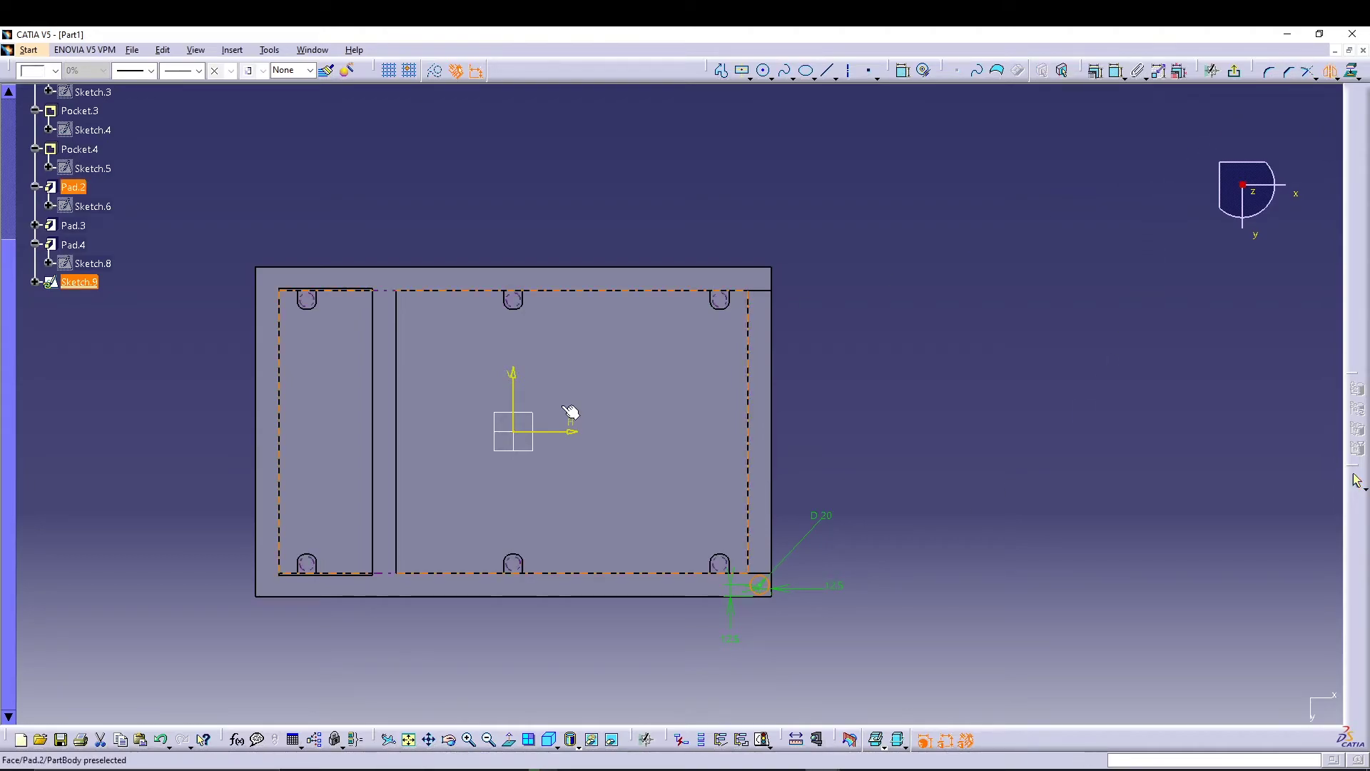
pyautogui.click(571, 432)
pyautogui.moveTo(870, 222); pyautogui.dragTo(751, 660)
pyautogui.moveTo(888, 233); pyautogui.dragTo(714, 615)
pyautogui.click(1328, 72)
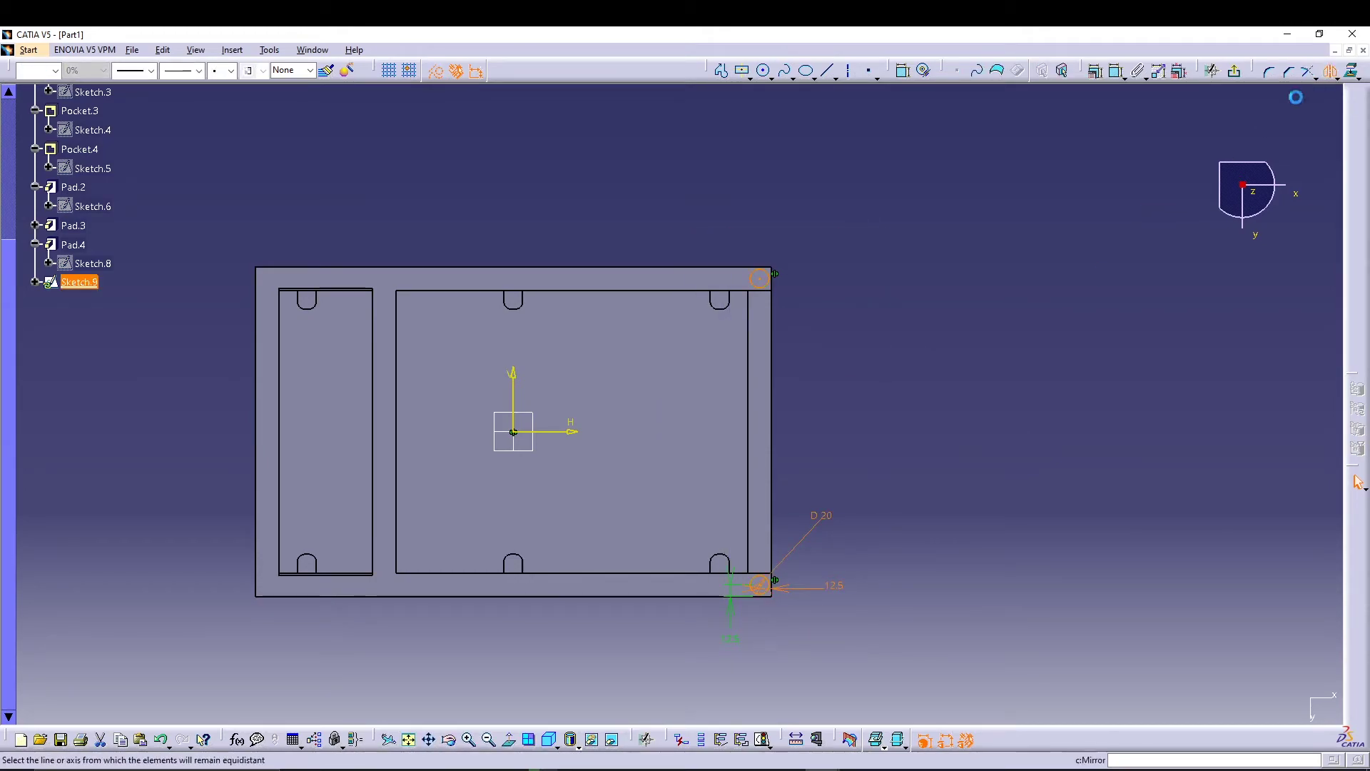
pyautogui.click(516, 378)
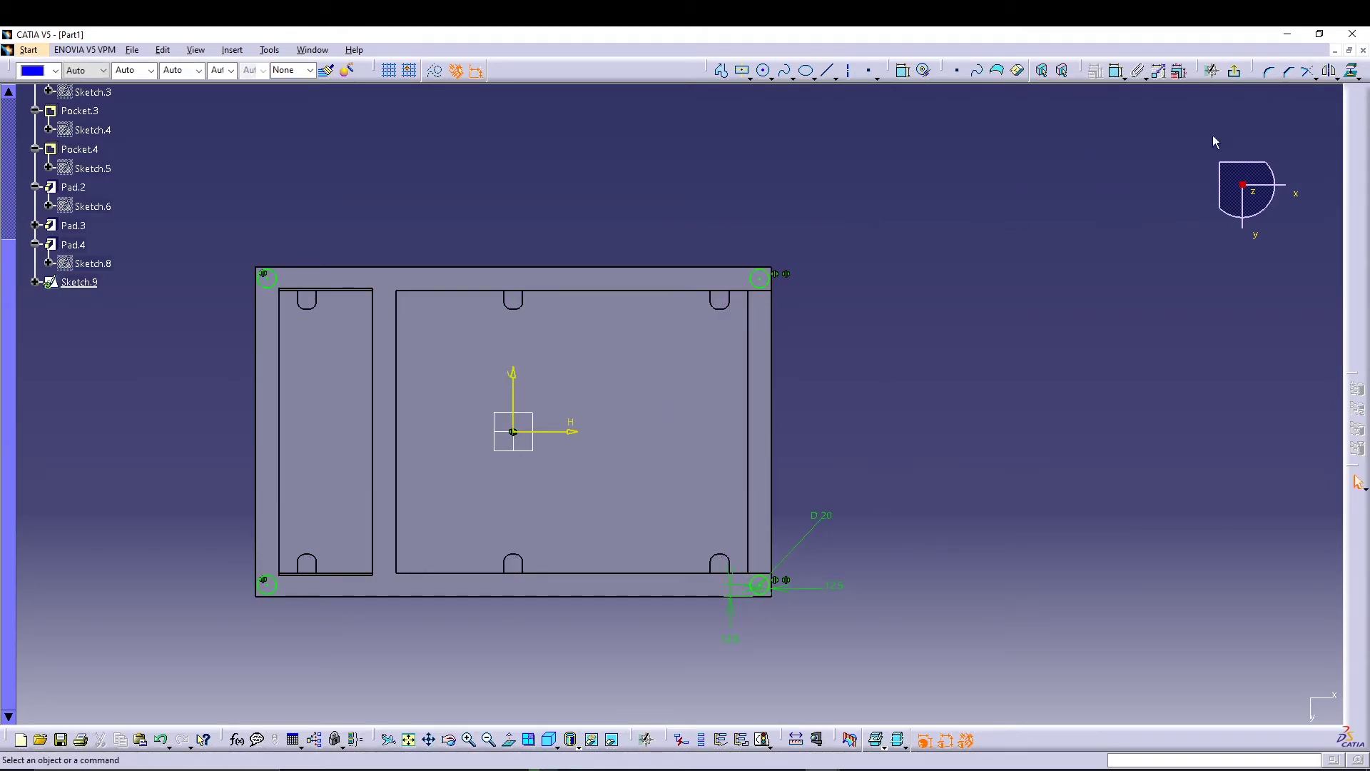
# - Exit the sketch and pad the four circles 5 mm downward as feet under the base
pyautogui.click(1234, 71)
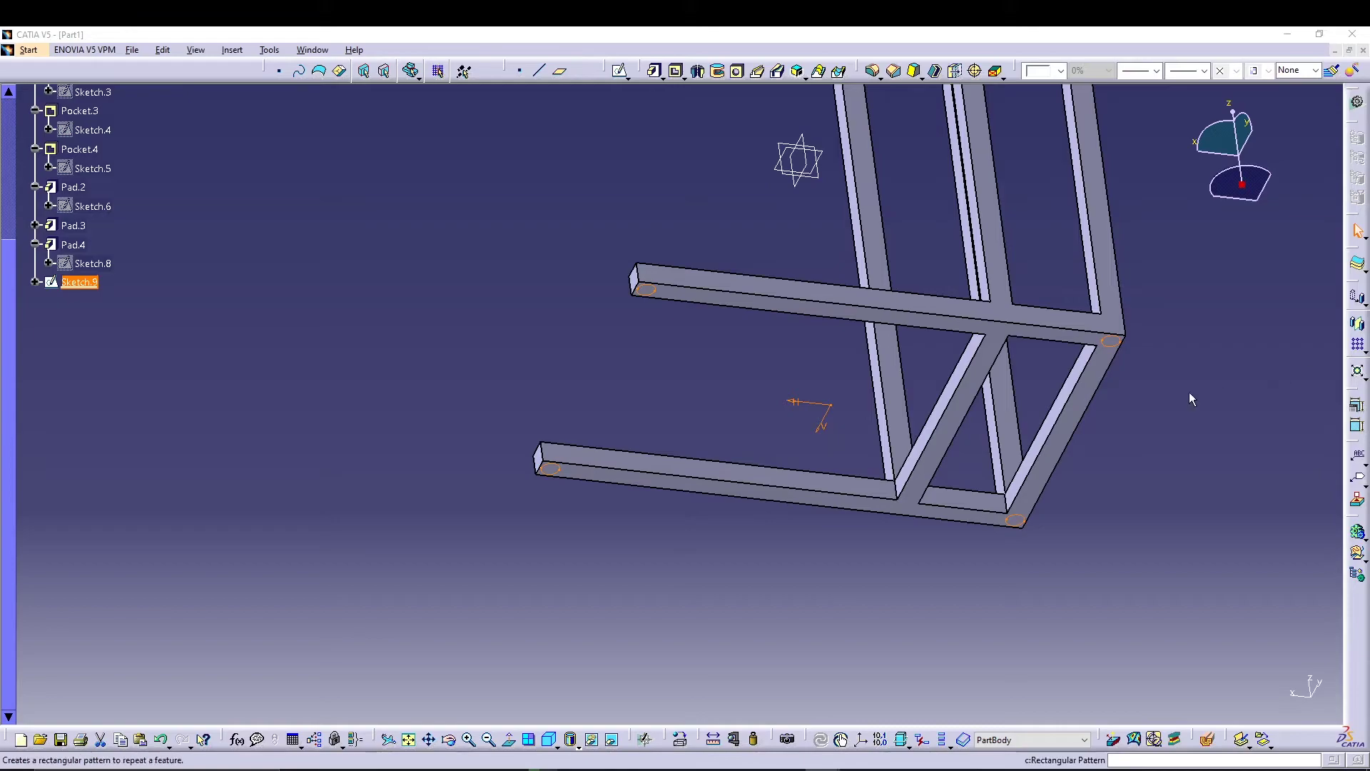
pyautogui.click(654, 71)
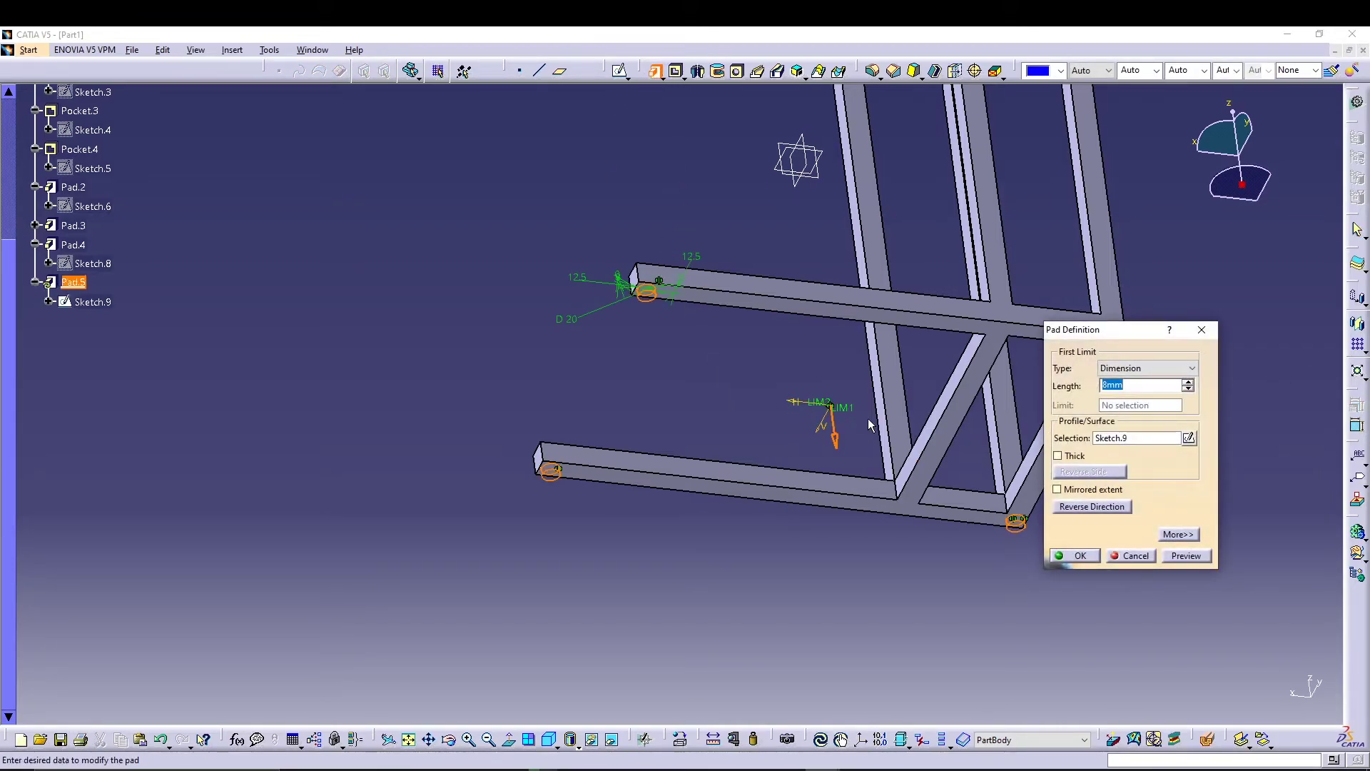
pyautogui.click(1186, 556)
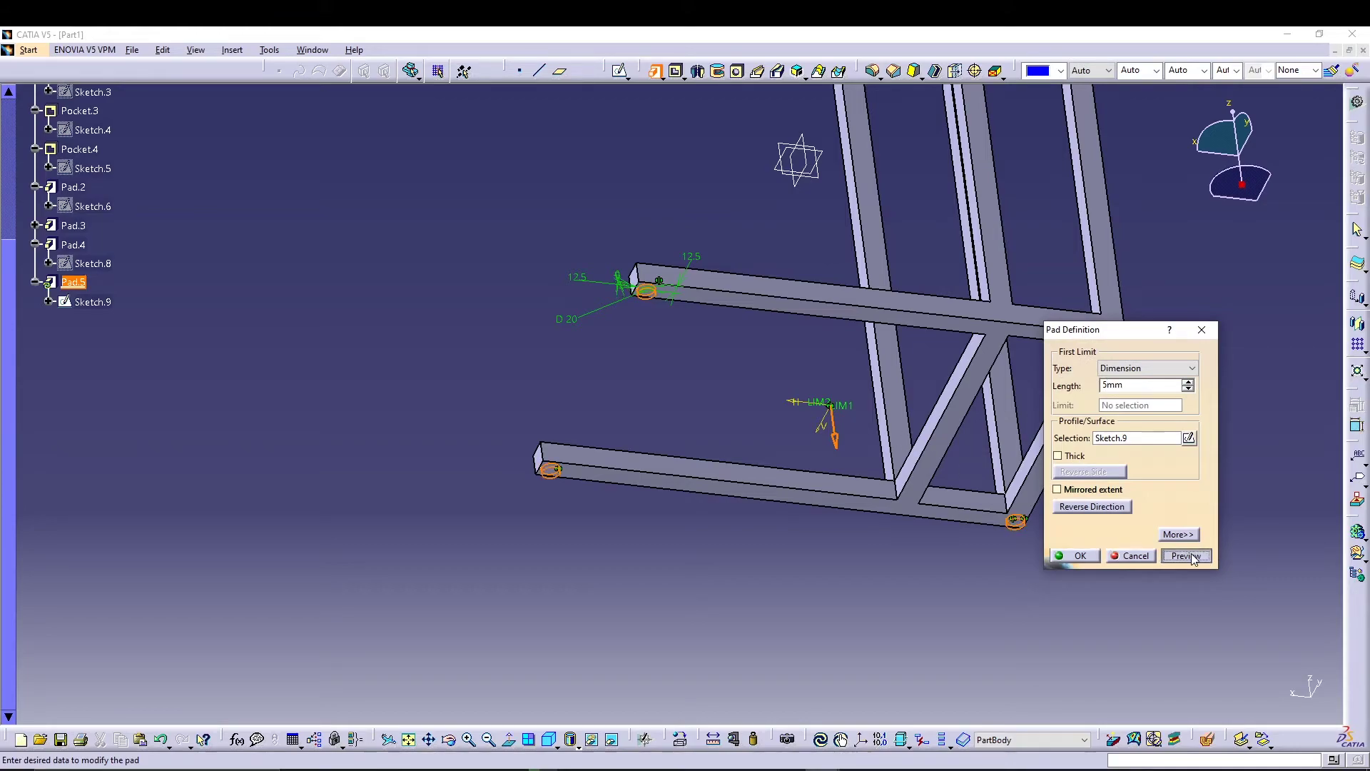
pyautogui.click(1076, 555)
# - Apply a 3 mm edge fillet to the lower circular edges of all four feet
pyautogui.moveTo(721, 564)
pyautogui.mouseDown(button='middle')
pyautogui.moveTo(737, 331)
pyautogui.moveTo(748, 584)
pyautogui.moveTo(768, 449)
pyautogui.moveTo(654, 588)
pyautogui.moveTo(769, 572)
pyautogui.moveTo(965, 582)
pyautogui.mouseUp(button='middle')
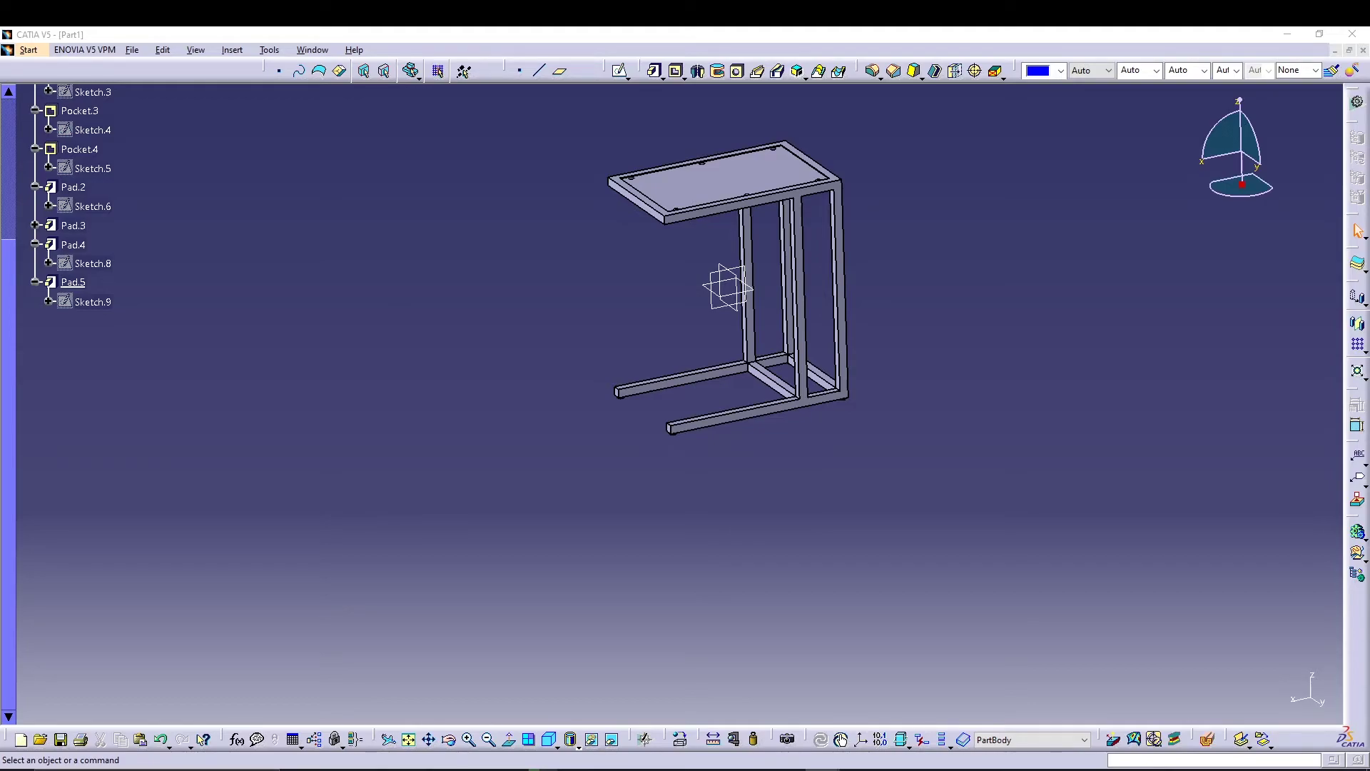
pyautogui.moveTo(681, 493); pyautogui.dragTo(671, 258, button='middle')
pyautogui.moveTo(714, 530); pyautogui.dragTo(428, 578, button='middle')
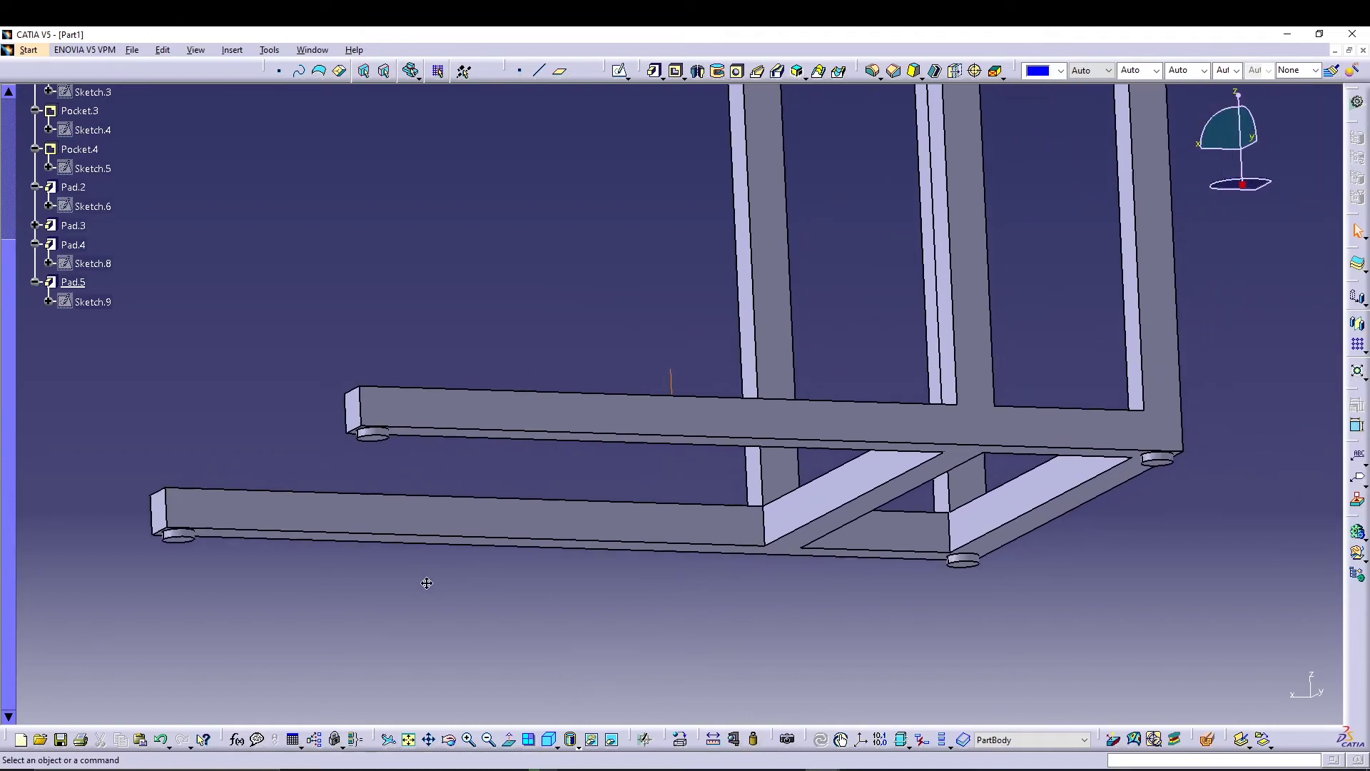
pyautogui.click(872, 70)
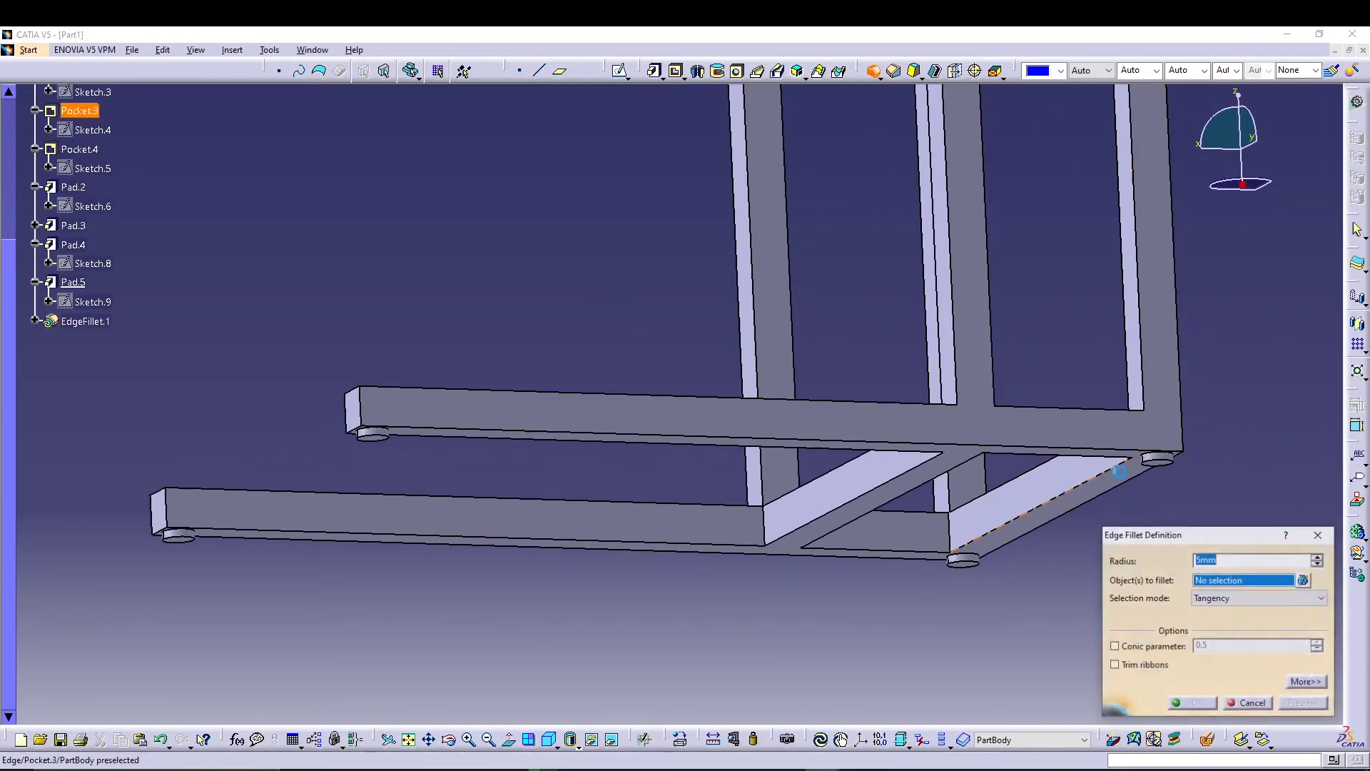
pyautogui.write('3')
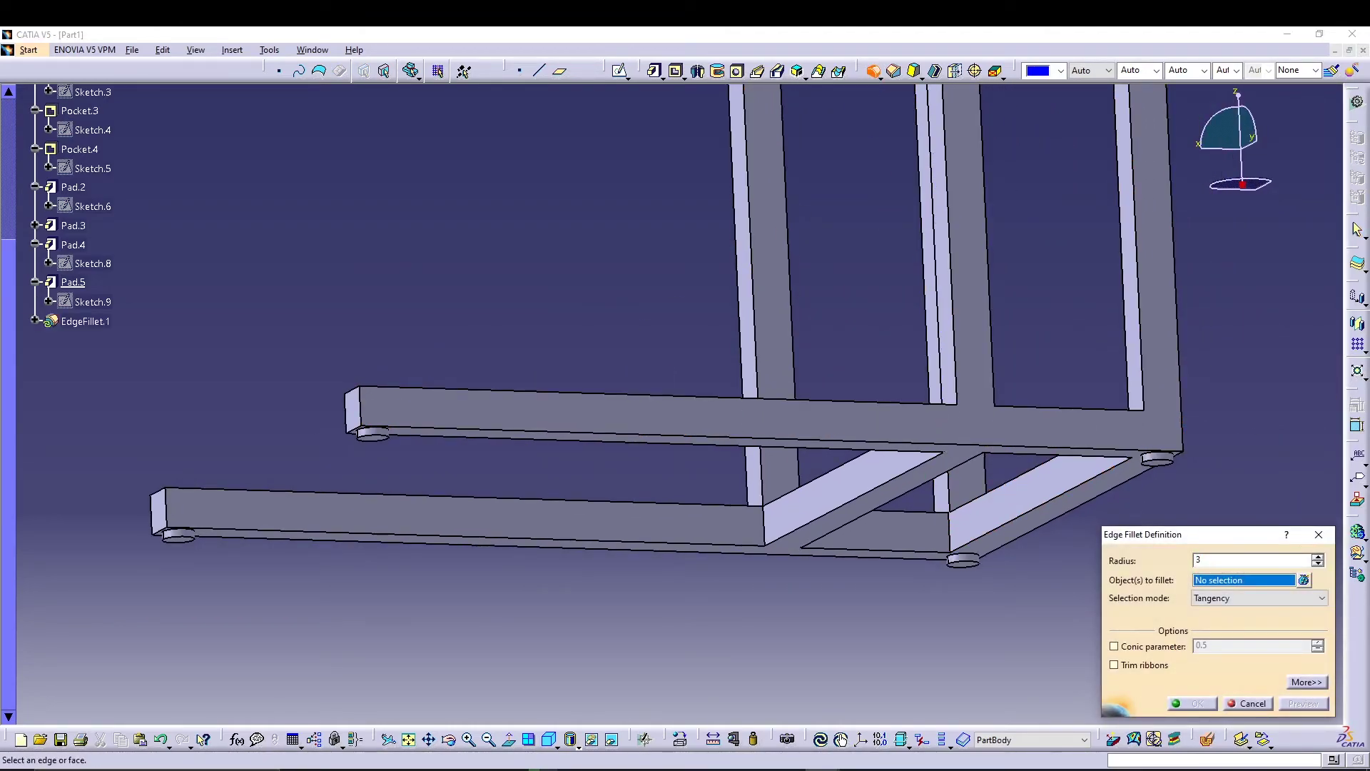
pyautogui.click(376, 440)
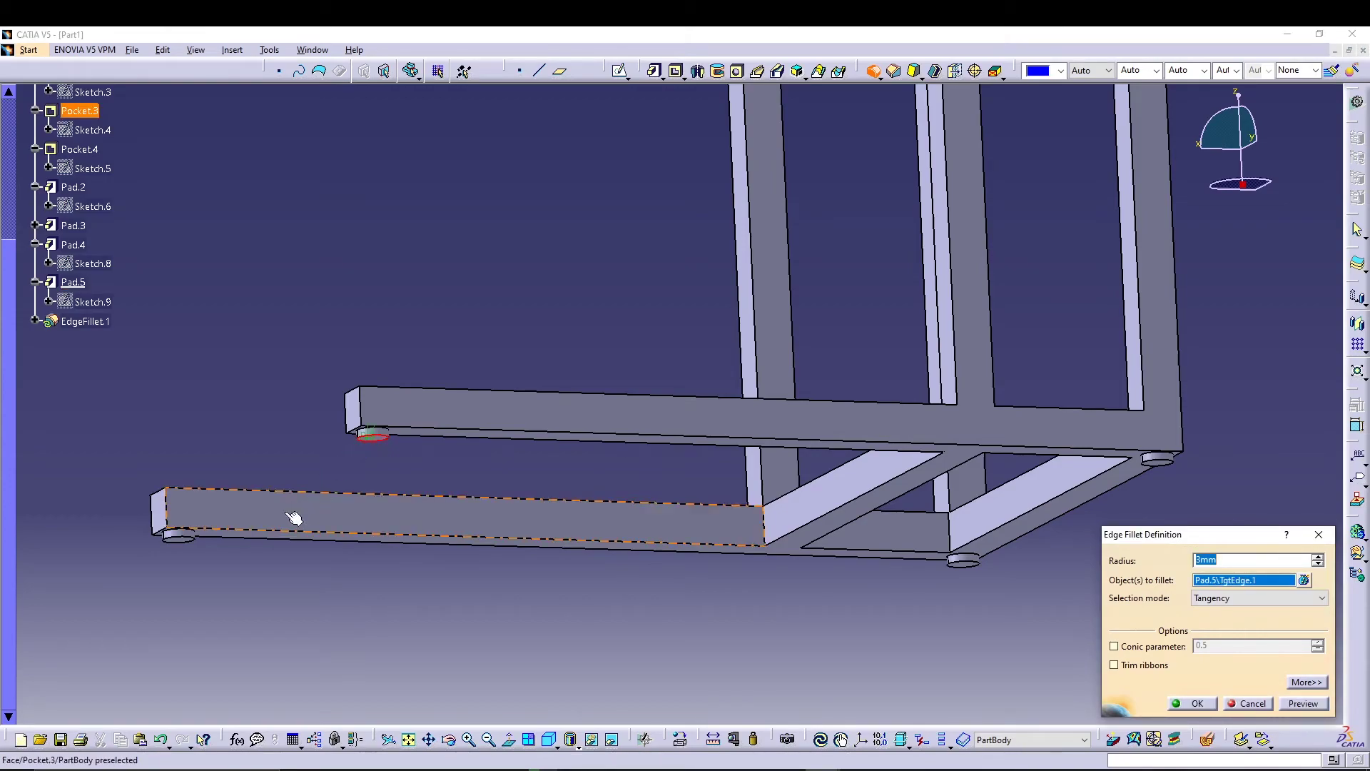
pyautogui.click(187, 542)
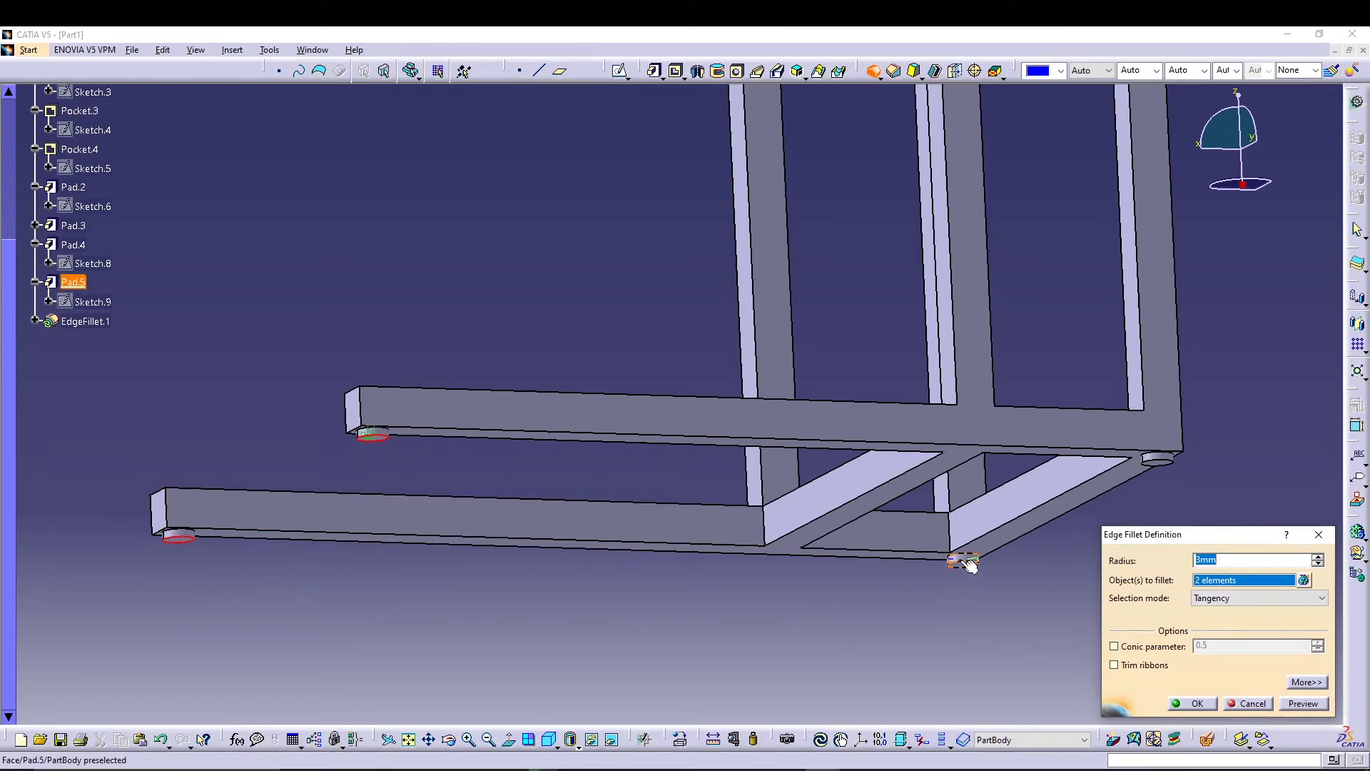
pyautogui.click(969, 568)
pyautogui.click(1157, 460)
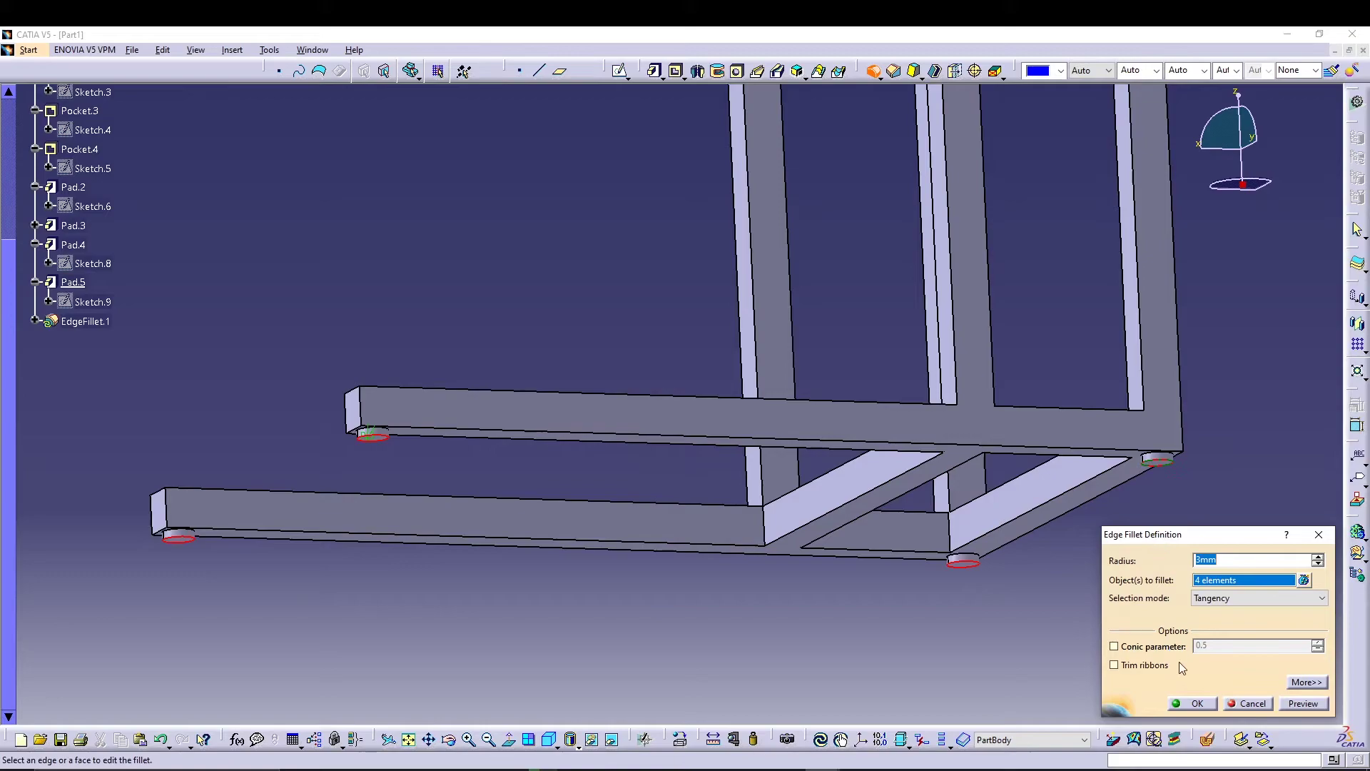
pyautogui.click(1196, 703)
# - Set up a 1 mm edge fillet and select the three circular spacers on the tabs along one long side of the tabletop
pyautogui.moveTo(862, 635); pyautogui.dragTo(866, 655, button='middle')
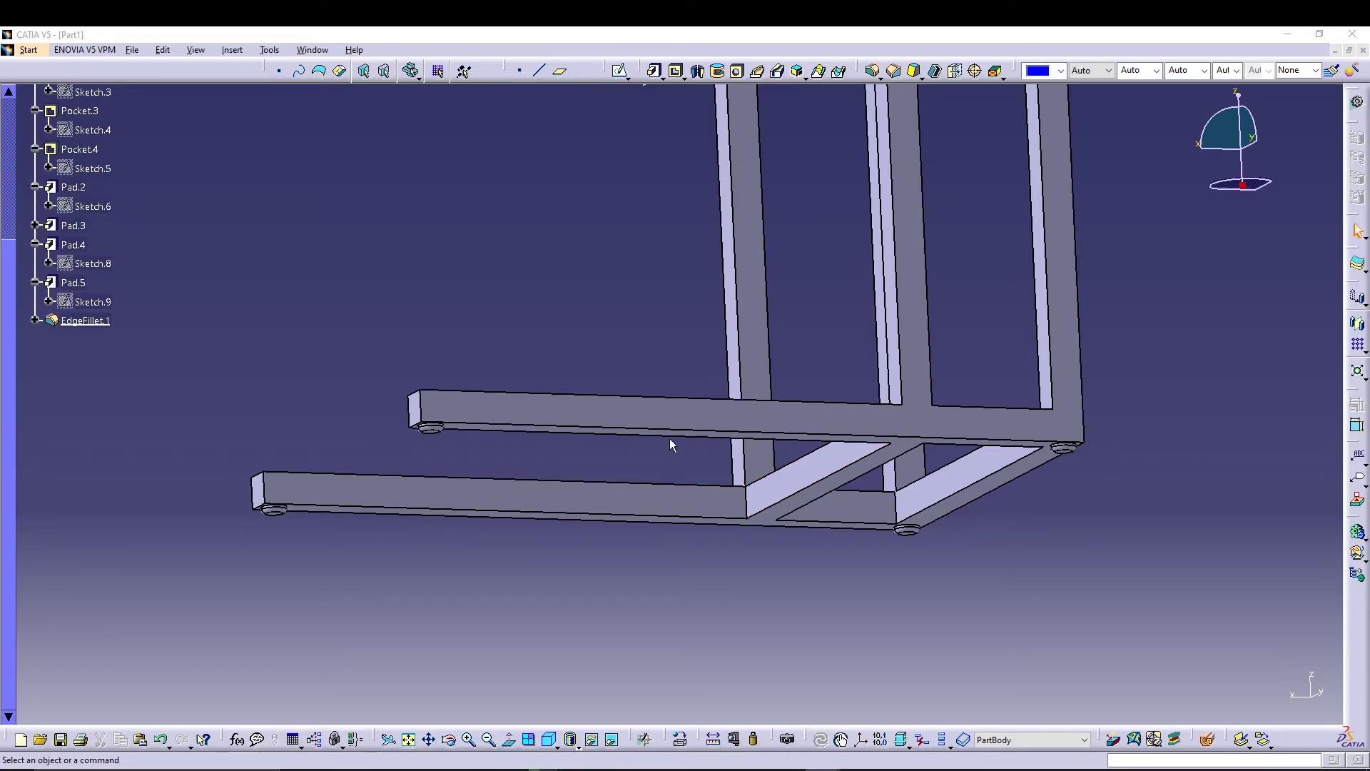
pyautogui.scroll(-3, 957, 399)
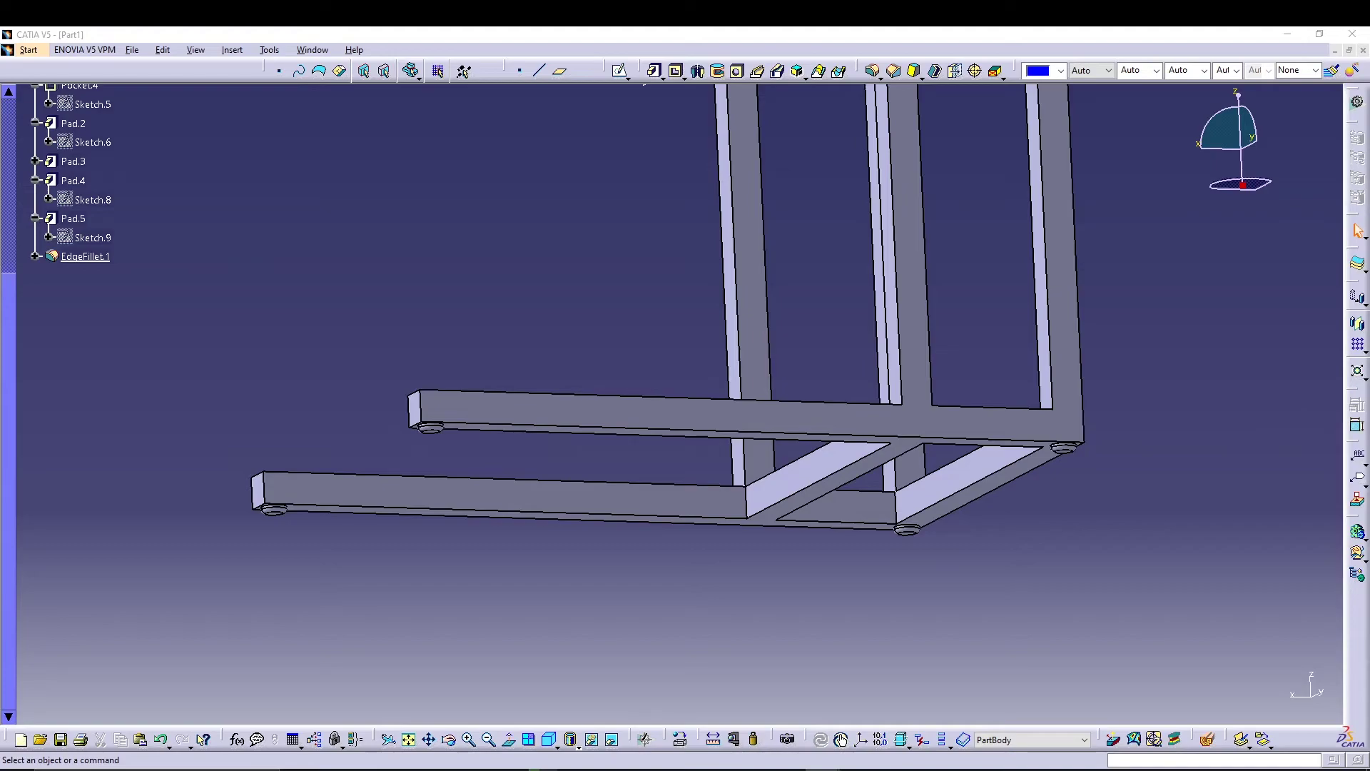
pyautogui.moveTo(718, 262); pyautogui.dragTo(735, 624, button='middle')
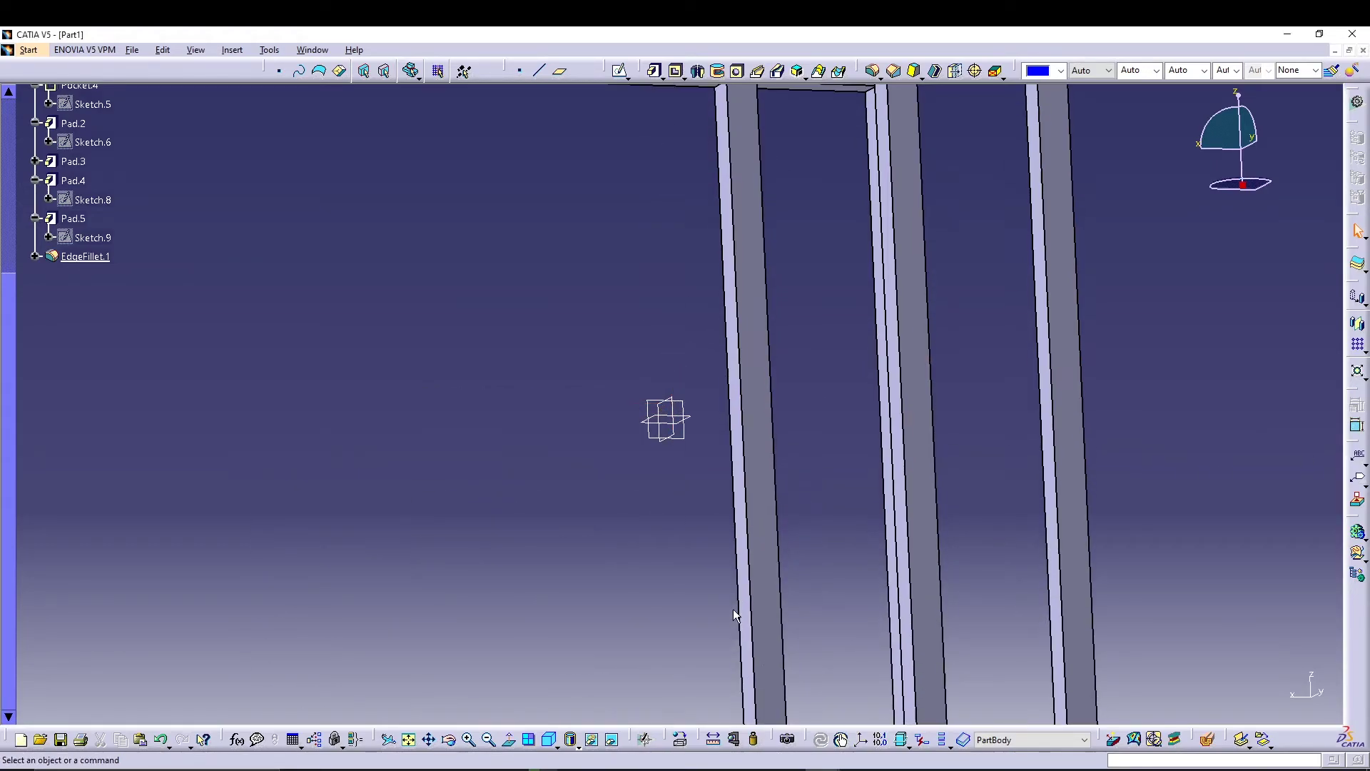
pyautogui.moveTo(719, 190); pyautogui.dragTo(713, 406, button='middle')
pyautogui.moveTo(581, 269); pyautogui.dragTo(706, 430, button='middle')
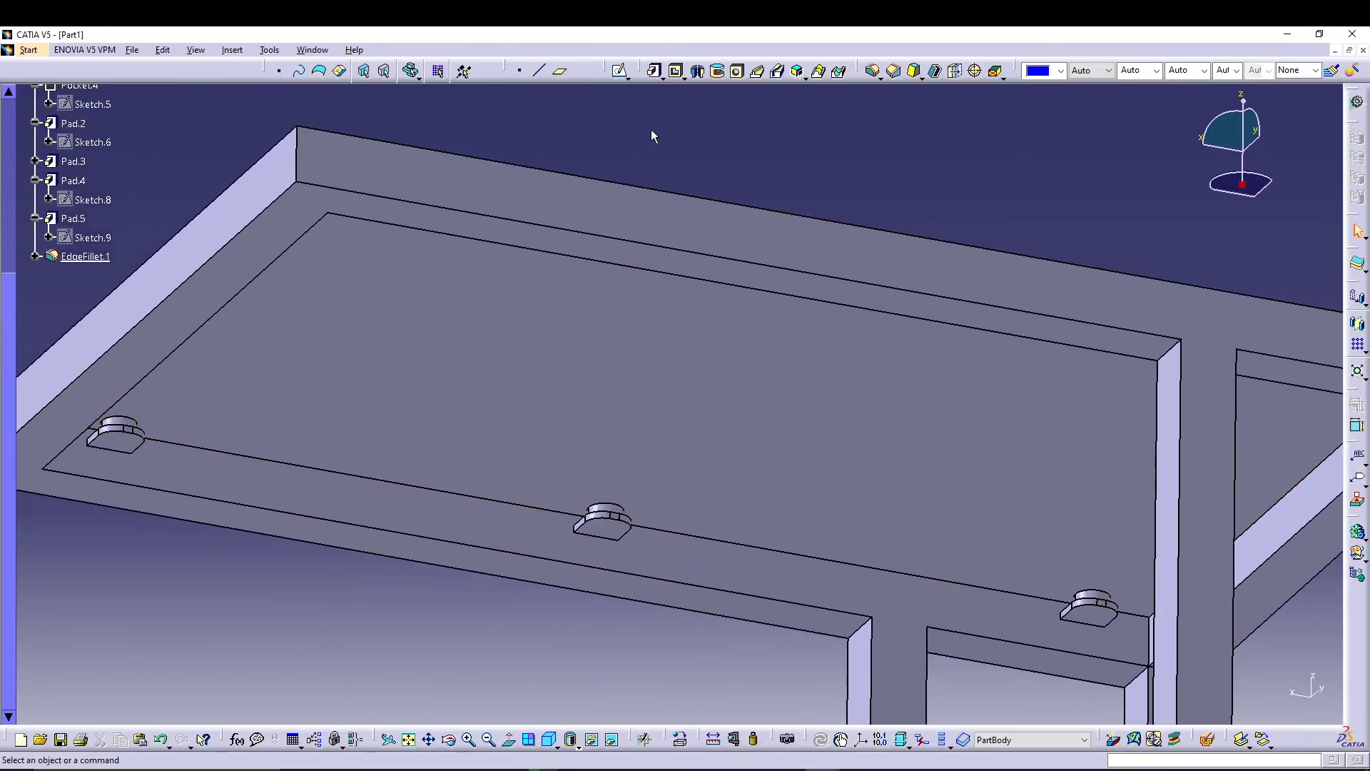
pyautogui.click(654, 71)
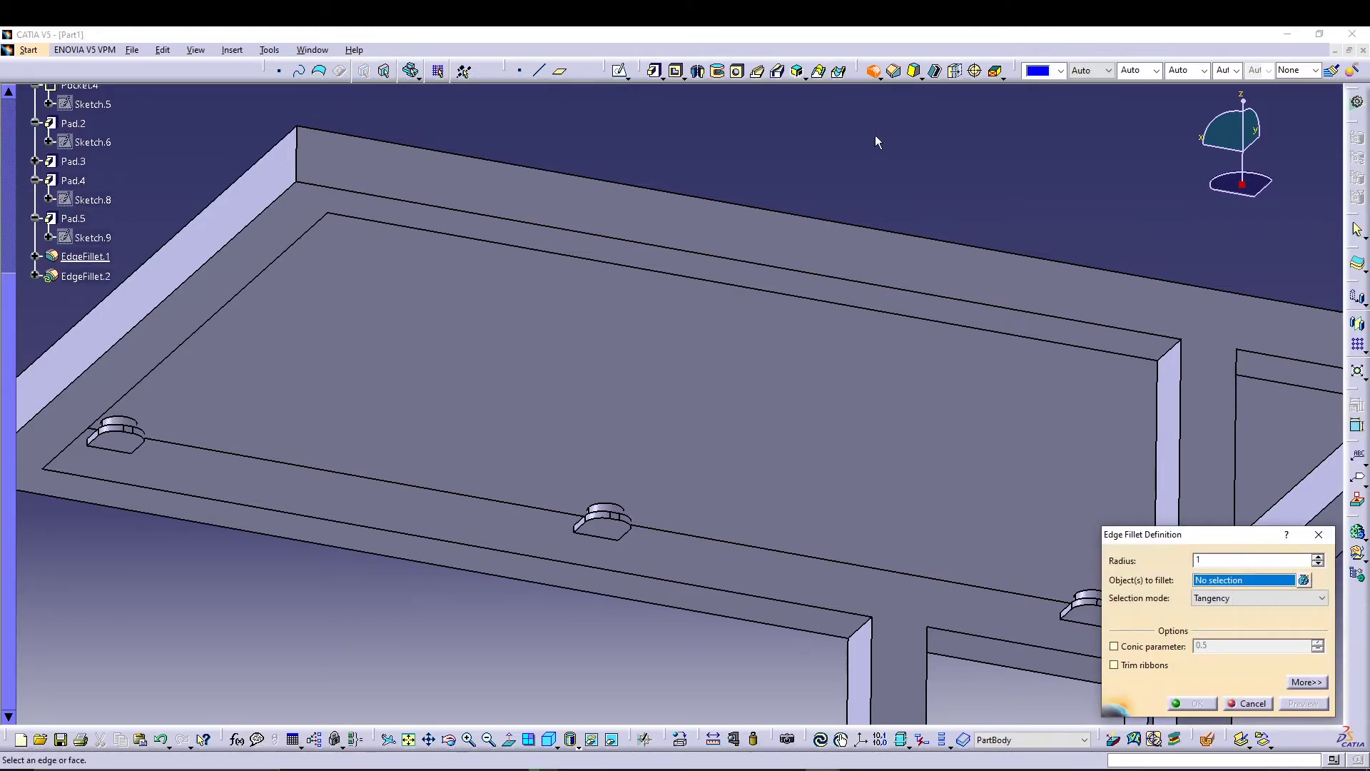
pyautogui.click(130, 426)
pyautogui.click(608, 512)
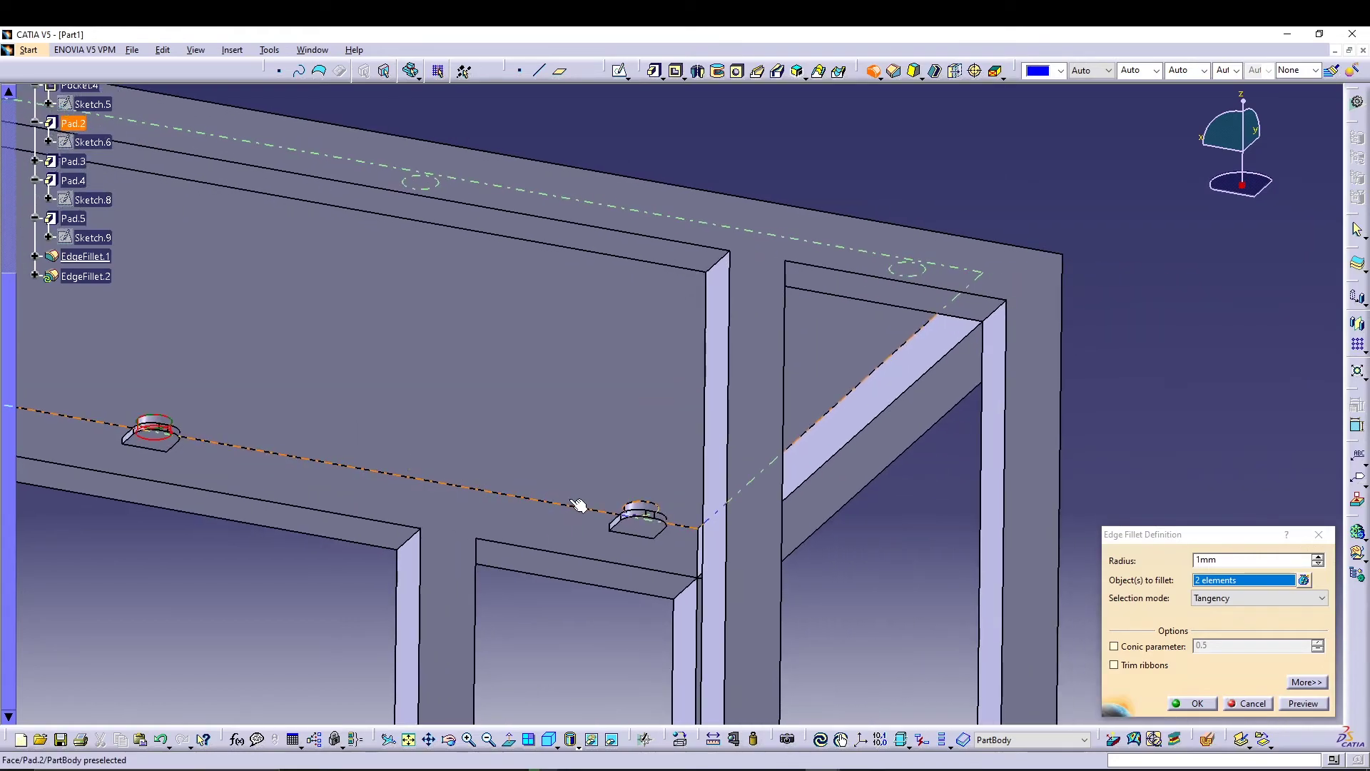
pyautogui.click(640, 513)
# - Add the remaining circular spacers along the tabletop's long sides to the 1 mm edge fillet selection
pyautogui.moveTo(548, 425); pyautogui.dragTo(838, 223, button='middle')
pyautogui.click(474, 483)
pyautogui.click(615, 242)
pyautogui.moveTo(734, 160); pyautogui.dragTo(606, 505, button='middle')
pyautogui.moveTo(649, 462); pyautogui.dragTo(658, 392, button='middle')
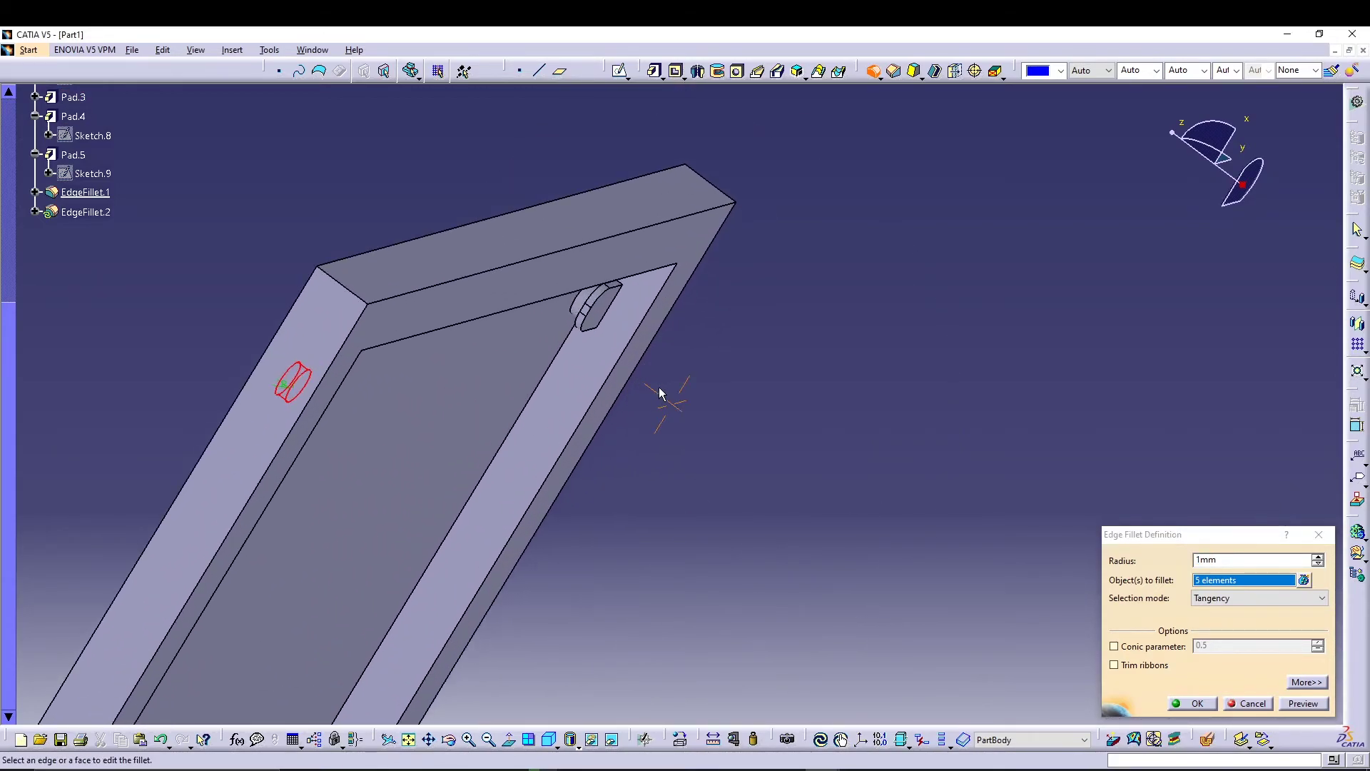
pyautogui.click(588, 301)
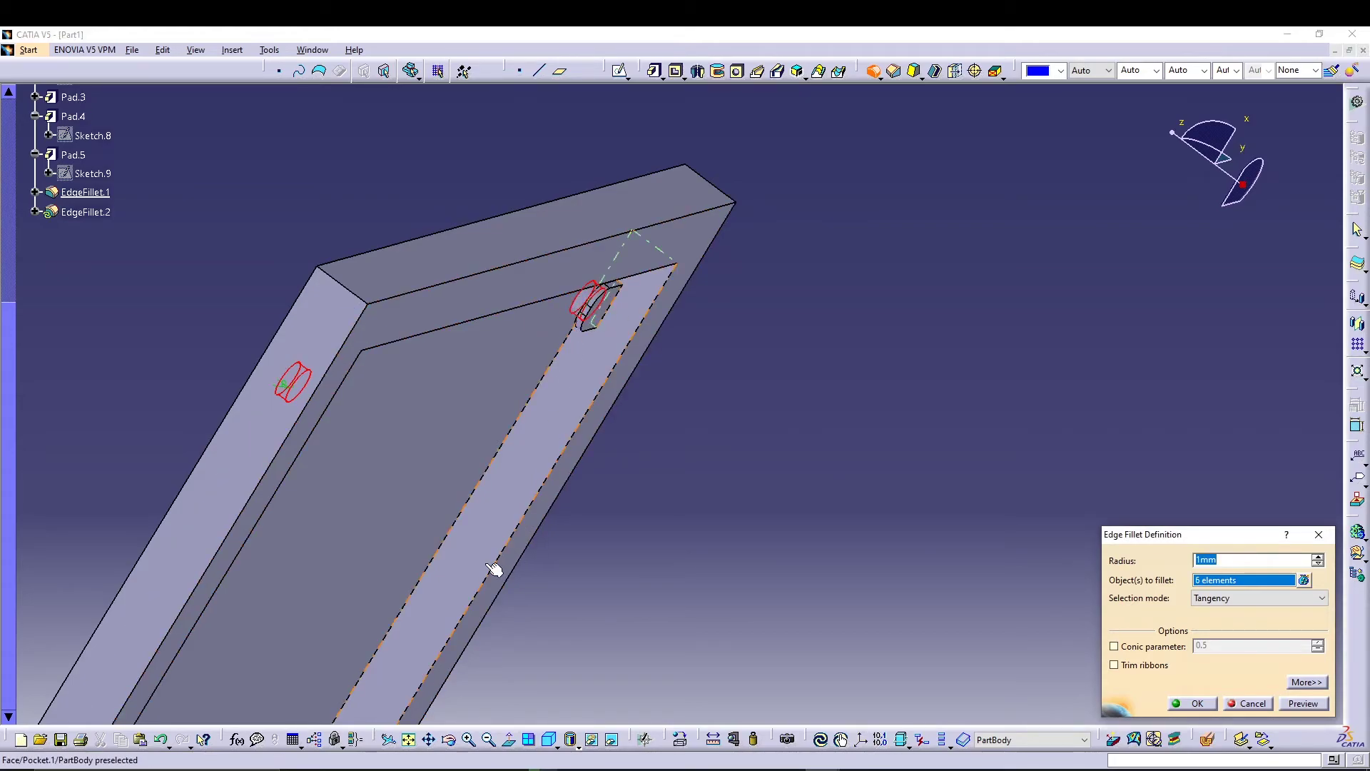
# - Check that all six circular spacers are selected and apply the 1 mm edge fillet to them
pyautogui.moveTo(490, 566); pyautogui.dragTo(743, 297, button='middle')
pyautogui.moveTo(505, 489); pyautogui.dragTo(537, 582, button='middle')
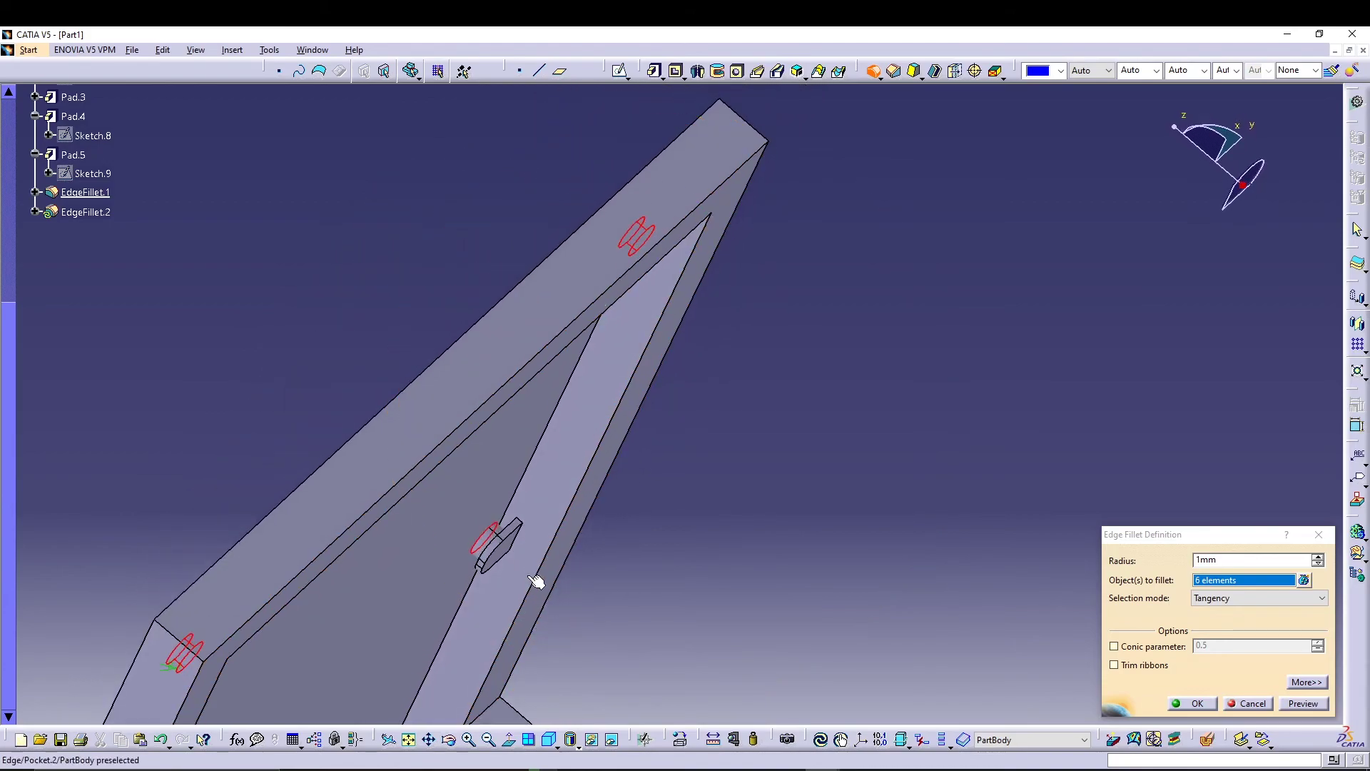
pyautogui.click(504, 536)
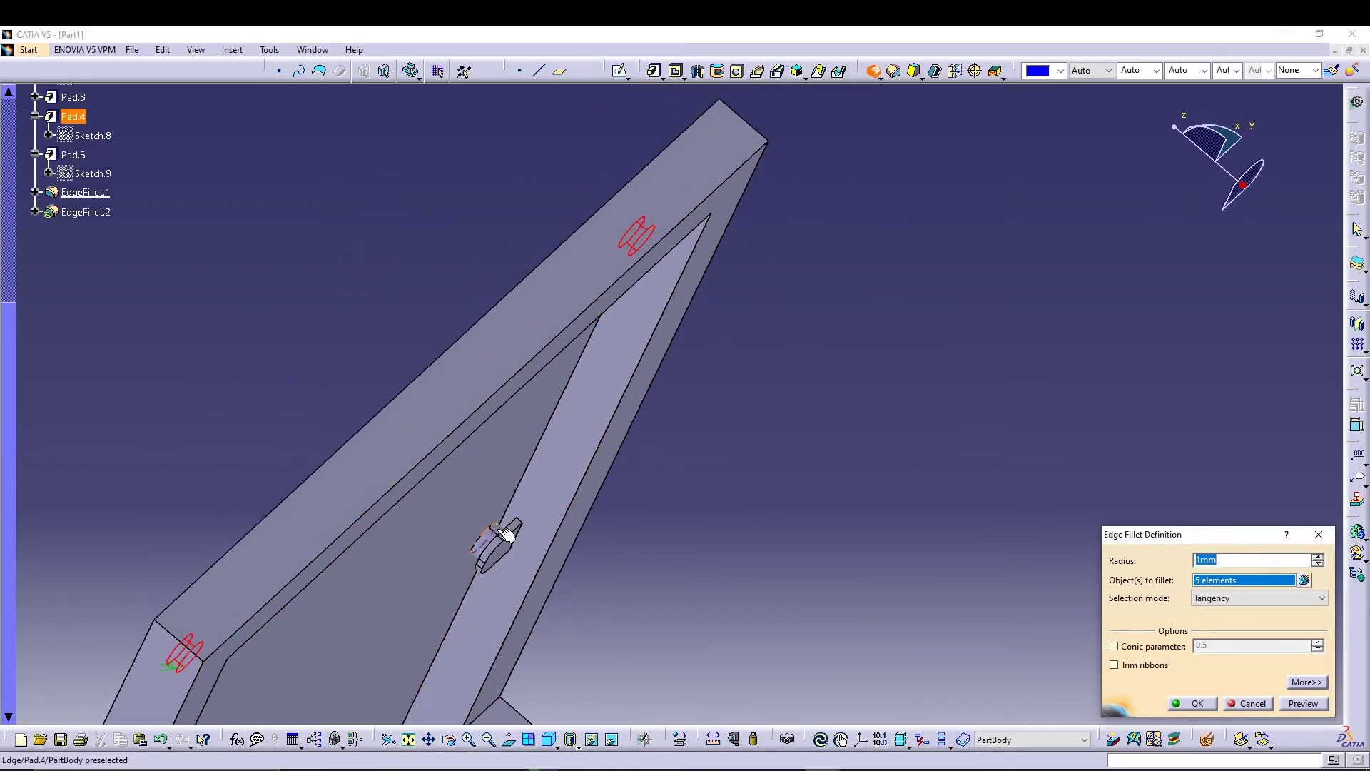
pyautogui.click(488, 541)
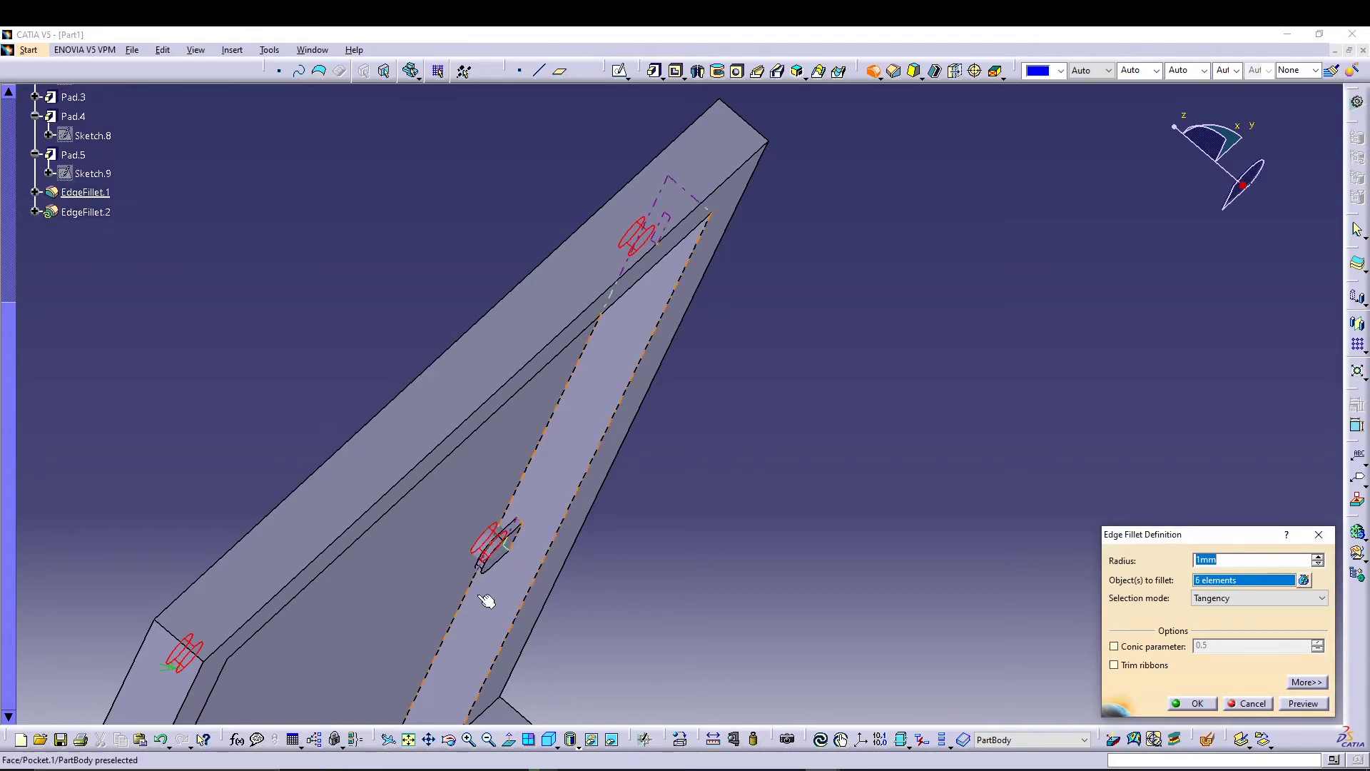
pyautogui.moveTo(487, 581); pyautogui.dragTo(581, 358, button='middle')
pyautogui.moveTo(407, 592); pyautogui.dragTo(449, 512, button='middle')
pyautogui.click(475, 548)
pyautogui.click(477, 551)
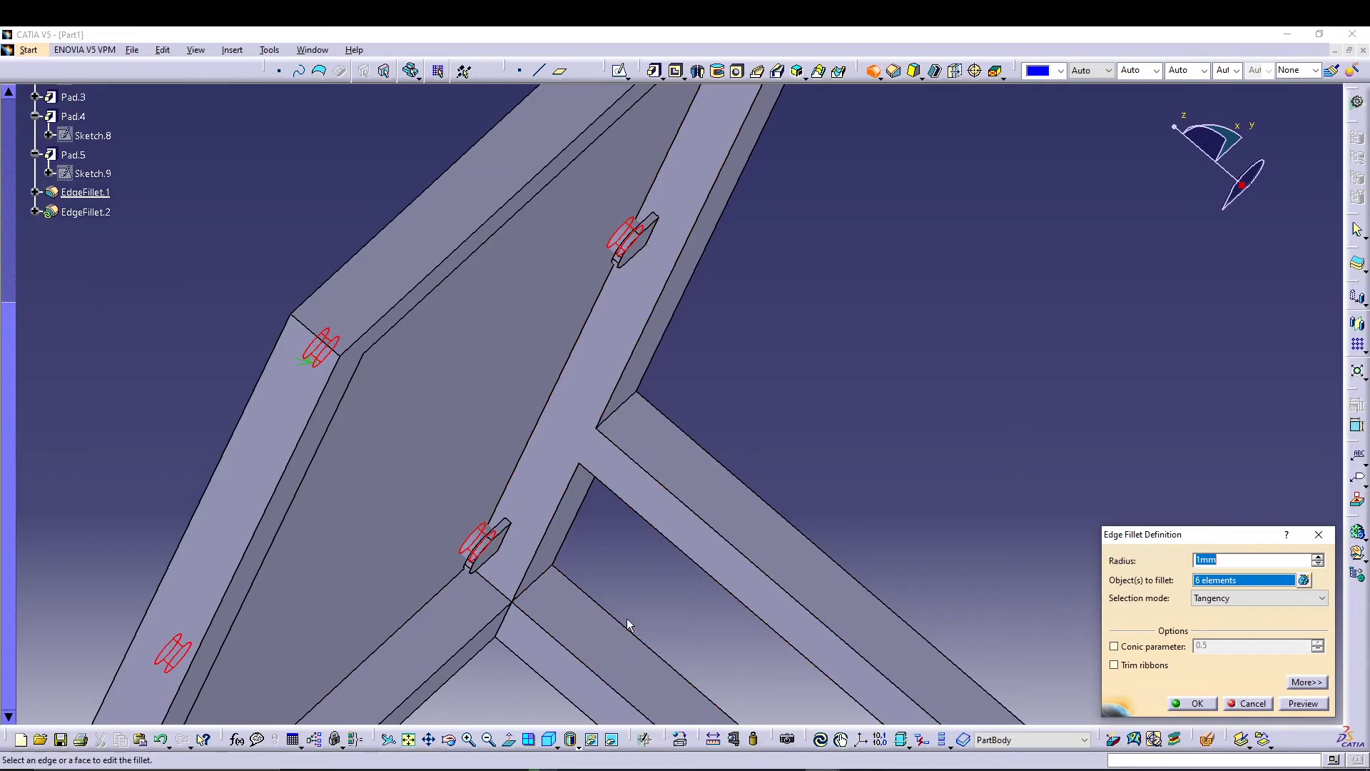
pyautogui.click(1191, 704)
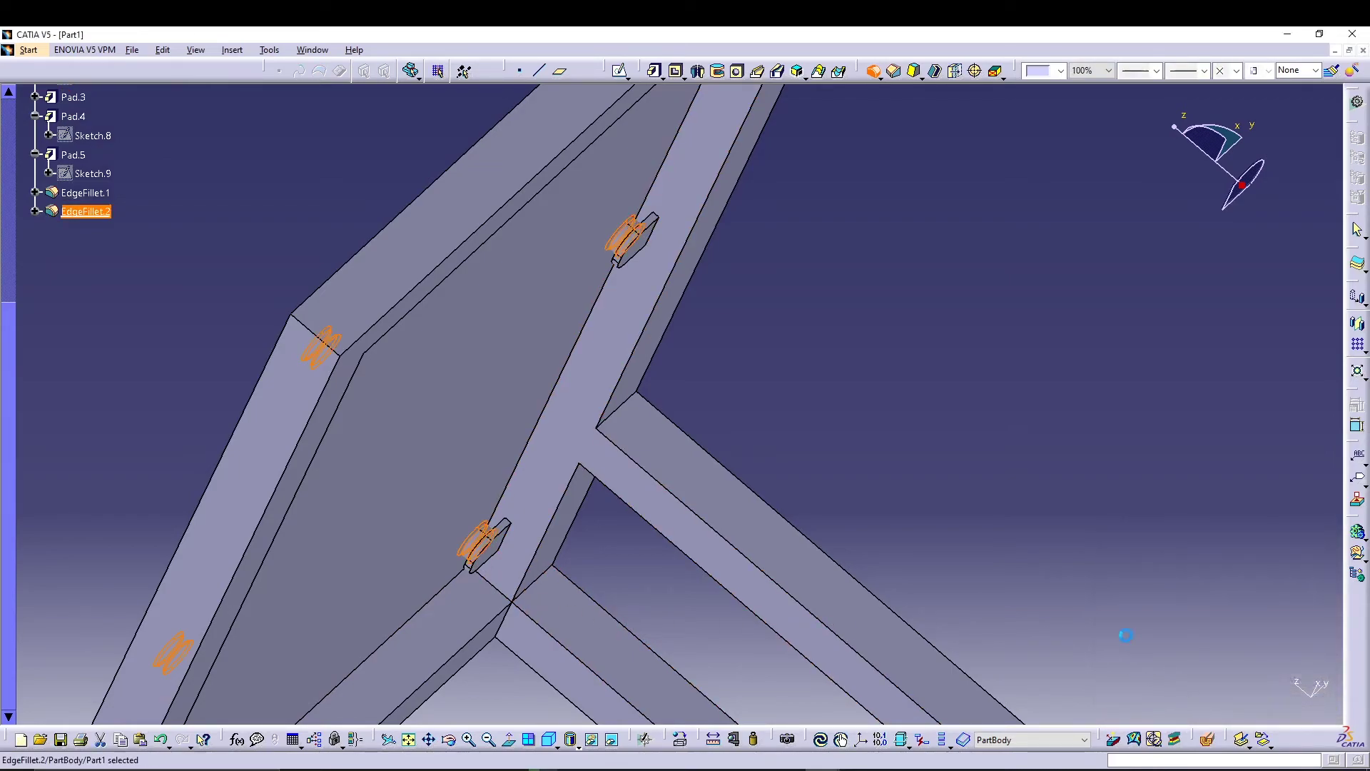
pyautogui.keyDown('ctrl'); pyautogui.moveTo(821, 352); pyautogui.dragTo(689, 423, button='middle'); pyautogui.keyUp('ctrl')
pyautogui.middleClick(682, 419)
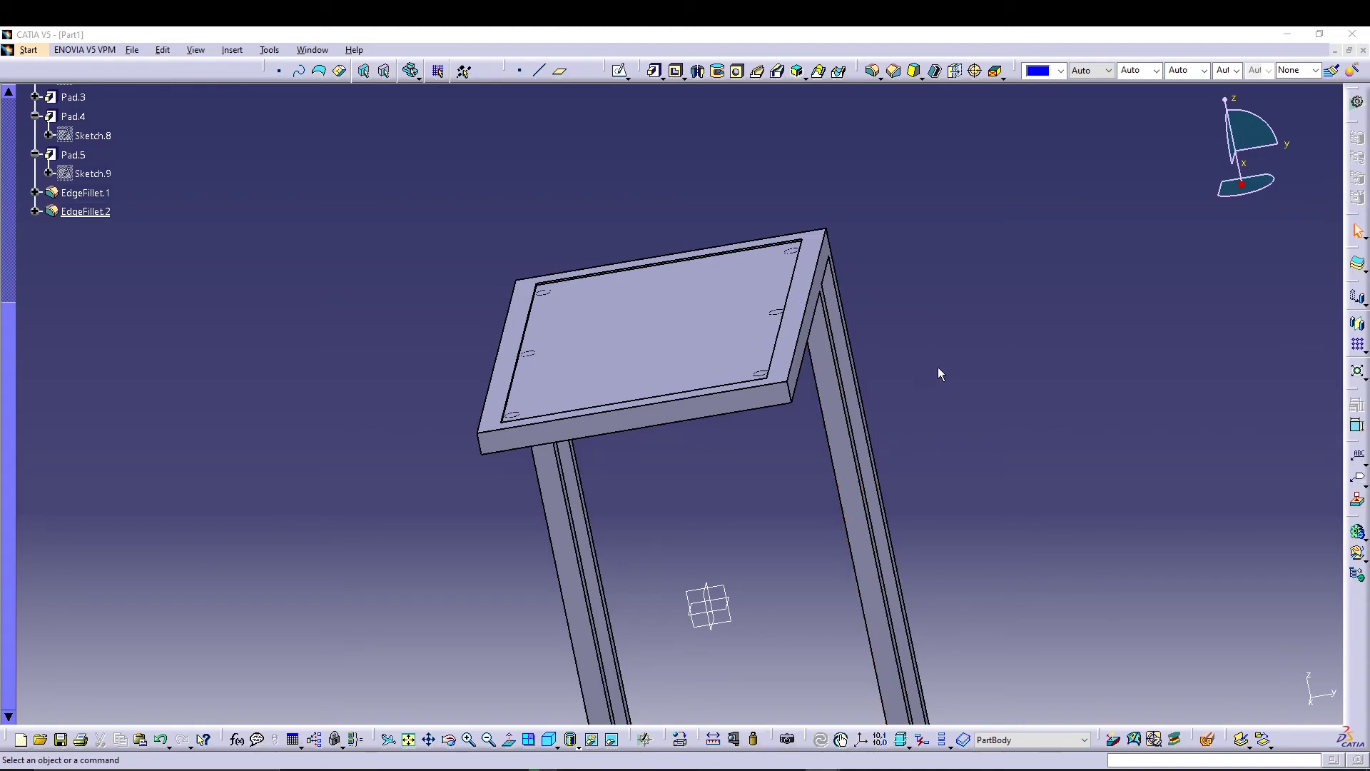
pyautogui.moveTo(735, 490); pyautogui.dragTo(676, 493, button='middle')
pyautogui.moveTo(888, 355); pyautogui.dragTo(785, 407, button='middle')
pyautogui.click(881, 77)
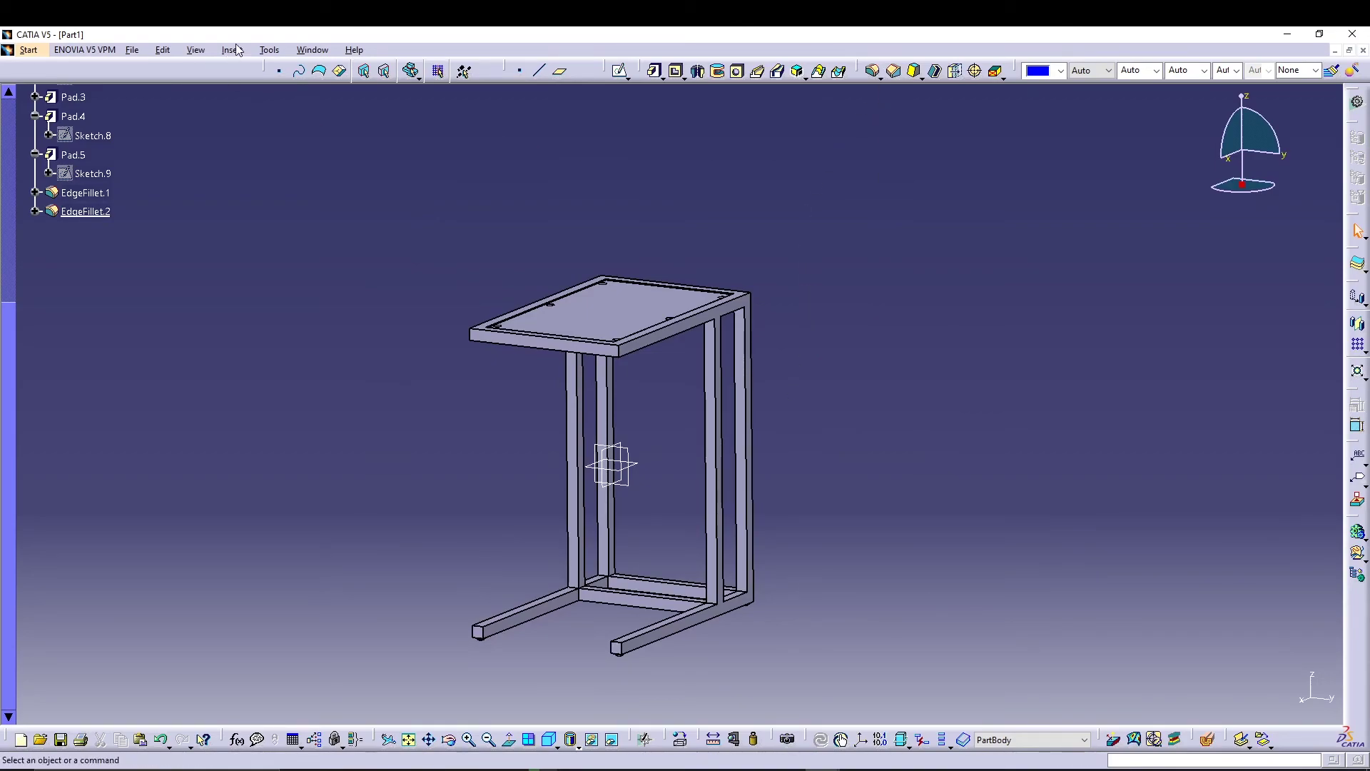
pyautogui.click(232, 50)
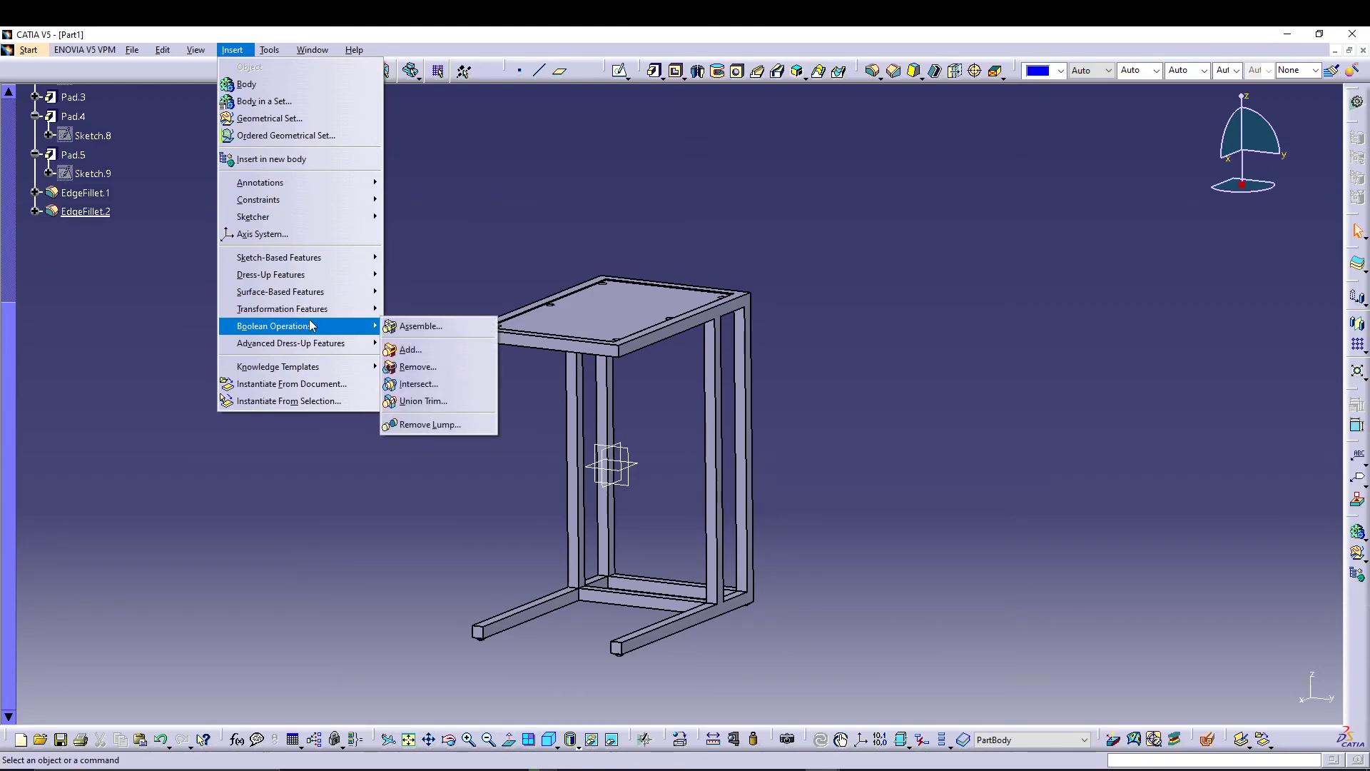
pyautogui.moveTo(325, 348)
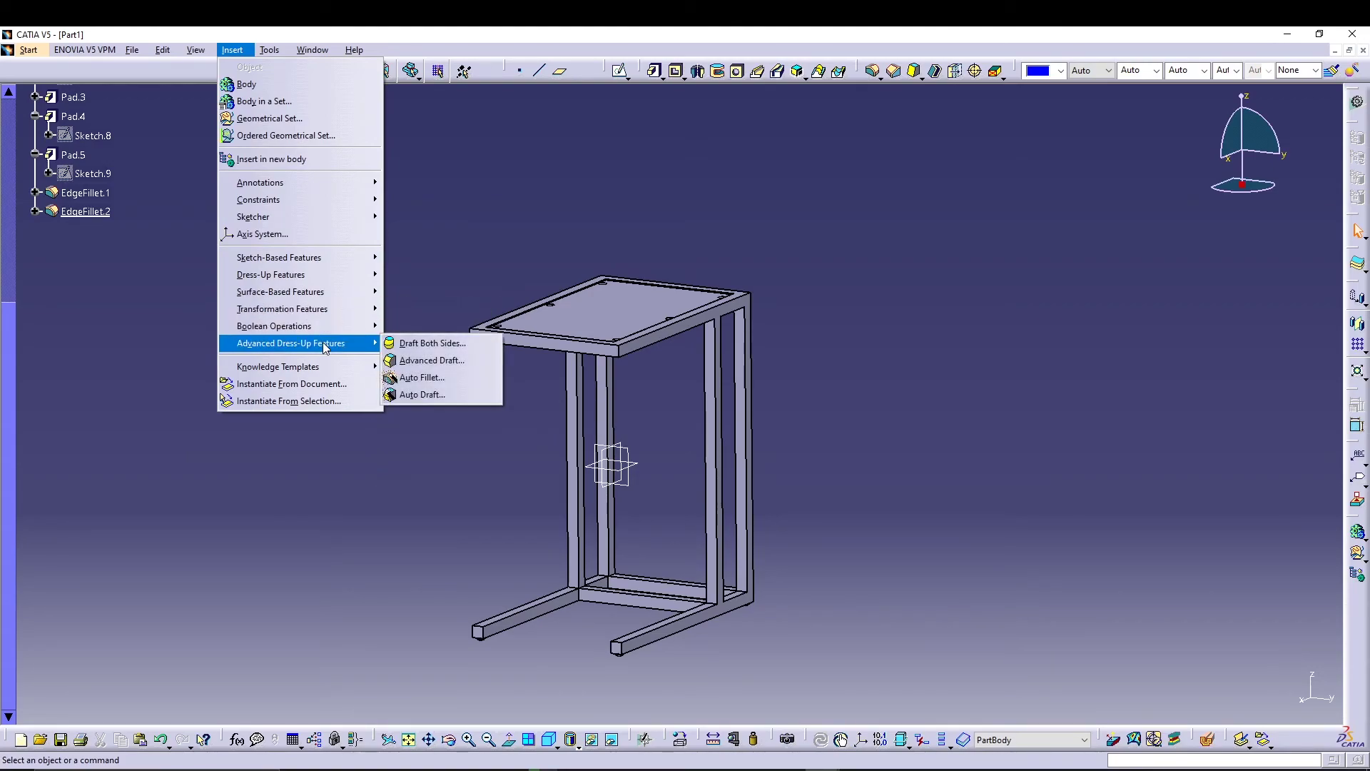
pyautogui.click(422, 359)
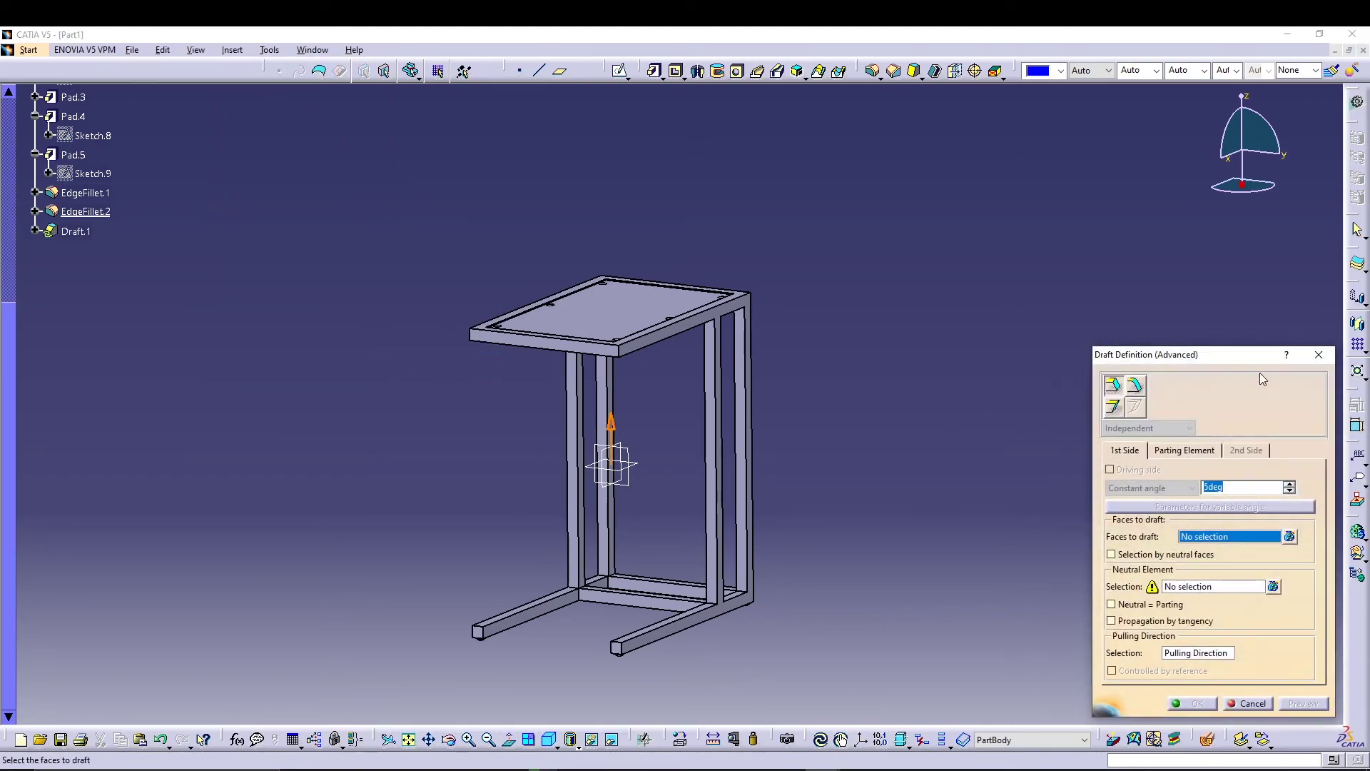
pyautogui.click(1319, 355)
# - Apply an Auto Fillet to the current solid with a fillet radius and curvature threshold of 0.5 mm
pyautogui.click(232, 49)
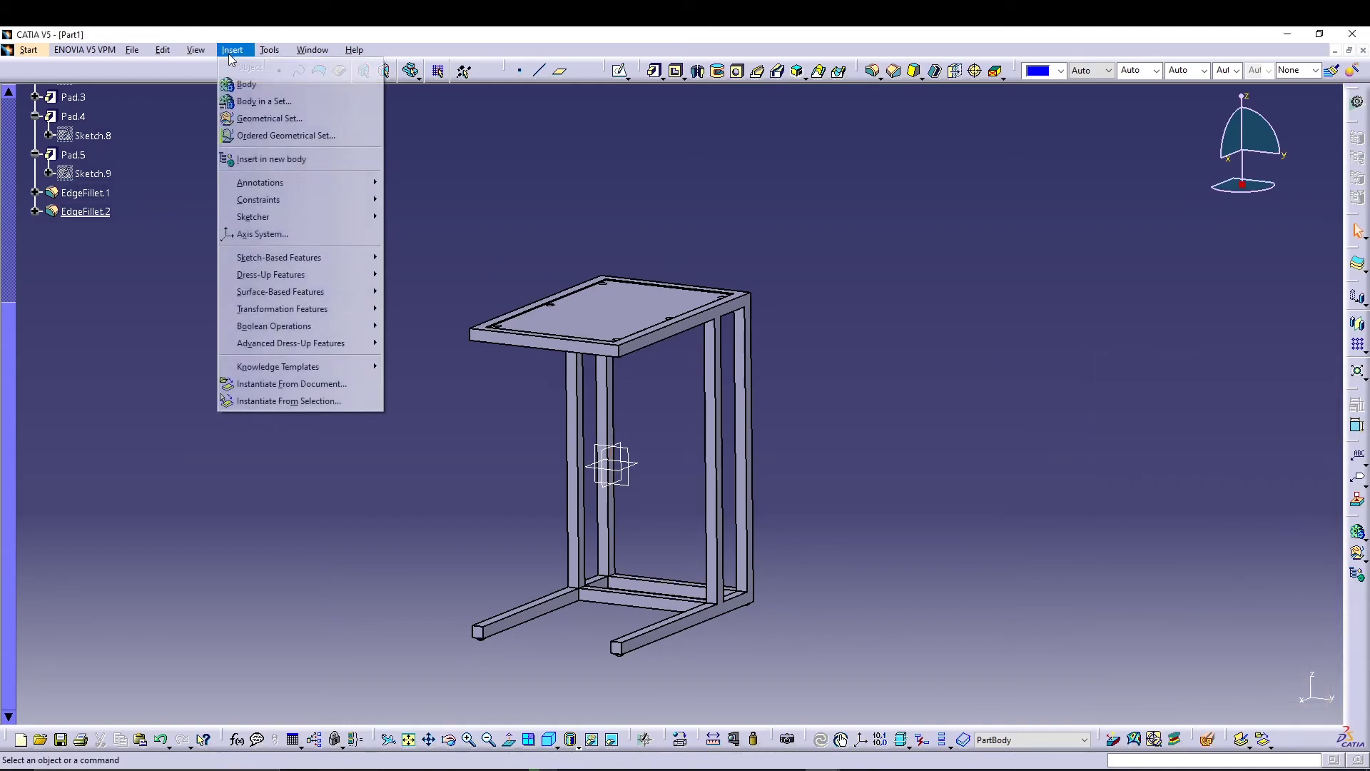
pyautogui.moveTo(335, 355)
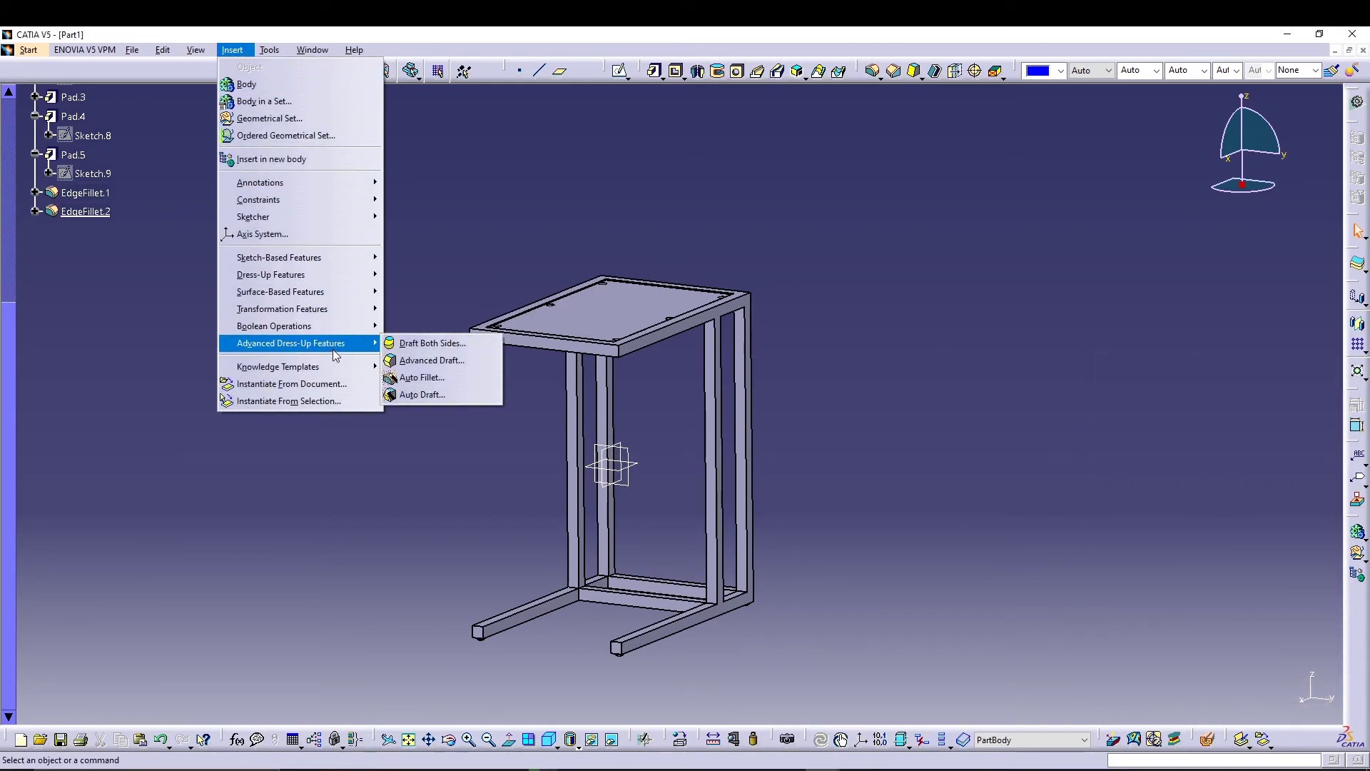
pyautogui.click(430, 378)
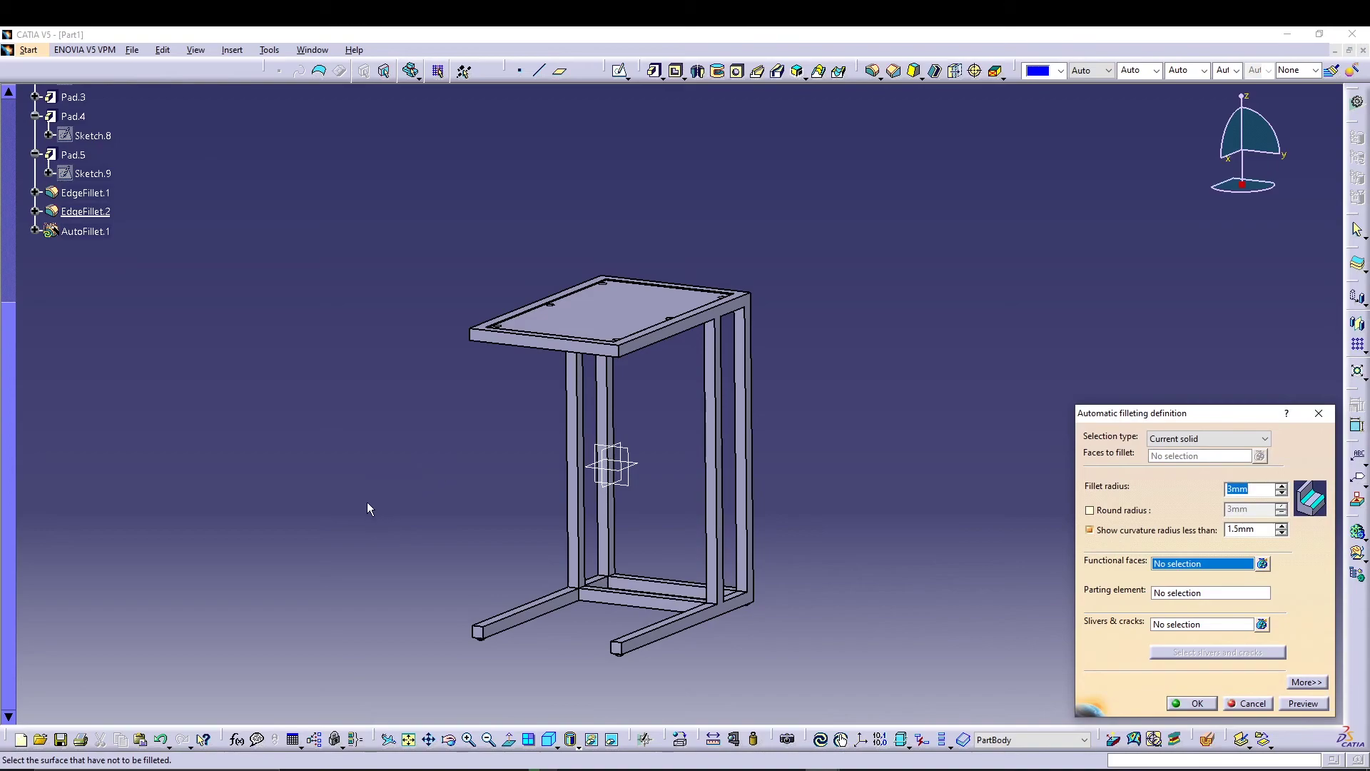
pyautogui.press('BackSpace')
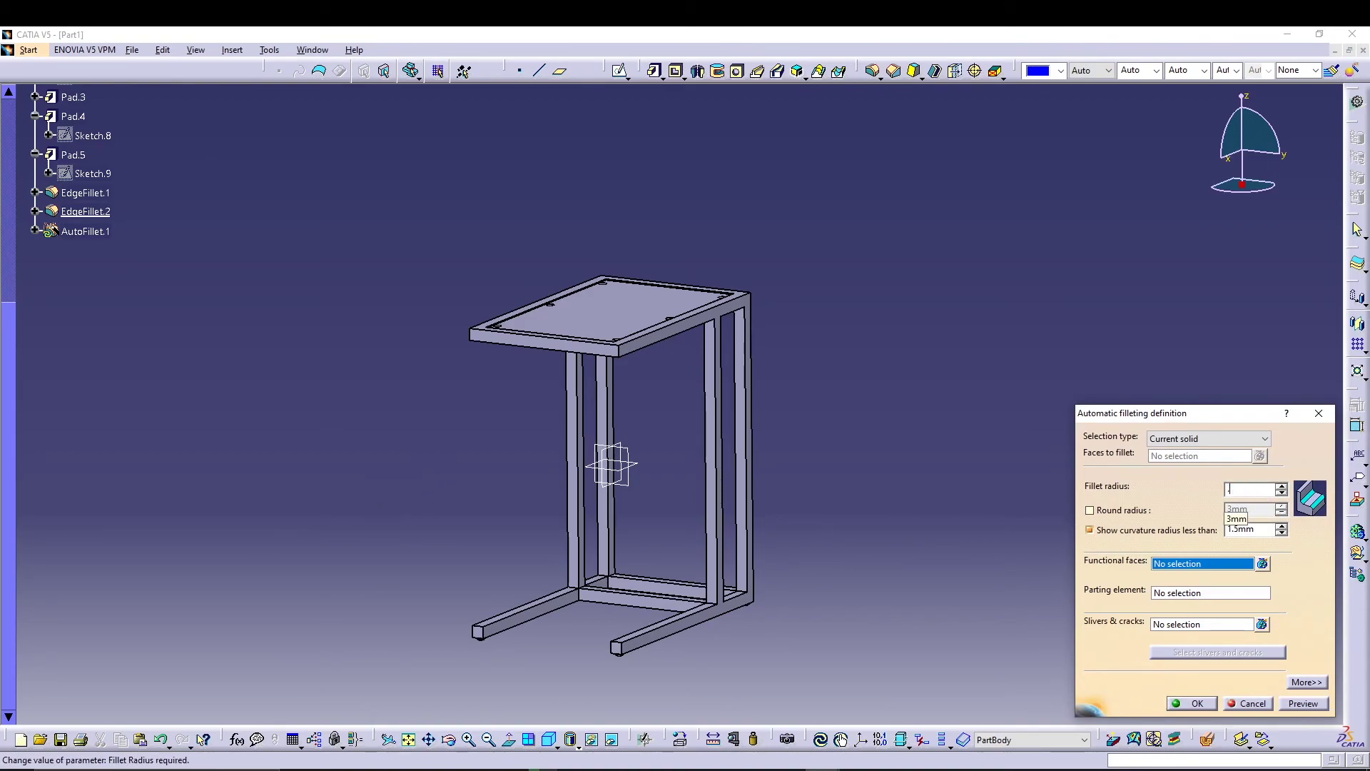
pyautogui.press('Tab')
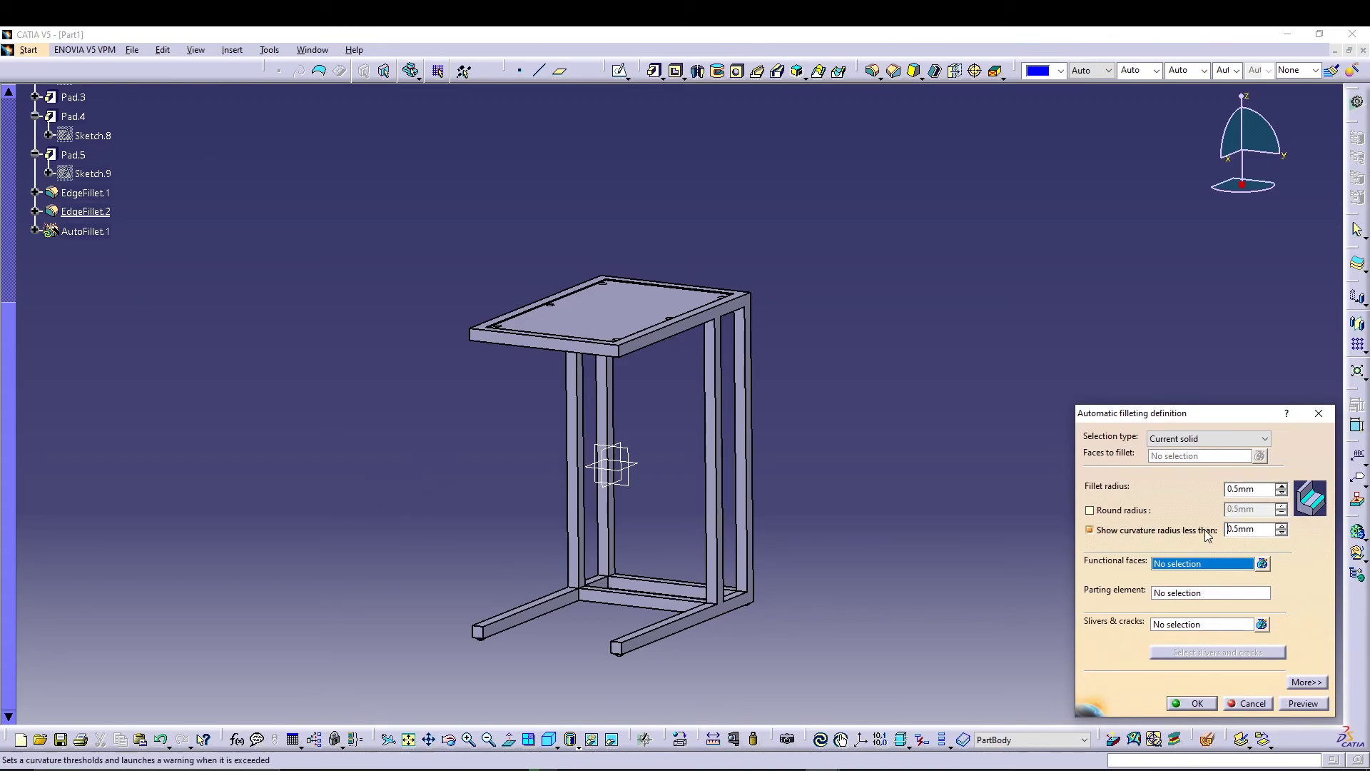
pyautogui.click(1304, 703)
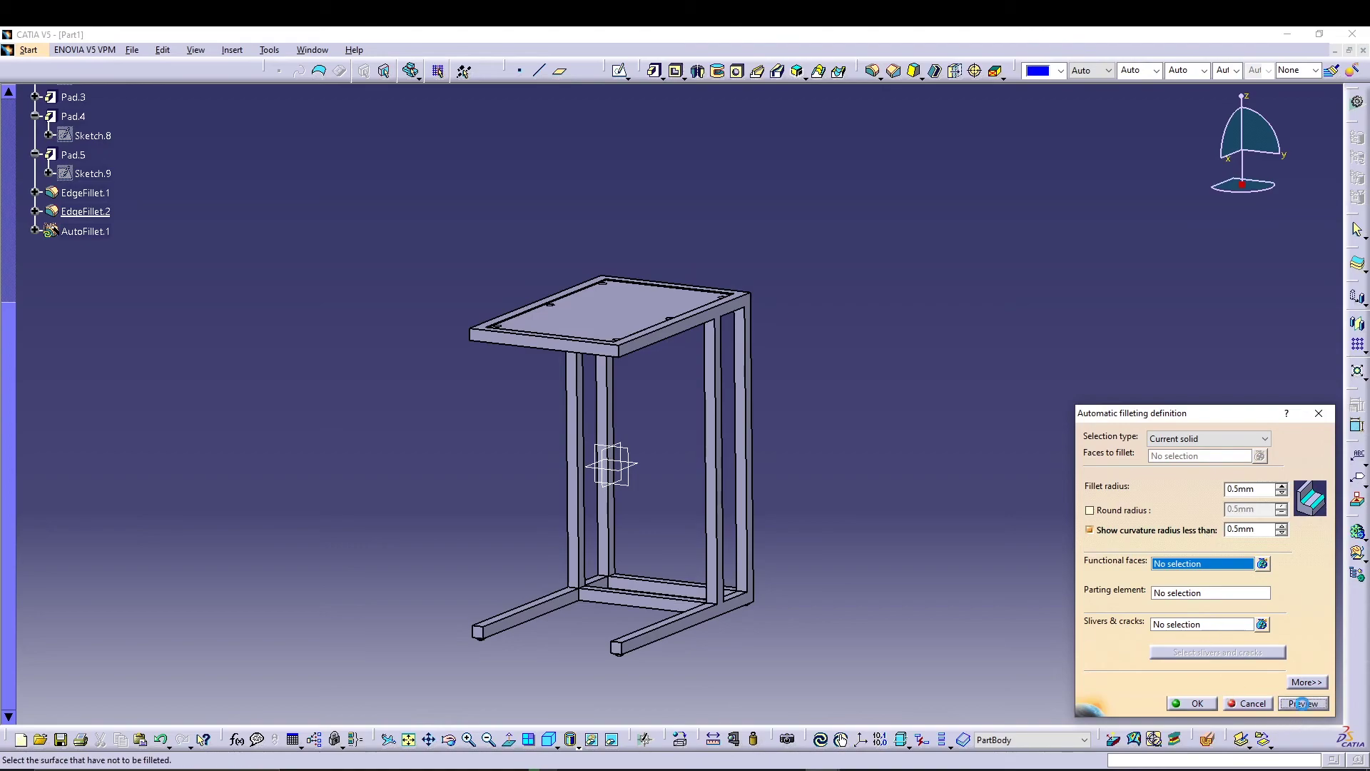
pyautogui.click(1193, 704)
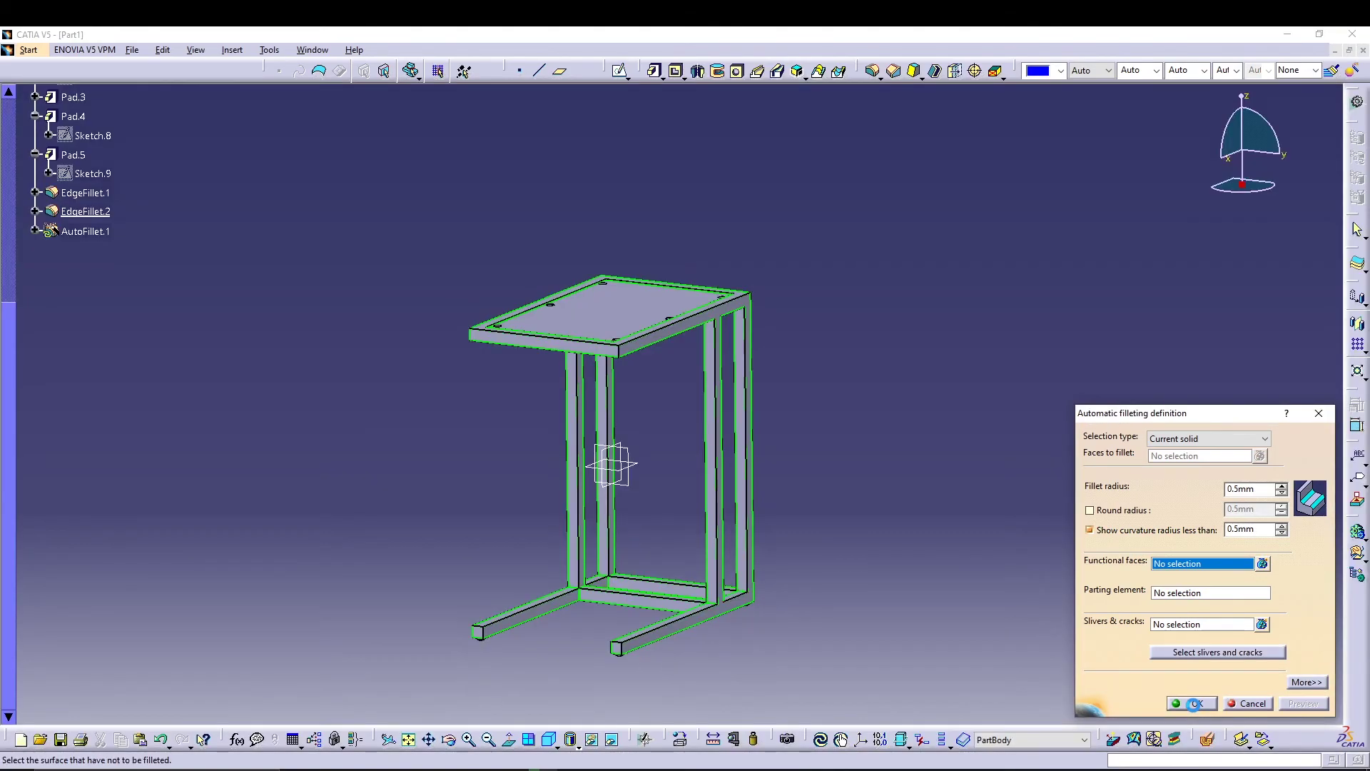
pyautogui.click(1193, 703)
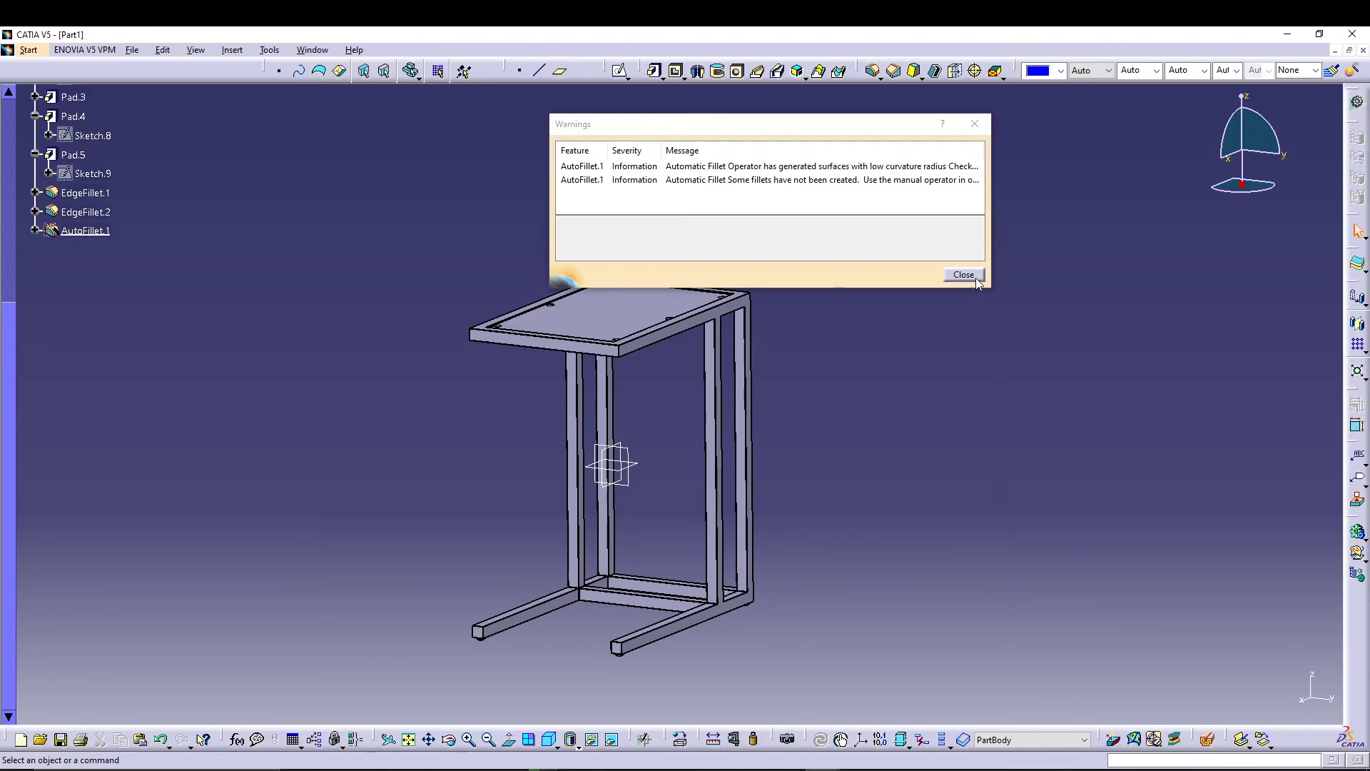
pyautogui.click(975, 278)
# - Examine the filleted stand and highlight Pocket.4 and Pad.2 to identify which feature forms the tabletop
pyautogui.moveTo(842, 389); pyautogui.dragTo(827, 270, button='middle')
pyautogui.moveTo(543, 483); pyautogui.dragTo(563, 399, button='middle')
pyautogui.moveTo(575, 349); pyautogui.dragTo(512, 474, button='middle')
pyautogui.click(549, 740)
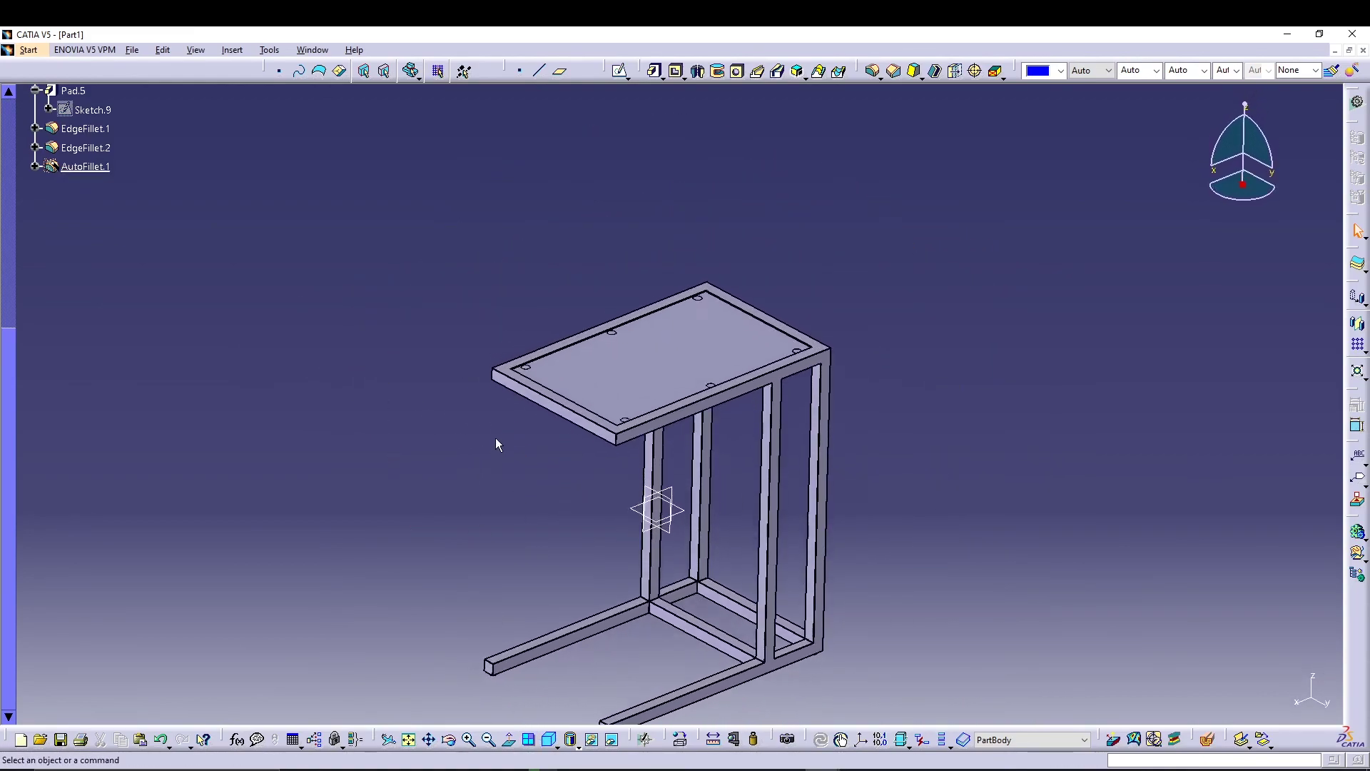
pyautogui.scroll(8, 257, 419)
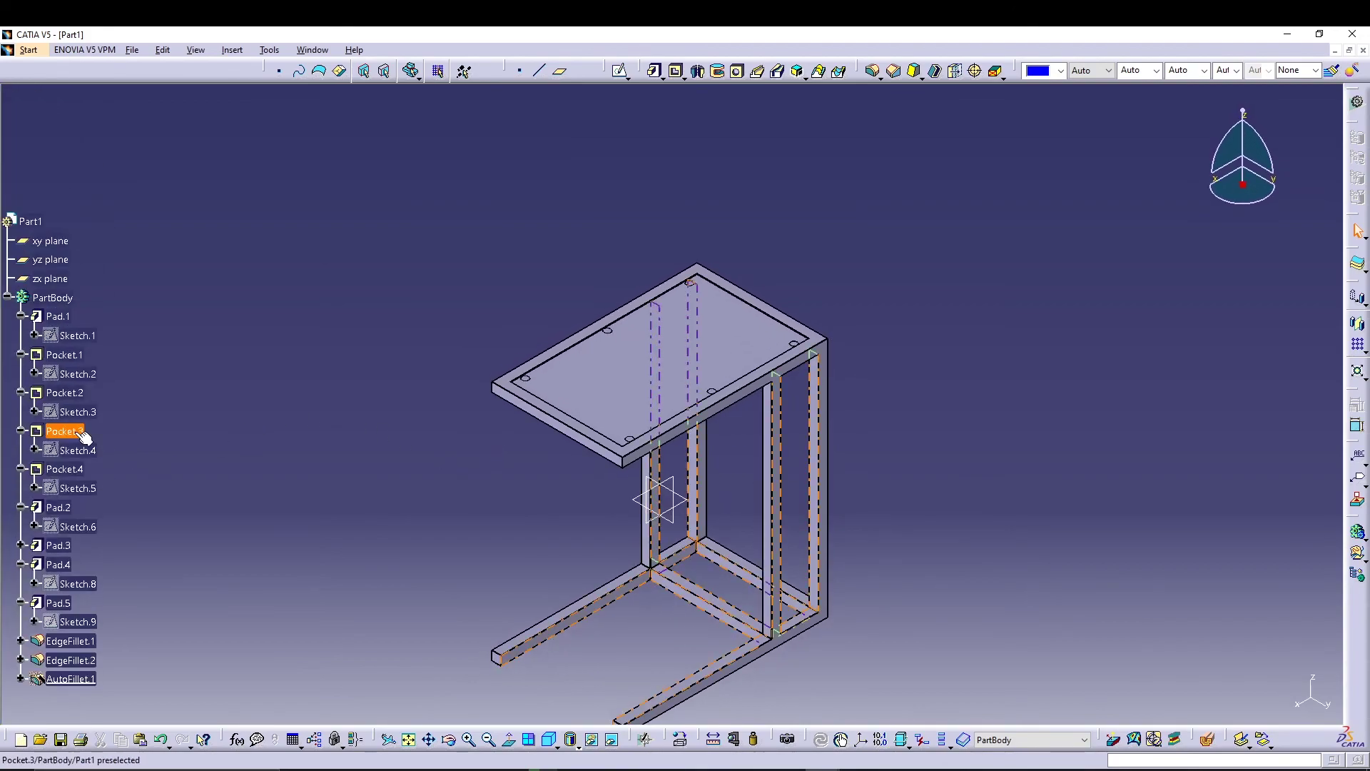
pyautogui.click(76, 471)
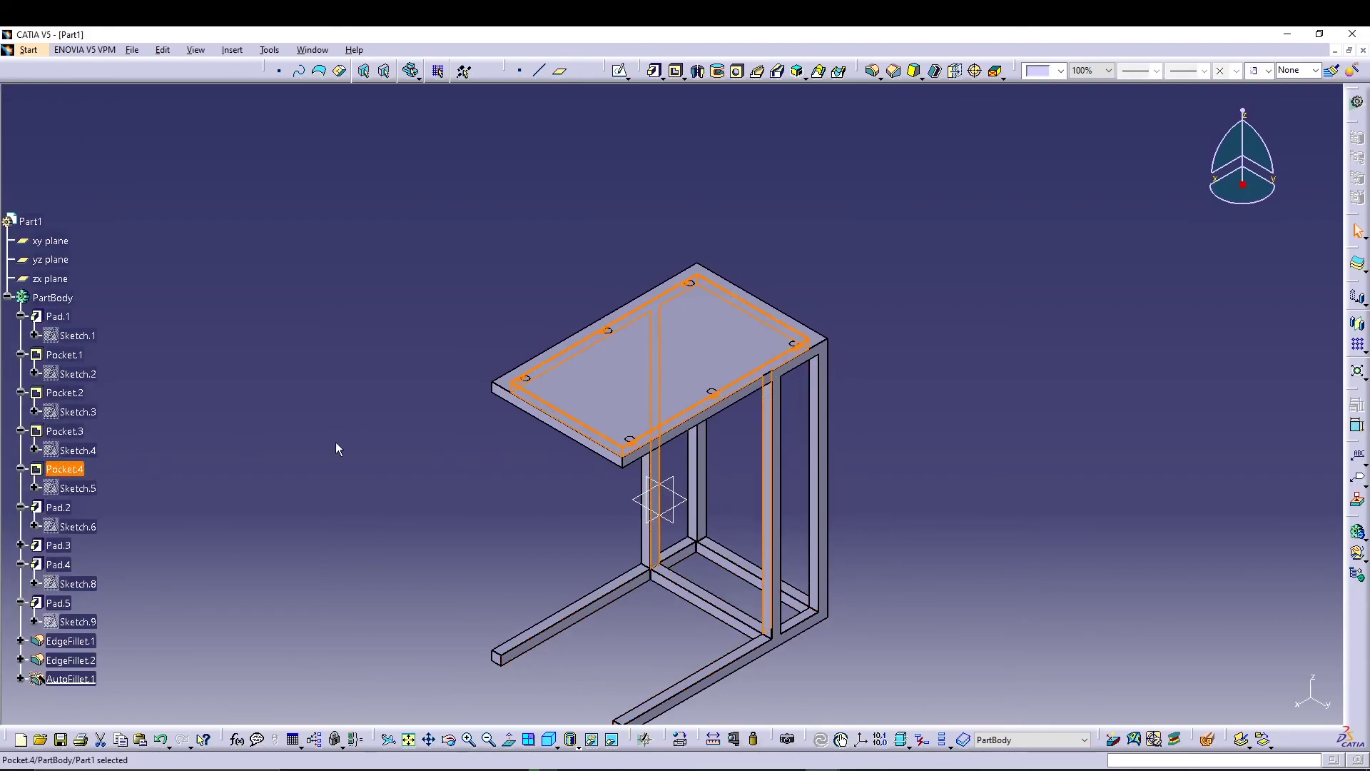
pyautogui.click(432, 466)
pyautogui.click(58, 507)
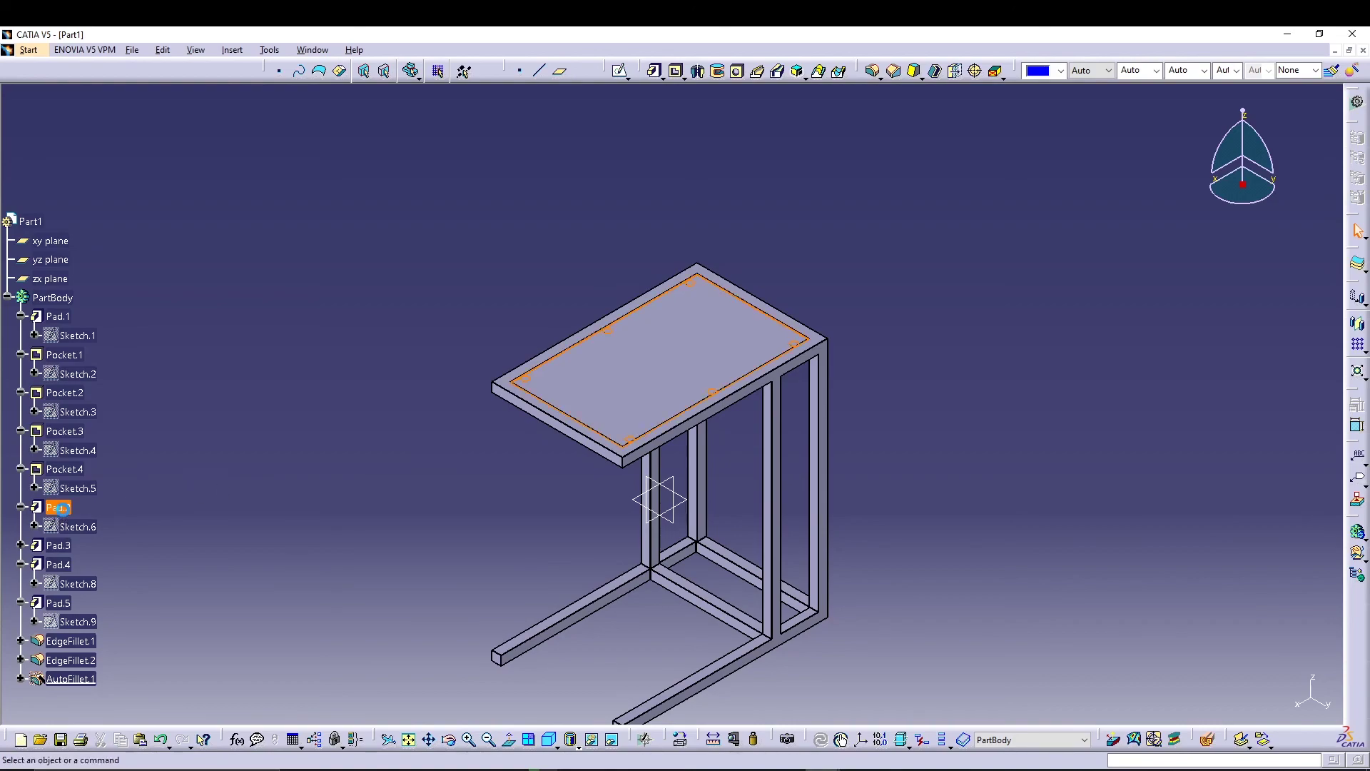
pyautogui.click(325, 469)
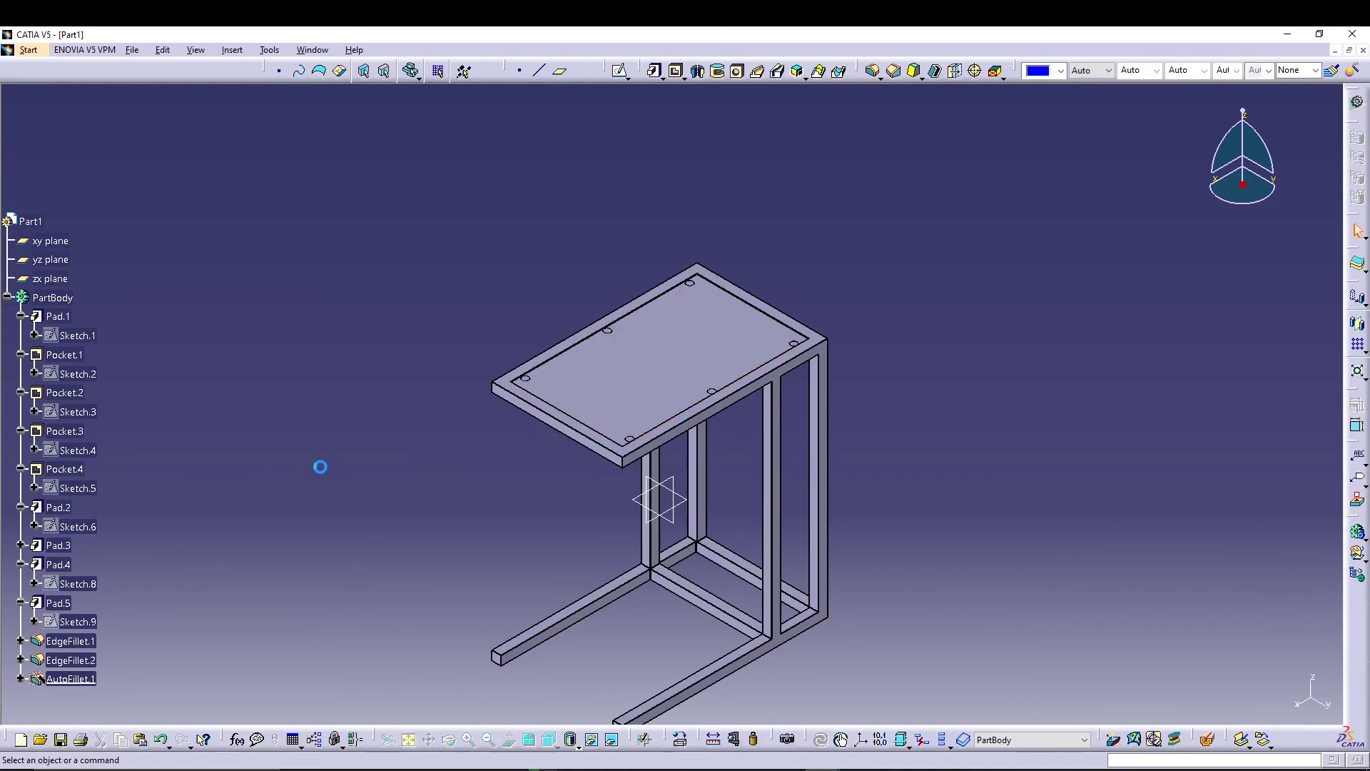
# - Set the fill transparency of the tabletop pad (Pad.2) to 147 in its graphic properties
pyautogui.rightClick(67, 515)
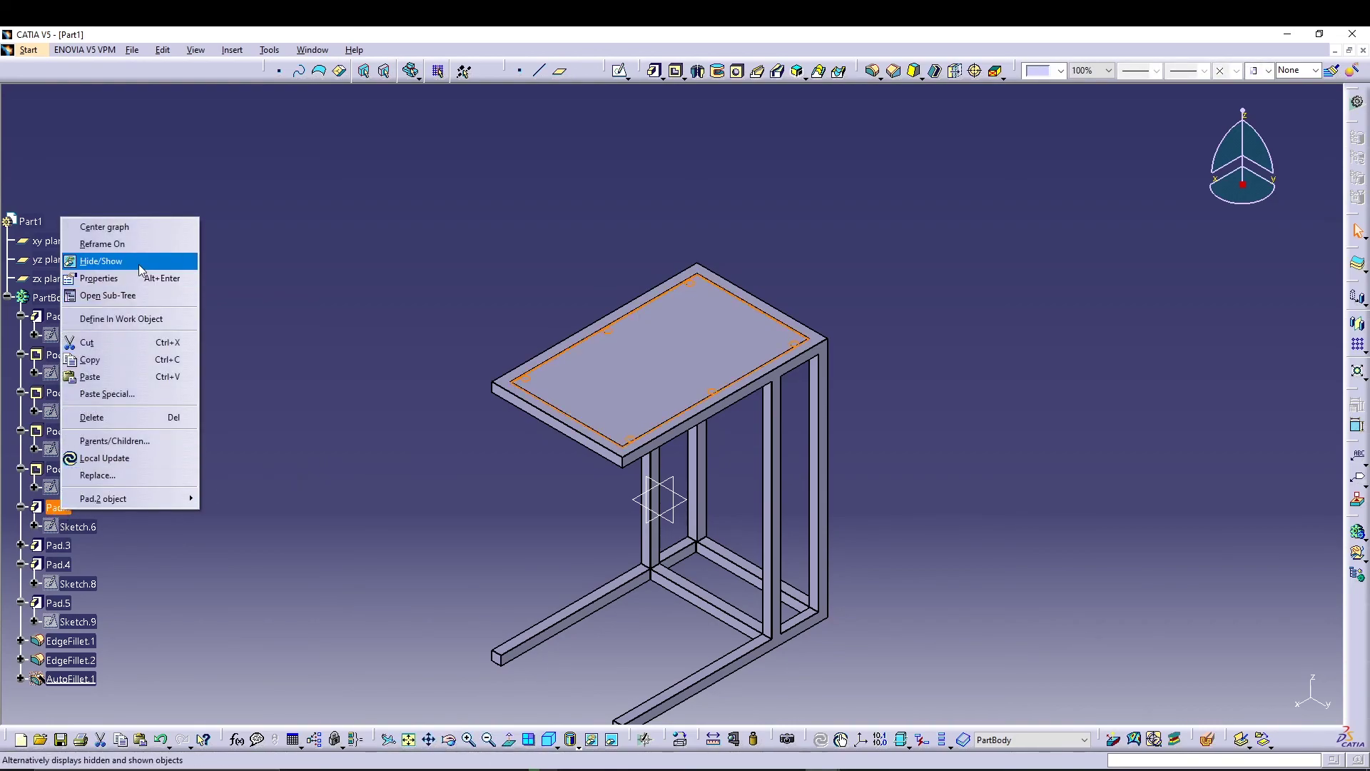
pyautogui.click(114, 277)
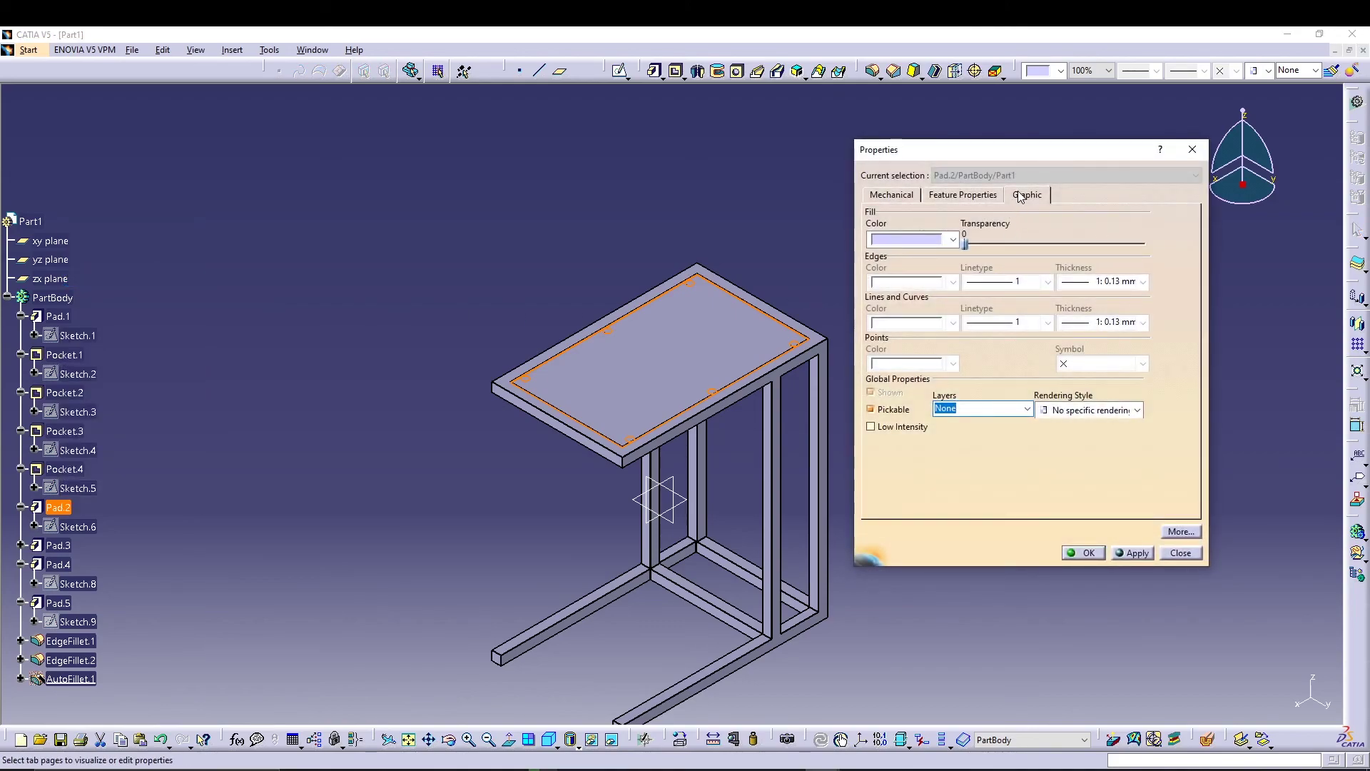
pyautogui.moveTo(966, 246); pyautogui.dragTo(1070, 246)
pyautogui.click(1135, 553)
pyautogui.click(1079, 555)
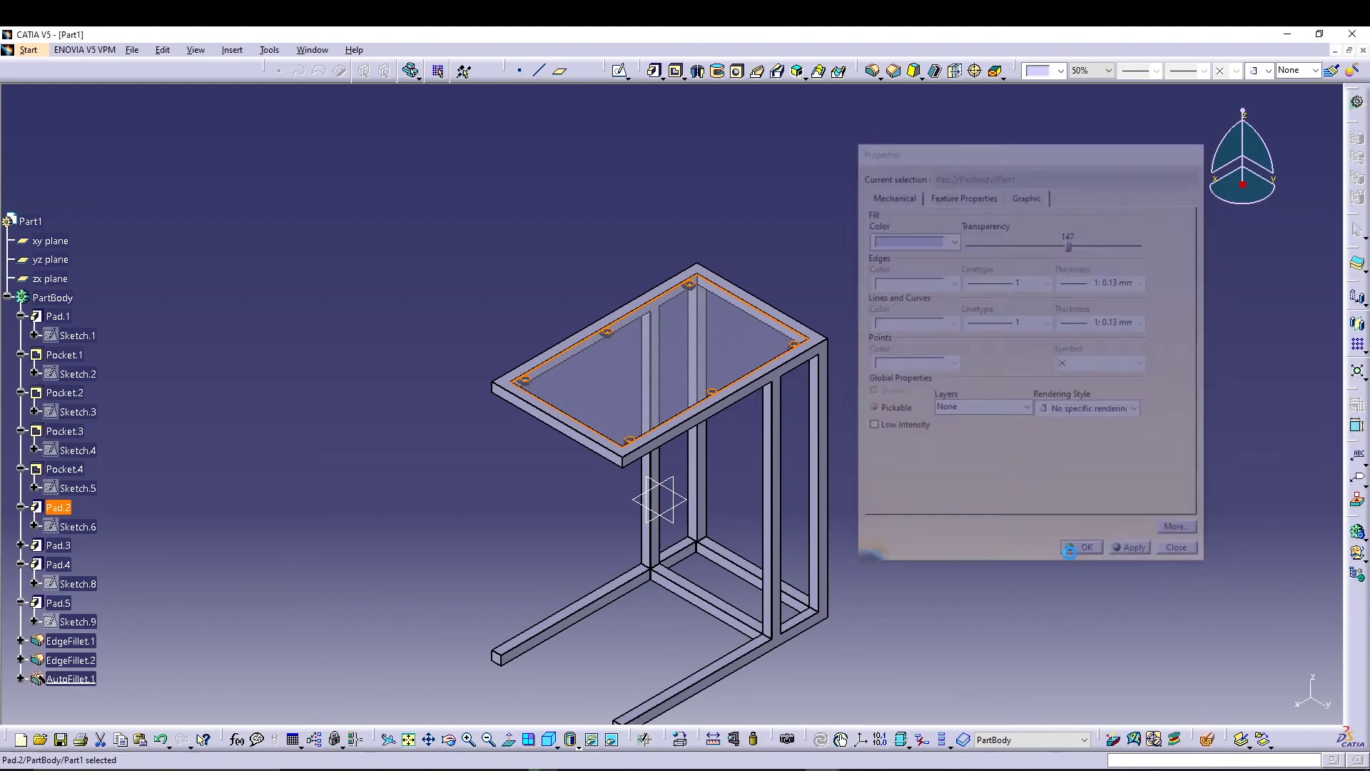
# - Examine the transparent tabletop and the complete stand from several angles, returning to the isometric view
pyautogui.moveTo(554, 550); pyautogui.dragTo(569, 403, button='middle')
pyautogui.click(554, 550)
pyautogui.moveTo(350, 632); pyautogui.dragTo(560, 600, button='middle')
pyautogui.click(549, 739)
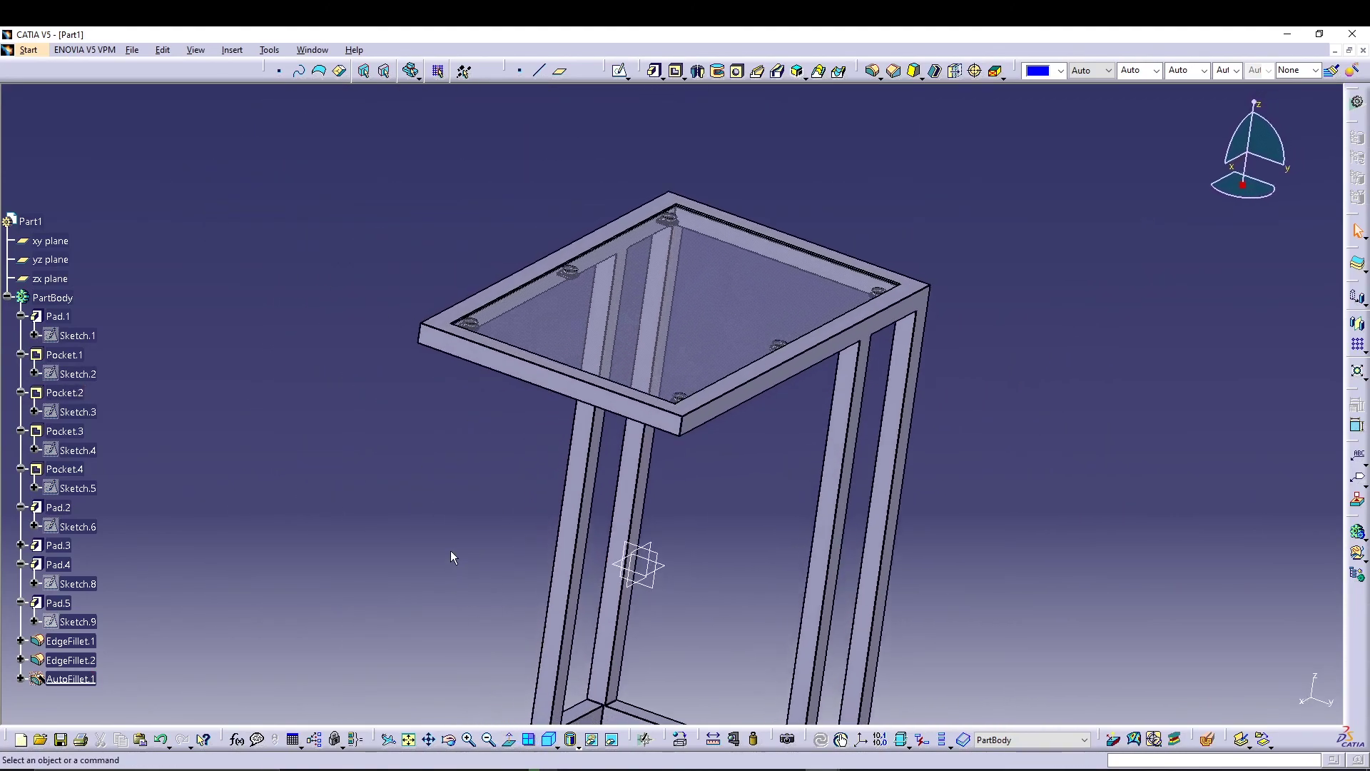
pyautogui.moveTo(485, 602); pyautogui.dragTo(840, 544, button='middle')
pyautogui.click(549, 739)
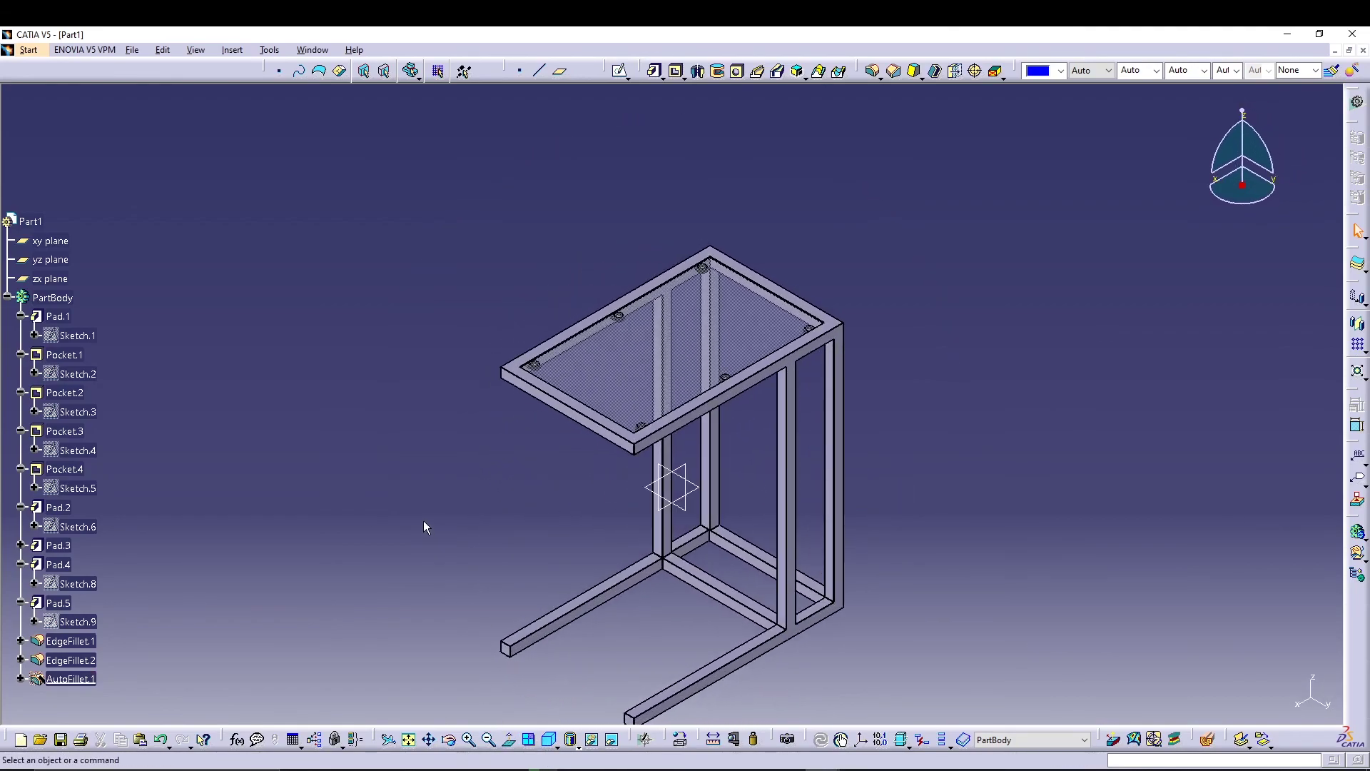
pyautogui.moveTo(424, 521); pyautogui.dragTo(428, 428, button='middle')
pyautogui.scroll(-3, 362, 425)
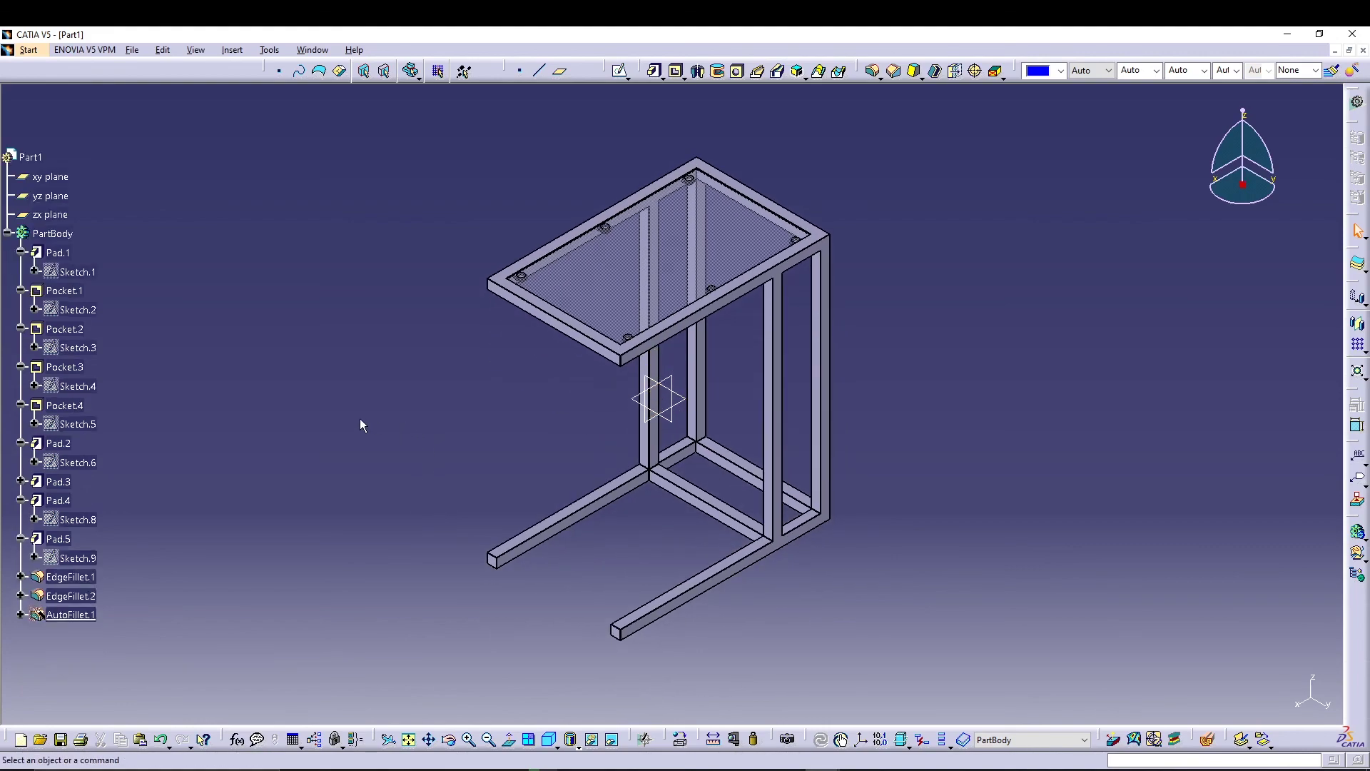